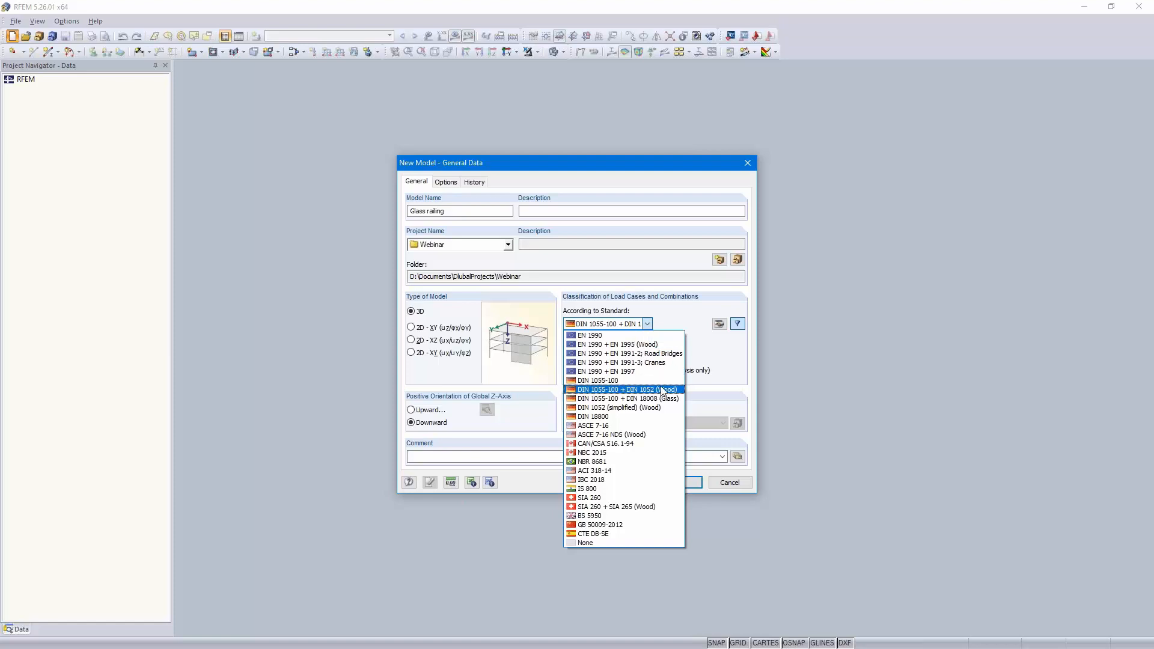
# - Classify load cases by DIN 1055-100 + DIN 18008 (Glass) and create the Glass railing model
pyautogui.click(665, 399)
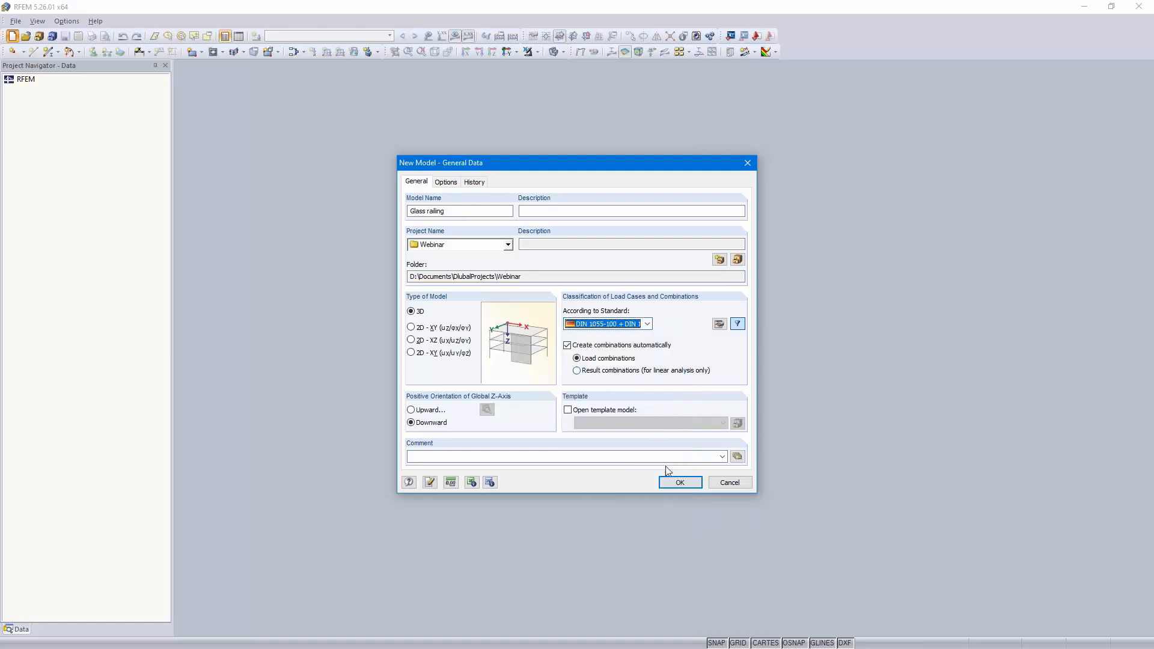
pyautogui.click(676, 484)
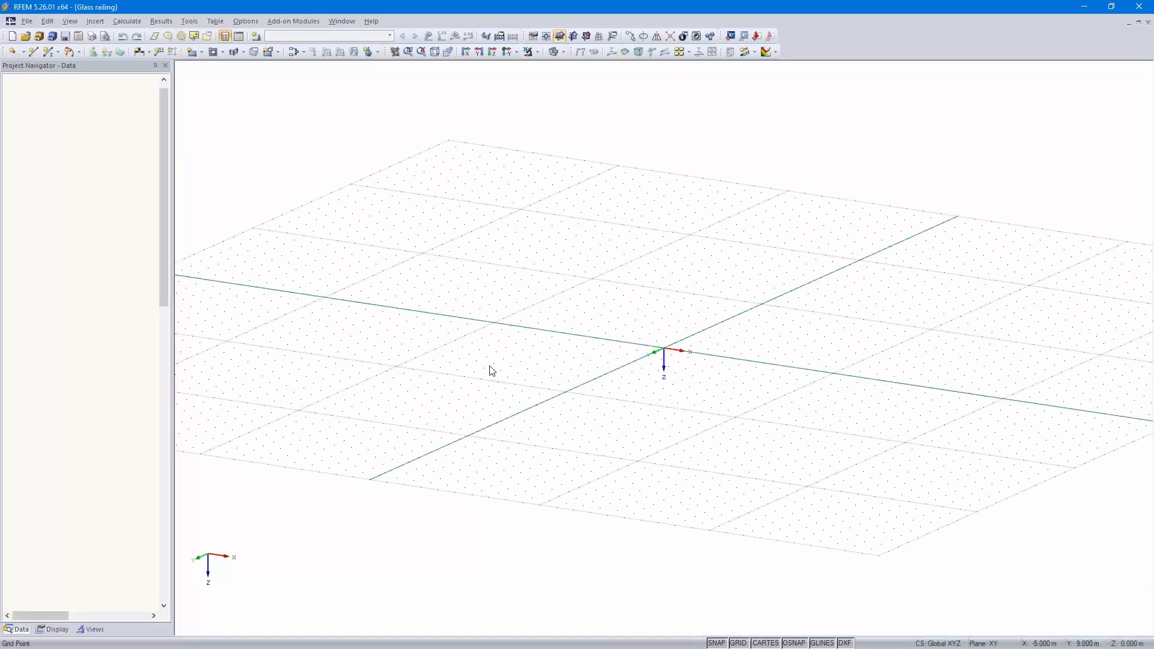
# - Make the global XZ plane the current work plane and view it frontally, looking along the Y axis
pyautogui.click(586, 37)
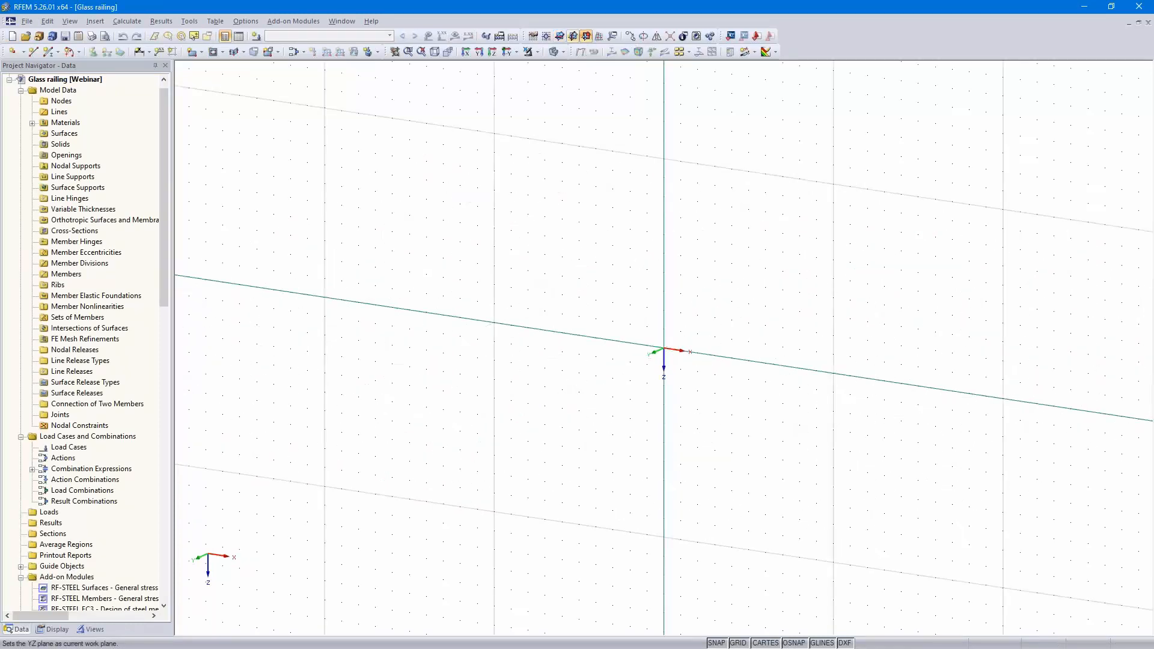
pyautogui.click(506, 52)
pyautogui.scroll(2, 761, 335)
pyautogui.scroll(2, 761, 335)
pyautogui.moveTo(759, 333); pyautogui.dragTo(723, 444, button='middle')
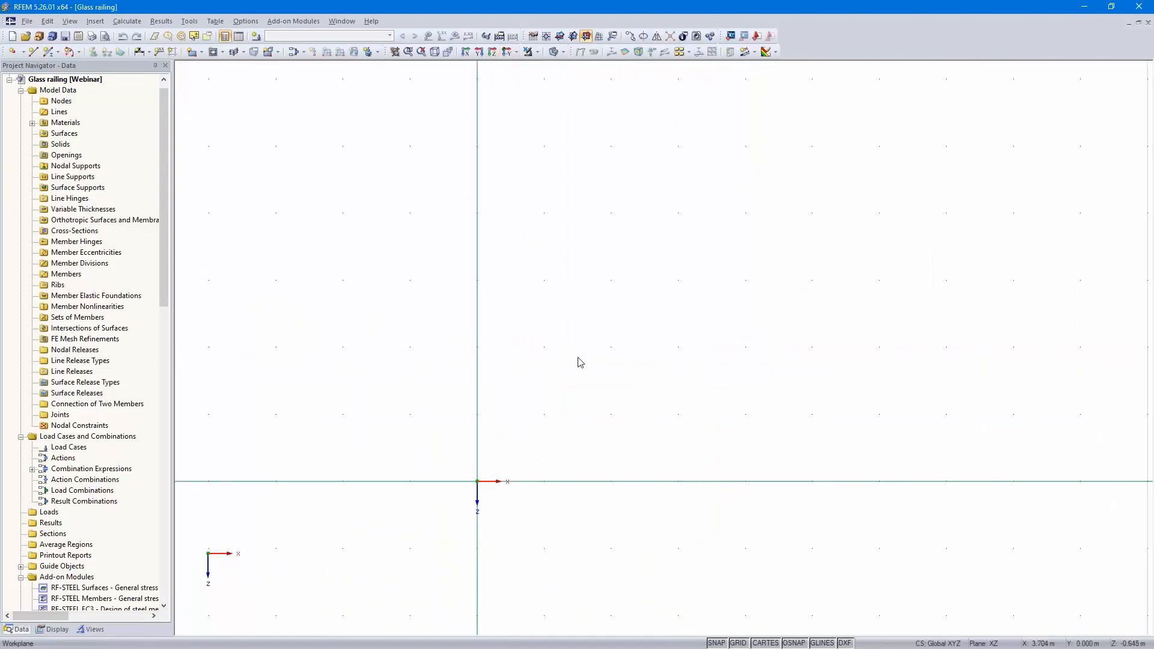
# - Draw a 1 m by 1 m rectangular surface upward from the origin, keeping the default material and thickness
pyautogui.click(202, 54)
pyautogui.click(227, 64)
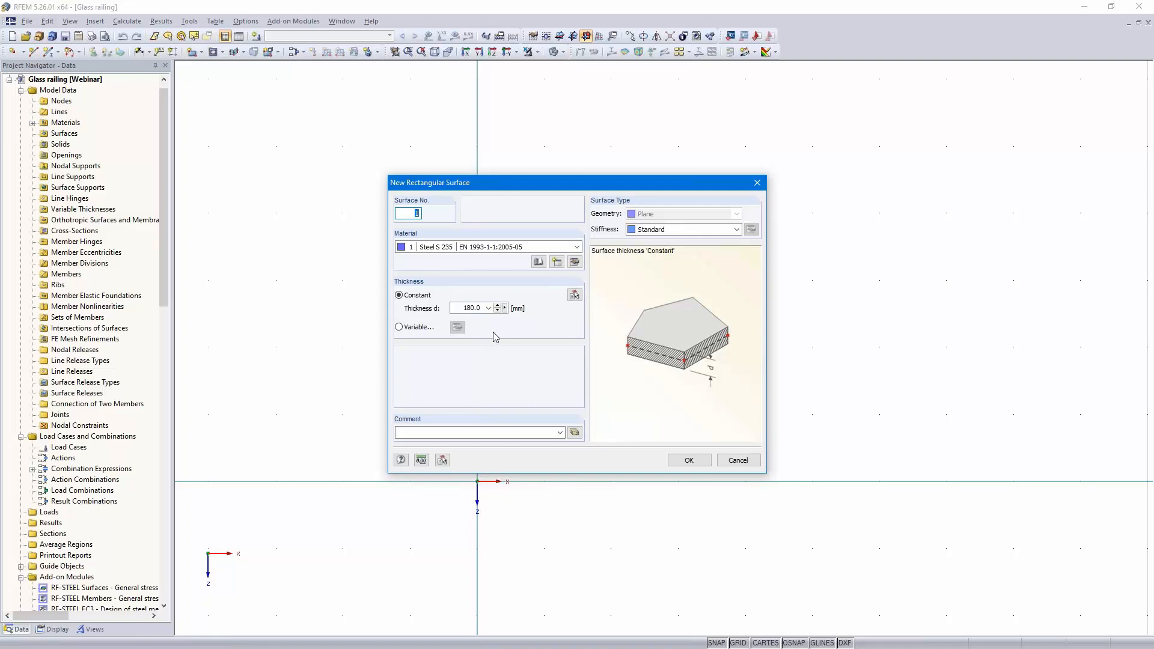
pyautogui.click(685, 460)
pyautogui.click(477, 481)
pyautogui.click(544, 414)
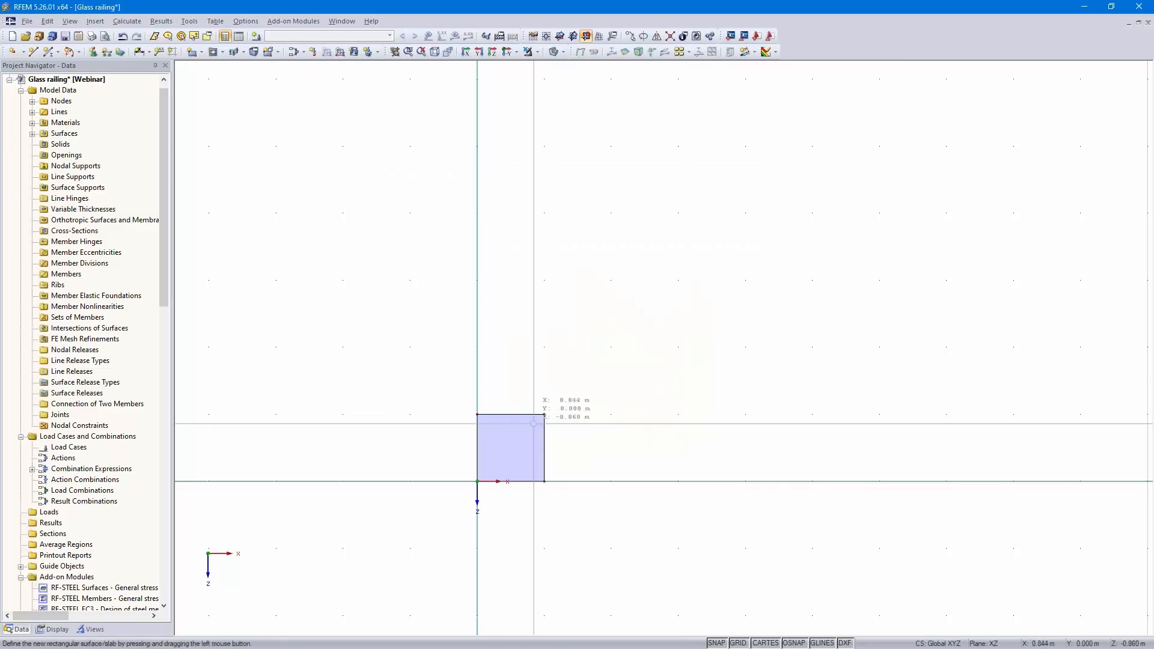
# - Copy the surface's bottom edge line once with a displacement dZ of -0.1 m
pyautogui.scroll(2, 565, 451)
pyautogui.scroll(6, 568, 451)
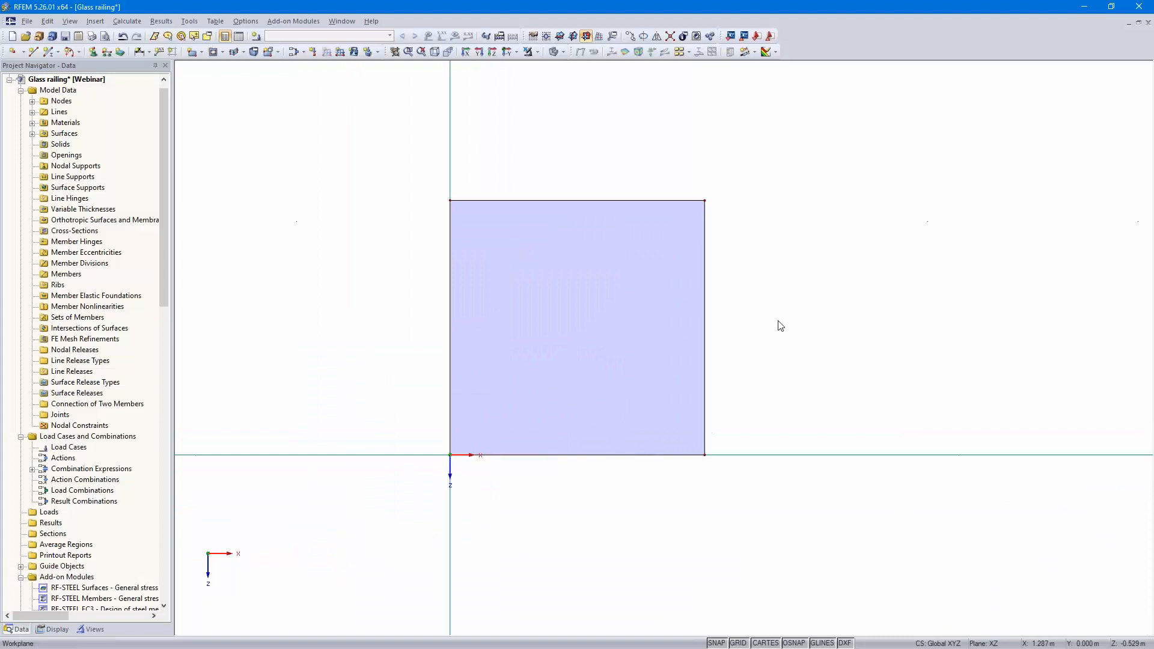
pyautogui.scroll(-1, 926, 320)
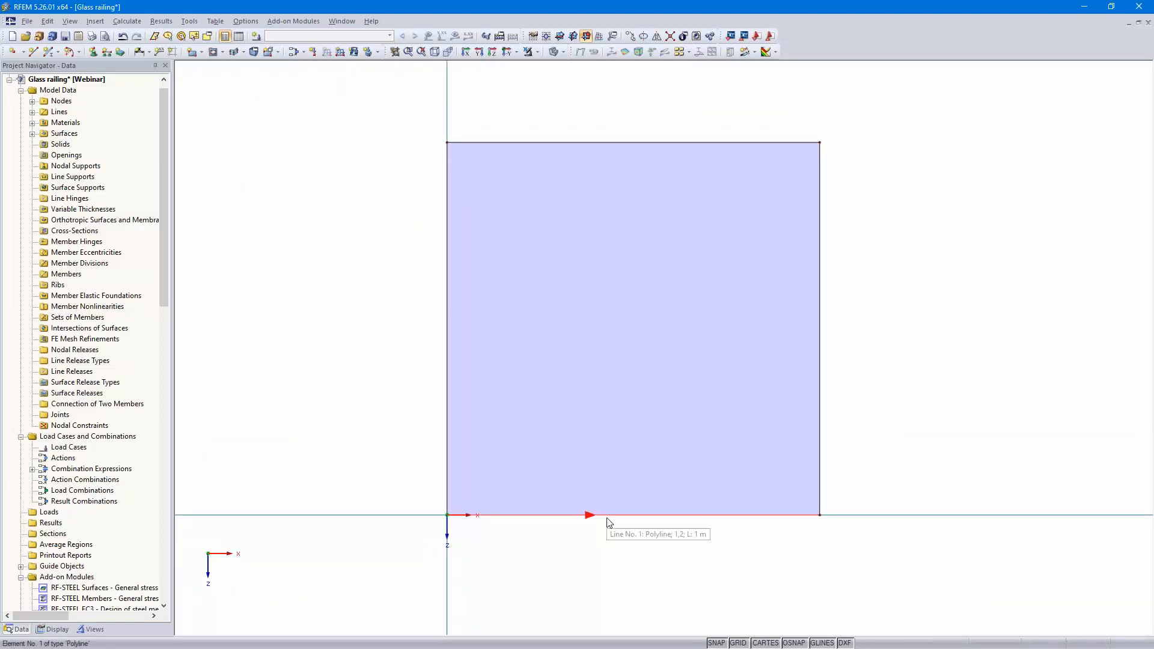
pyautogui.click(589, 255)
pyautogui.click(630, 36)
pyautogui.click(425, 221)
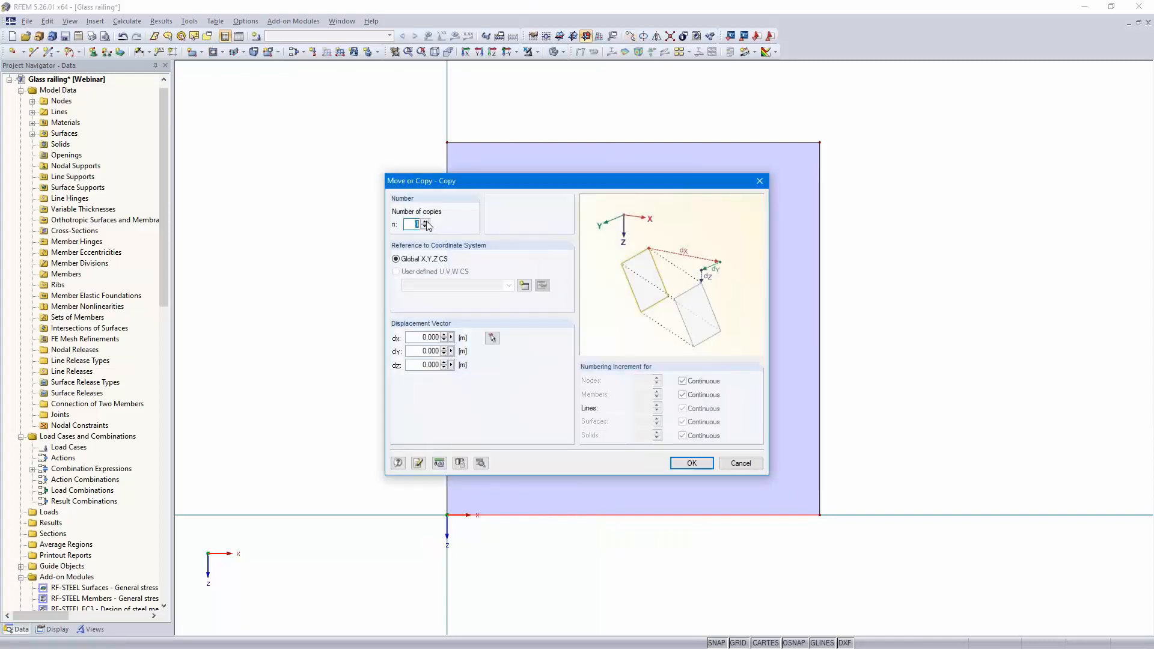
pyautogui.click(418, 367)
pyautogui.write('-')
pyautogui.write('-1')
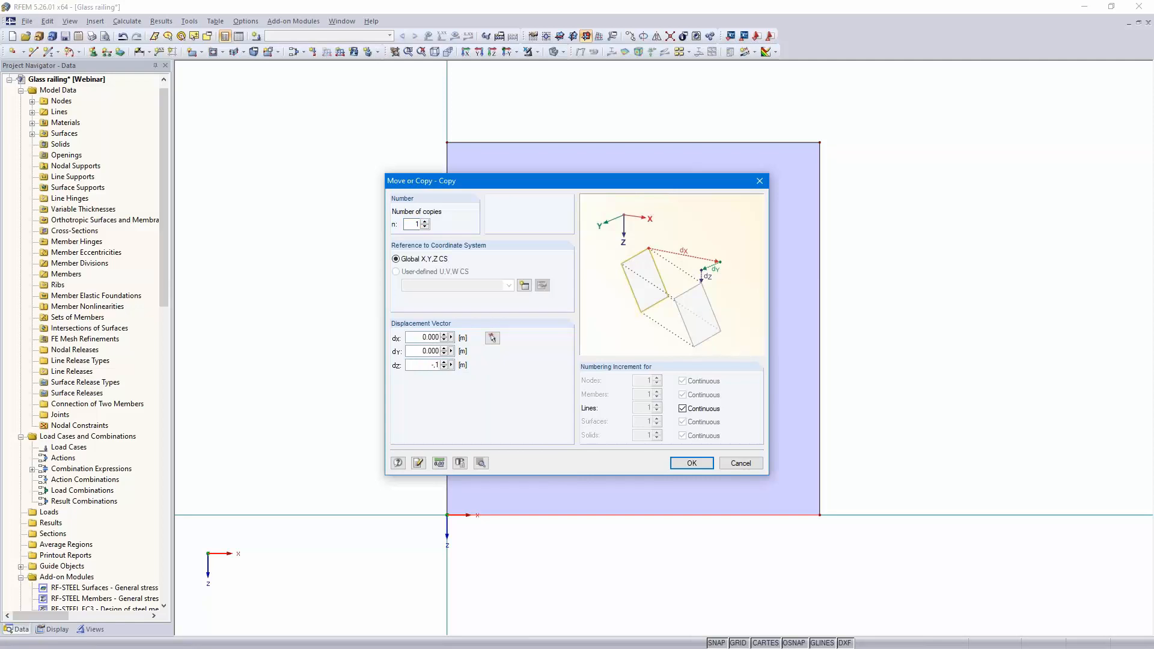
pyautogui.click(690, 464)
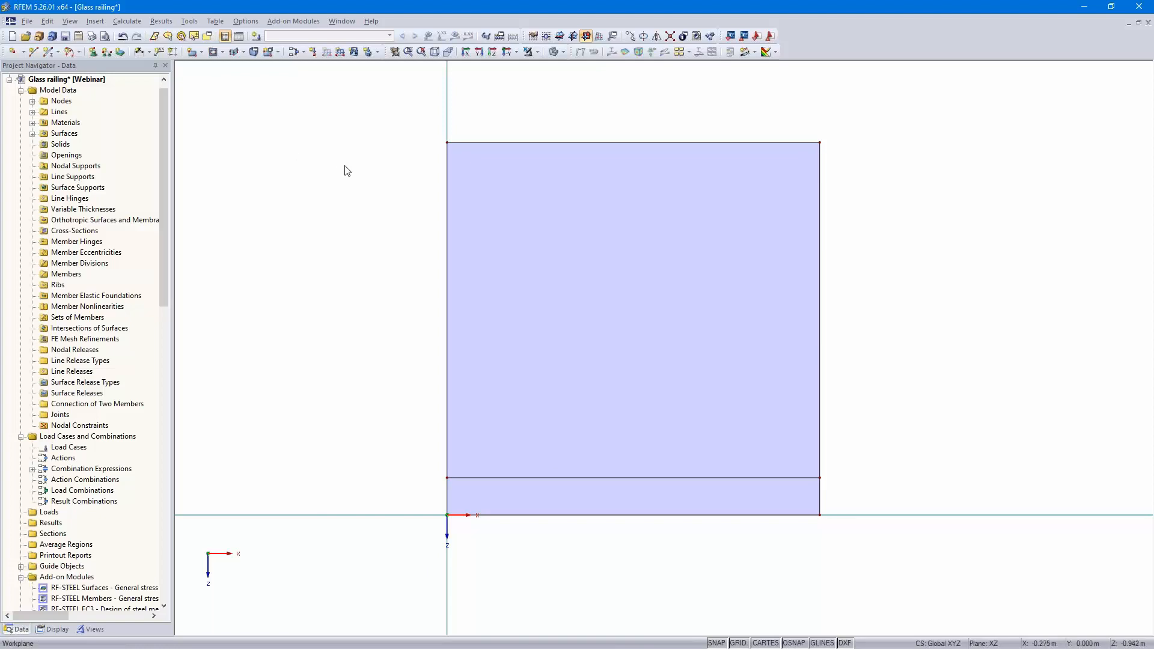
# - Create load case LC1 with the description Self-weight in the Permanent action category
pyautogui.click(257, 37)
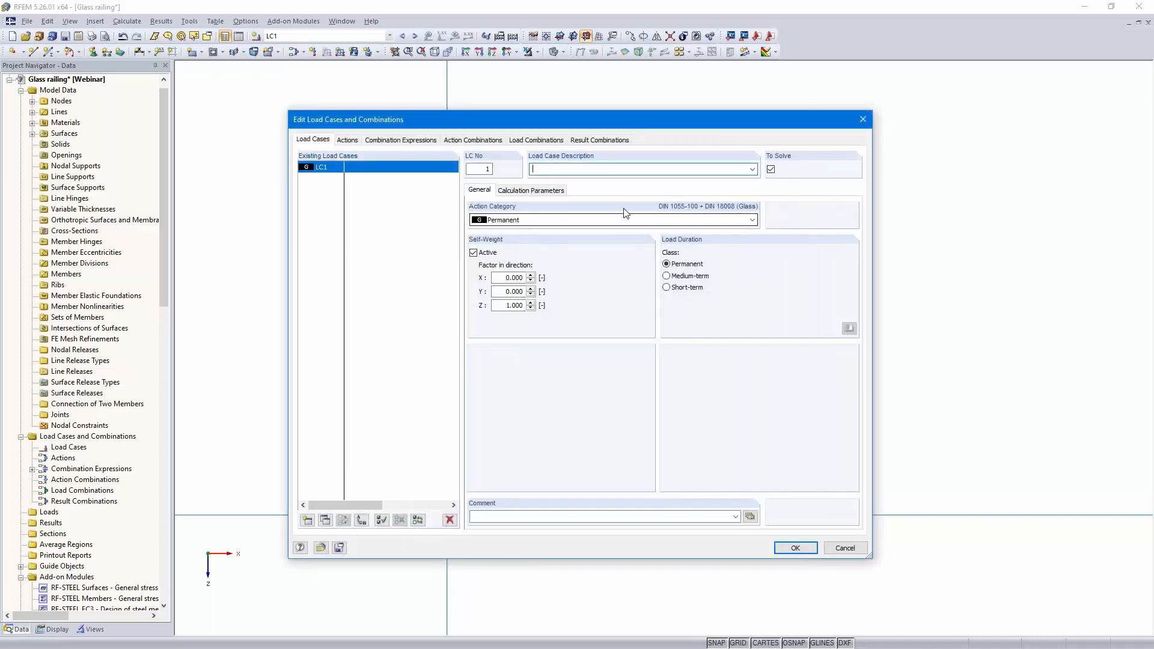
pyautogui.click(751, 169)
pyautogui.click(659, 181)
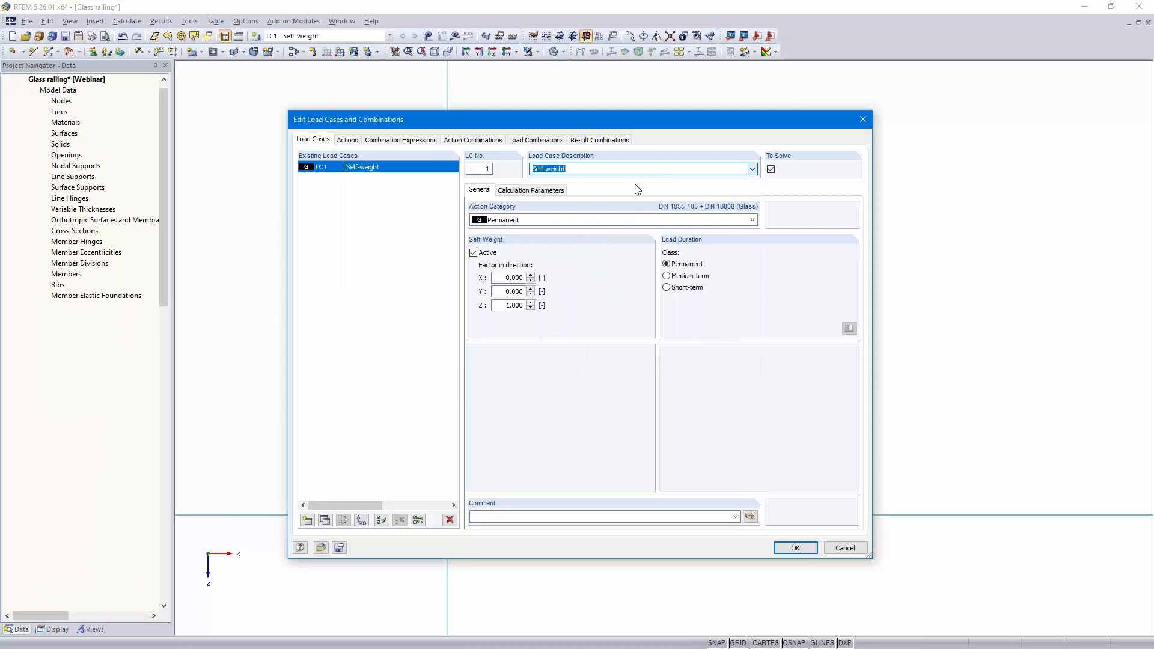
pyautogui.click(509, 221)
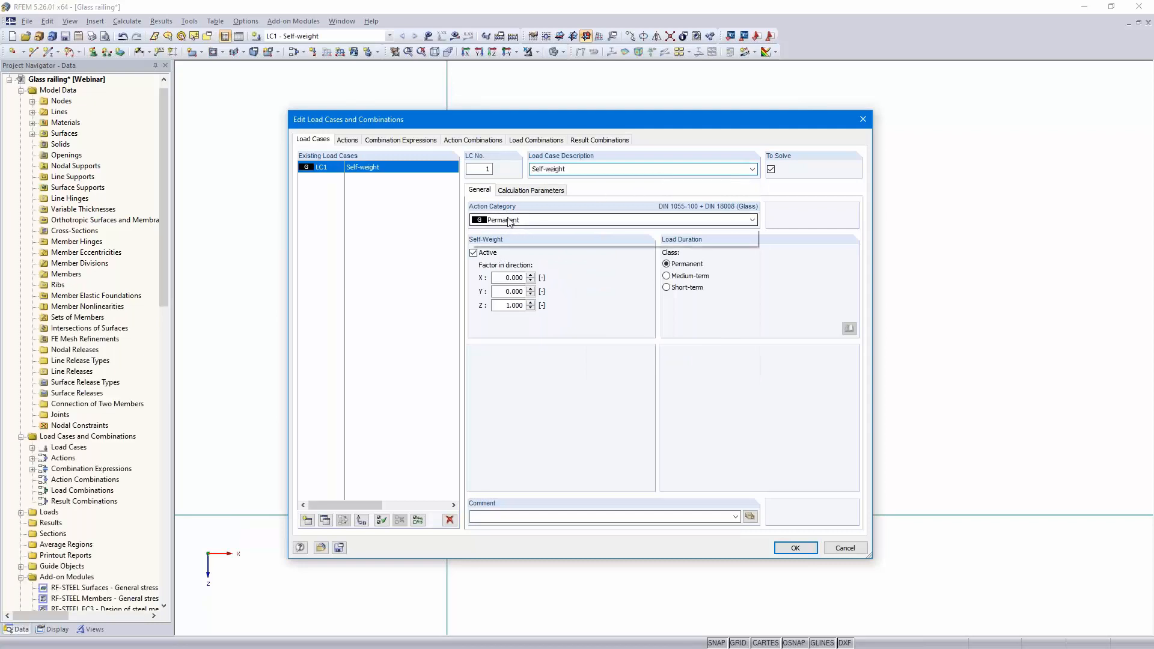
pyautogui.click(510, 222)
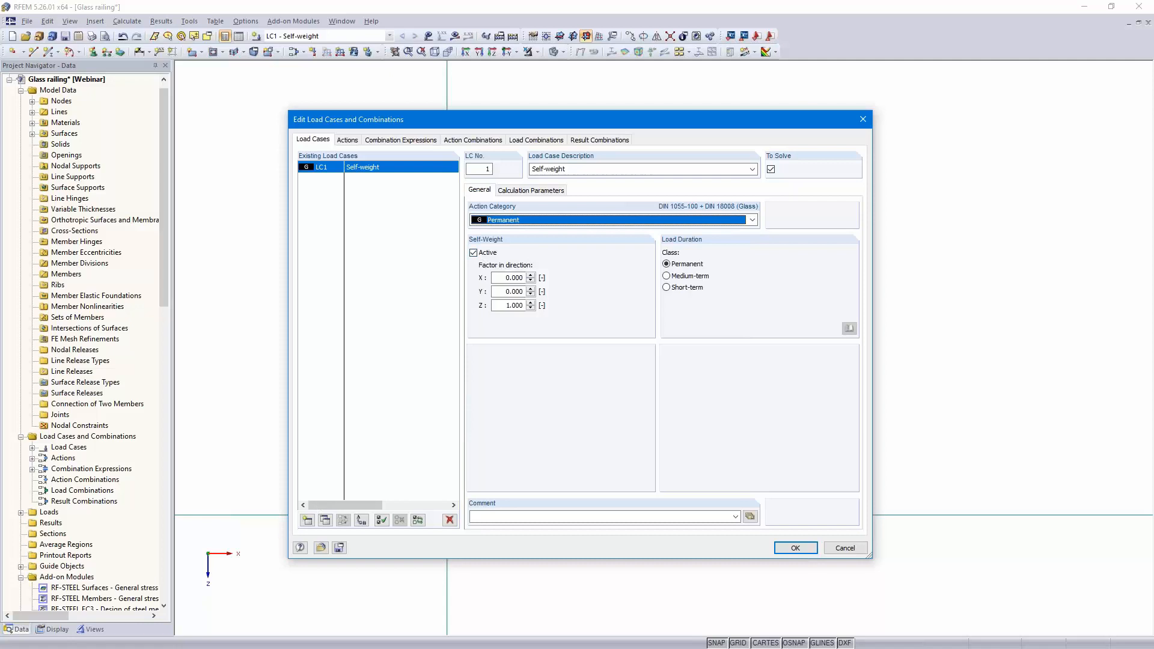
# - Add load case LC2 named Beam load in the action category Imposed - Category A: domestic, residential areas
pyautogui.click(308, 522)
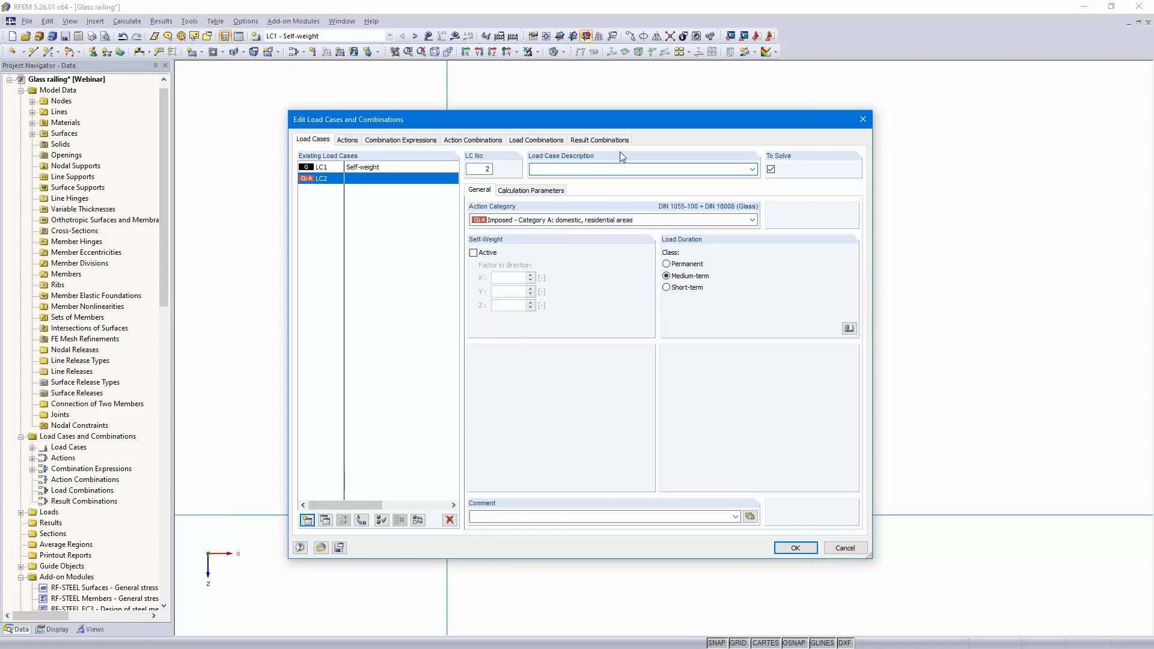
pyautogui.write('Beam load')
pyautogui.click(592, 220)
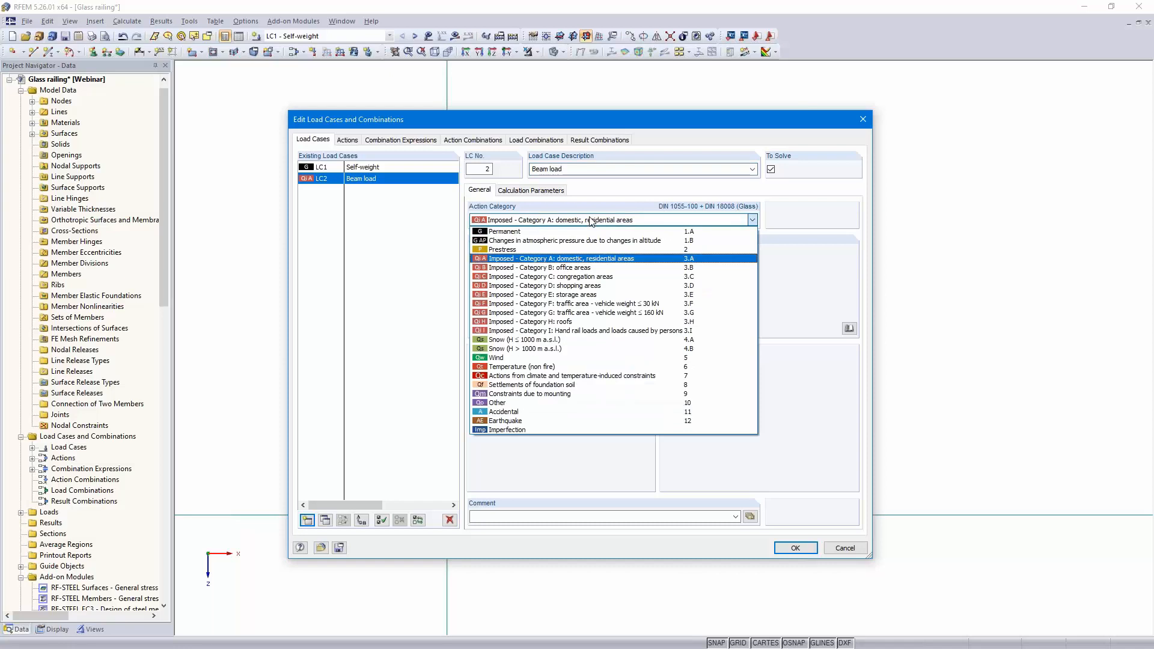
pyautogui.click(592, 220)
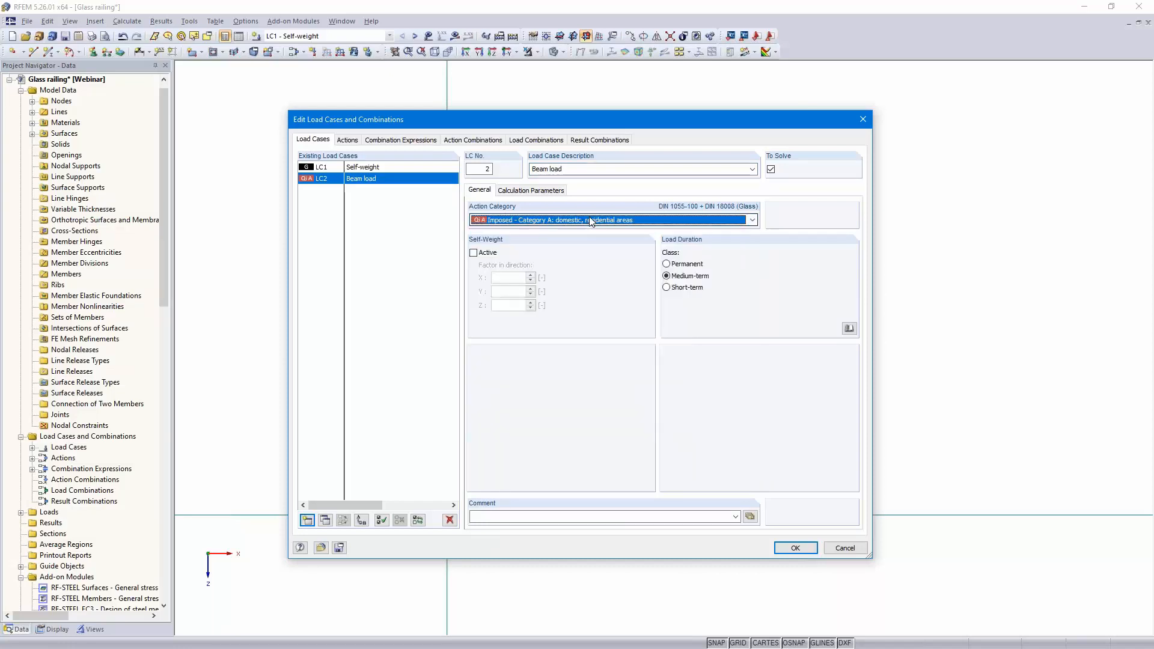
# - Add load case LC3 with the description Wind and the Wind action category
pyautogui.click(307, 519)
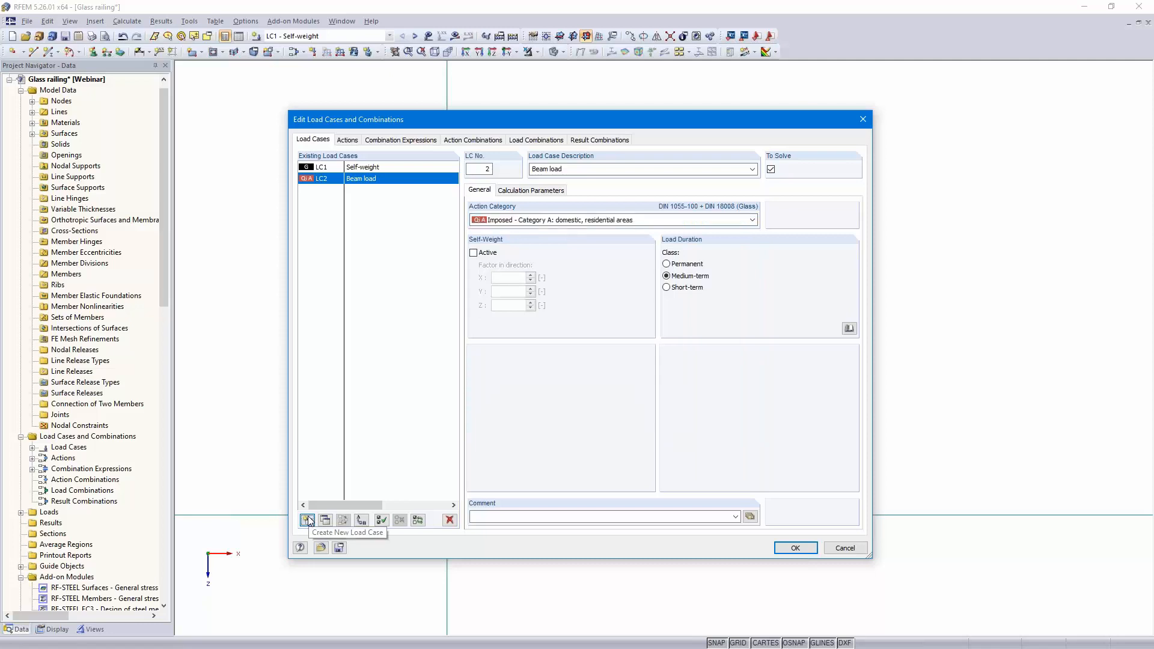
pyautogui.click(752, 169)
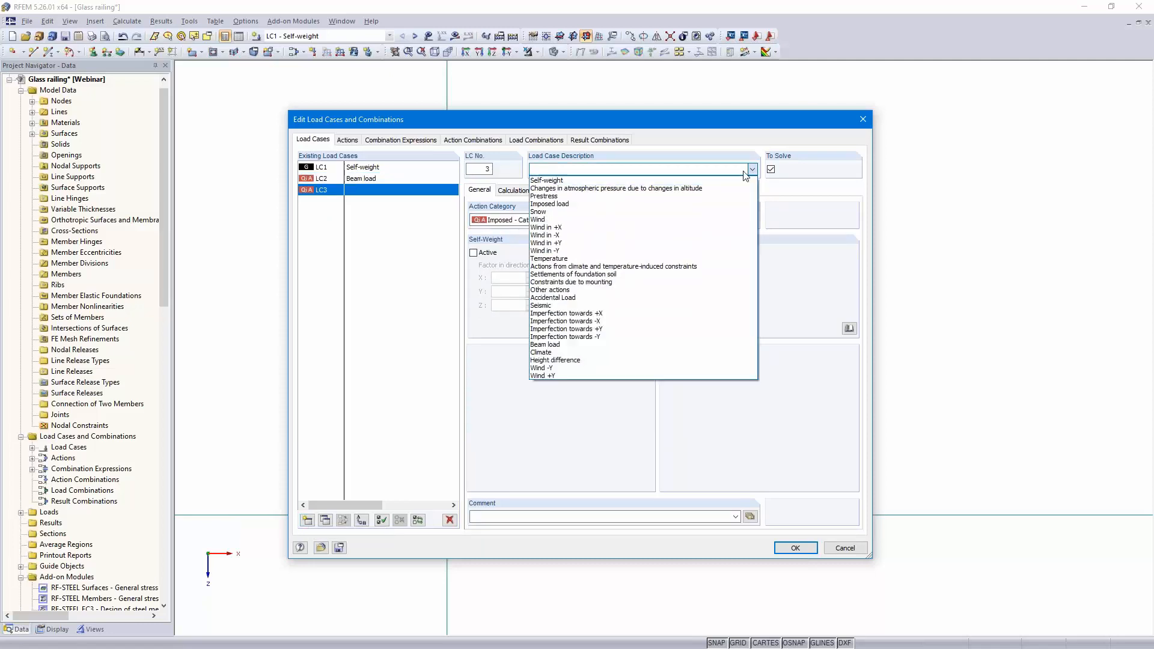
pyautogui.click(594, 220)
pyautogui.click(554, 221)
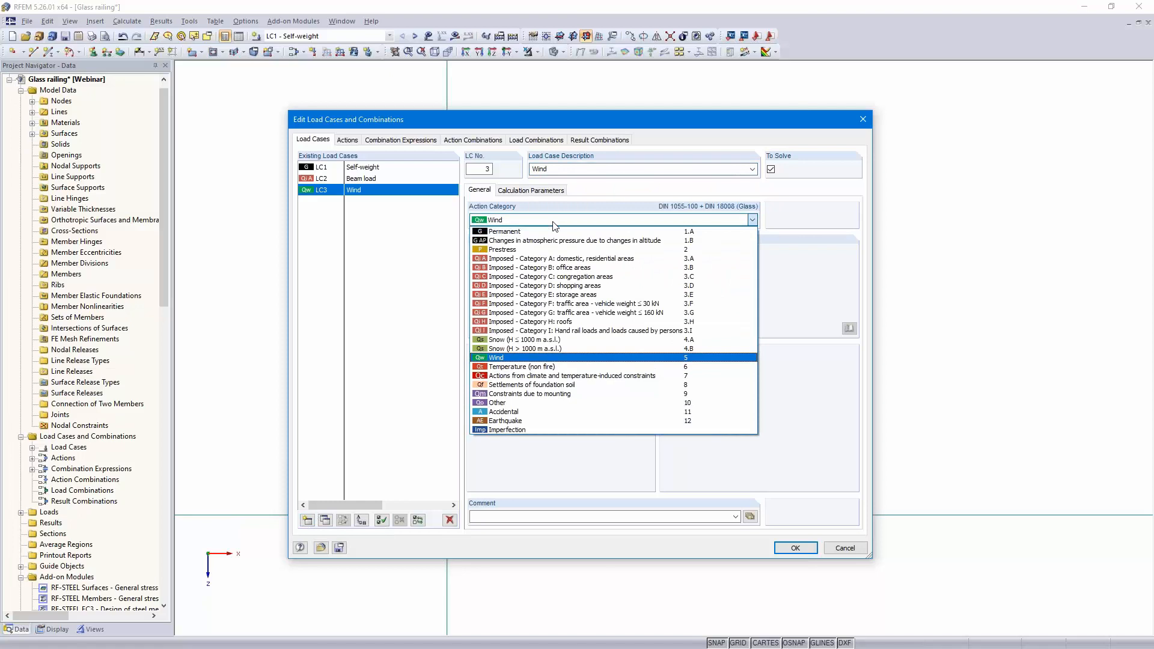
pyautogui.click(554, 221)
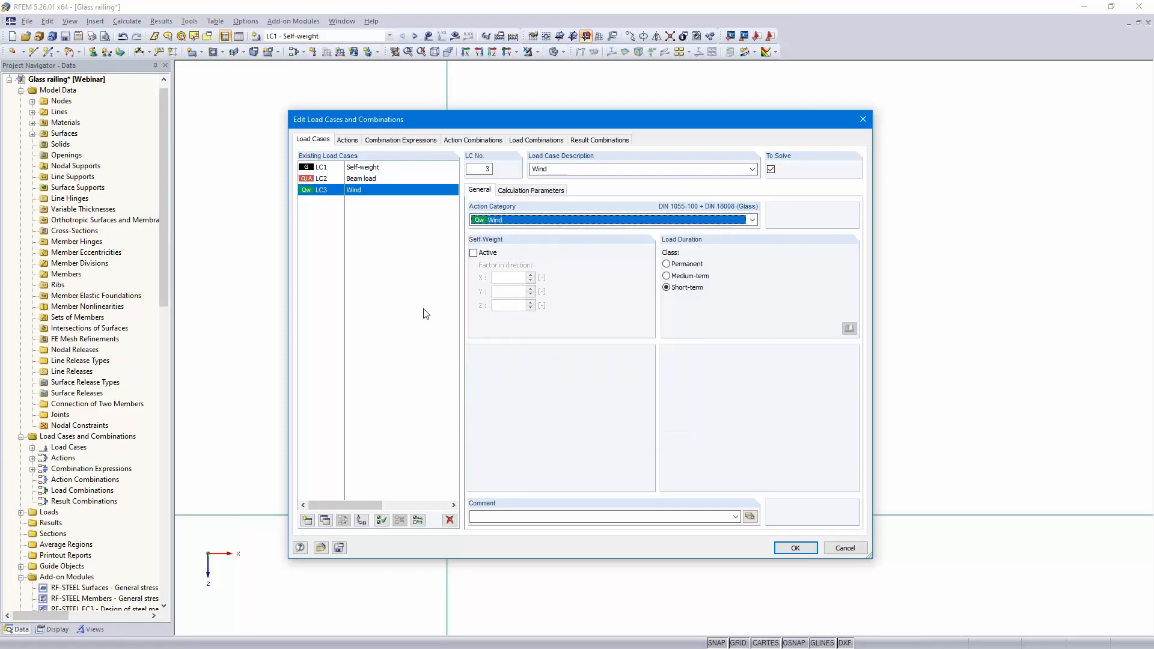
# - Review the actions, the ULS and SLS combination expressions, and the generated load and result combinations
pyautogui.click(347, 140)
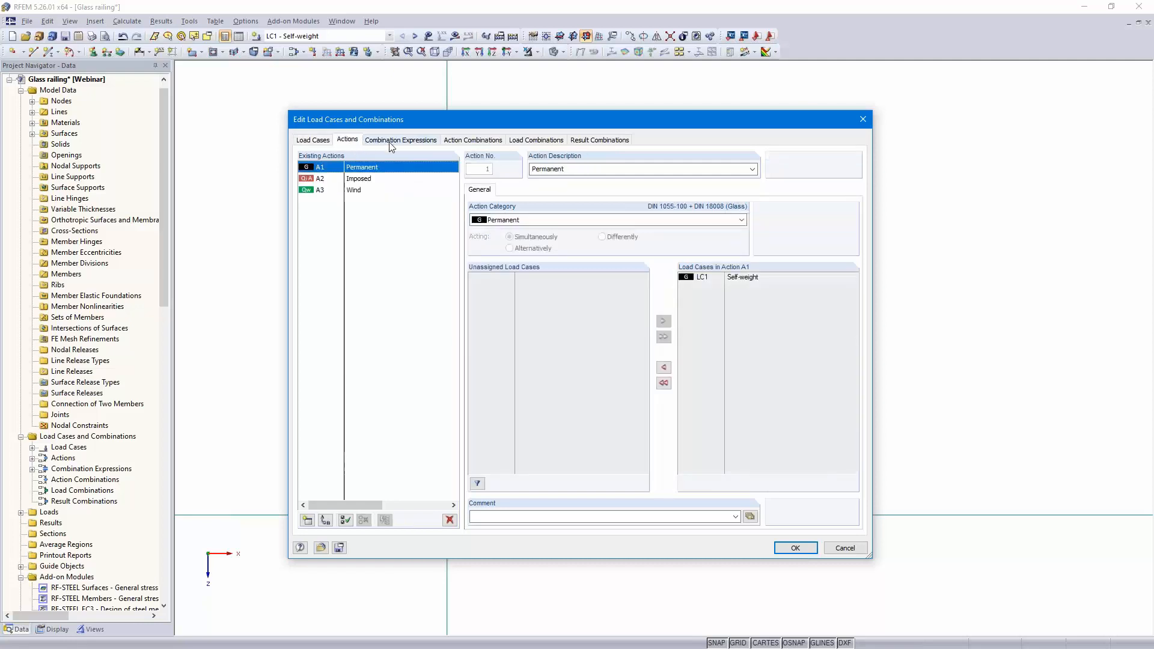
pyautogui.click(407, 143)
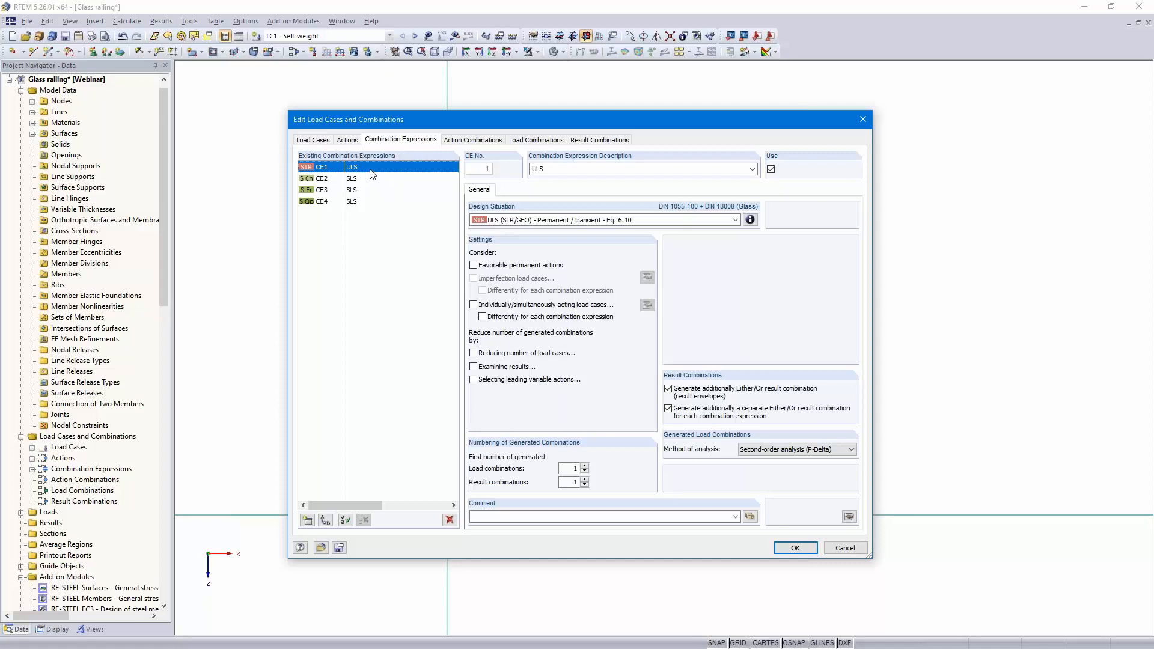
pyautogui.click(368, 180)
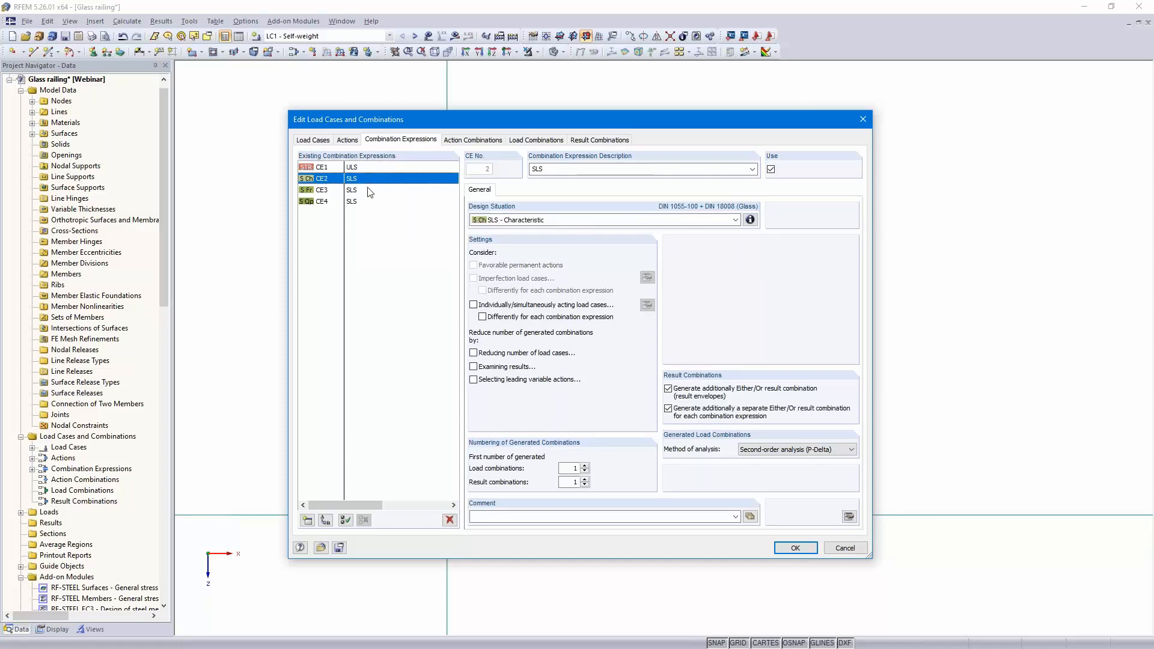
pyautogui.click(369, 191)
pyautogui.click(370, 203)
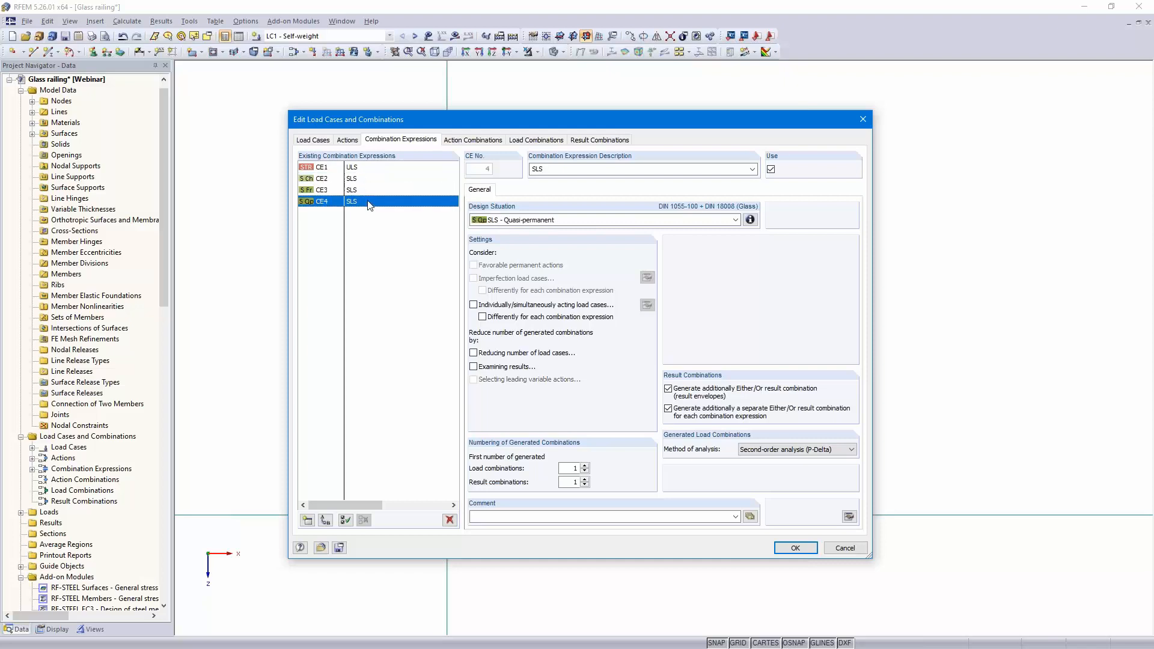
pyautogui.click(479, 142)
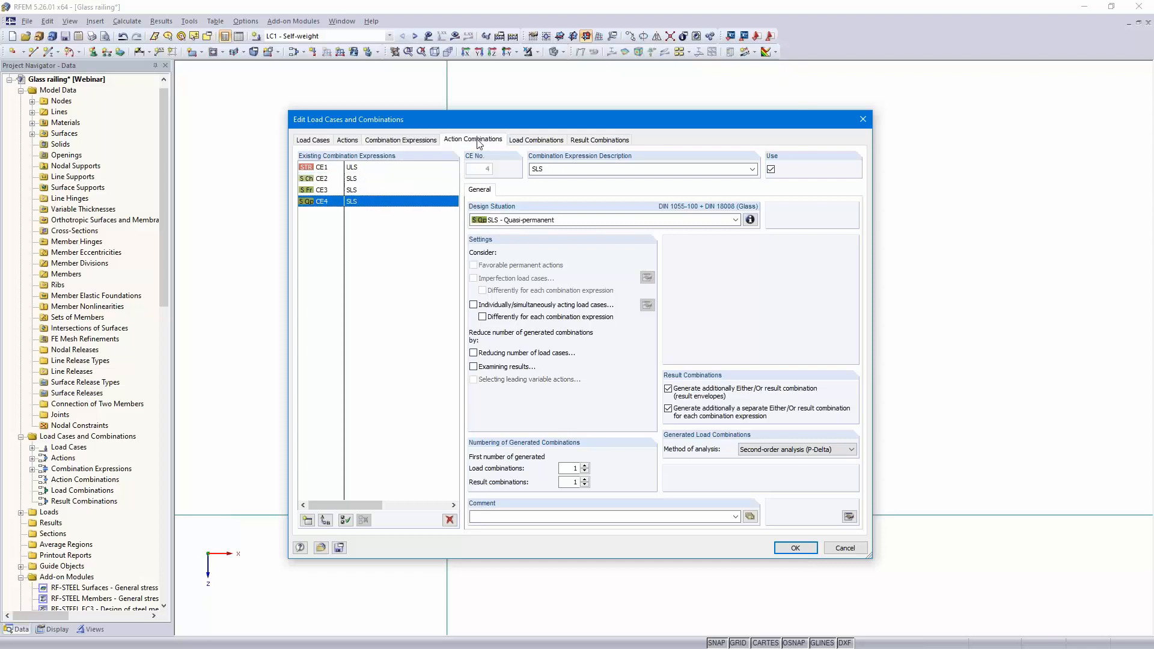
pyautogui.click(540, 141)
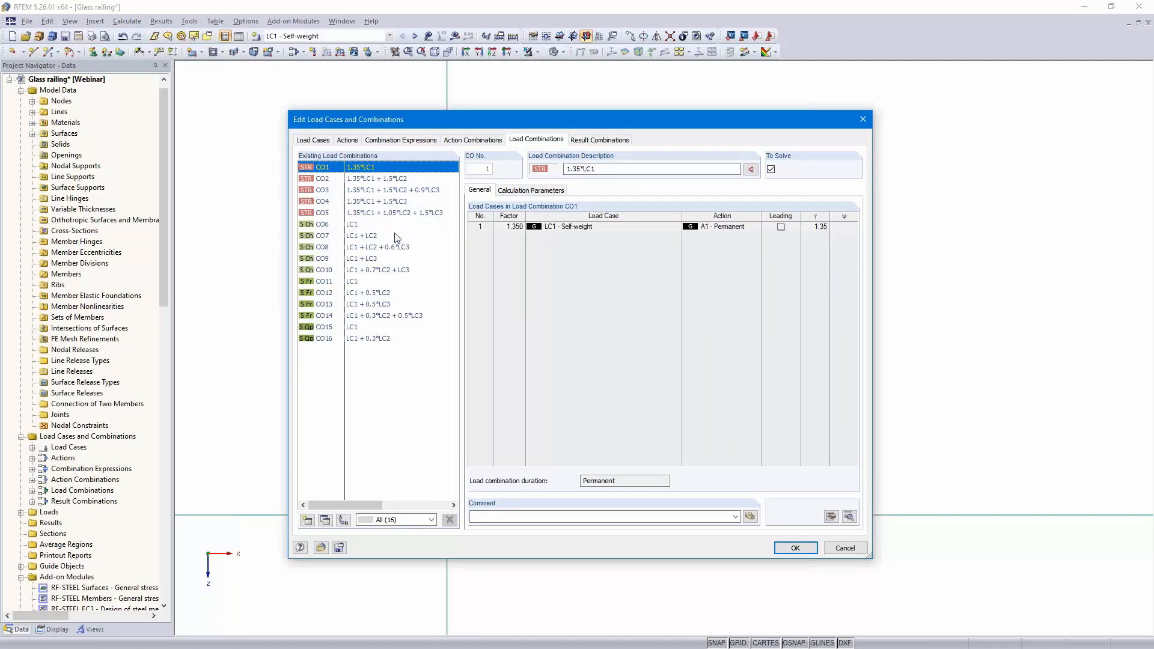
pyautogui.click(591, 140)
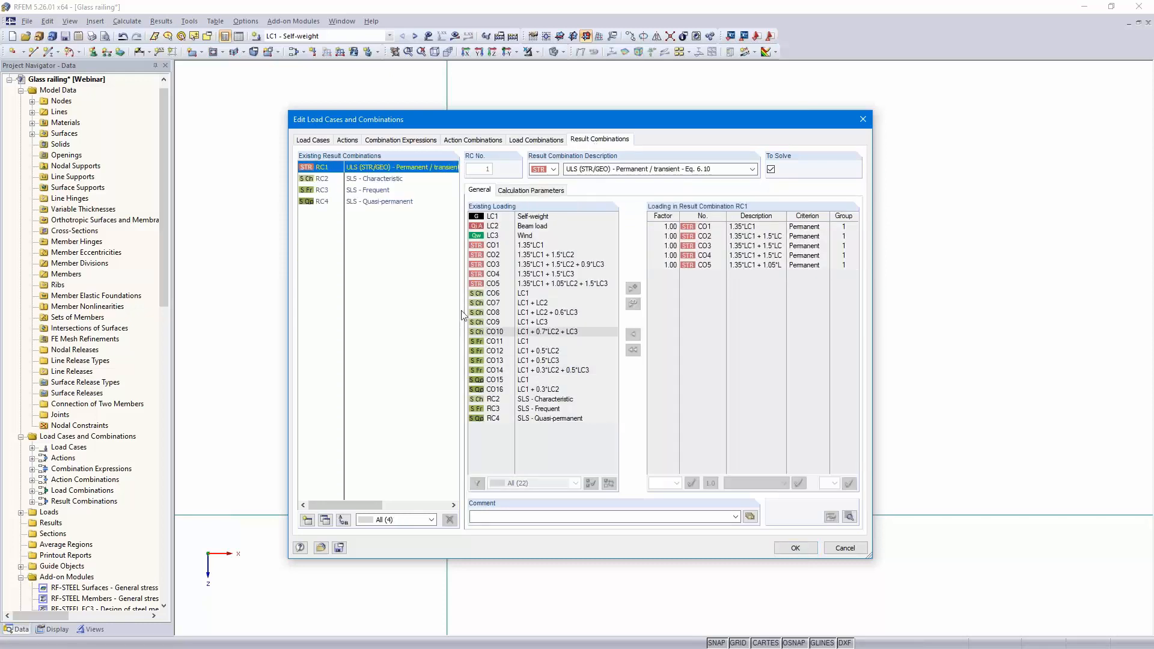
pyautogui.click(368, 179)
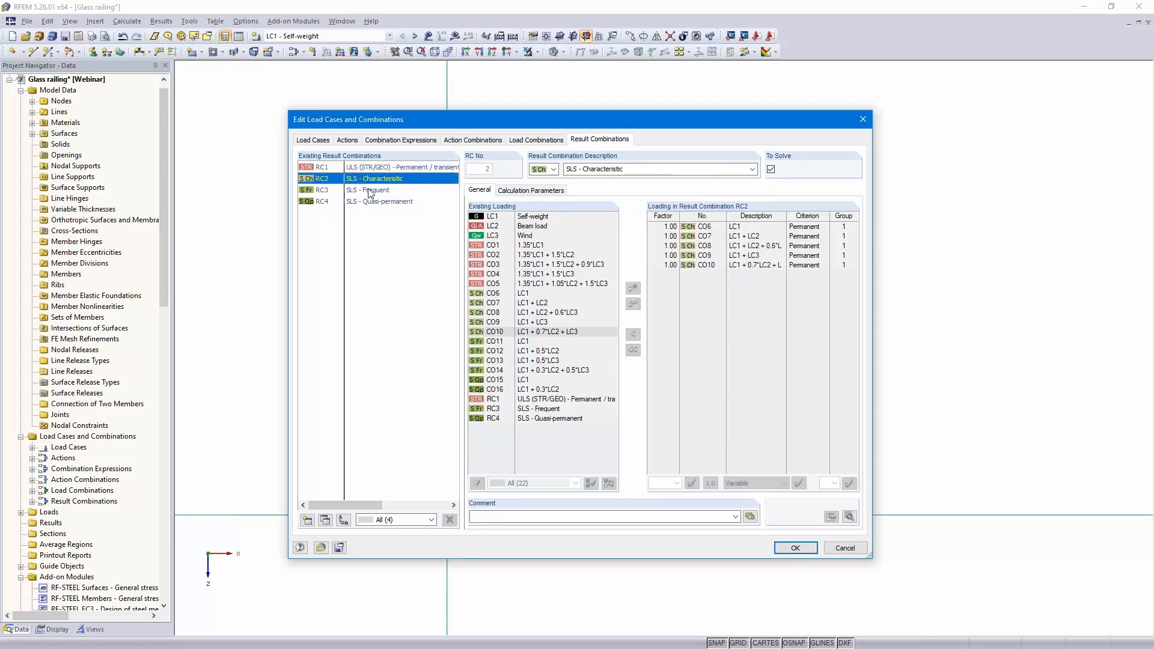
pyautogui.click(369, 190)
pyautogui.click(373, 201)
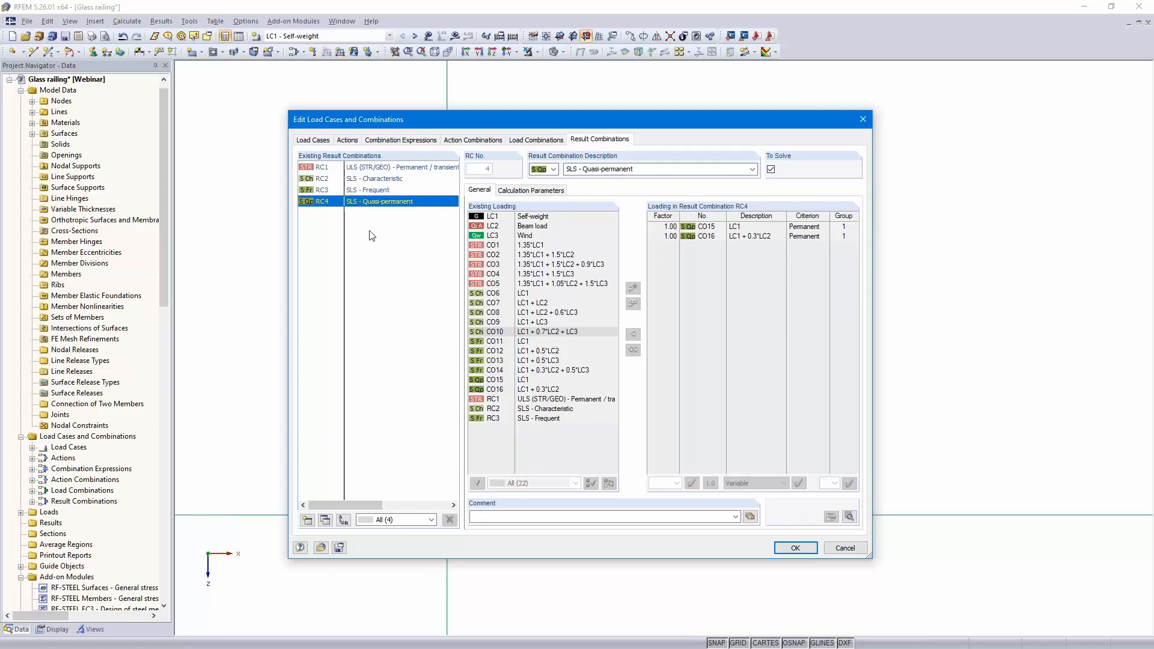
# - Accept the load cases and combinations, and make LC2 - Beam load the current load case in an oblique 3D view
pyautogui.click(795, 548)
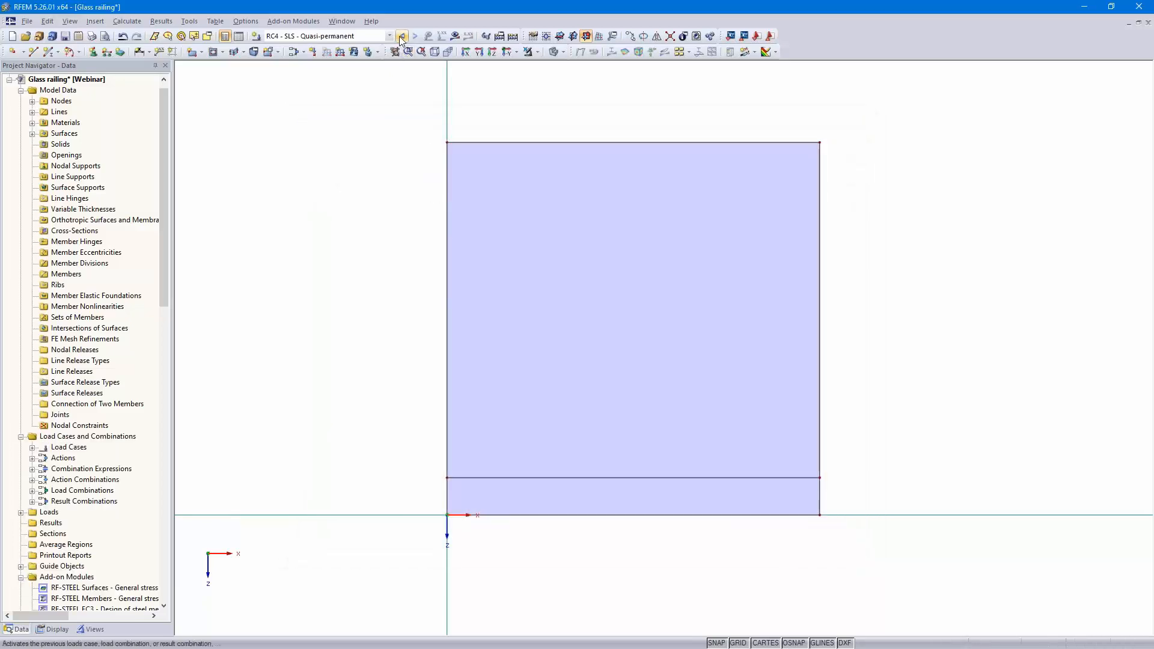
pyautogui.click(390, 36)
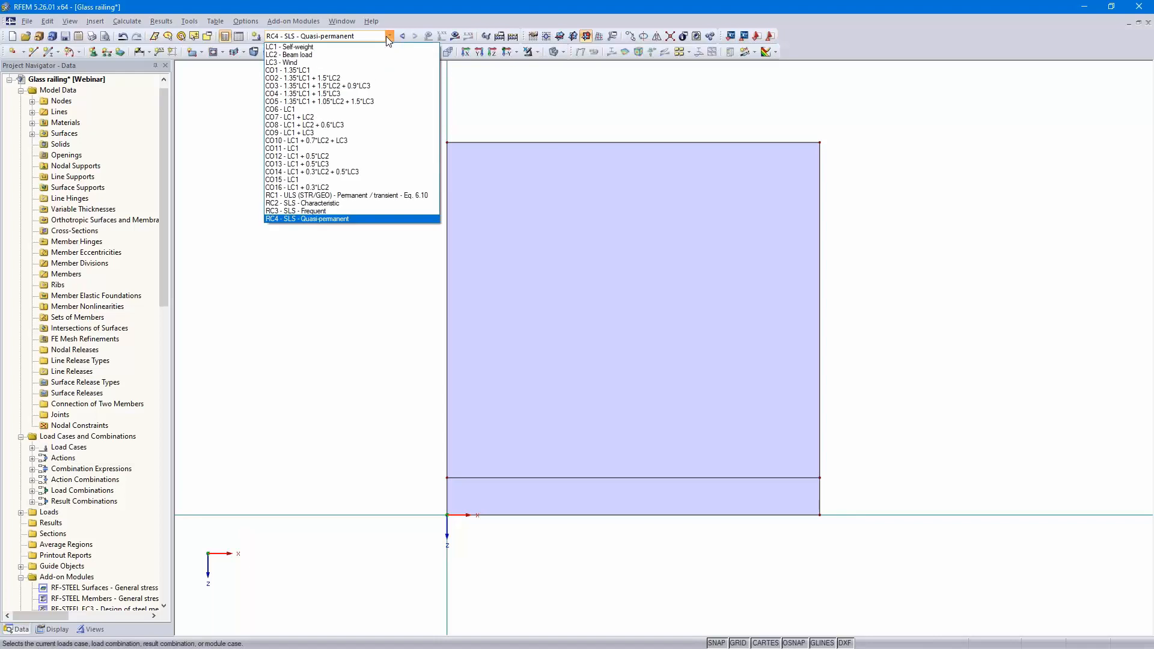
pyautogui.click(351, 56)
pyautogui.keyDown('ctrl'); pyautogui.moveTo(911, 323); pyautogui.dragTo(825, 375, button='middle'); pyautogui.keyUp('ctrl')
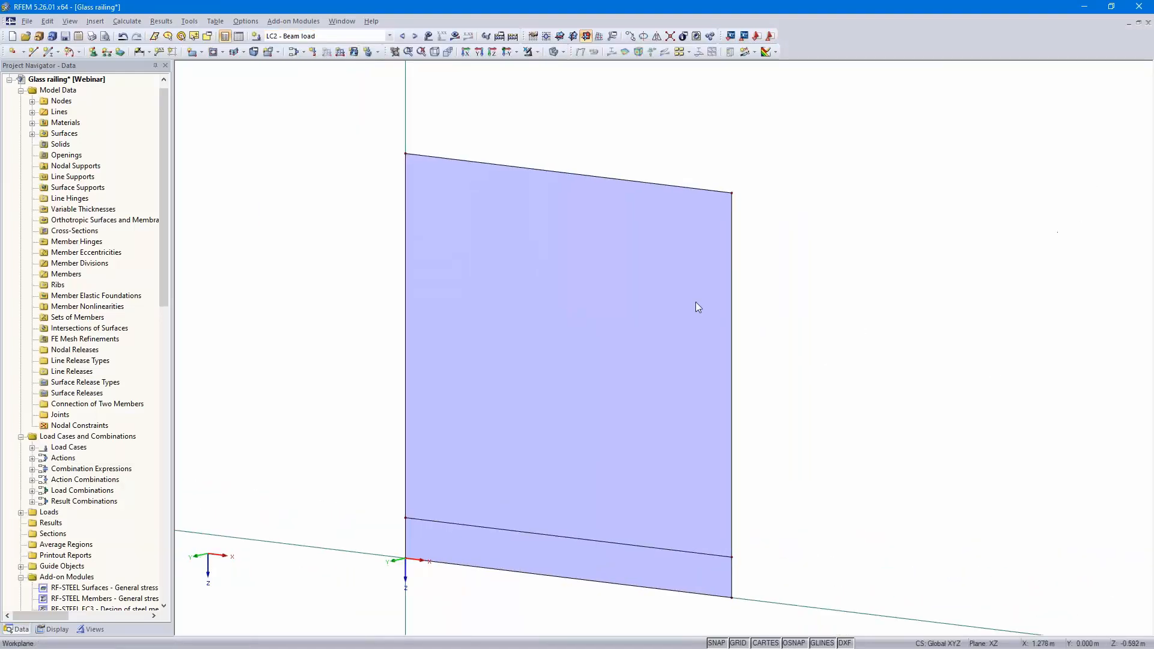
# - Apply a uniform 0.5 kN/m line load in the global YL direction to the pane's upper edge in LC2
pyautogui.click(340, 53)
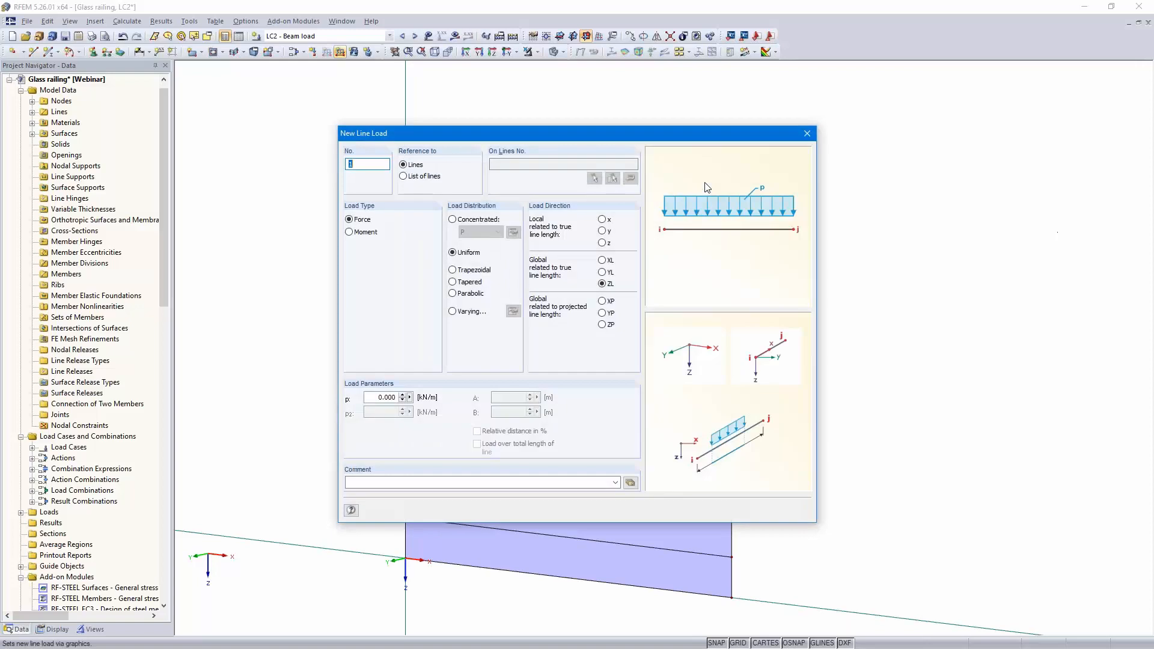
pyautogui.click(603, 273)
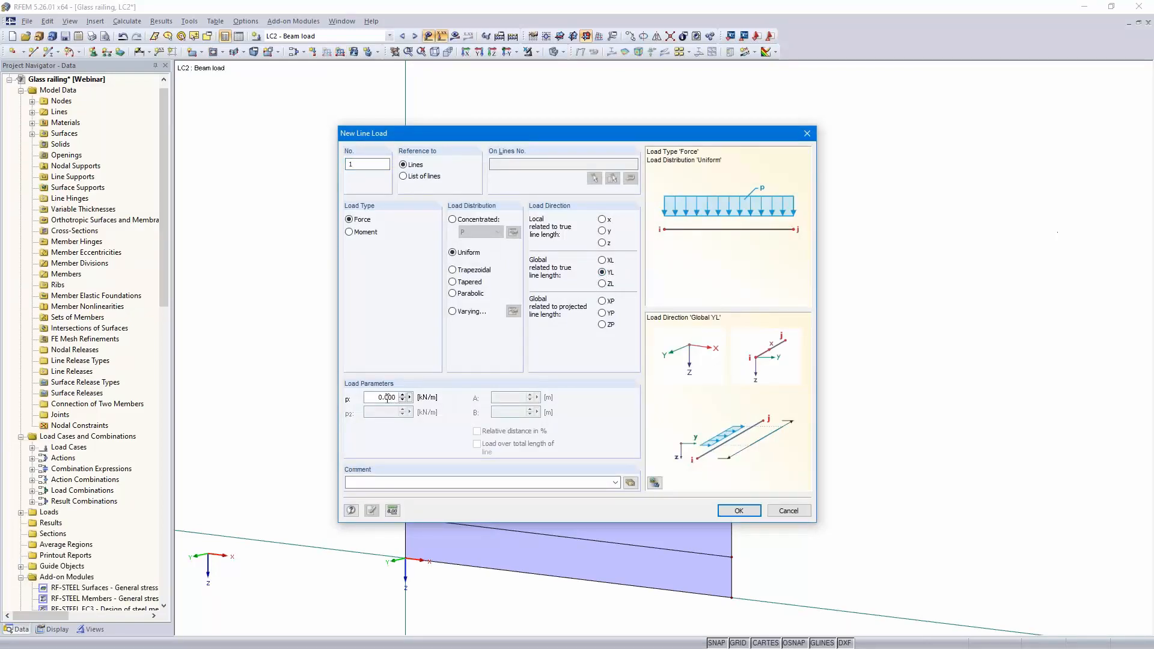
pyautogui.write('5')
pyautogui.click(738, 511)
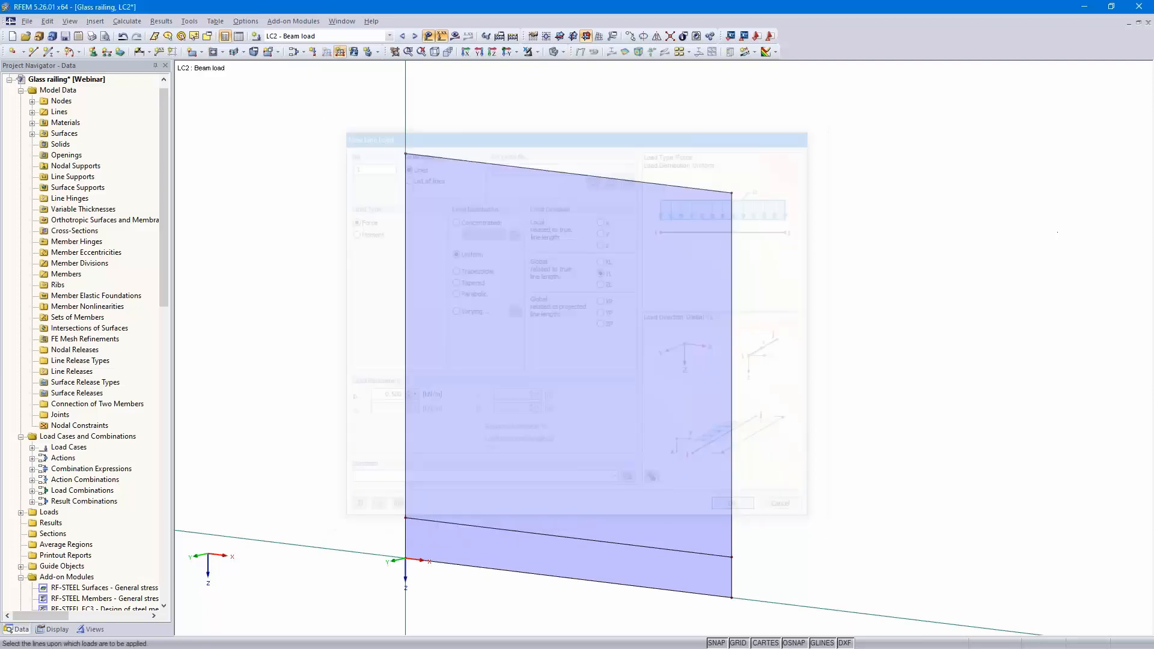
pyautogui.click(606, 180)
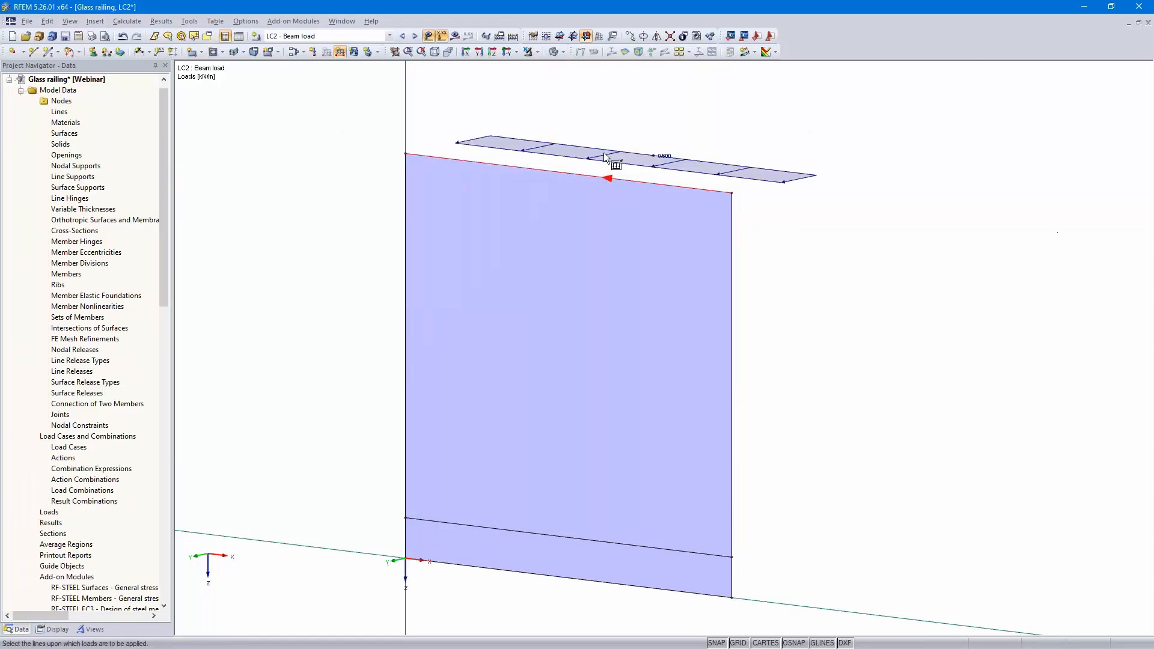
# - Make LC3 - Wind current and apply a uniform 0.85 kN/m² surface load in the global YL direction to the glass pane
pyautogui.click(415, 36)
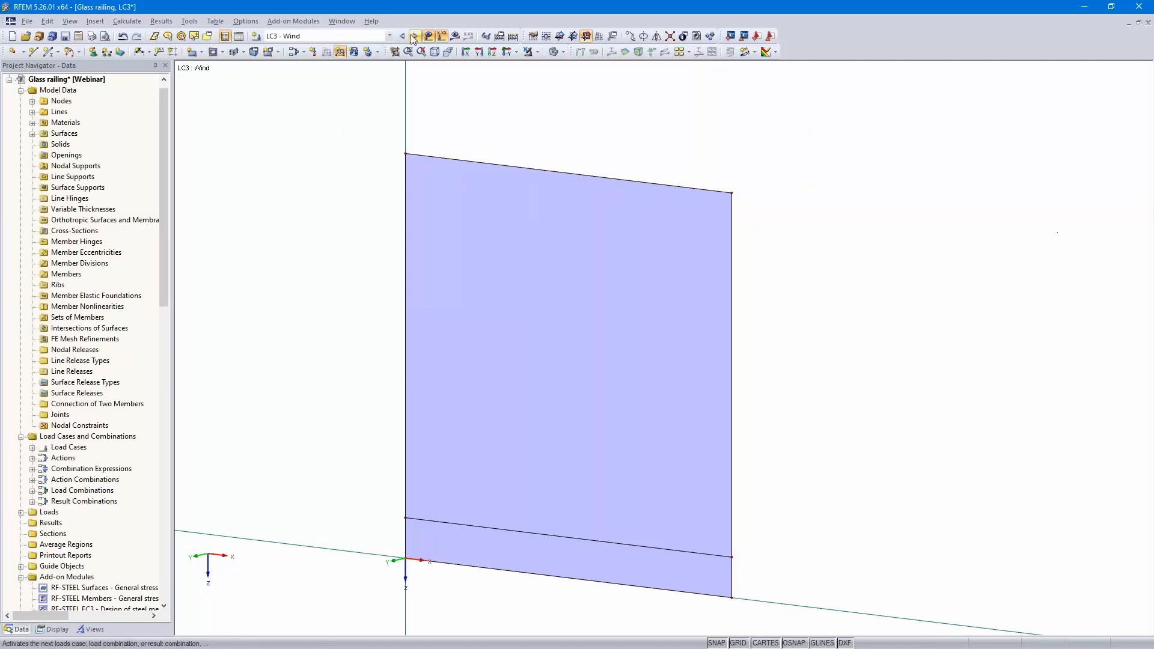
pyautogui.click(354, 52)
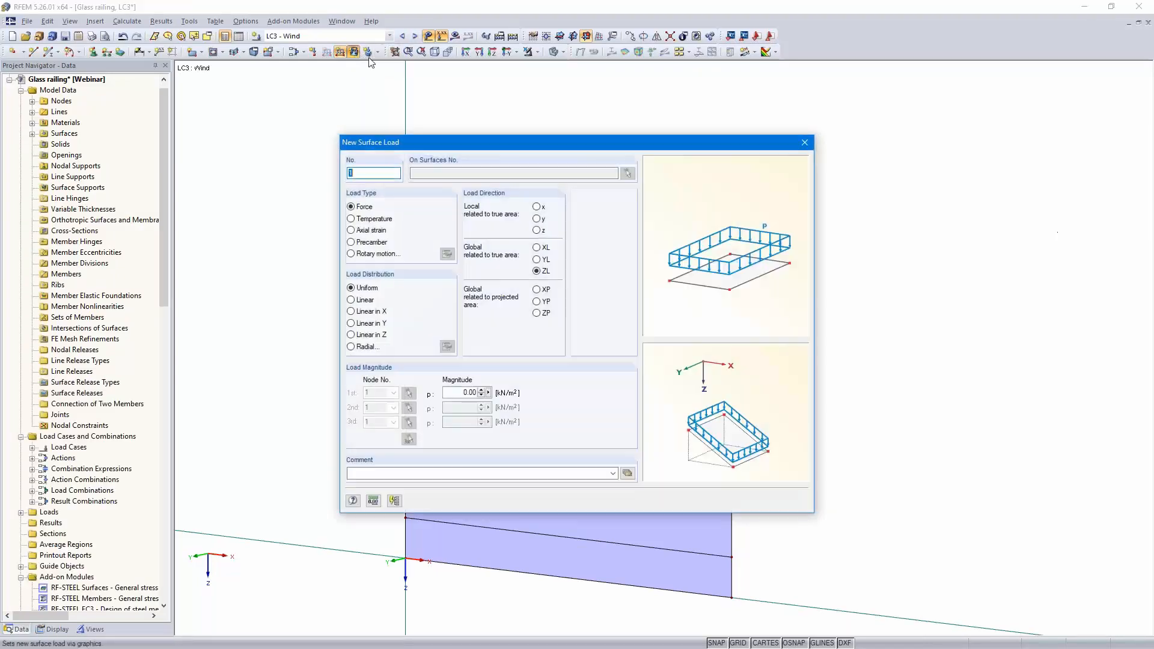
pyautogui.click(537, 260)
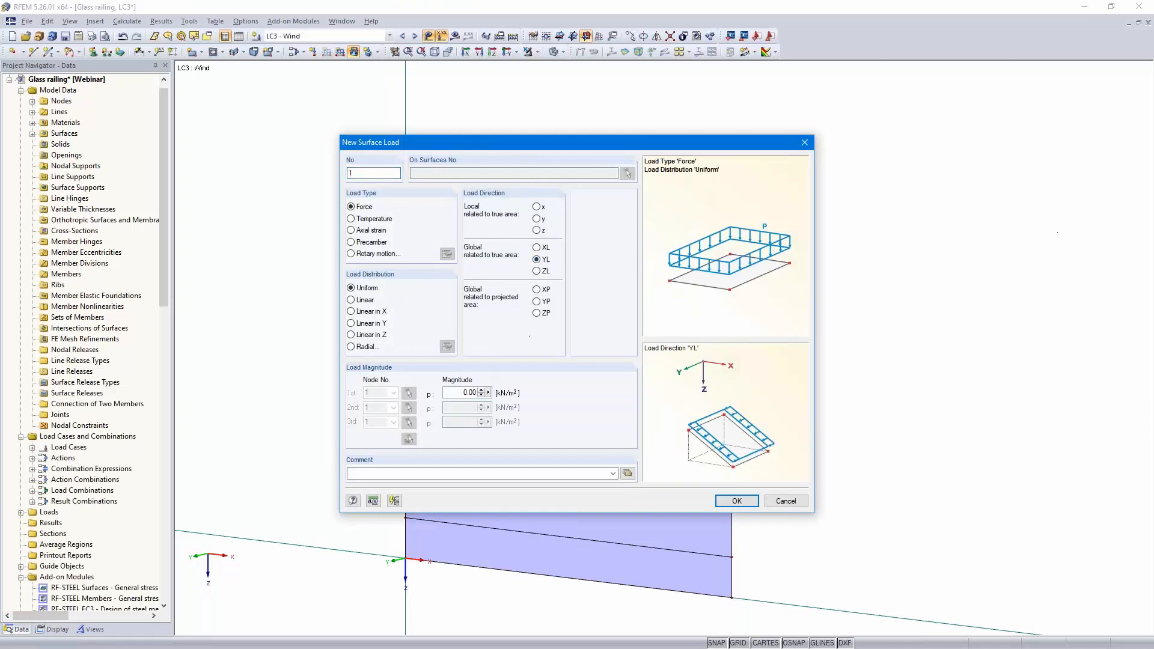
pyautogui.doubleClick(472, 392)
pyautogui.write('0.85')
pyautogui.click(738, 499)
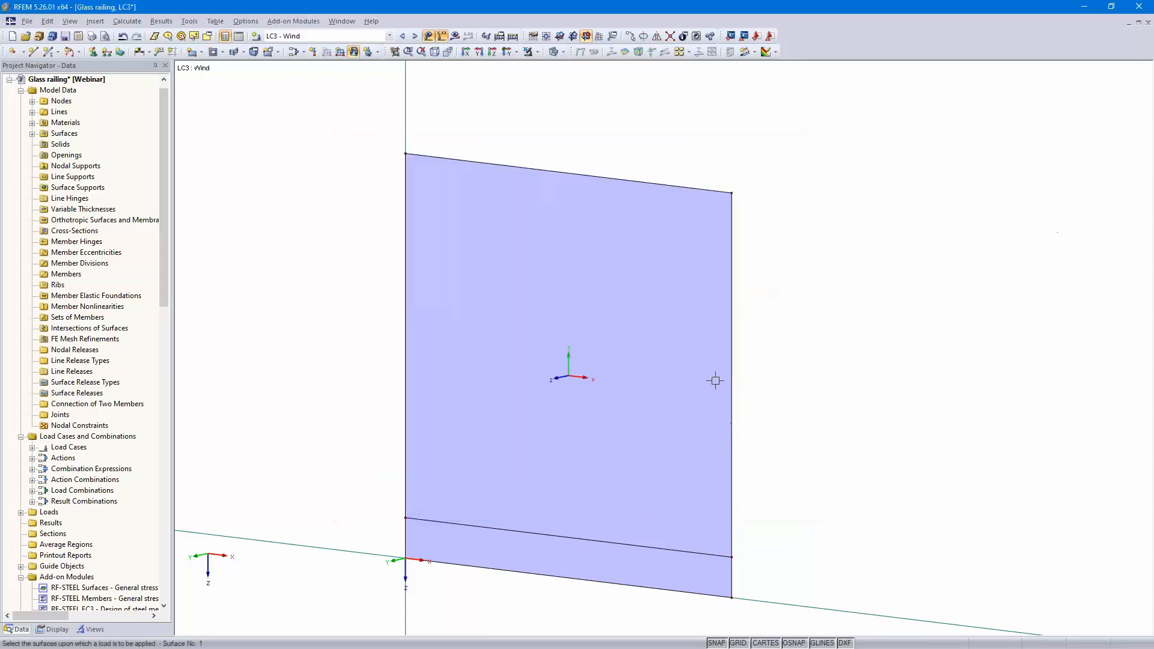
pyautogui.click(715, 381)
pyautogui.press('Escape')
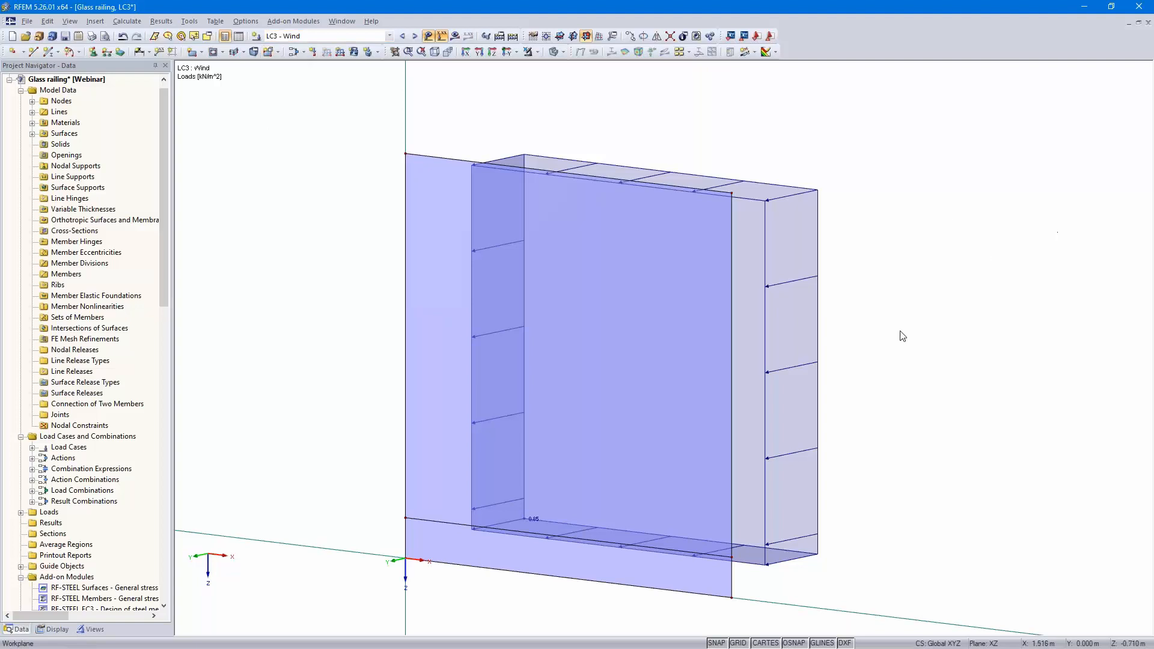
# - Start the RF-GLASS add-on module and include all surfaces for design to DIN 18008:2010-12
pyautogui.click(288, 23)
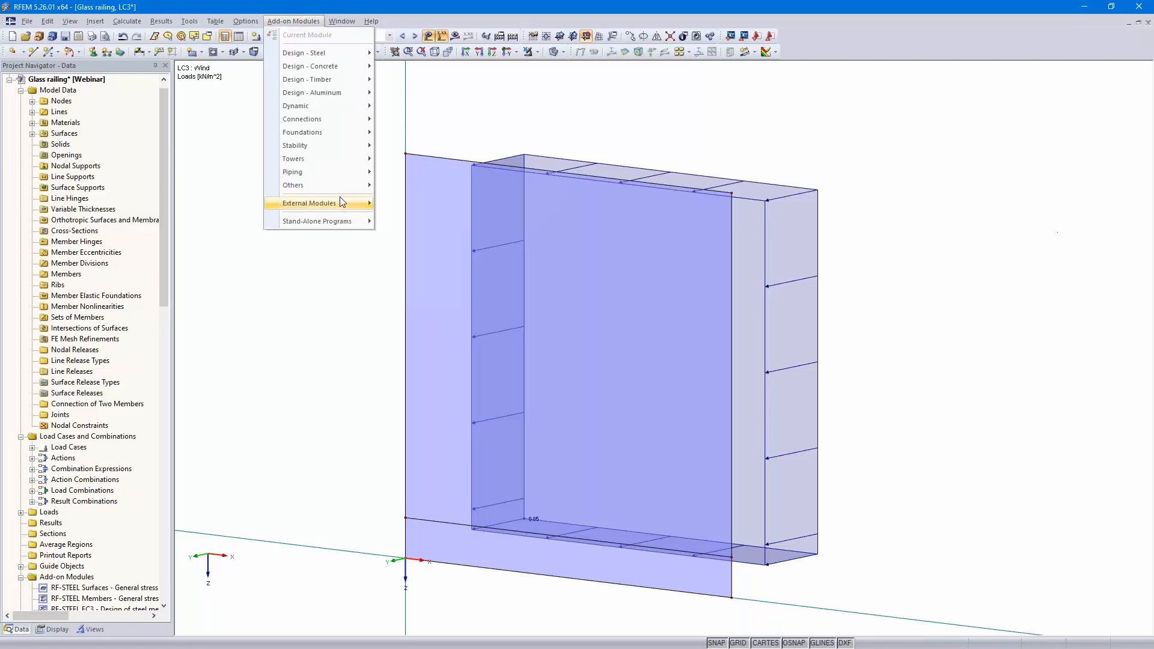
pyautogui.moveTo(354, 186)
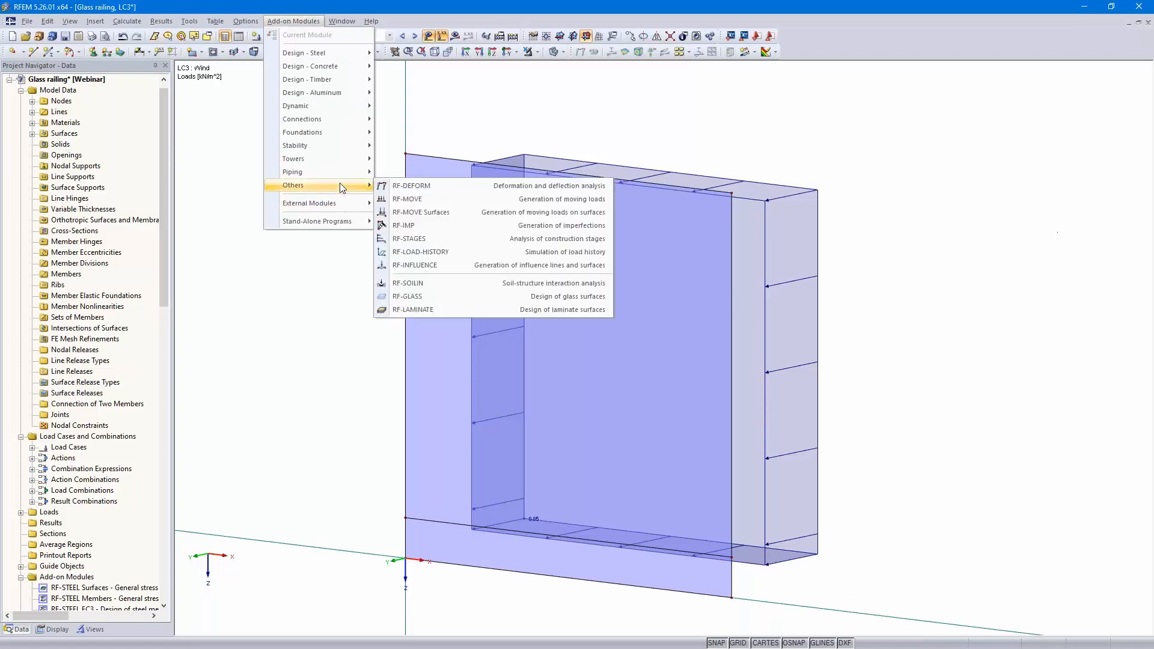
pyautogui.click(447, 299)
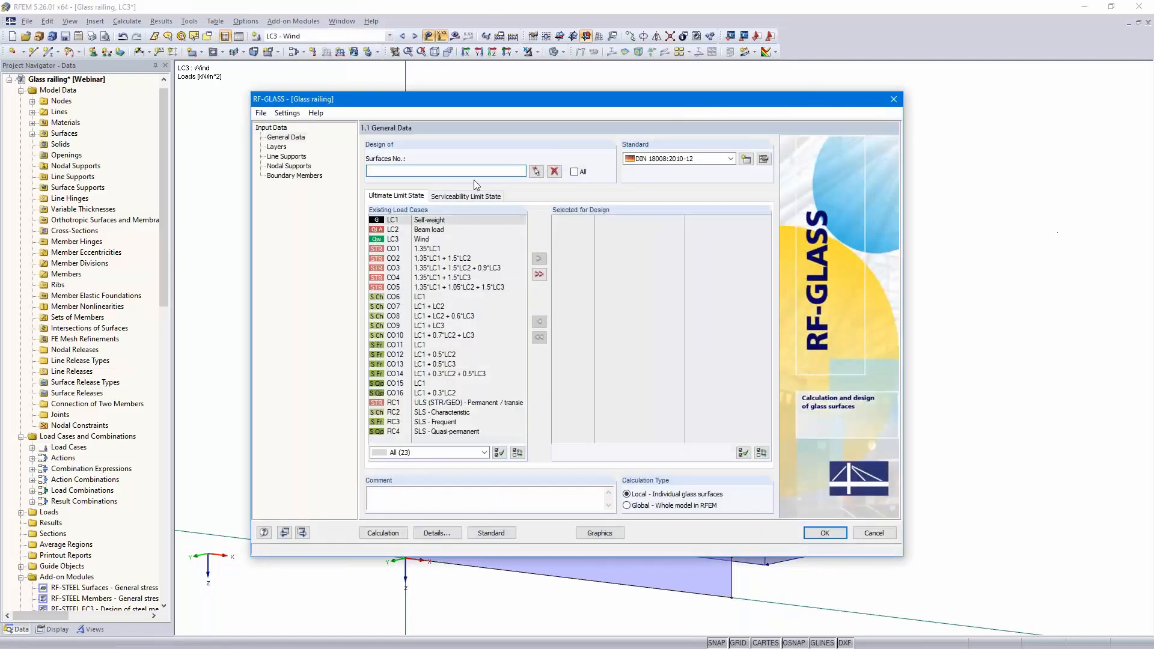
pyautogui.click(575, 171)
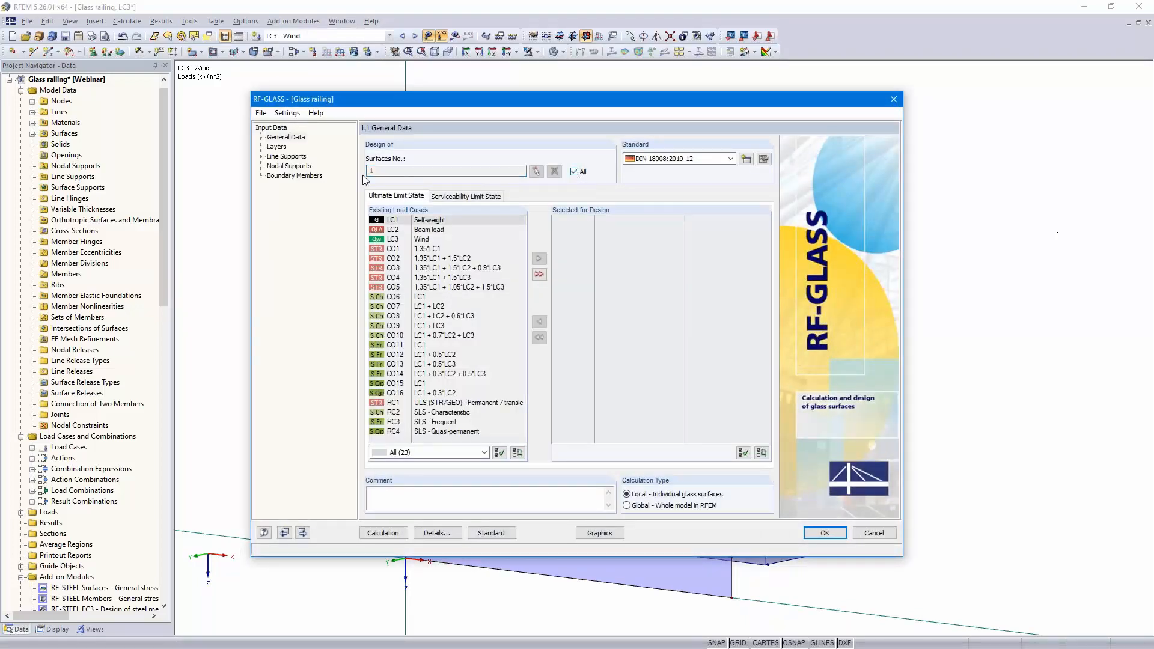
pyautogui.click(730, 158)
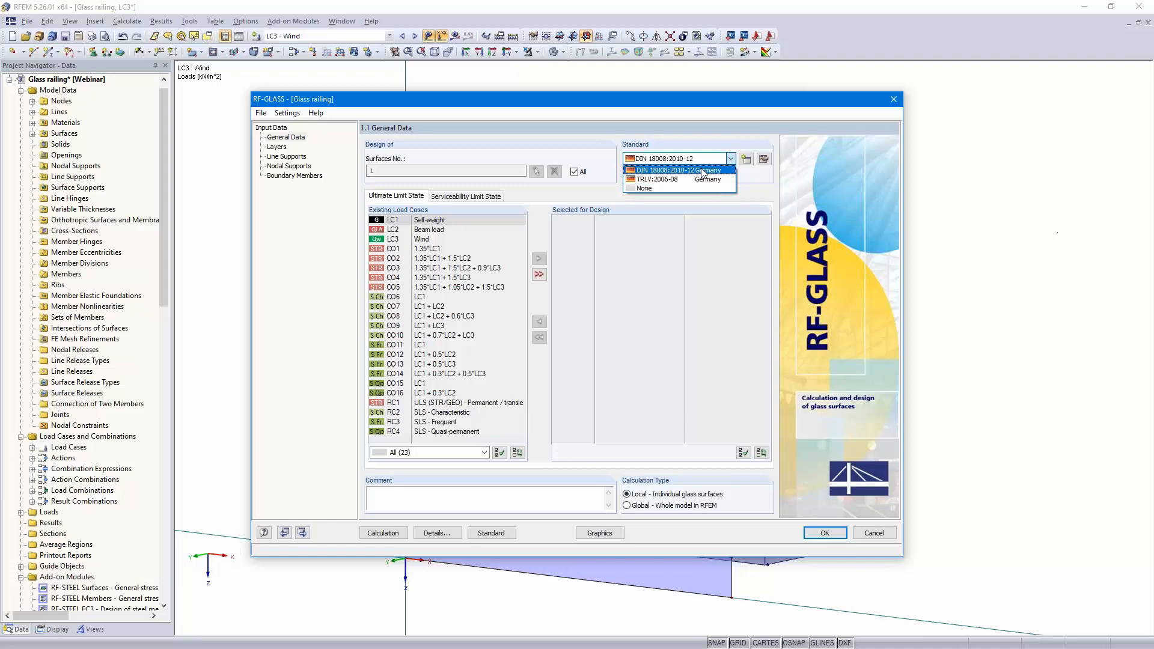
pyautogui.click(703, 171)
# - Select result combination RC1 for the ultimate limit state design and look at the serviceability limit state selection
pyautogui.click(430, 402)
pyautogui.doubleClick(440, 403)
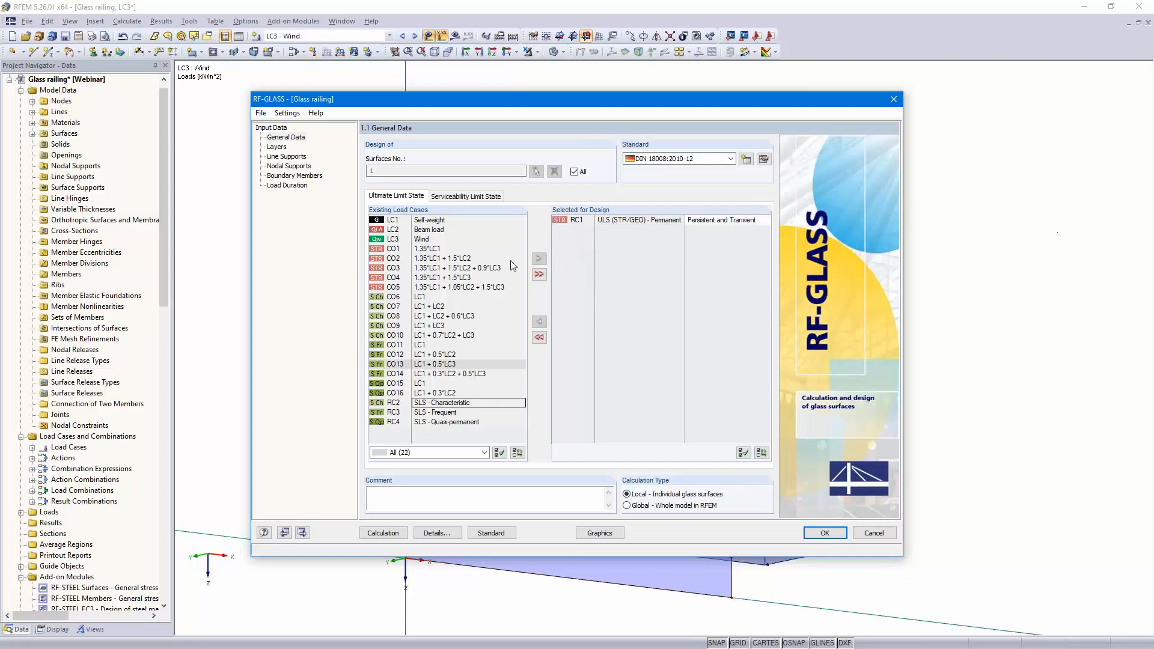
pyautogui.click(463, 197)
pyautogui.click(397, 198)
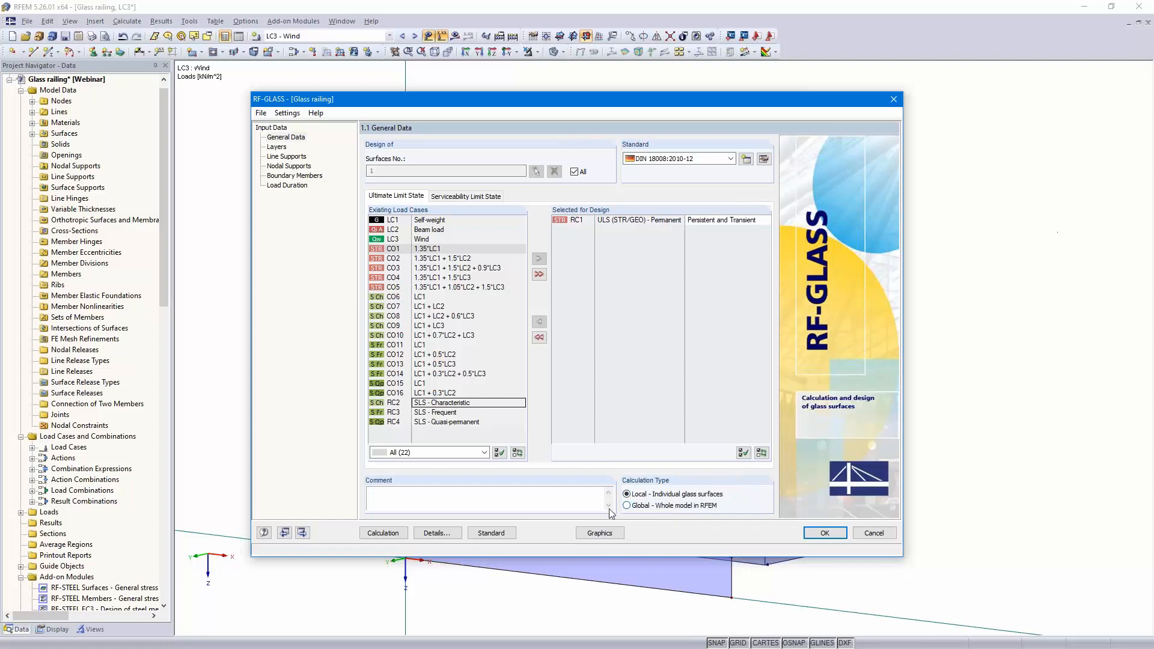
# - Assign surface 1 to Composition 1 and define its first layer as Glass
pyautogui.click(303, 532)
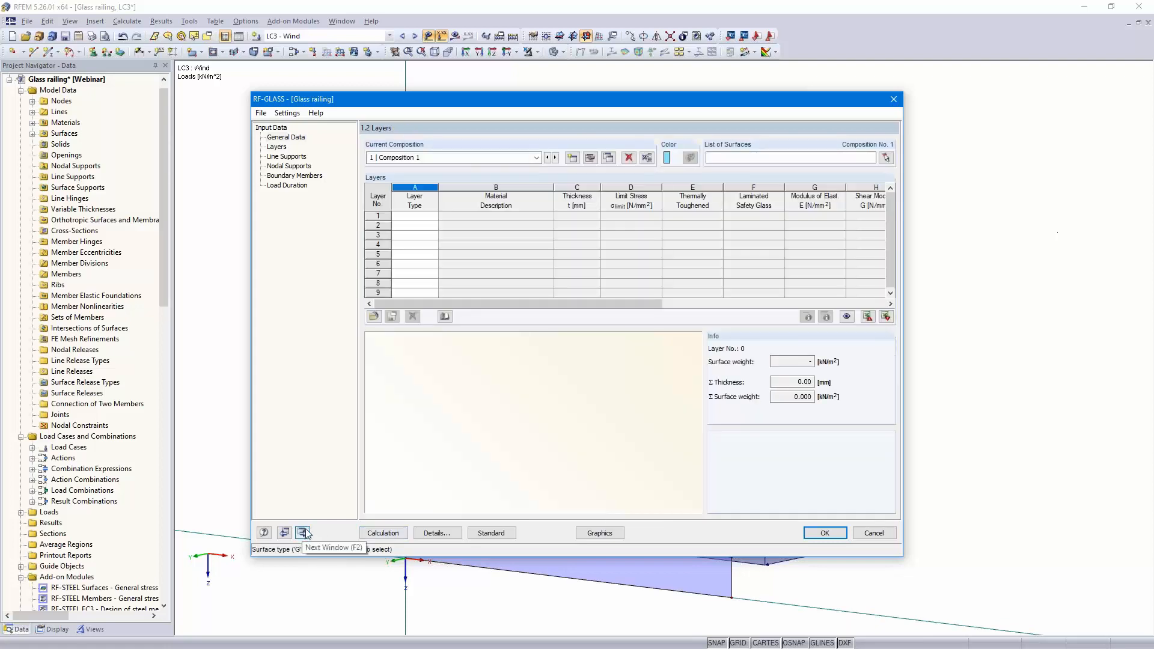
pyautogui.click(739, 157)
pyautogui.write('1')
pyautogui.click(424, 215)
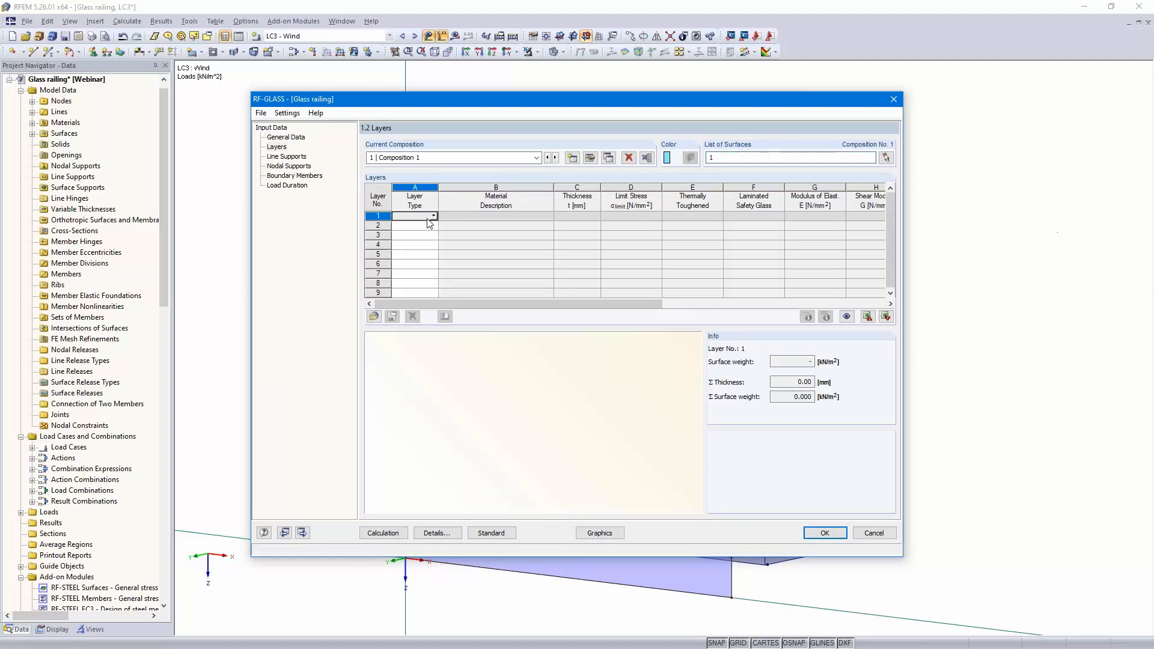
pyautogui.click(433, 216)
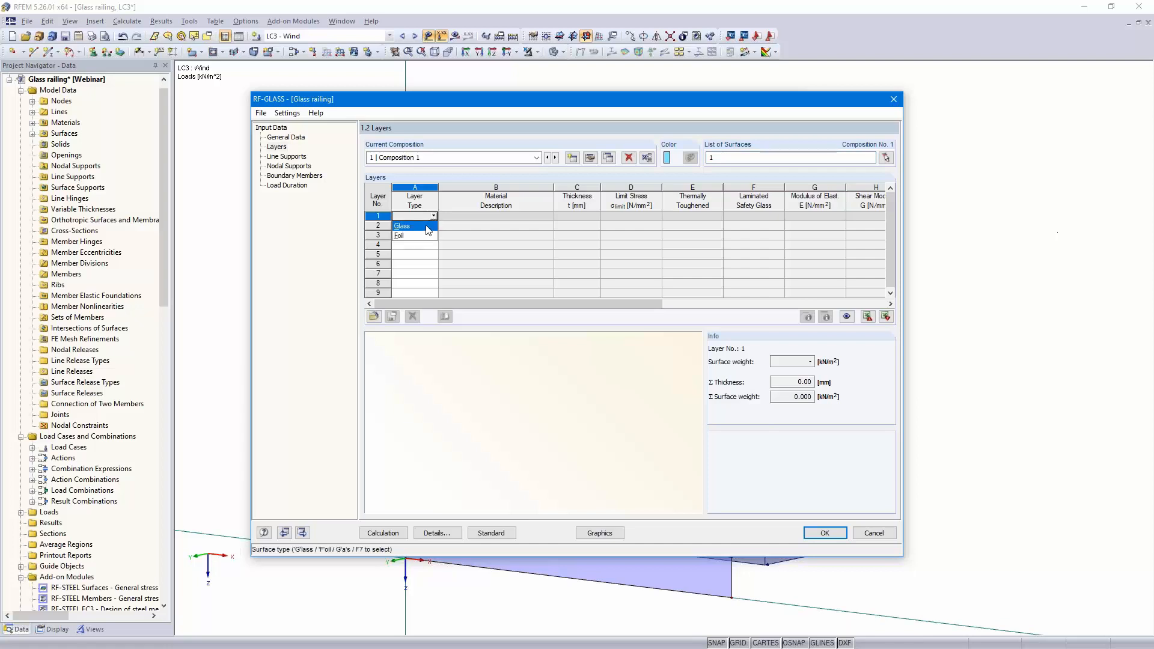
pyautogui.click(402, 226)
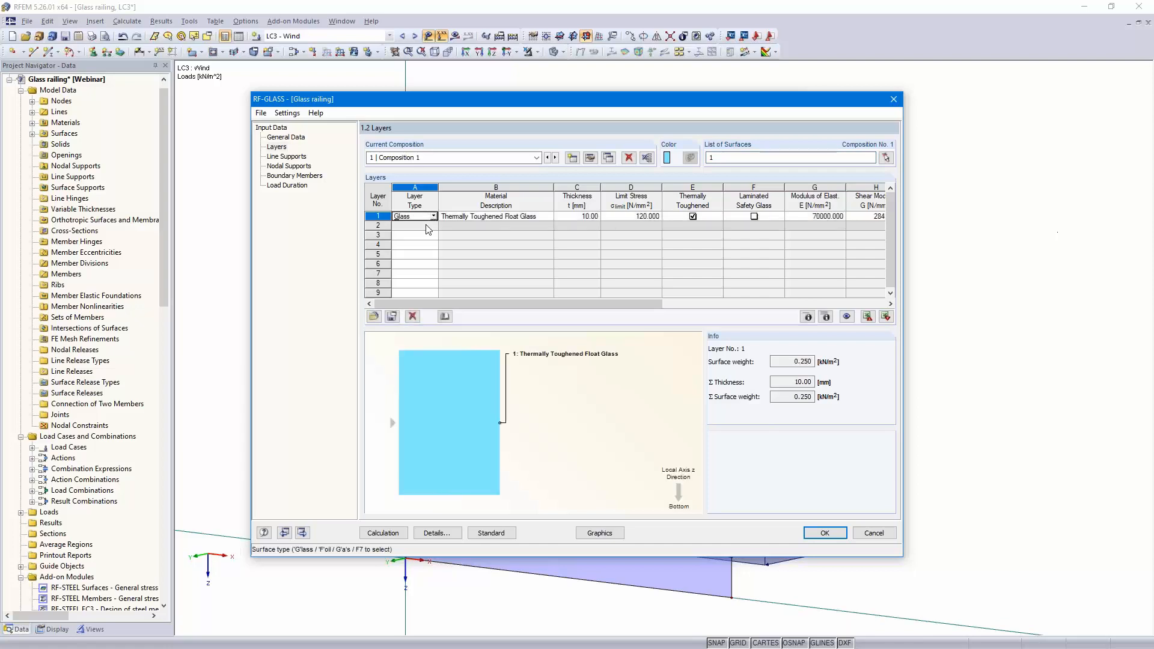
# - Confirm Thermally Toughened Float Glass from the material library for layer 1 and mark it as laminated safety glass
pyautogui.click(547, 216)
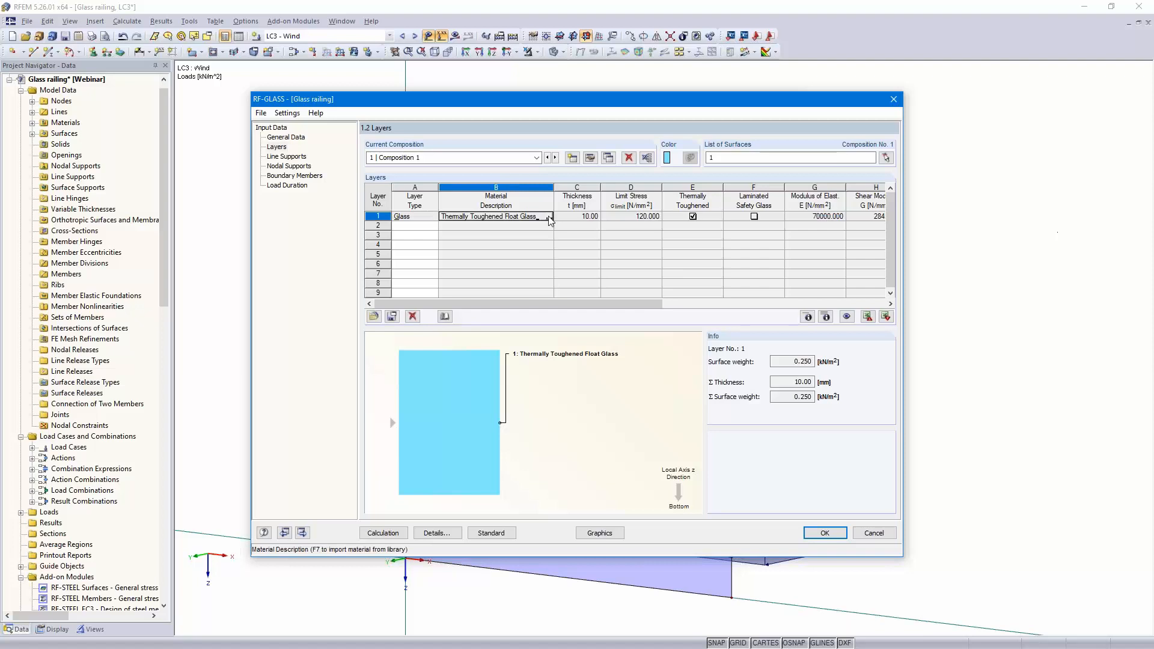
pyautogui.click(548, 217)
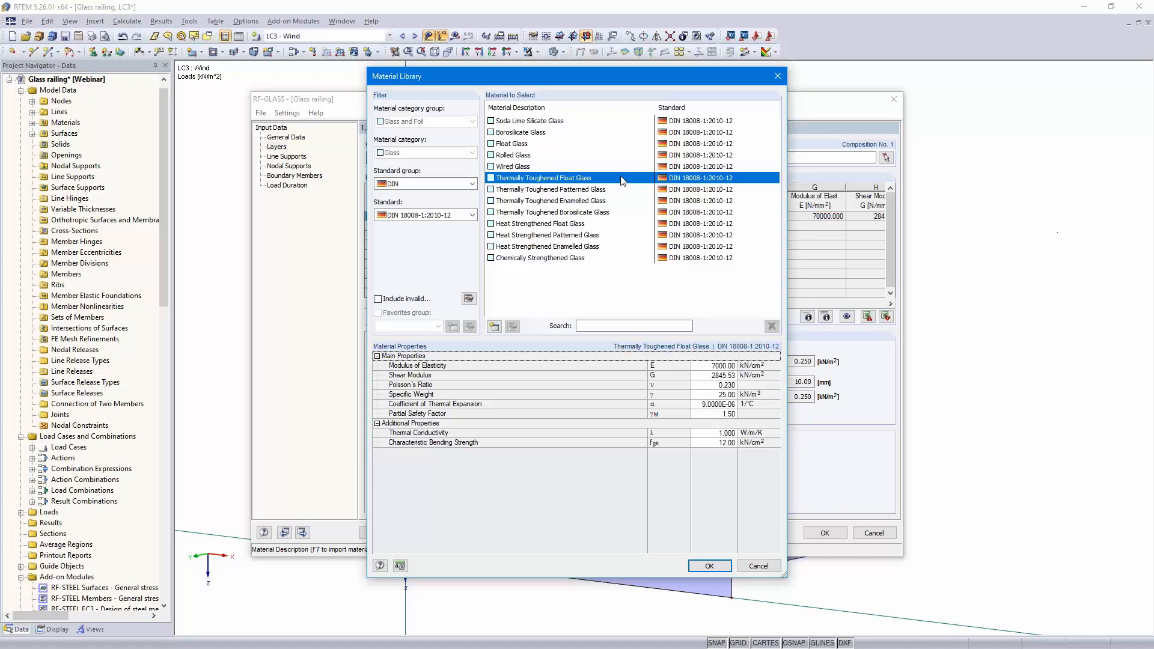
pyautogui.click(707, 566)
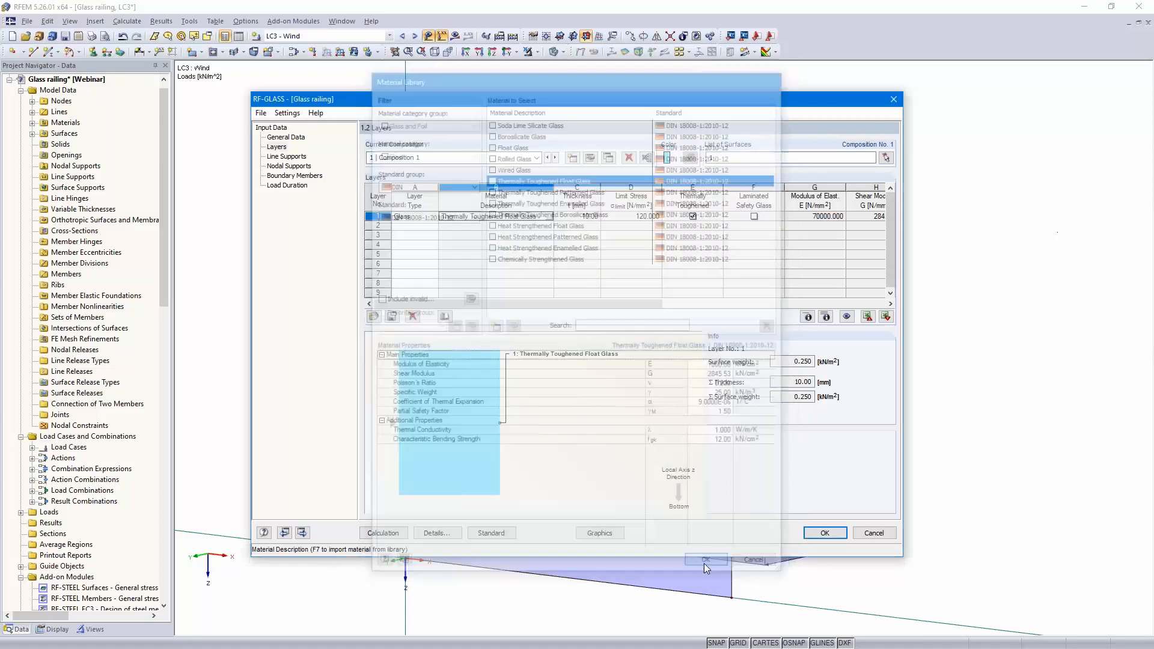
pyautogui.click(578, 216)
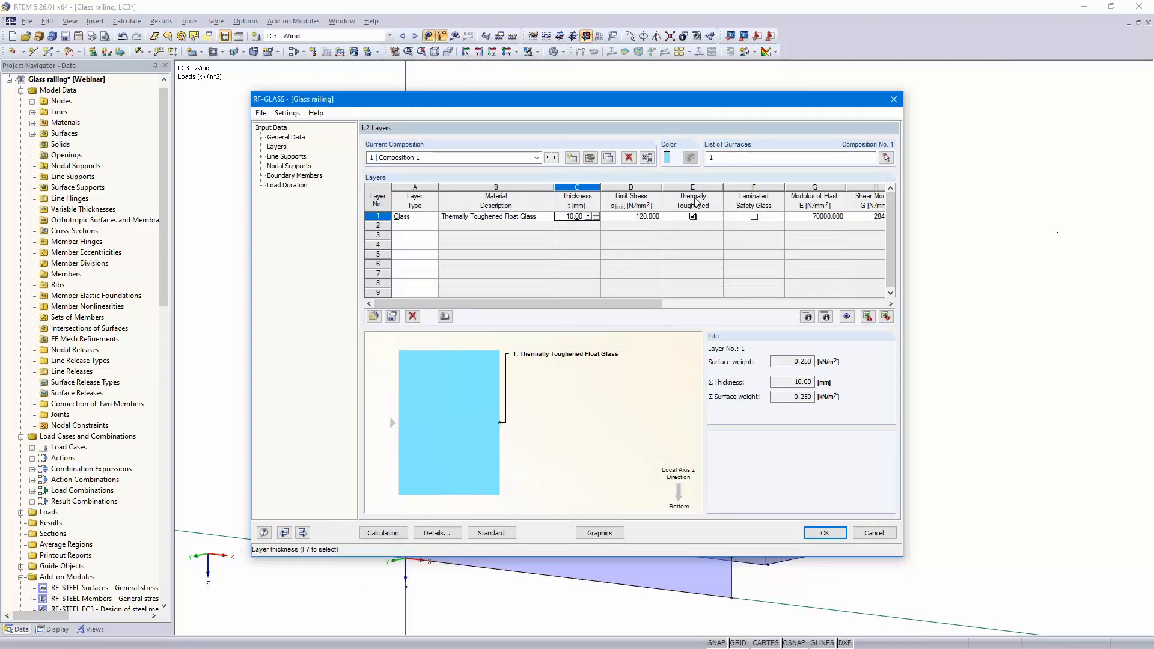
pyautogui.click(754, 216)
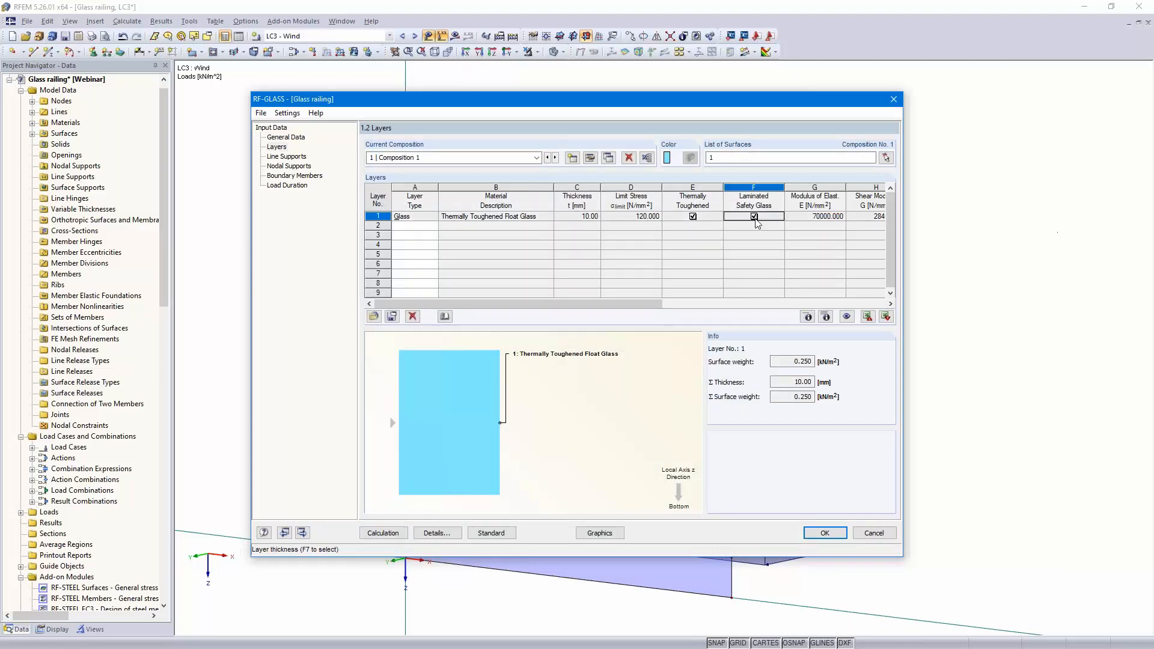
# - Add a Foil as layer 2 and assign it the library material PVB long time loading
pyautogui.click(428, 226)
pyautogui.click(432, 226)
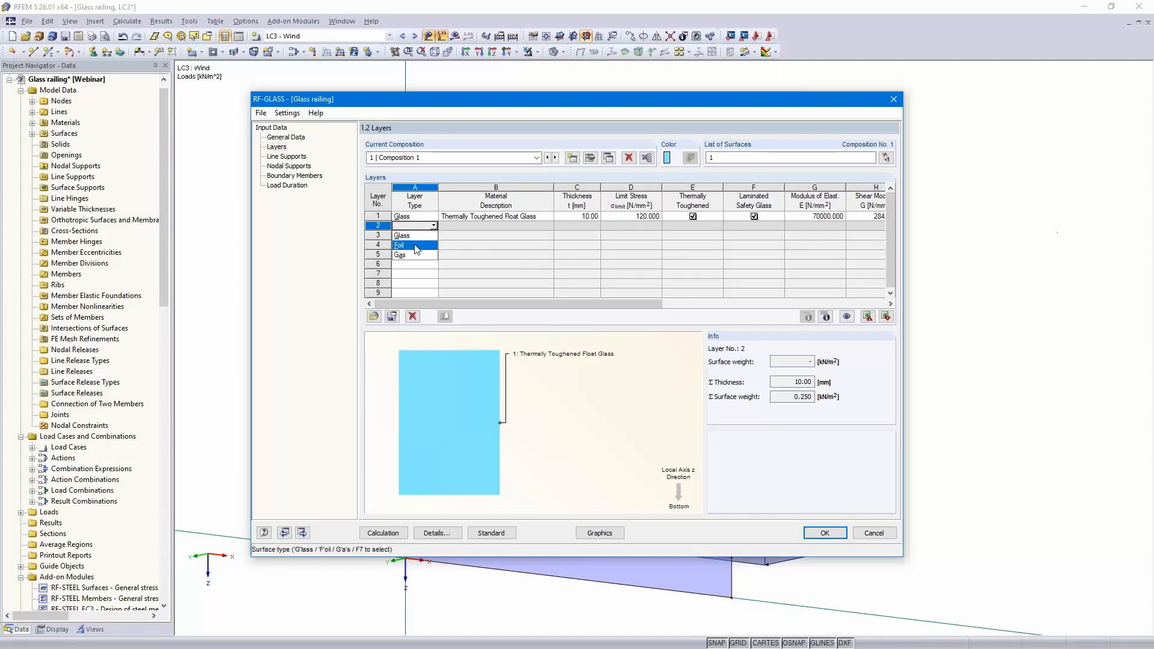
pyautogui.click(416, 246)
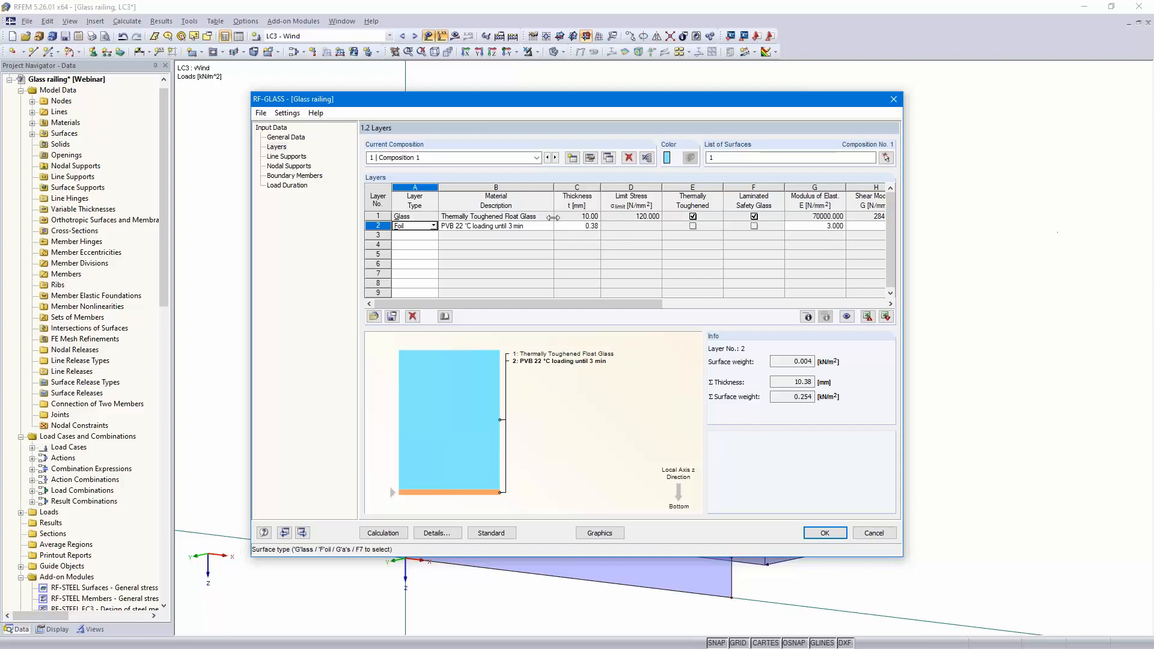
pyautogui.click(548, 227)
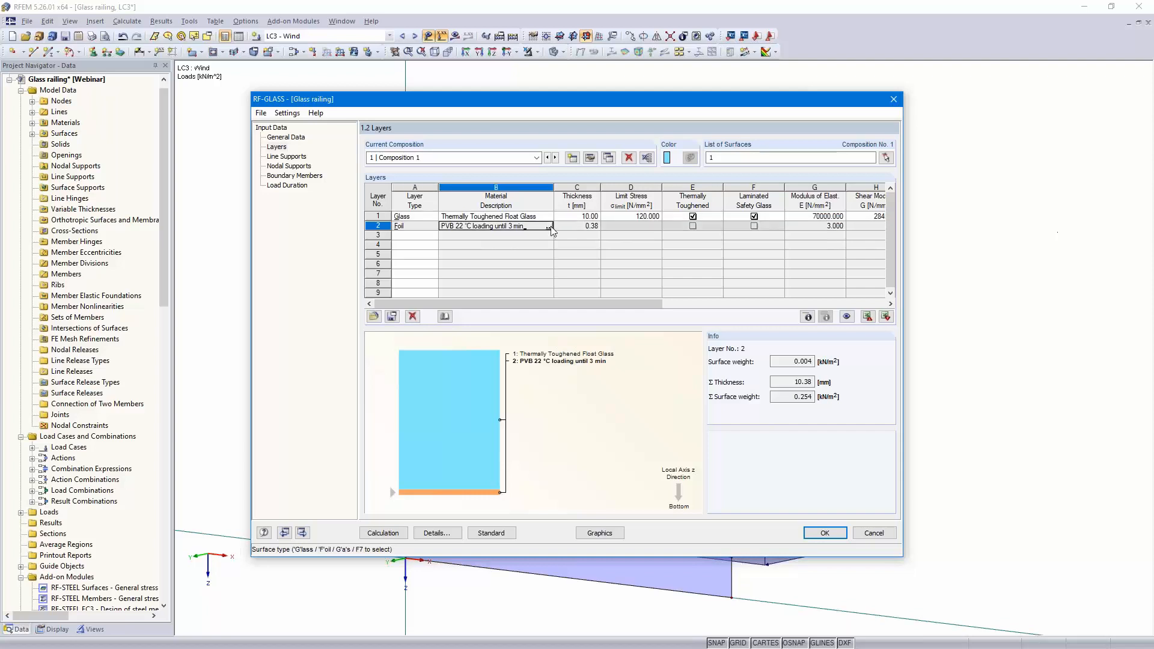
pyautogui.click(551, 226)
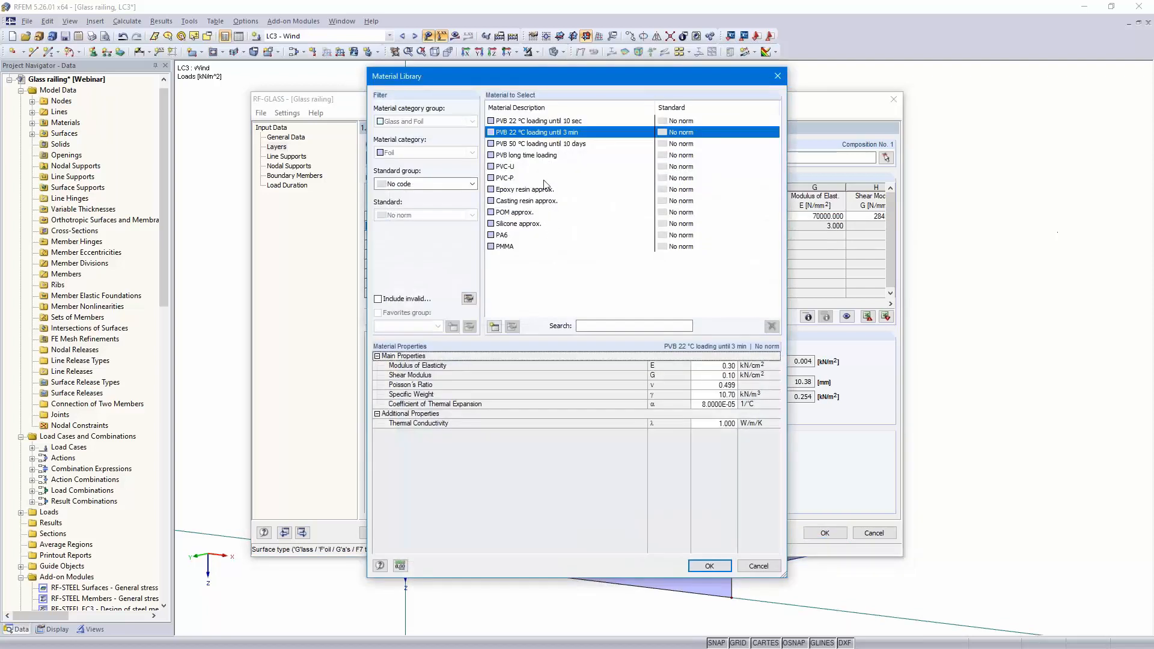
pyautogui.click(548, 157)
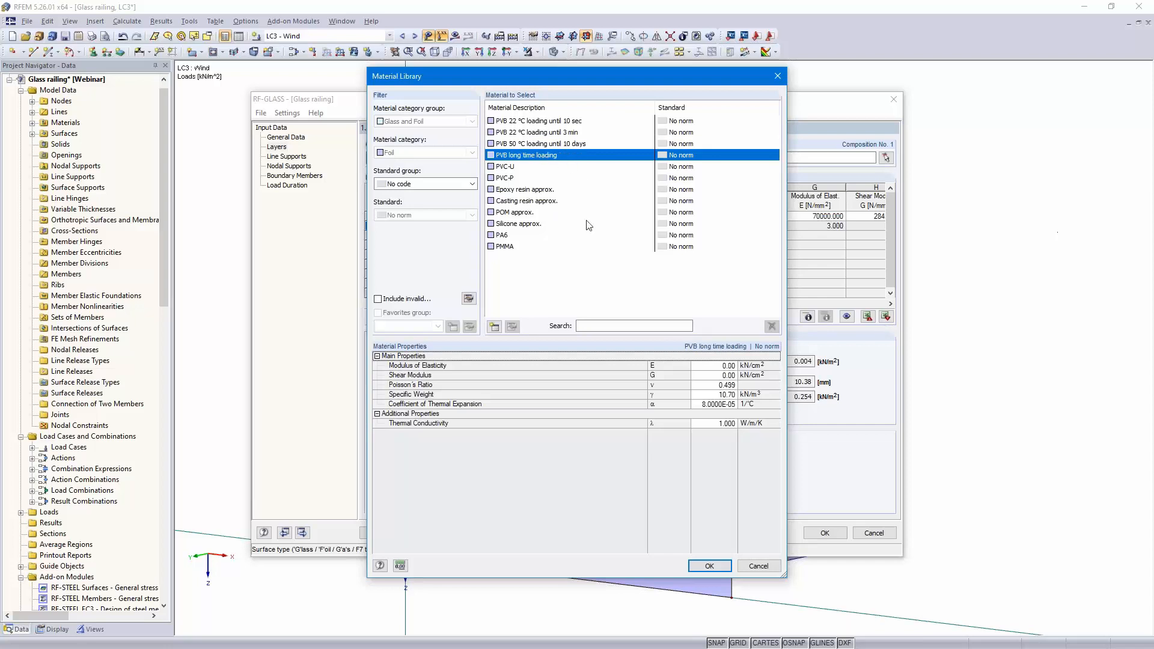
pyautogui.click(707, 566)
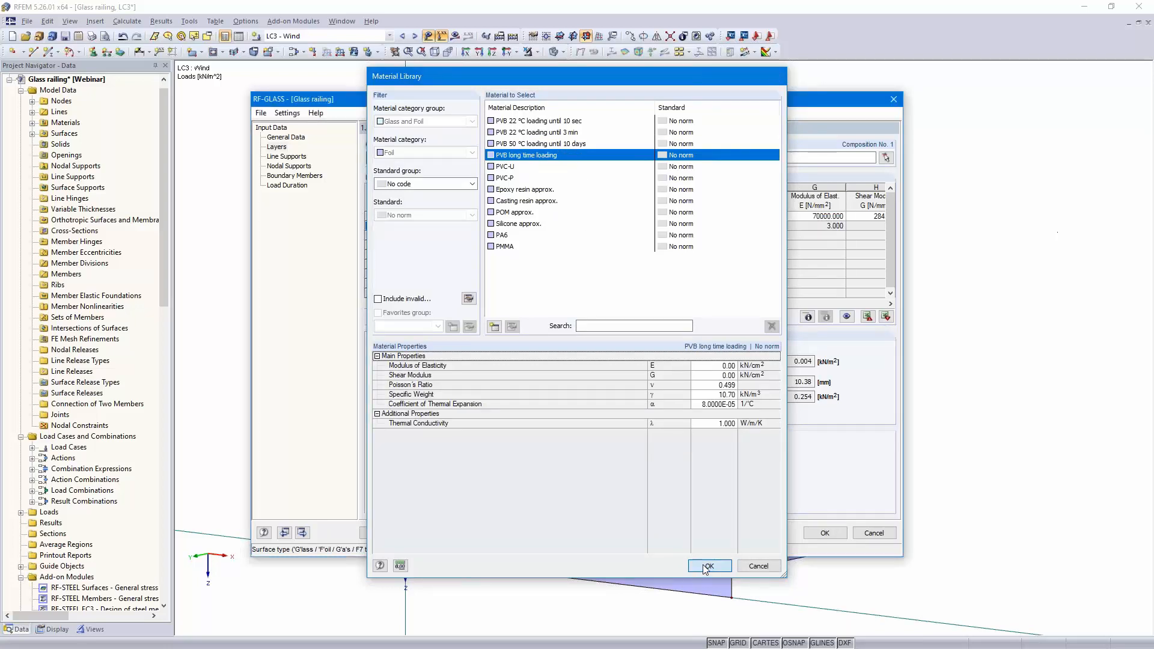
# - Set the foil layer's thickness to 1.52 mm
pyautogui.click(580, 227)
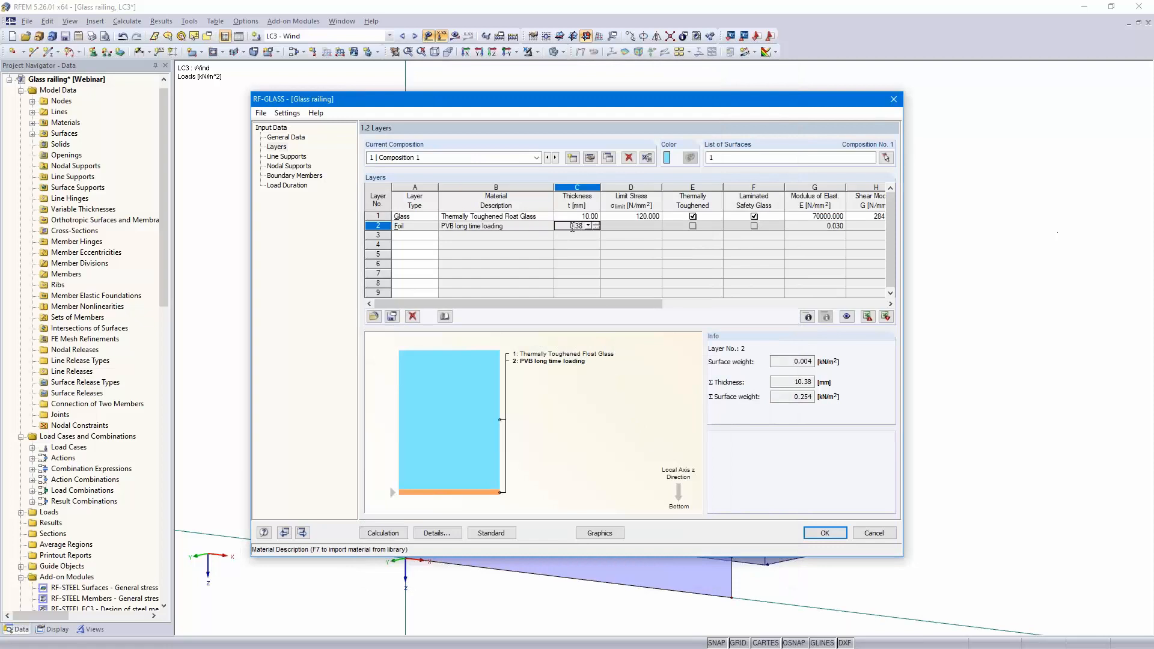
pyautogui.write('1')
pyautogui.press('Delete')
pyautogui.press('Delete')
pyautogui.press('Delete')
pyautogui.write('.52')
pyautogui.click(636, 224)
# - Add a Glass layer of thermally toughened float glass as layer 3 of the composition
pyautogui.click(415, 236)
pyautogui.click(433, 235)
pyautogui.click(425, 245)
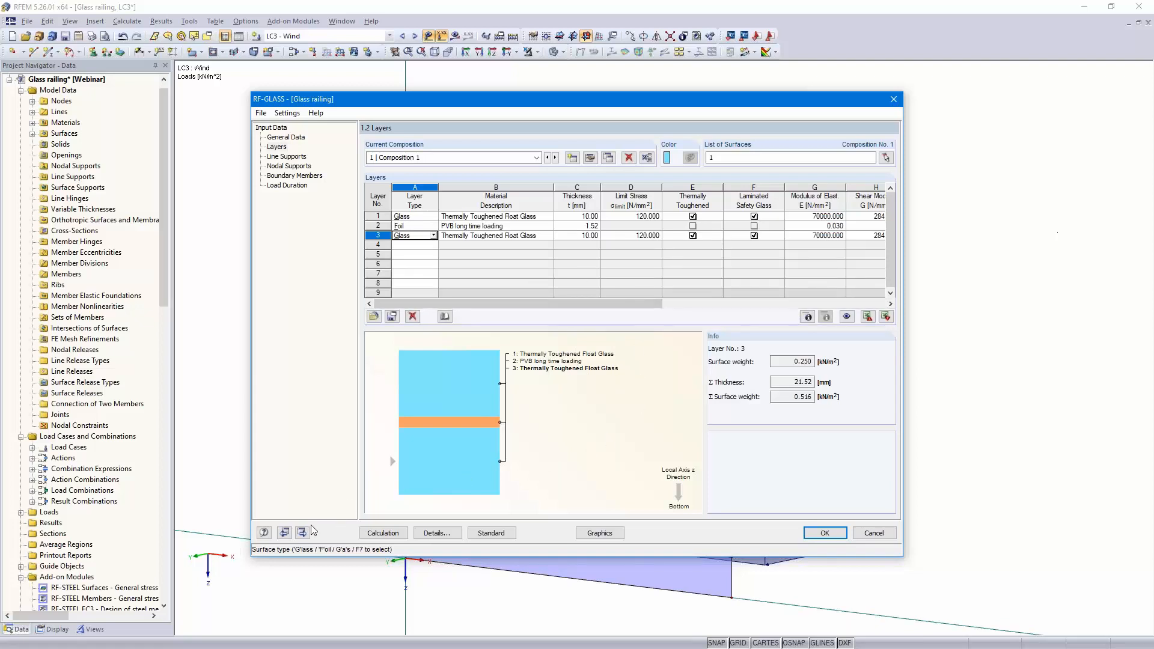
# - Turn off the consideration of coupling in the details of Composition 1, modelling the laminated glass in 2D
pyautogui.click(590, 158)
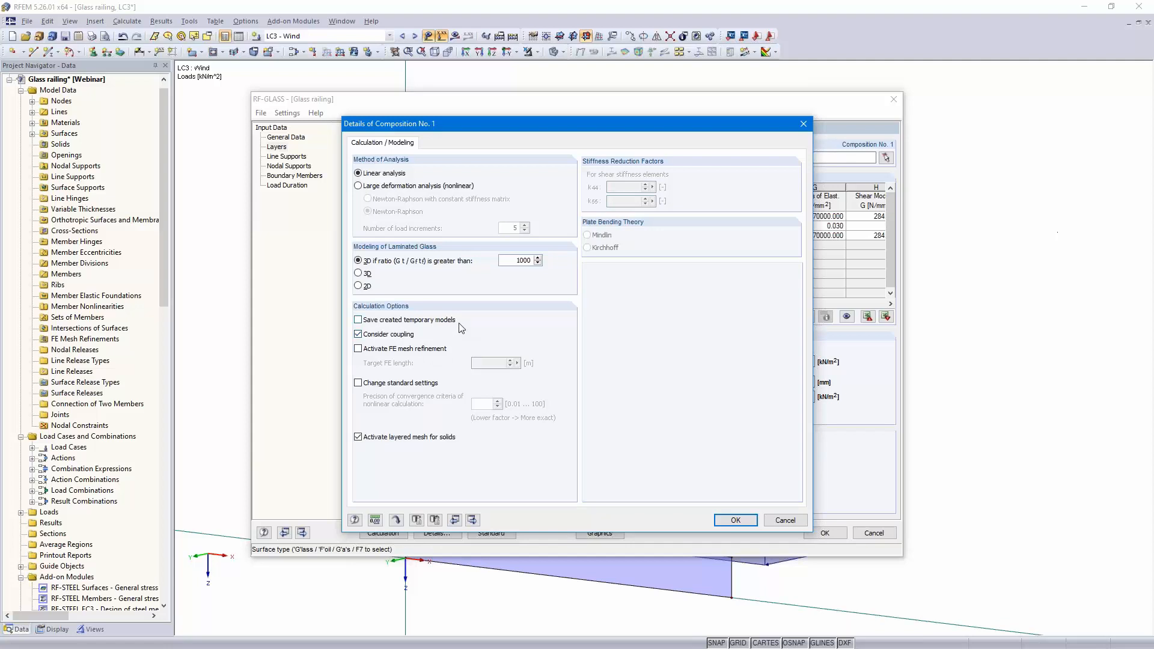
pyautogui.click(358, 335)
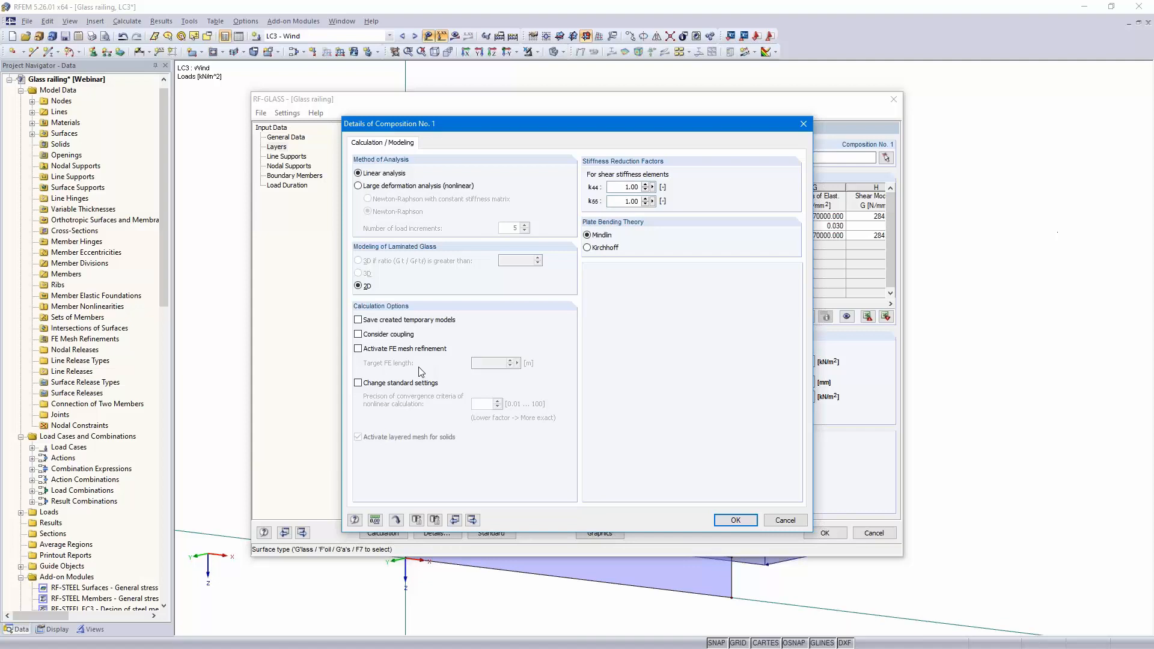
pyautogui.click(735, 520)
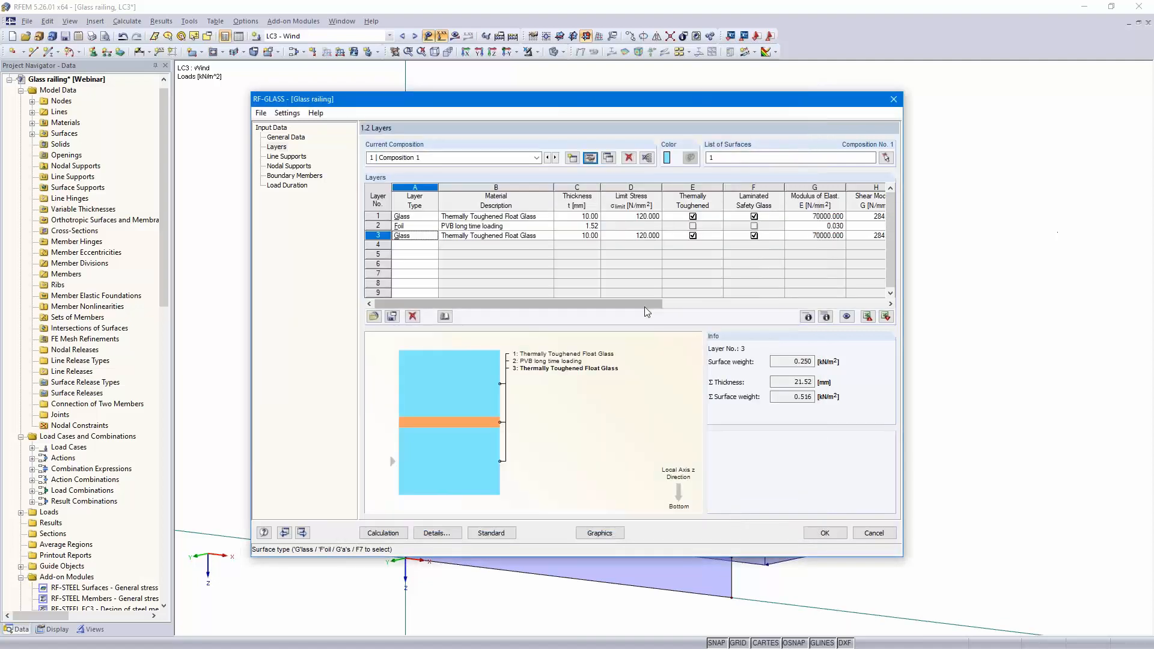
# - Activate FE mesh refinement for Composition 1 with a target FE length of 0.05 m
pyautogui.click(594, 161)
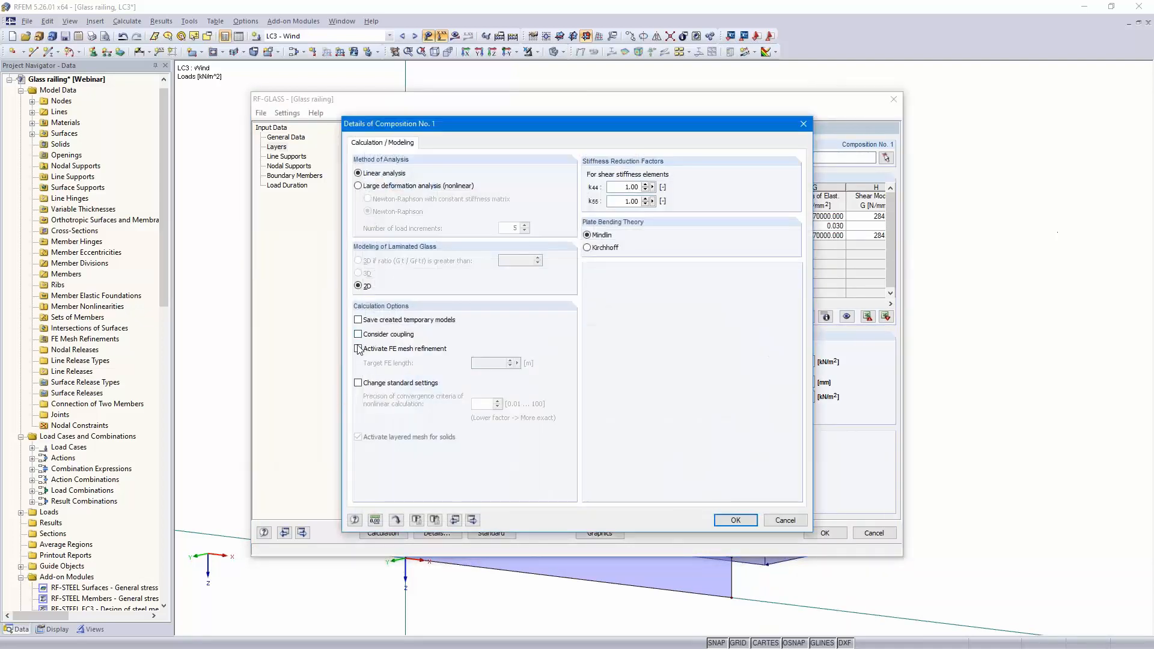
pyautogui.click(359, 349)
pyautogui.moveTo(492, 363); pyautogui.dragTo(528, 363)
pyautogui.write('05')
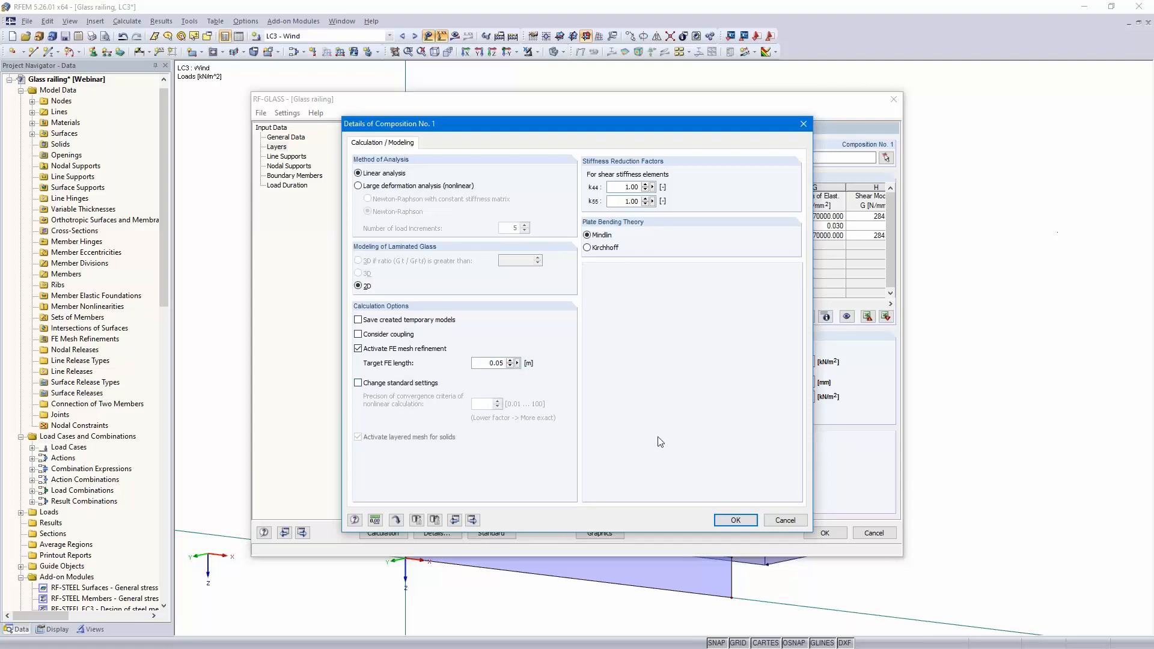
pyautogui.click(733, 520)
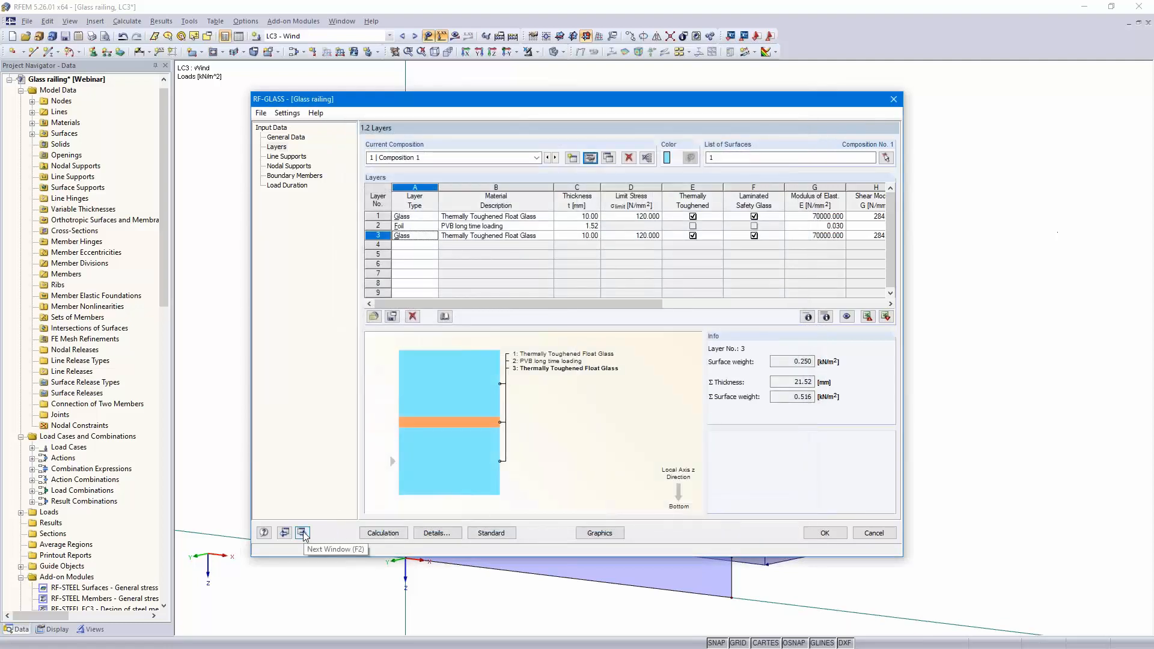
# - Assign the first line support to line 1, the bottom edge of the glass pane
pyautogui.click(303, 533)
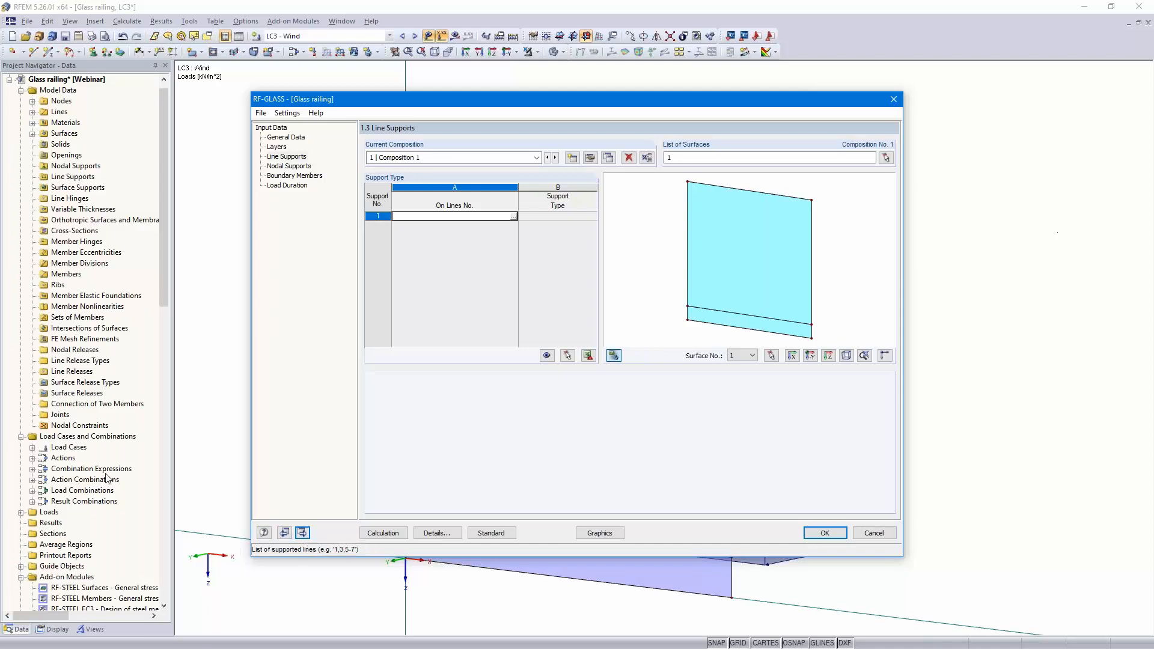
pyautogui.click(513, 216)
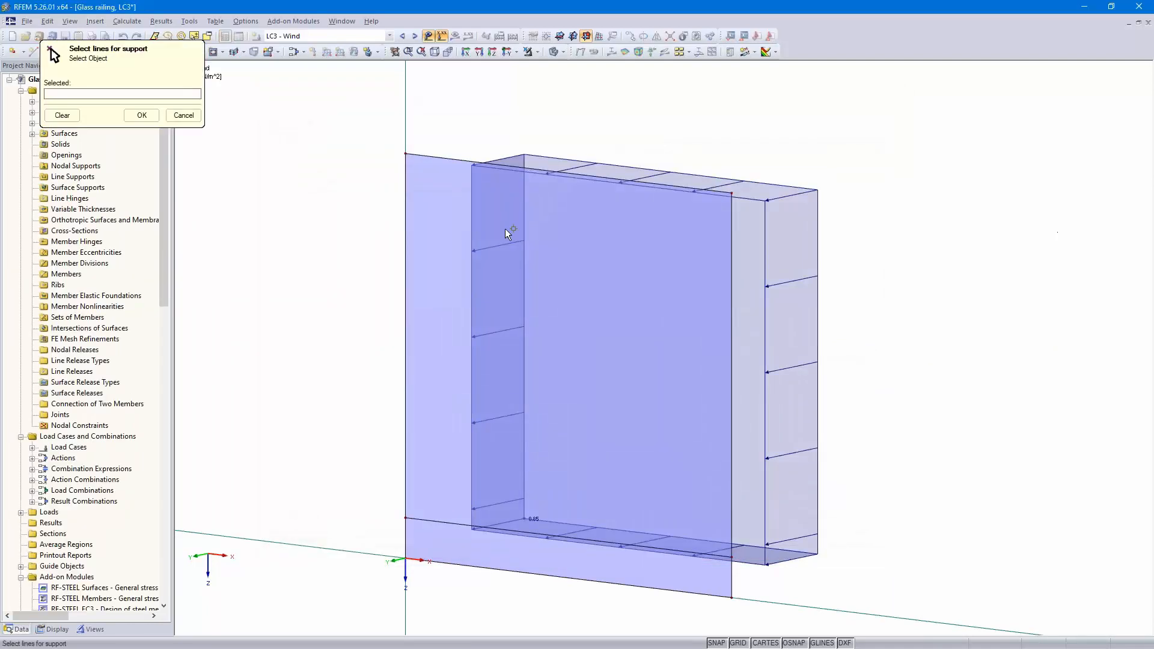
pyautogui.click(554, 577)
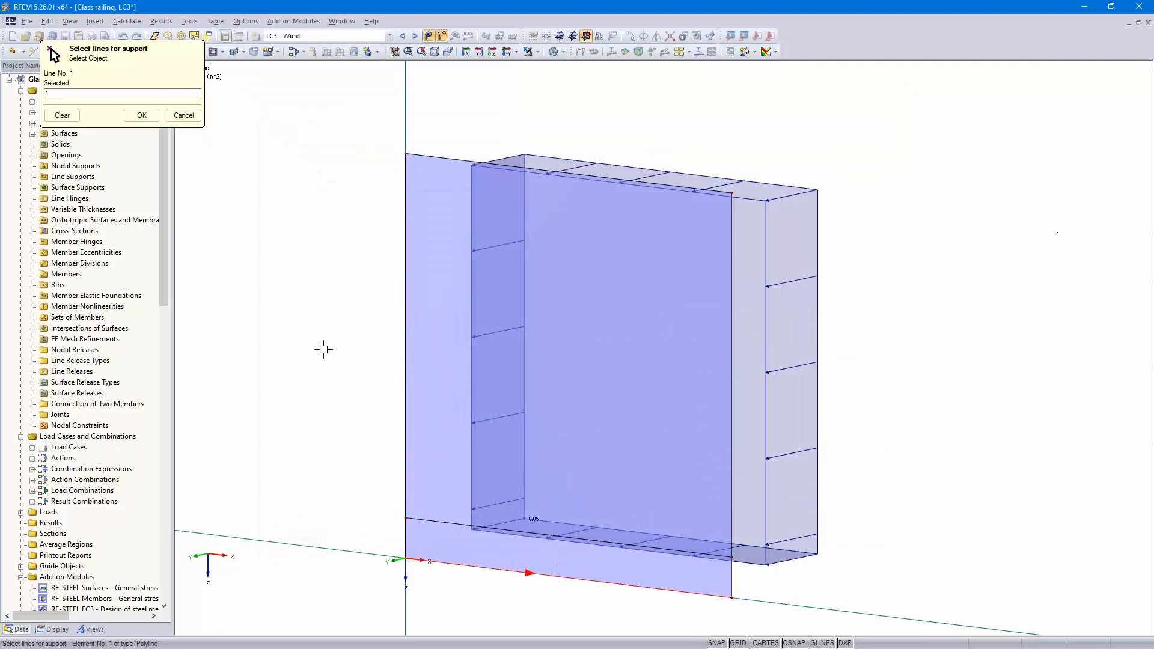
pyautogui.click(141, 115)
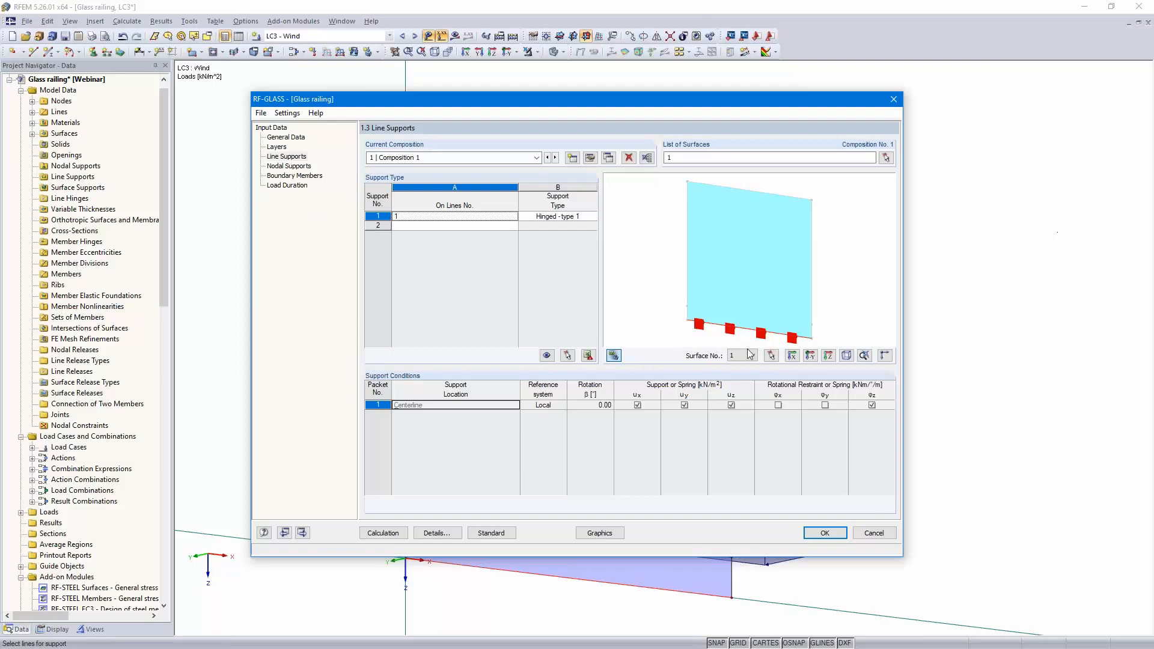
# - Make the bottom-edge line support user-defined and release its φz rotational restraint
pyautogui.click(572, 218)
pyautogui.click(592, 216)
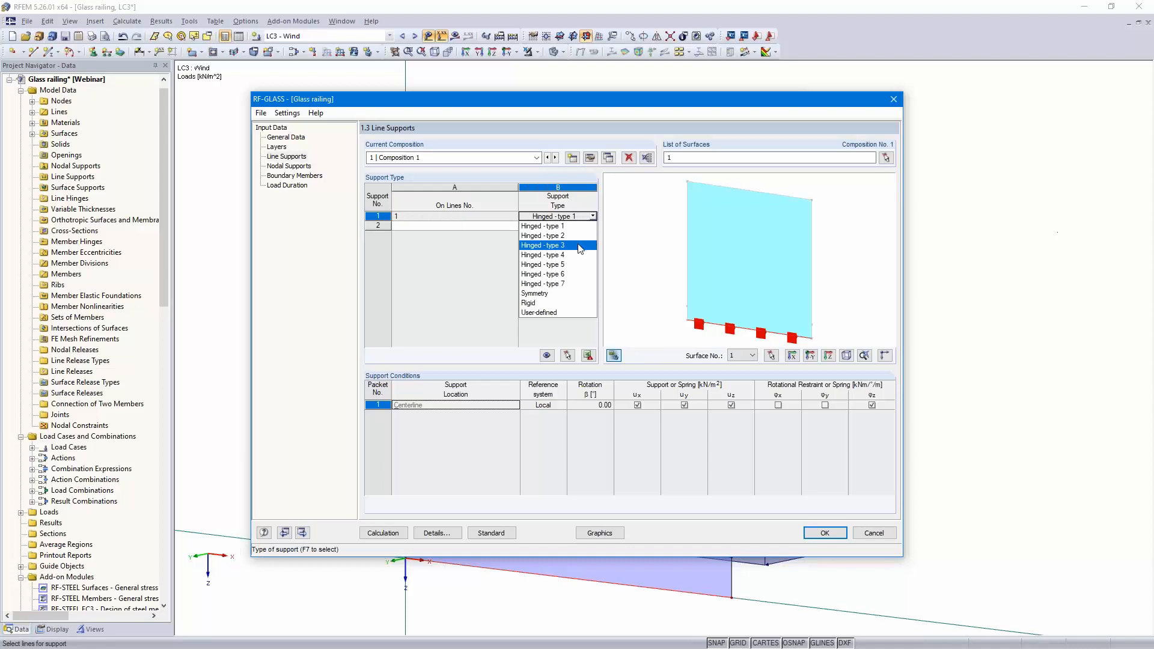
pyautogui.click(577, 314)
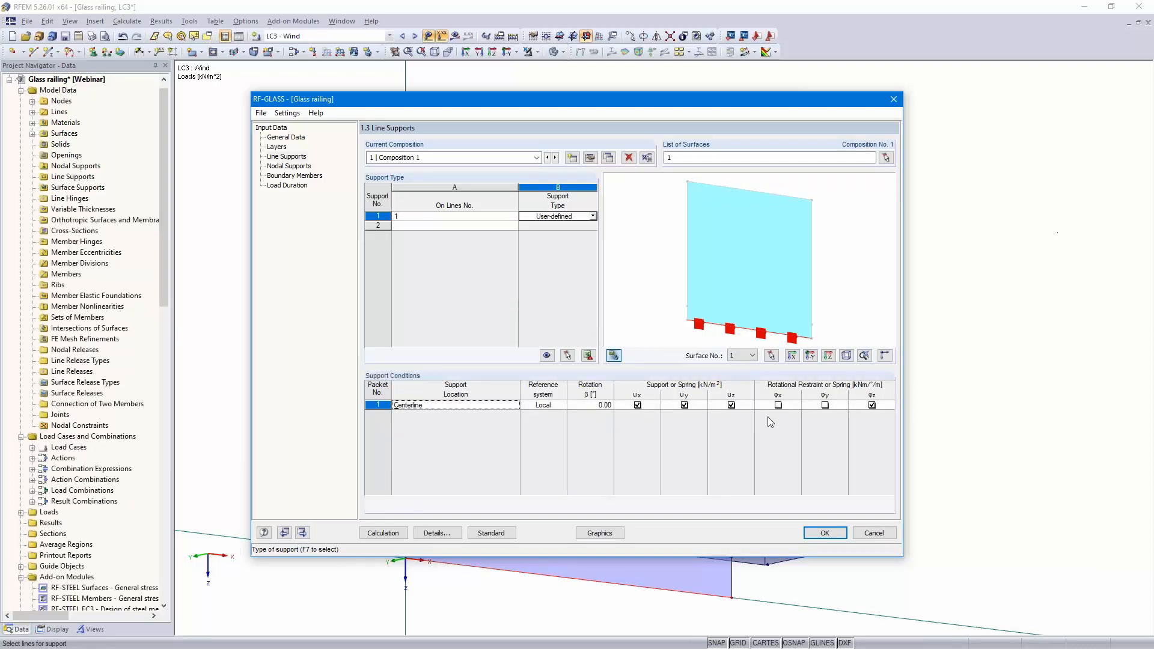
pyautogui.click(872, 405)
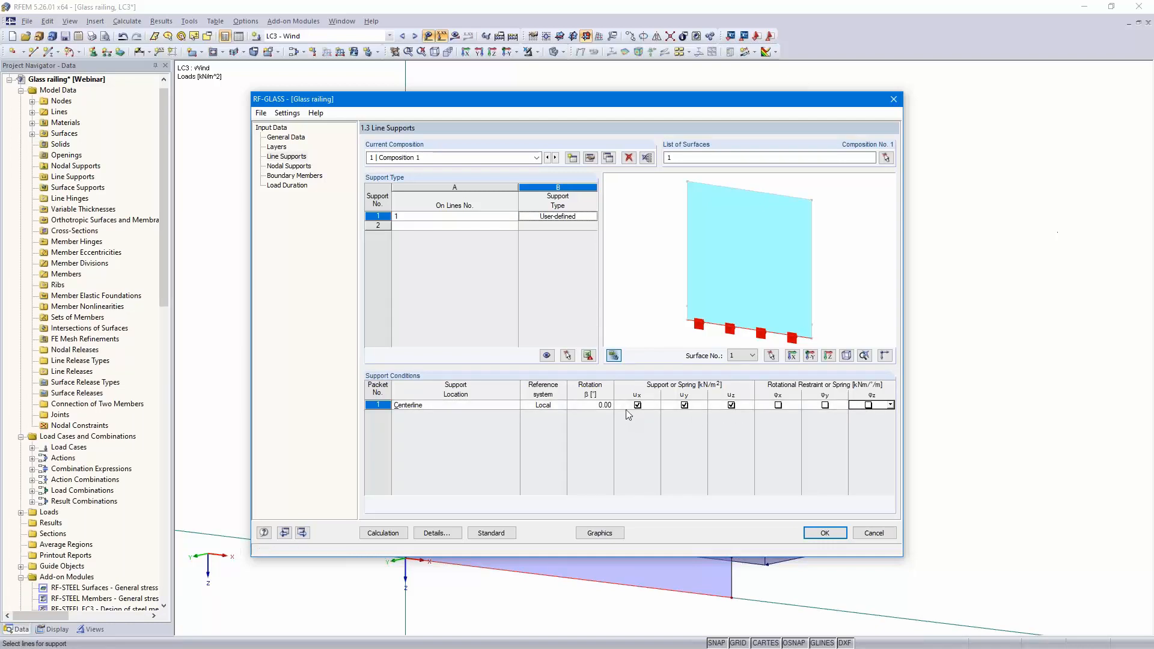
# - Set spring constants of 10000 kN/m² for ux, uy and uz of the bottom-edge line support
pyautogui.click(654, 406)
pyautogui.click(661, 406)
pyautogui.click(647, 439)
pyautogui.write('10000')
pyautogui.click(697, 409)
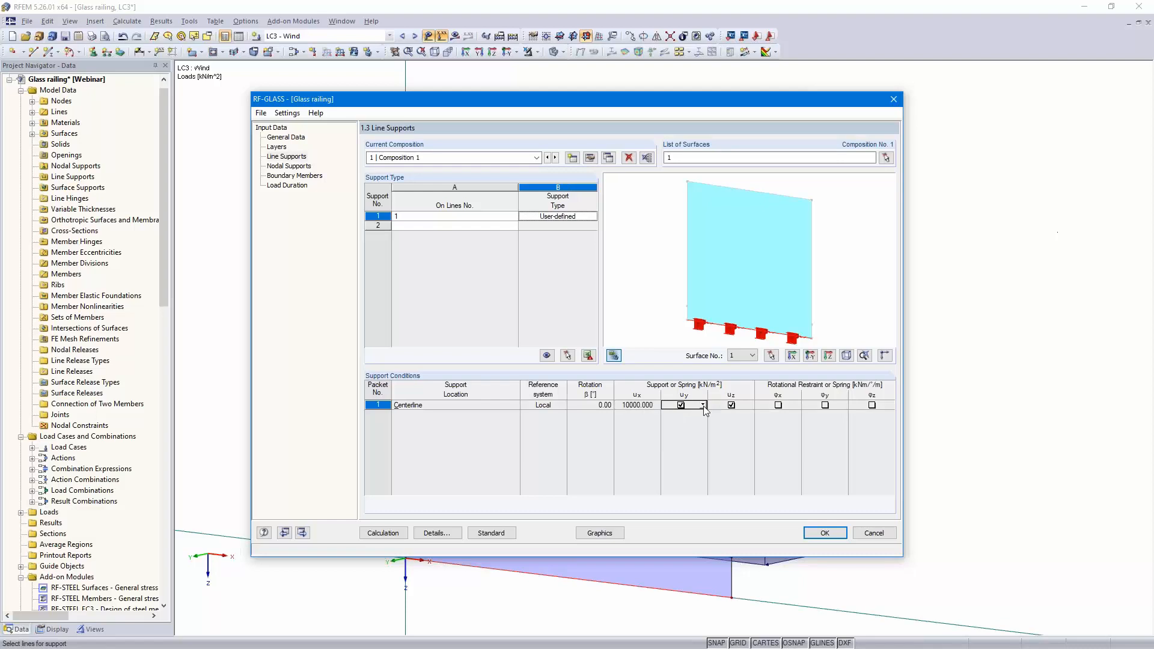
pyautogui.click(702, 405)
pyautogui.click(693, 432)
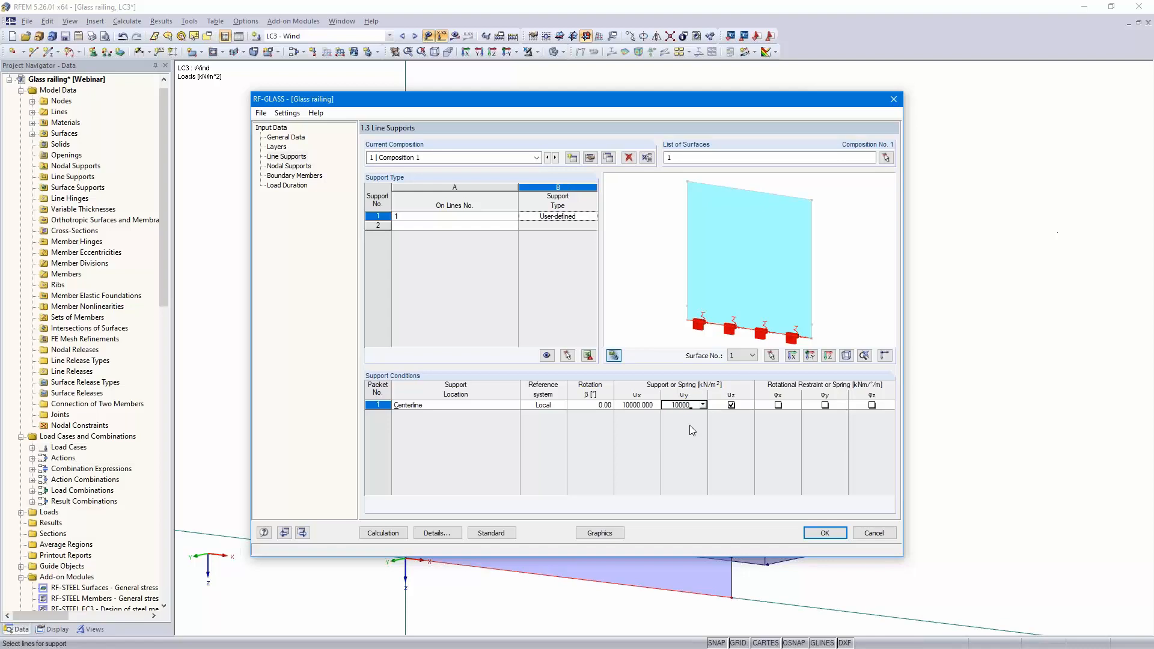
pyautogui.click(749, 408)
pyautogui.click(750, 406)
pyautogui.click(744, 434)
pyautogui.write('10000')
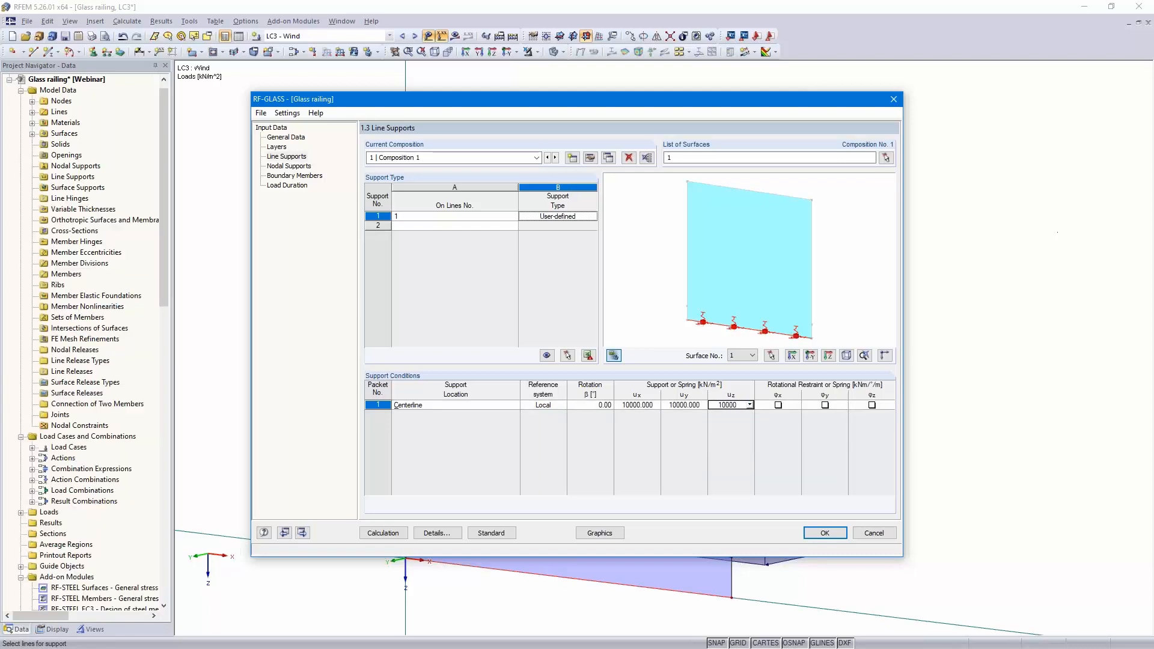
pyautogui.click(654, 406)
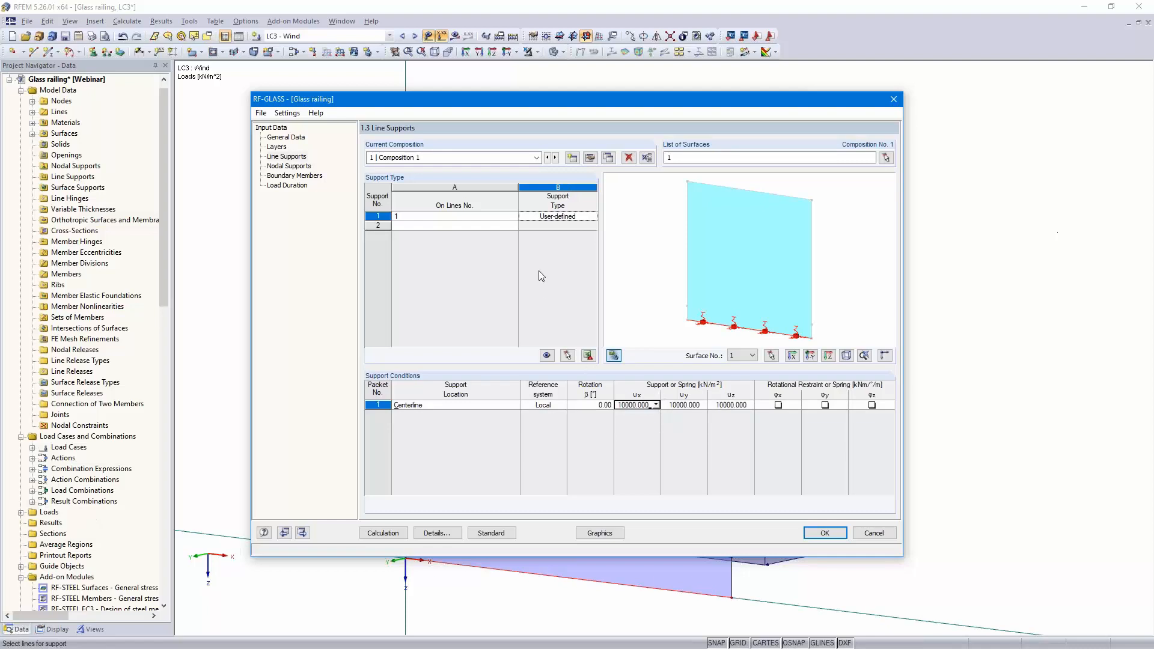
# - Add a second, user-defined line support on line 5, the horizontal line just above the pane's bottom edge
pyautogui.click(497, 227)
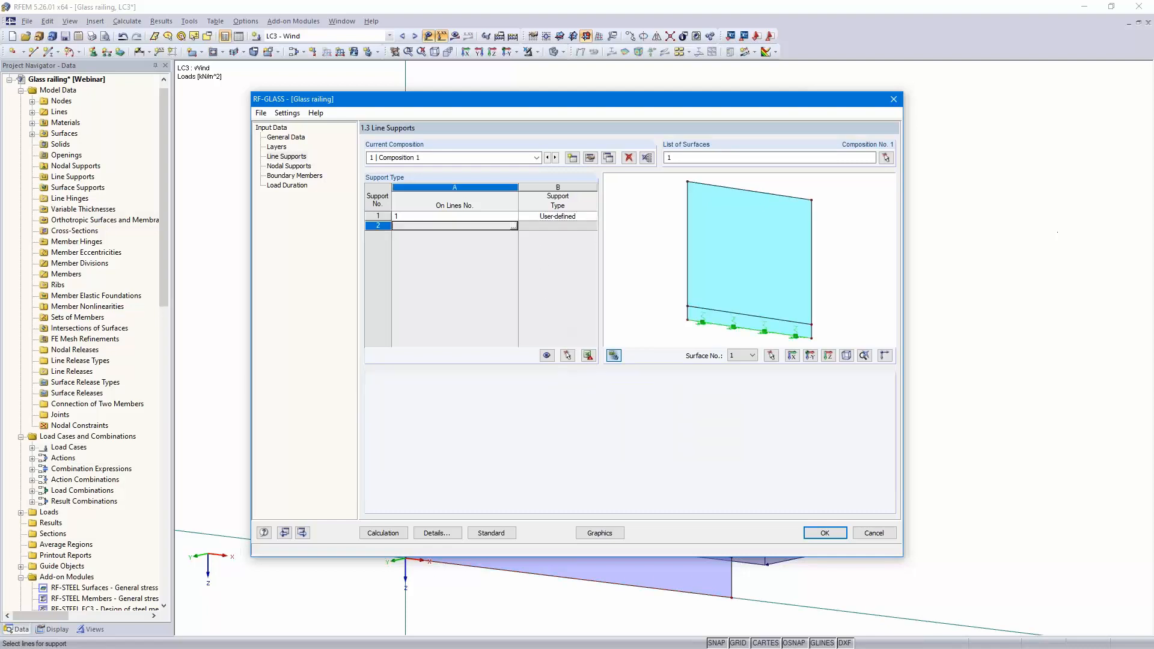
pyautogui.click(514, 226)
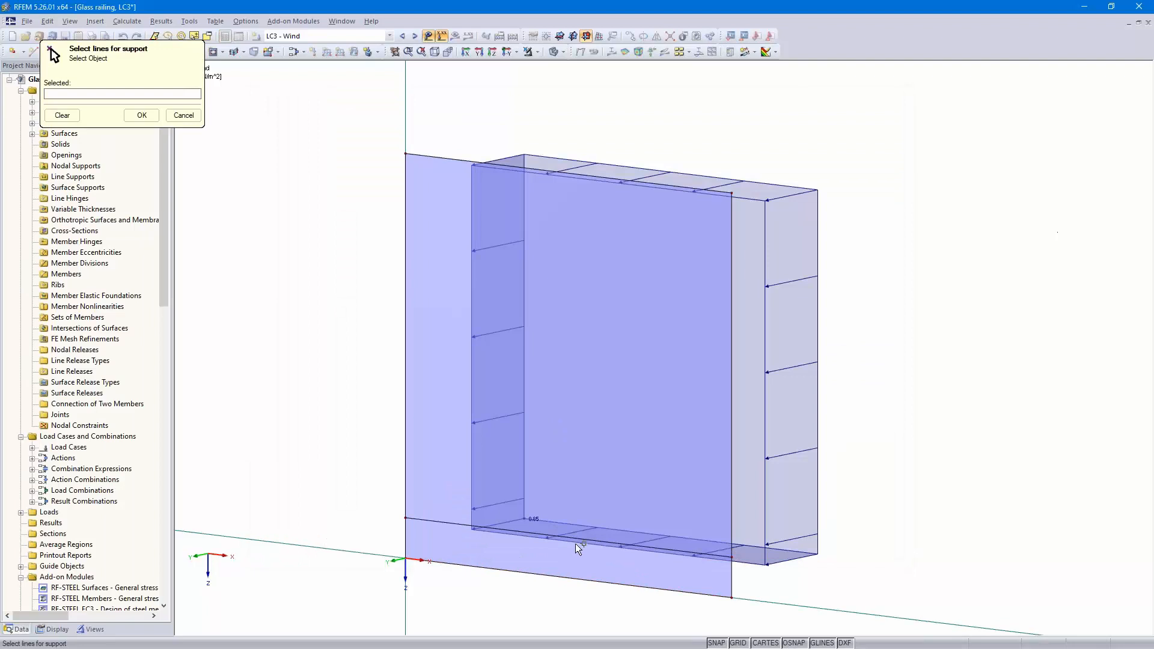
pyautogui.click(576, 541)
pyautogui.click(142, 115)
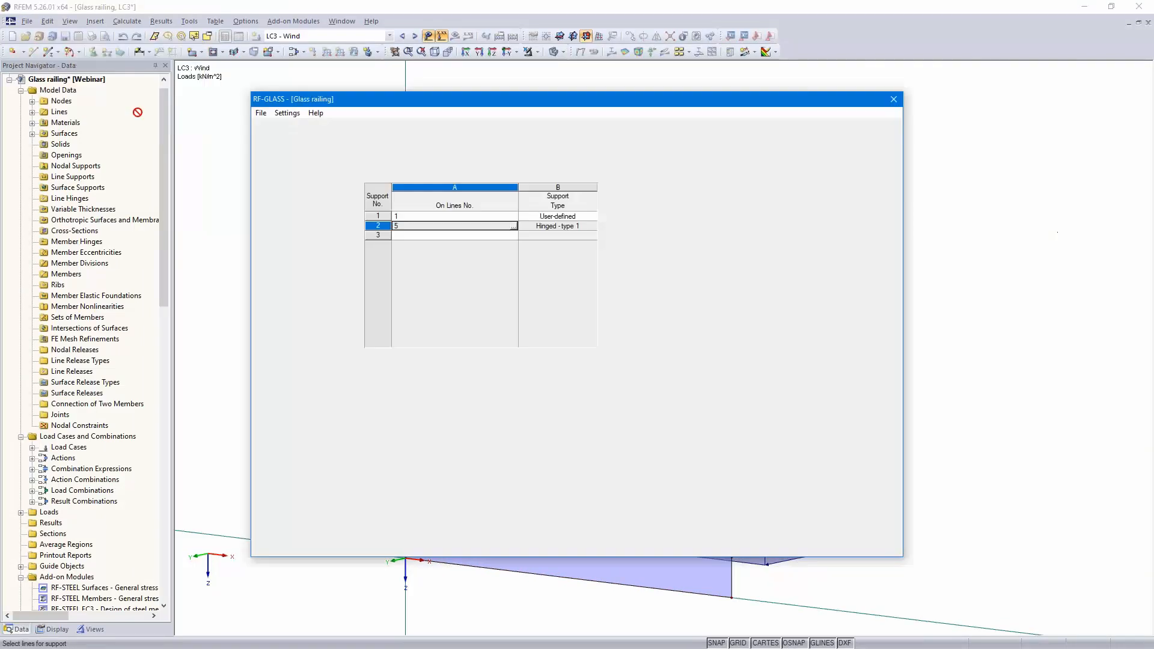
pyautogui.click(582, 226)
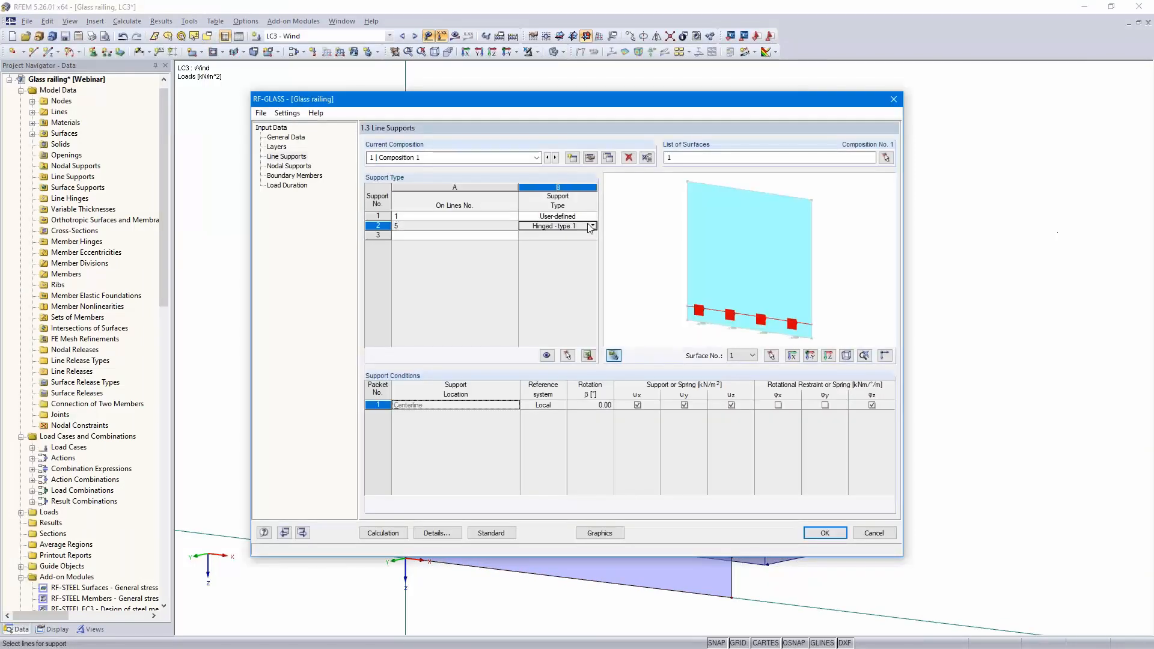
pyautogui.click(592, 226)
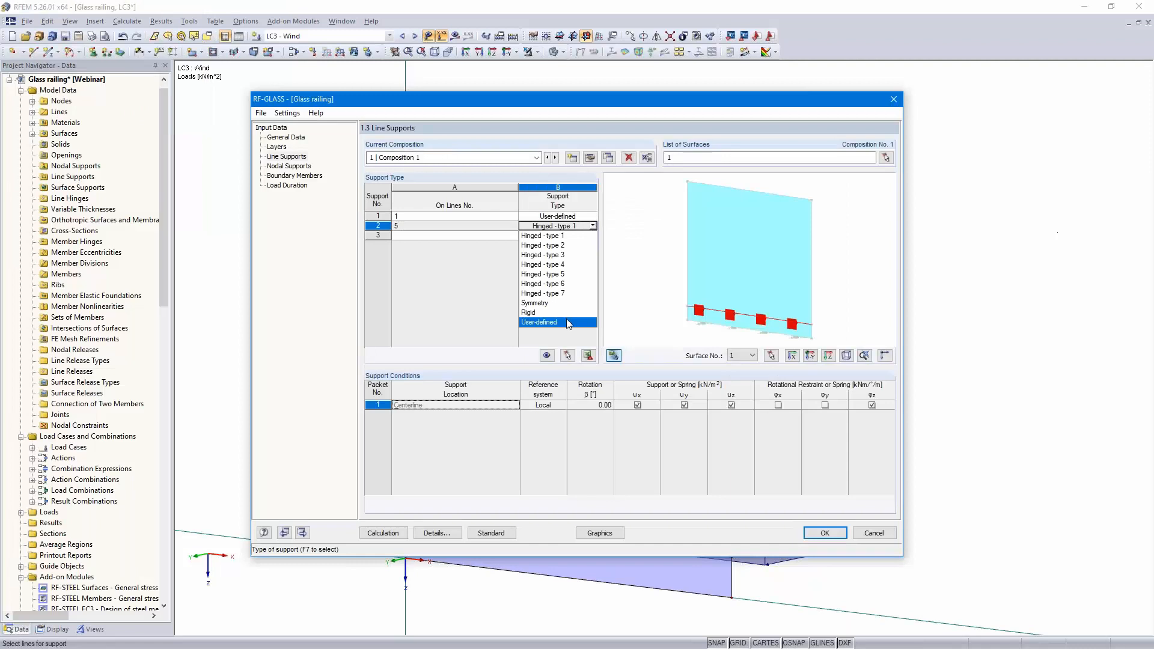
pyautogui.click(567, 323)
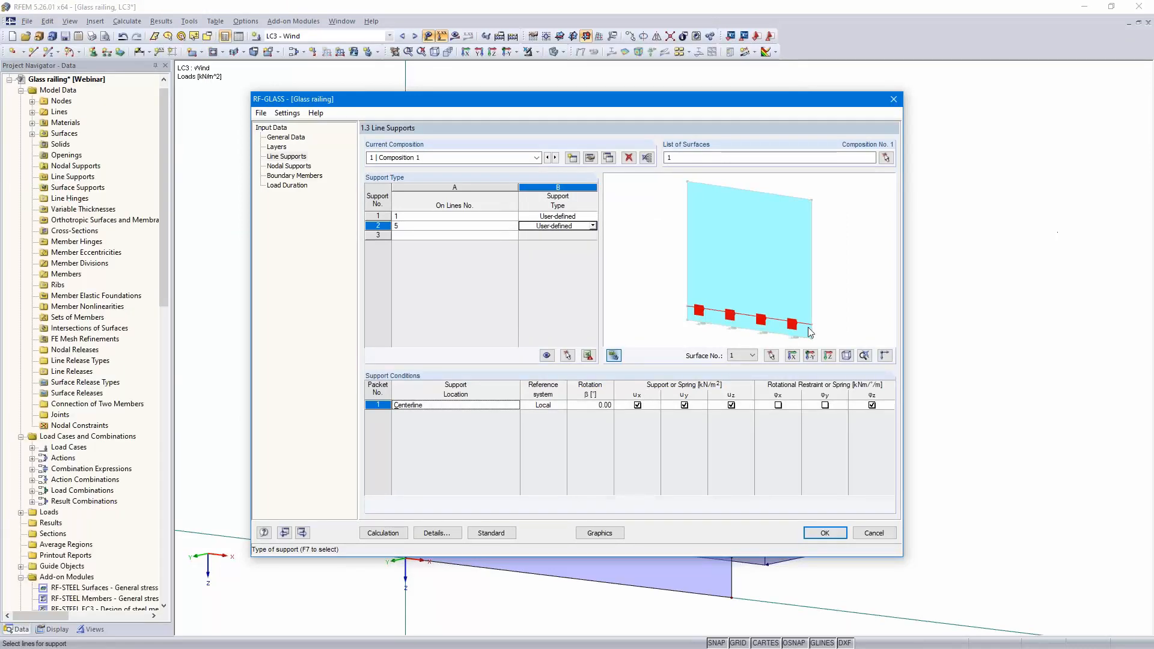
# - Display the local axes in the preview and release ux, uy and φz of the line 5 support
pyautogui.scroll(2, 830, 328)
pyautogui.scroll(1, 829, 323)
pyautogui.moveTo(829, 323); pyautogui.dragTo(885, 298, button='middle')
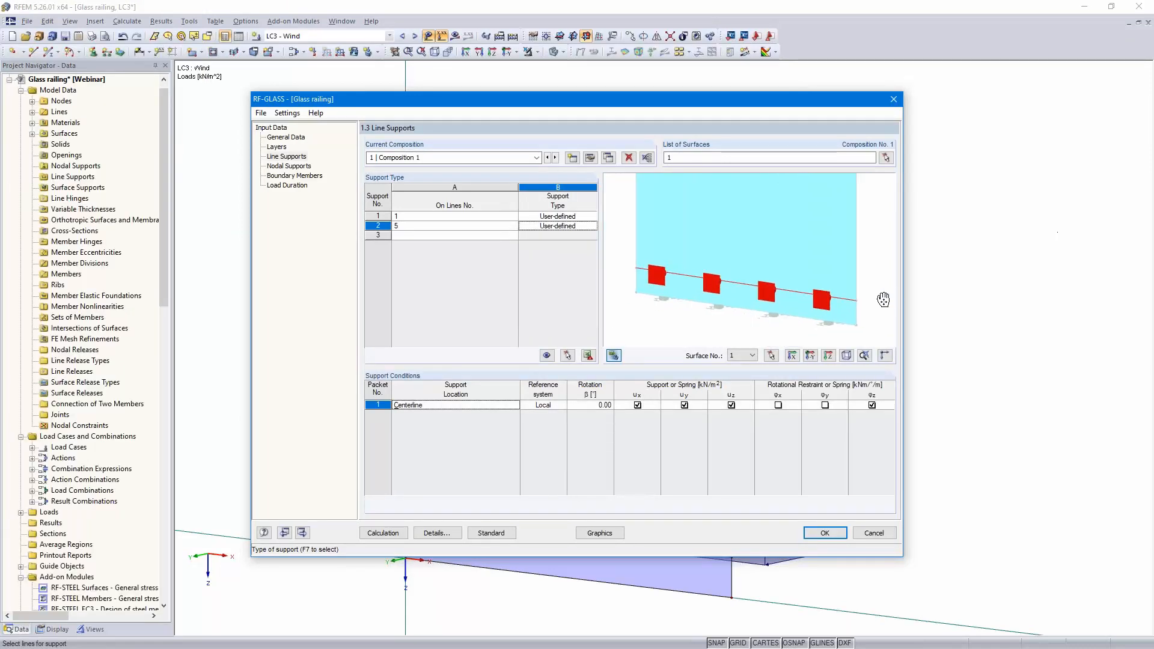
pyautogui.click(885, 357)
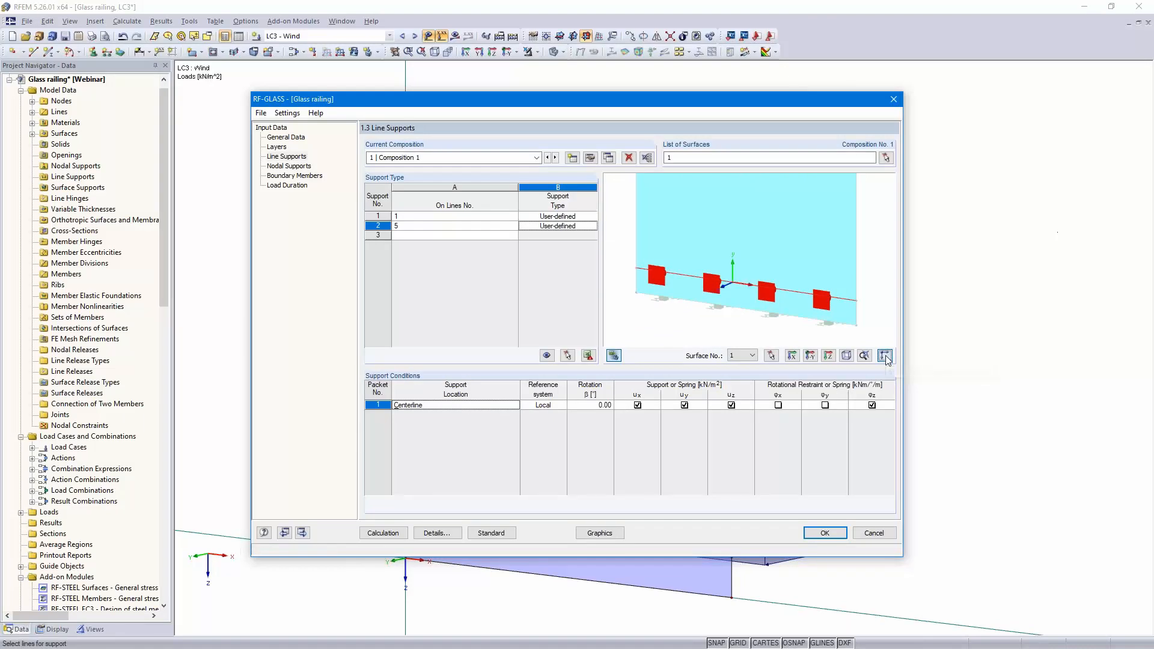
pyautogui.scroll(4, 752, 283)
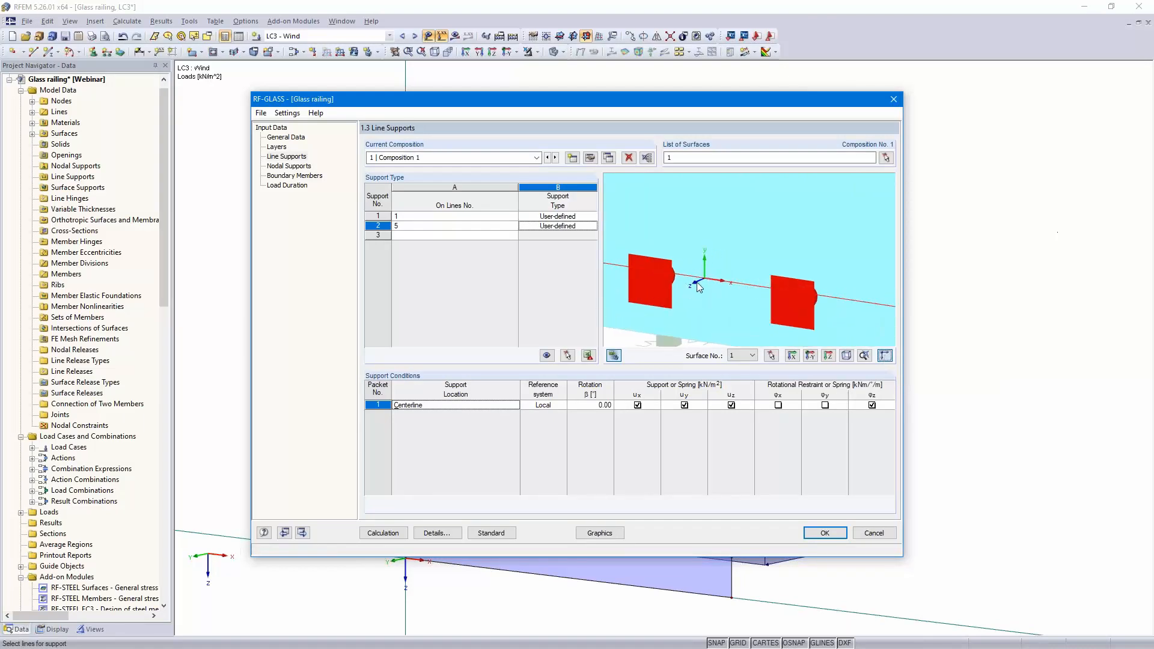
pyautogui.click(637, 405)
pyautogui.click(683, 406)
pyautogui.click(869, 406)
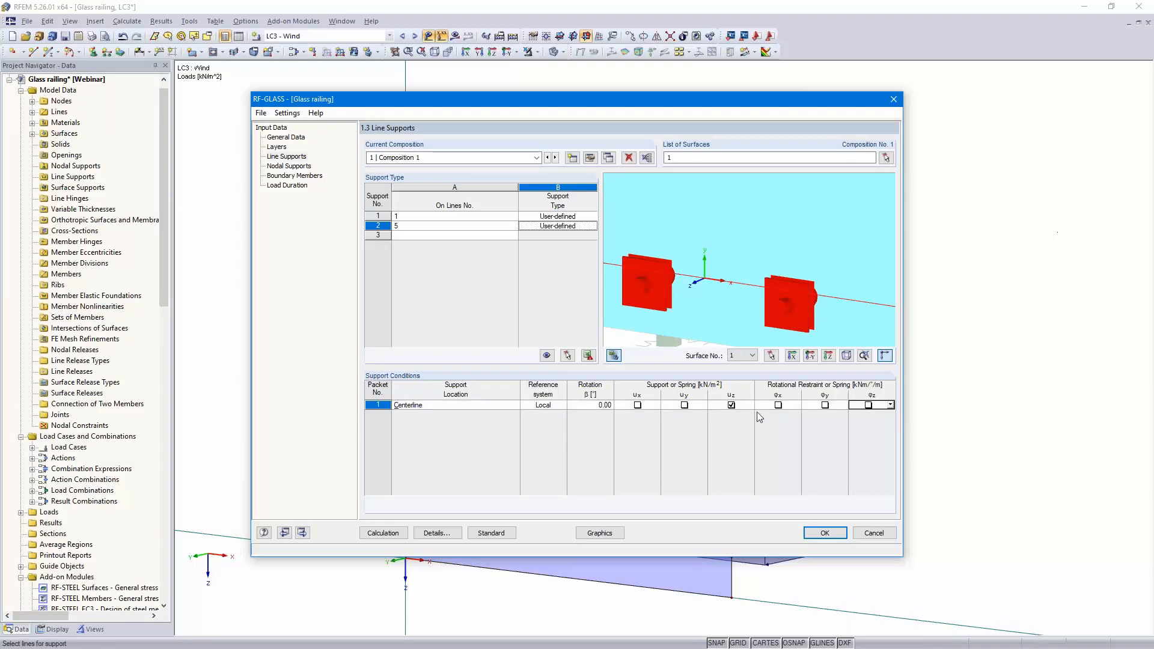
# - Set a spring constant of 10000 kN/m² for uz of the line 5 support
pyautogui.click(746, 407)
pyautogui.click(750, 405)
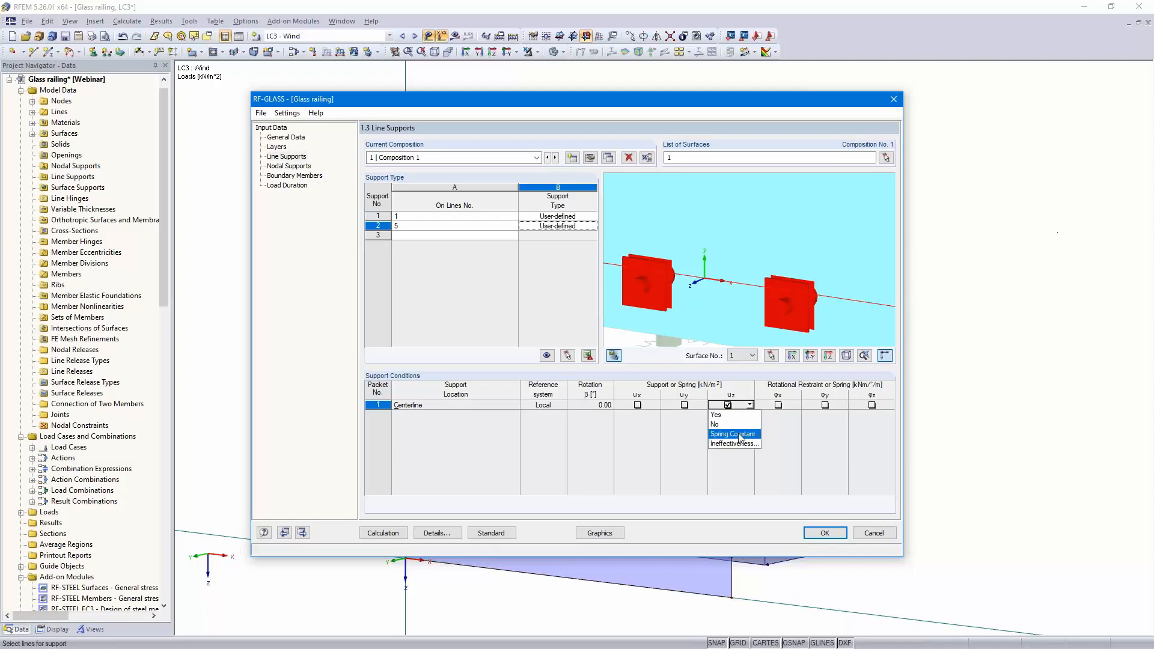
pyautogui.click(730, 433)
pyautogui.write('10000')
pyautogui.press('Tab')
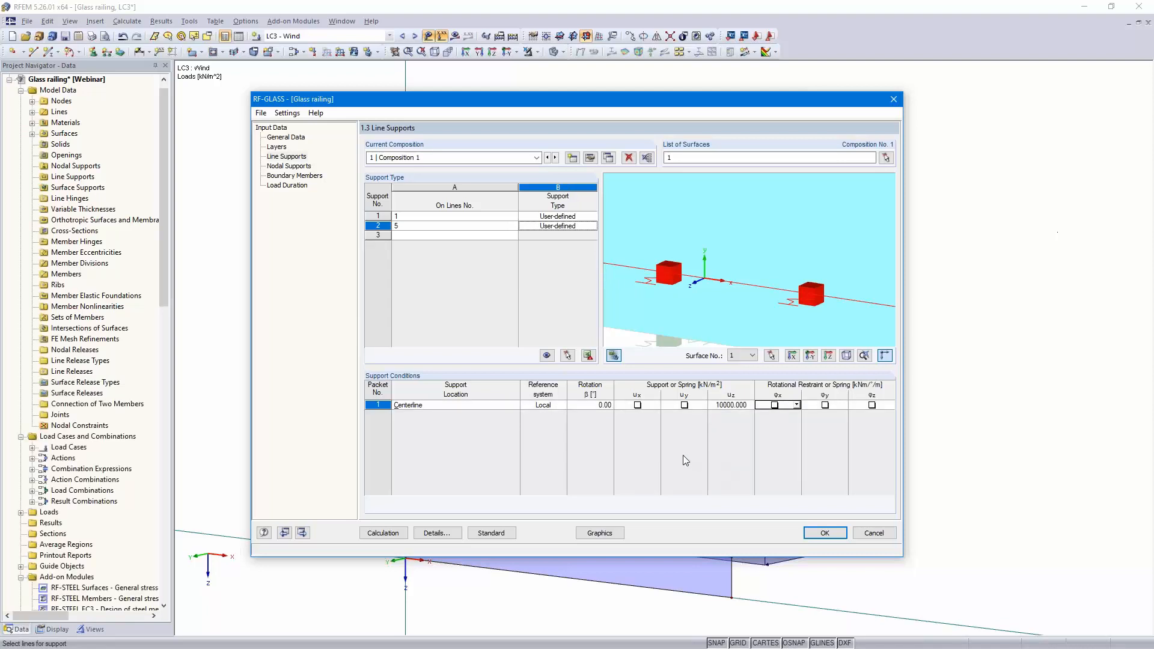
# - Leave nodal supports, boundary members and load duration classes at their defaults and run the glass design calculation
pyautogui.click(302, 533)
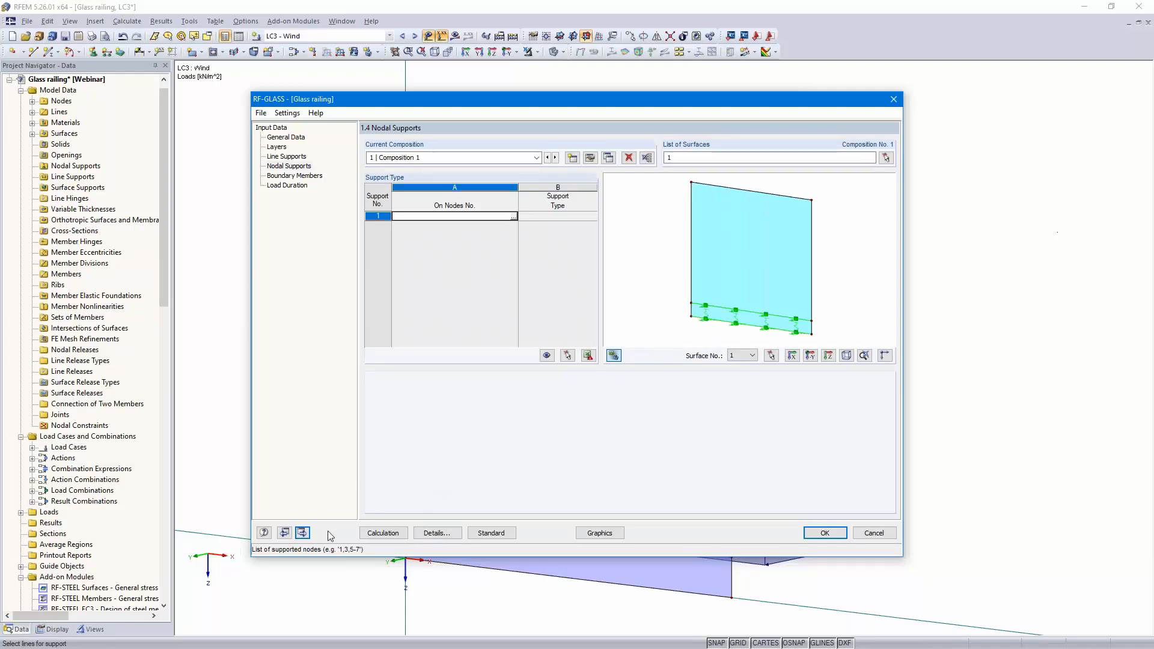
pyautogui.click(302, 532)
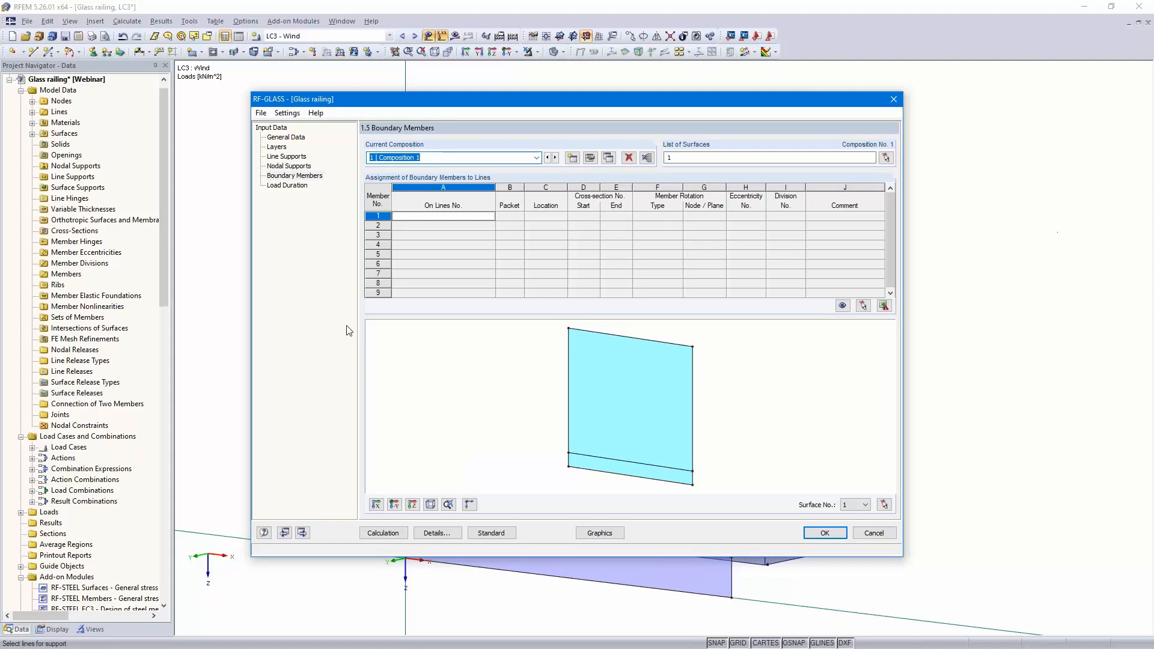
pyautogui.click(303, 533)
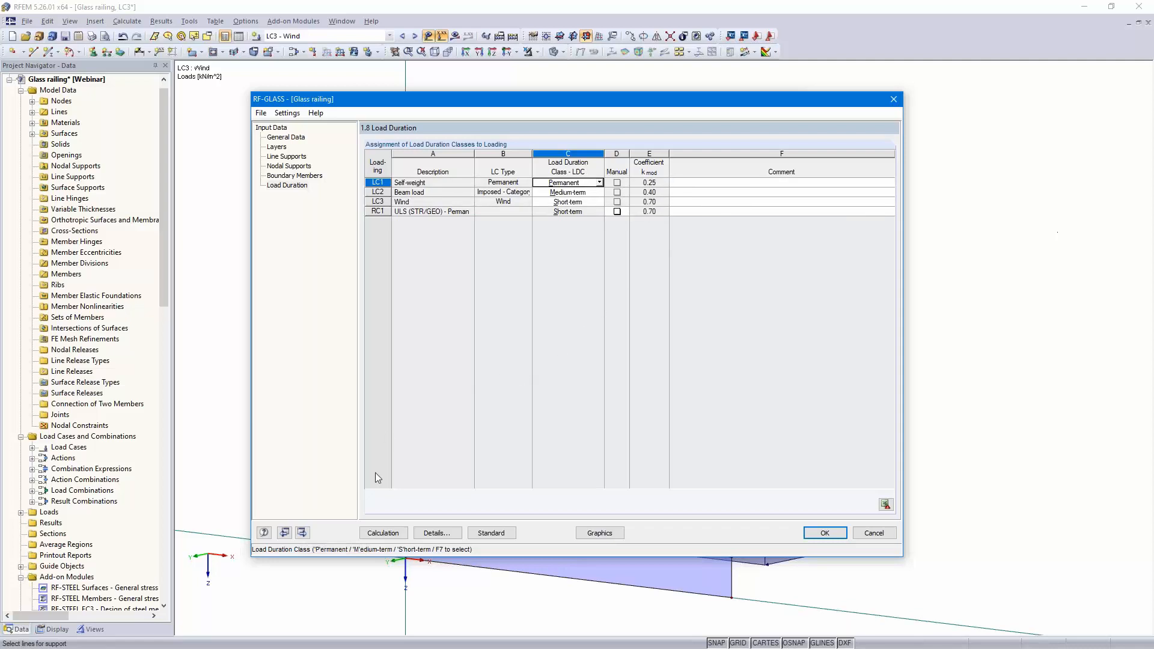
pyautogui.click(385, 534)
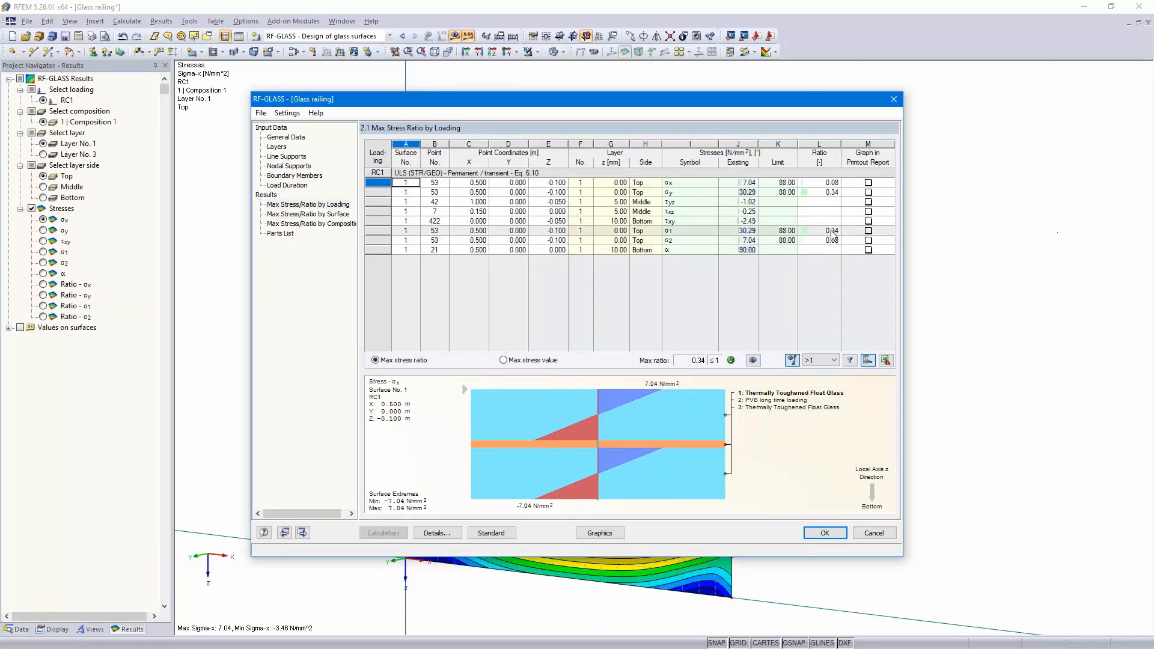
# - Select the σy stress ratio result and close the module to show its distribution on the glass pane
pyautogui.click(832, 193)
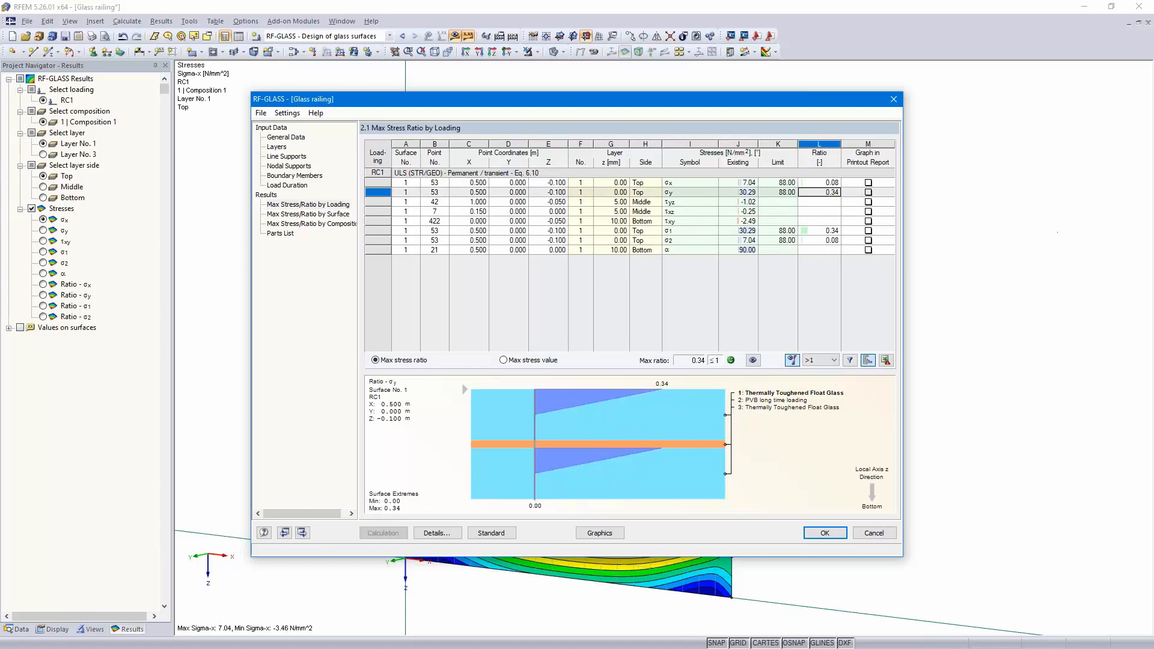
pyautogui.click(827, 535)
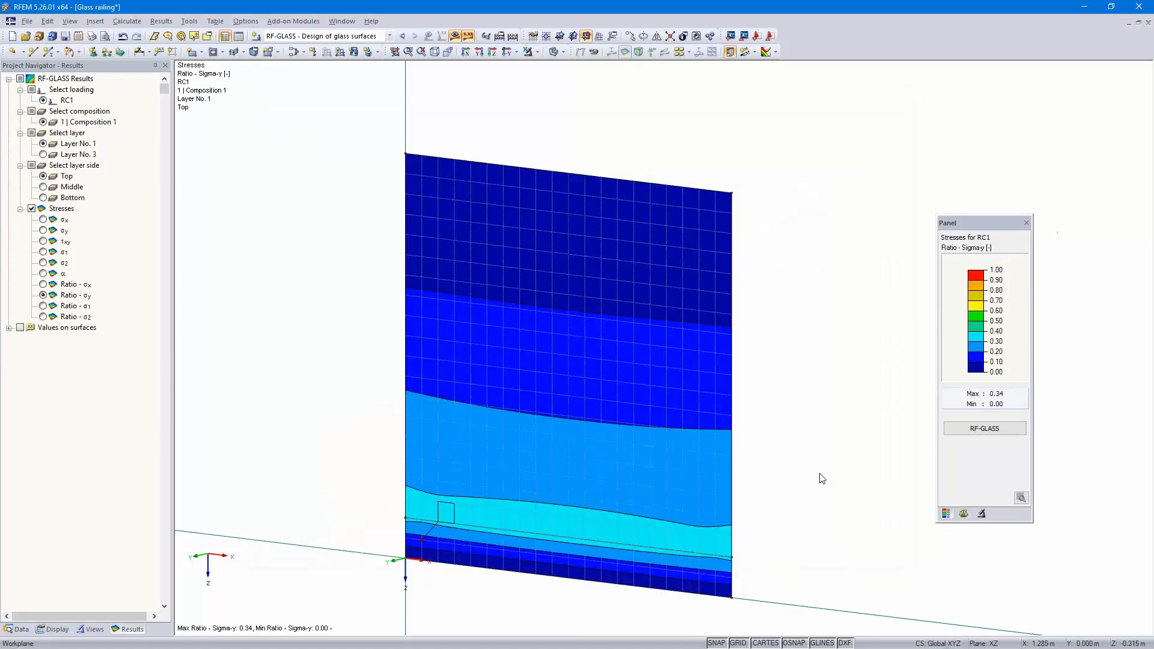
# - Send the current glass stress ratio picture to a new printout report based on the 'Input data and reduced results' template
pyautogui.moveTo(811, 466); pyautogui.dragTo(804, 435, button='middle')
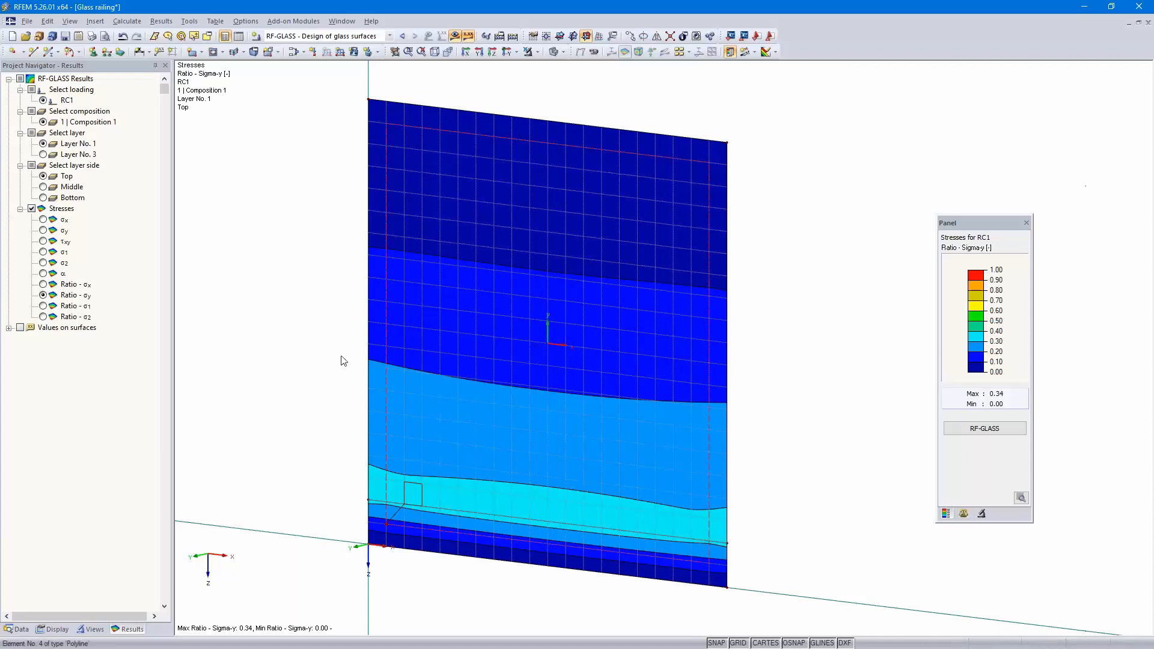
pyautogui.click(93, 38)
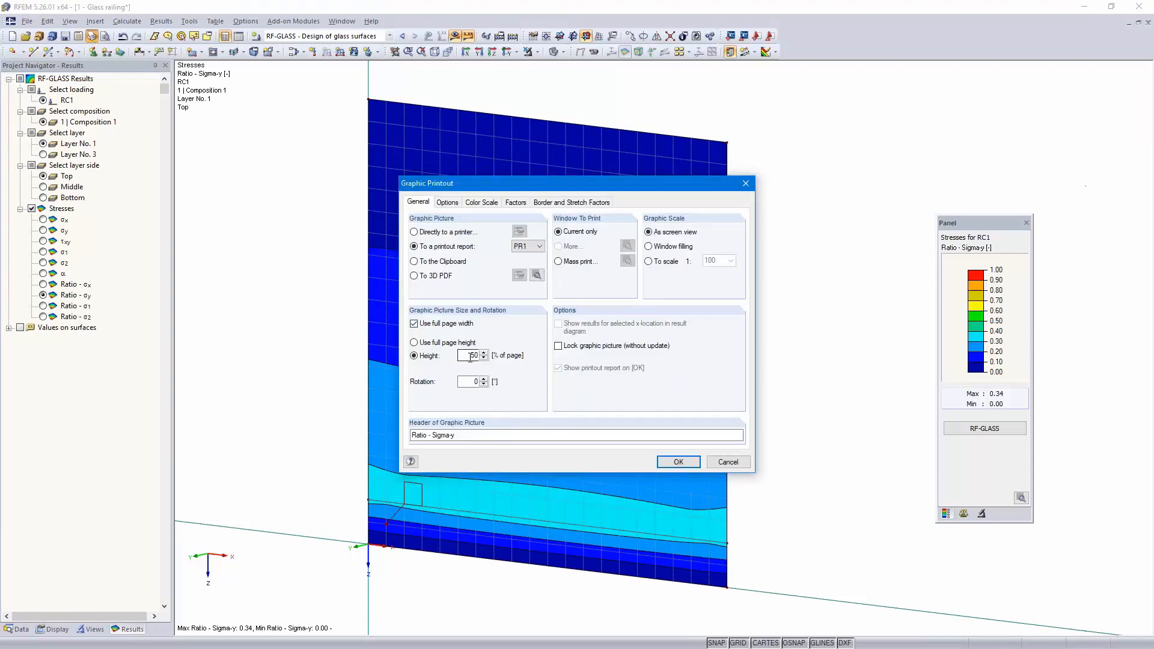
pyautogui.click(679, 463)
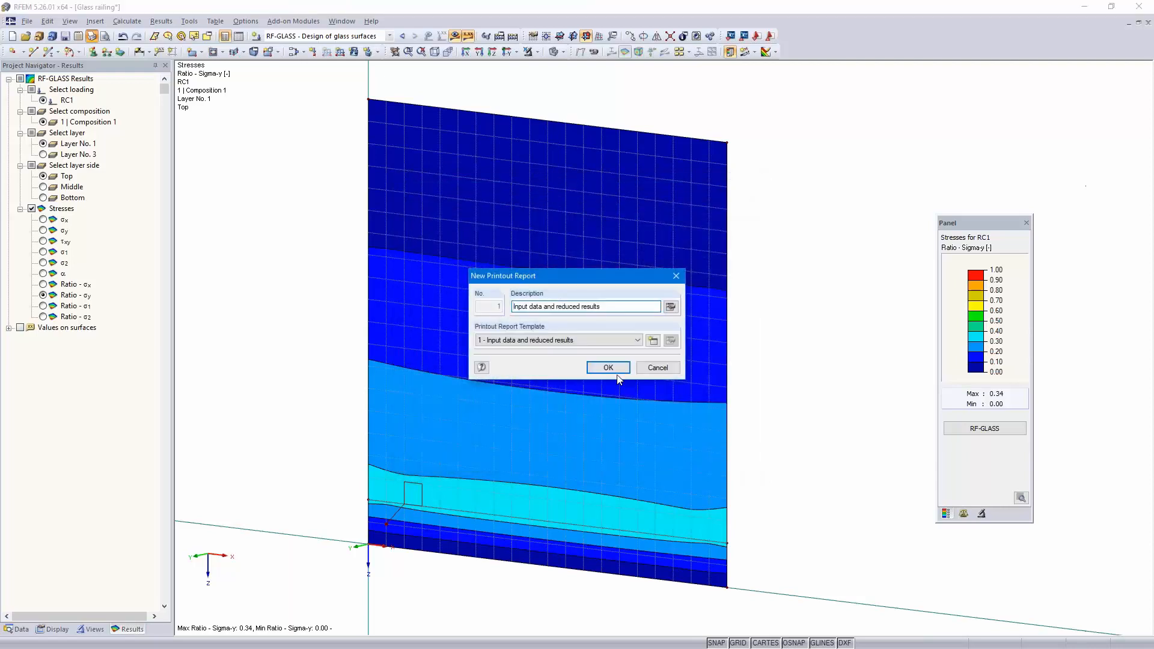
pyautogui.click(604, 369)
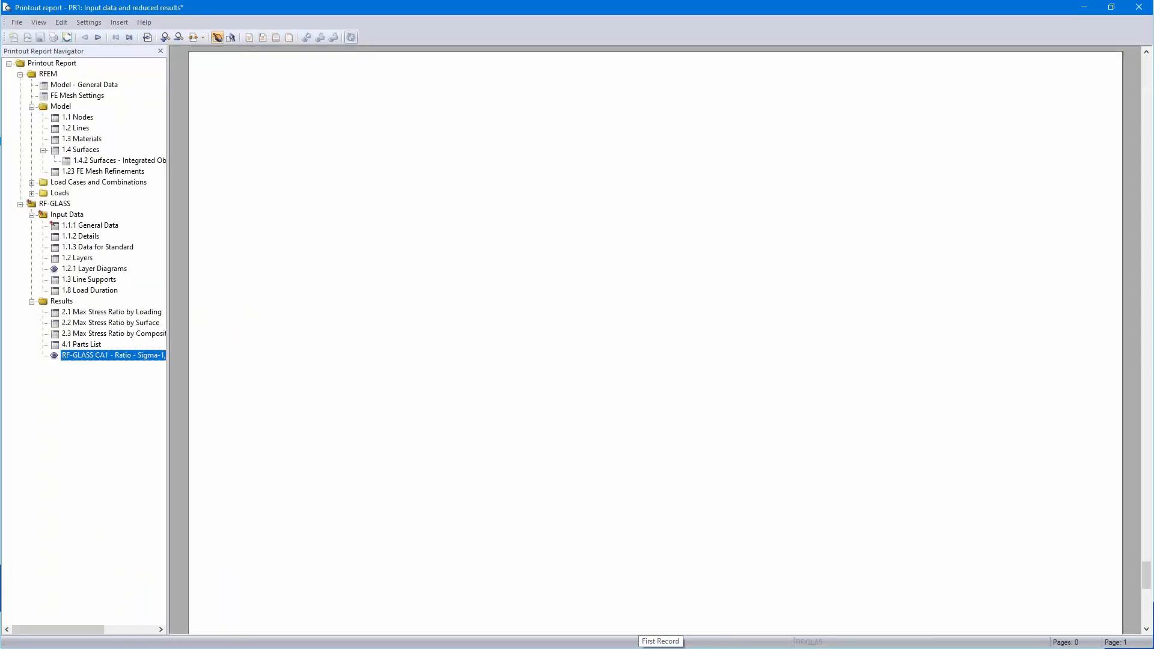
# - Review the stress ratio picture and the RF-GLASS general data, details, standard data and layer table in the printout report
pyautogui.scroll(-5, 595, 371)
pyautogui.scroll(3, 574, 289)
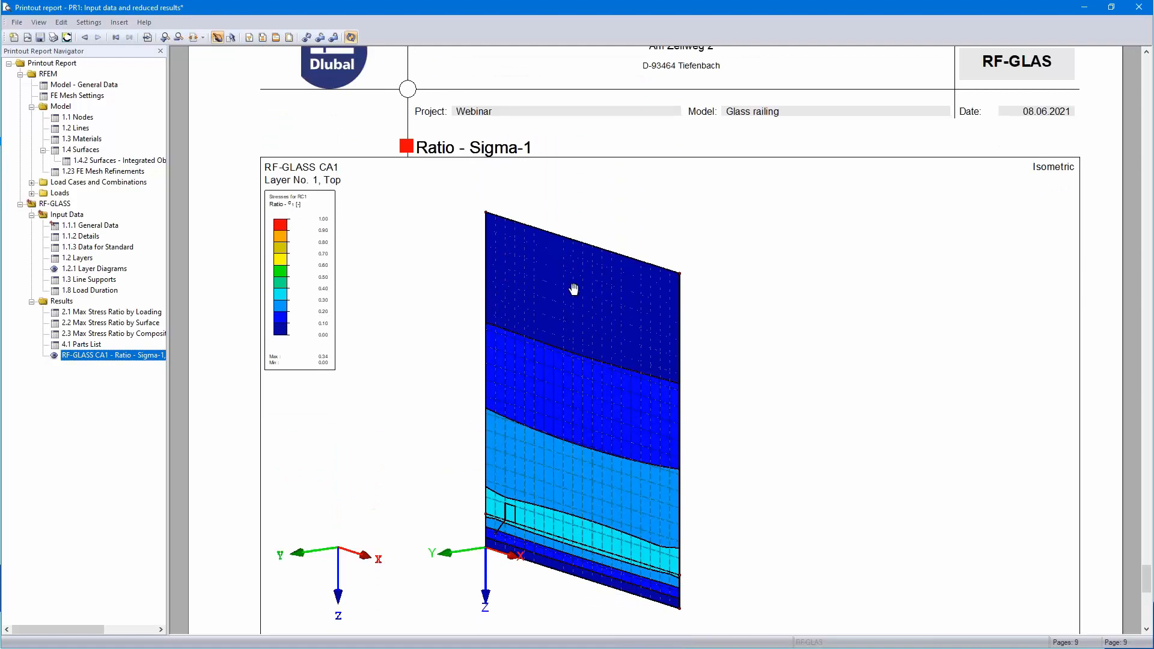
pyautogui.click(93, 227)
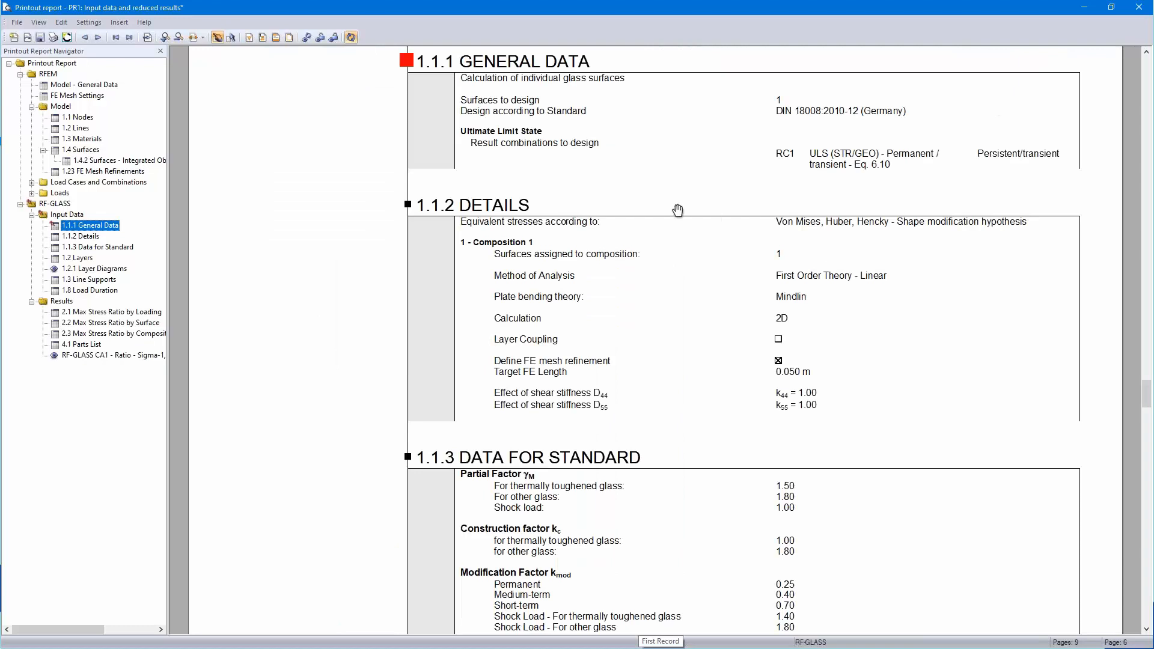
pyautogui.moveTo(890, 174); pyautogui.dragTo(889, 206)
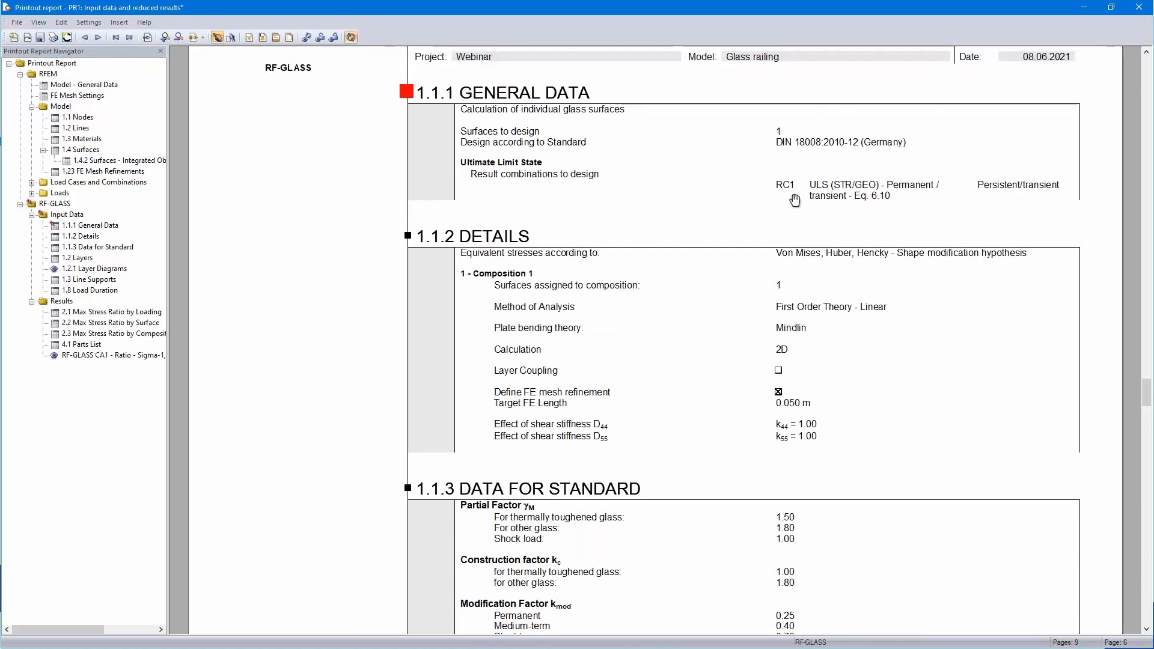
pyautogui.scroll(-3, 797, 196)
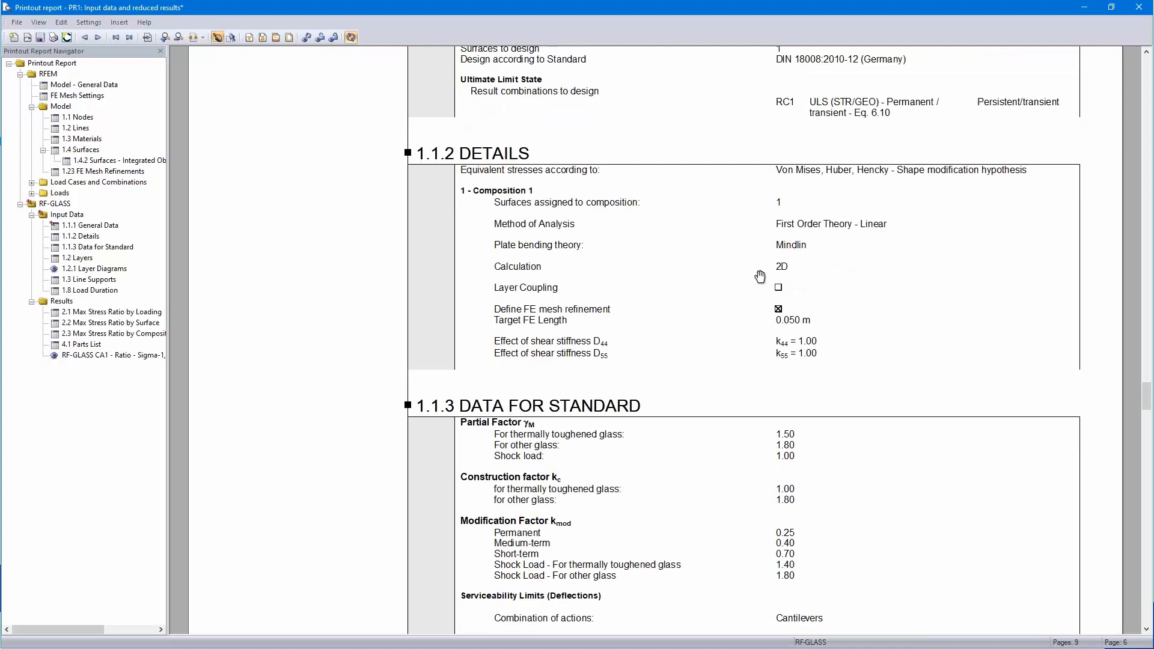
pyautogui.scroll(-7, 760, 276)
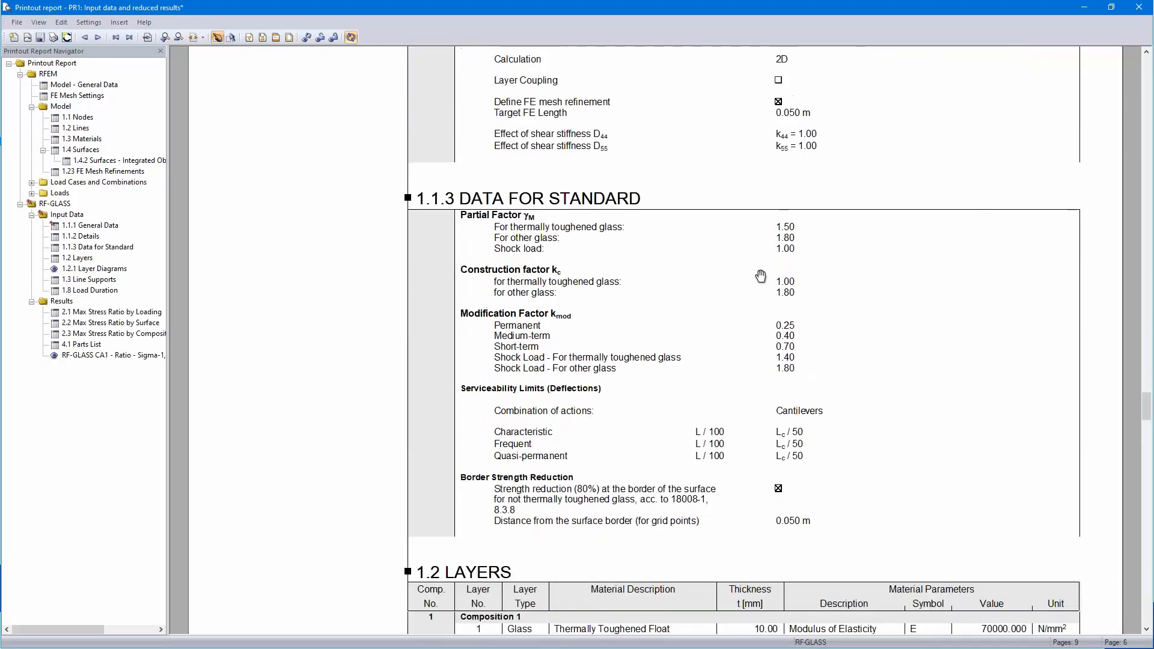
pyautogui.scroll(-6, 787, 393)
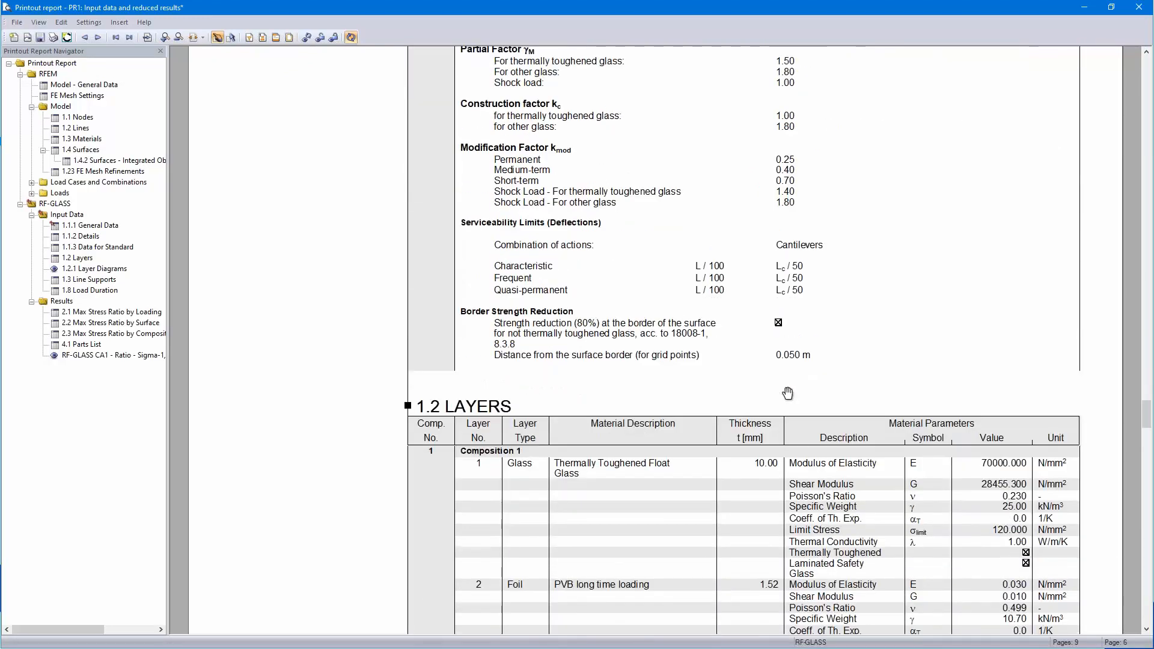
pyautogui.scroll(-7, 787, 393)
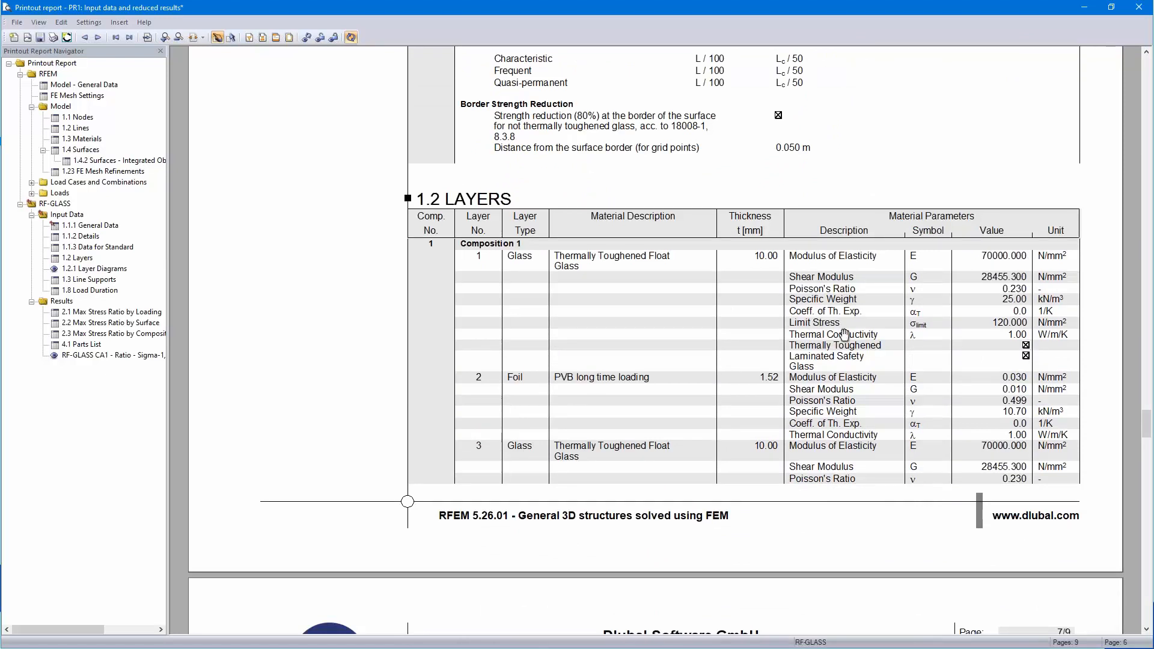
pyautogui.scroll(-3, 845, 331)
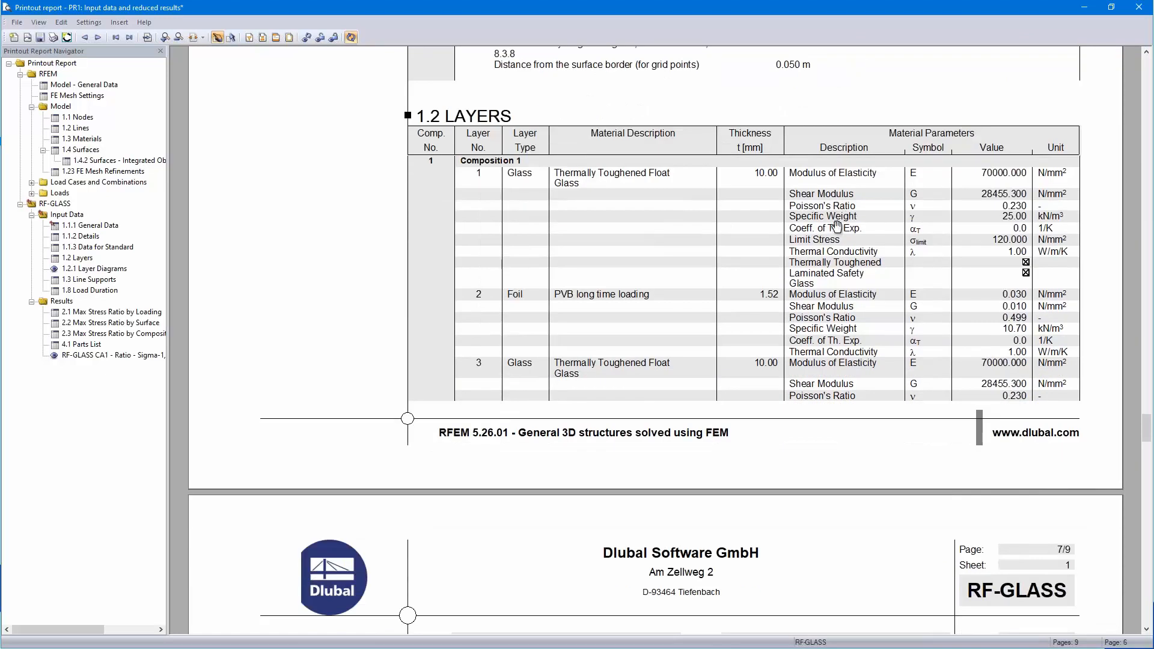
# - Check the layer diagram, line supports, load duration and maximum stress ratio tables in the report, and close it
pyautogui.scroll(-18, 837, 226)
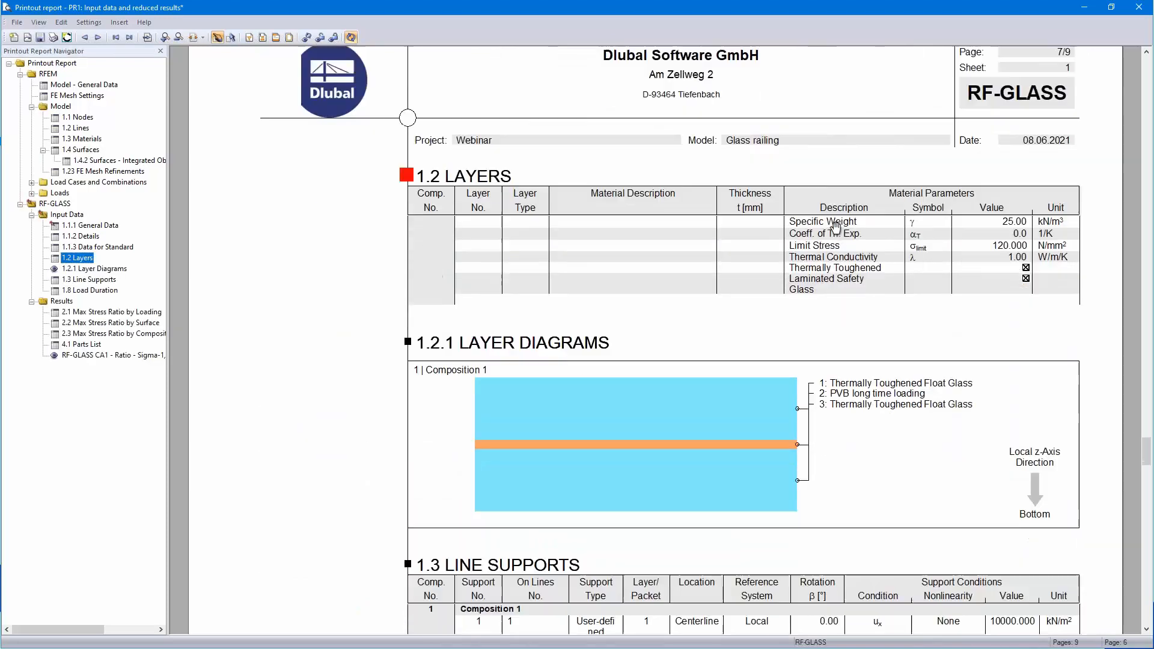
pyautogui.scroll(-6, 837, 226)
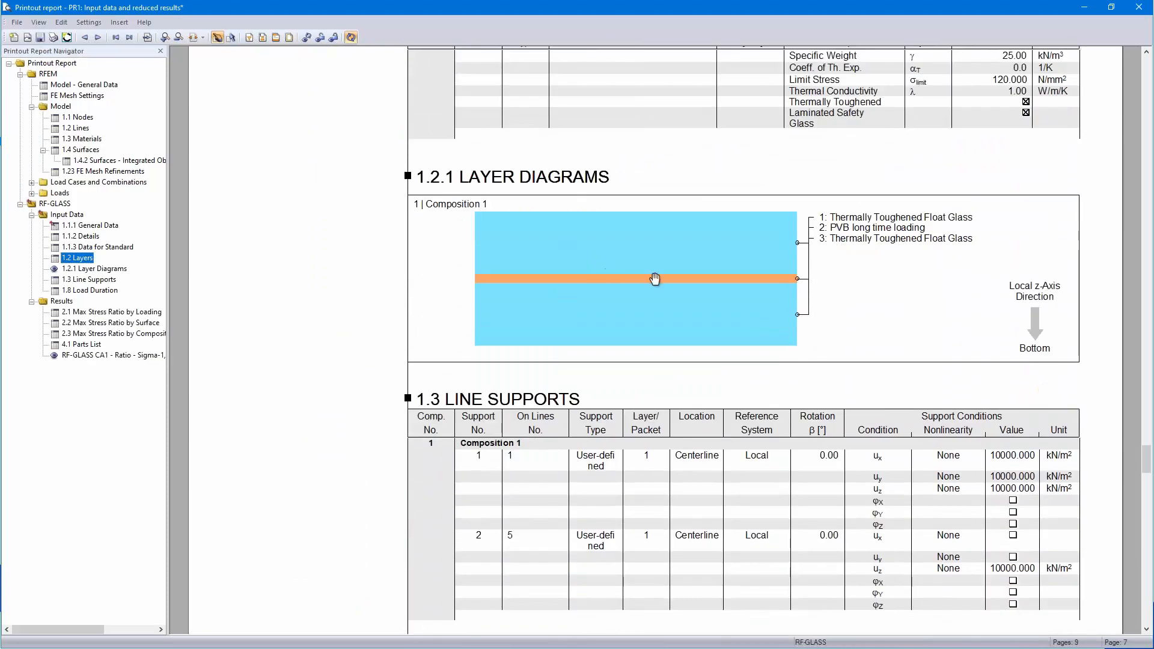
pyautogui.scroll(-9, 655, 279)
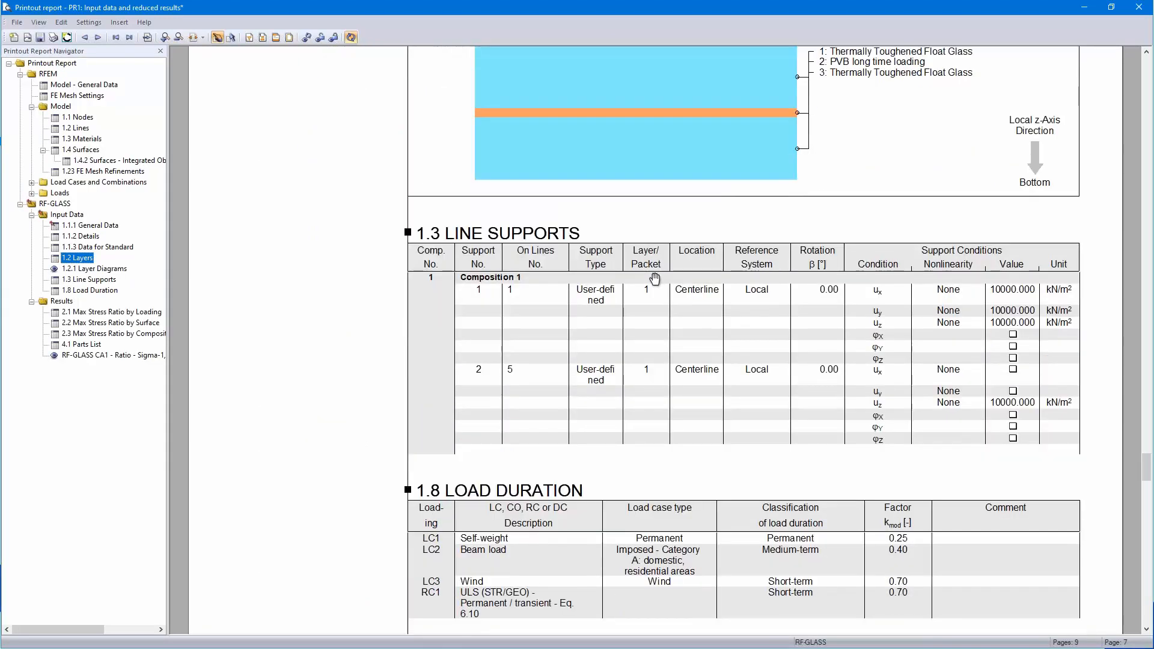
pyautogui.scroll(-9, 669, 279)
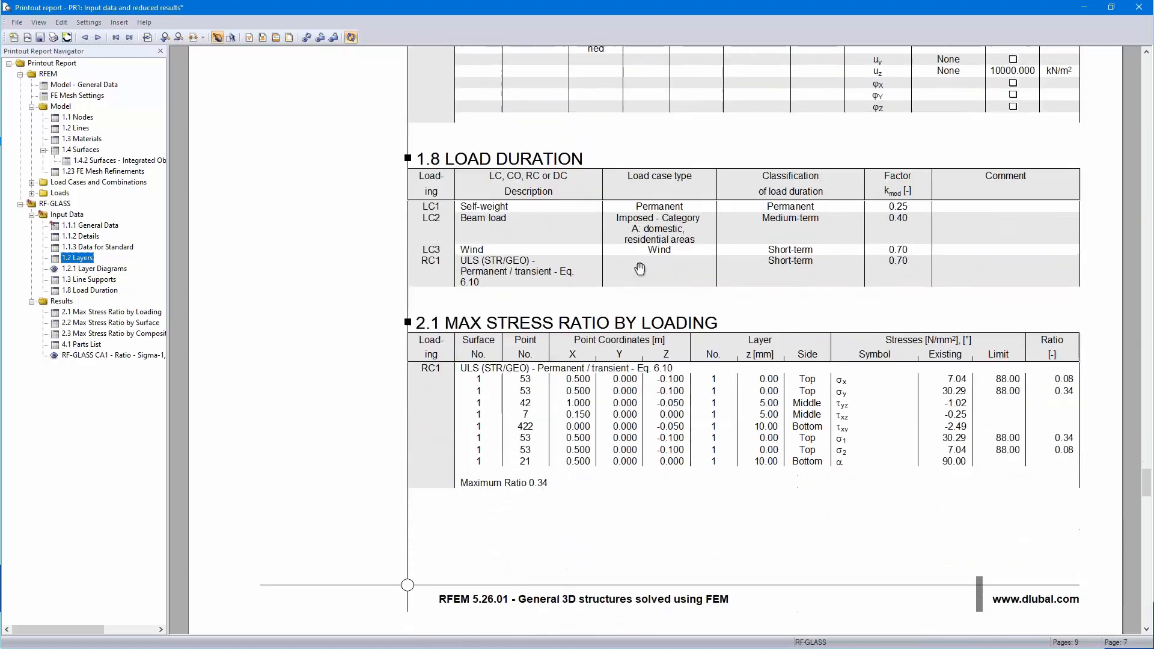
pyautogui.scroll(-2, 640, 244)
pyautogui.scroll(-7, 642, 243)
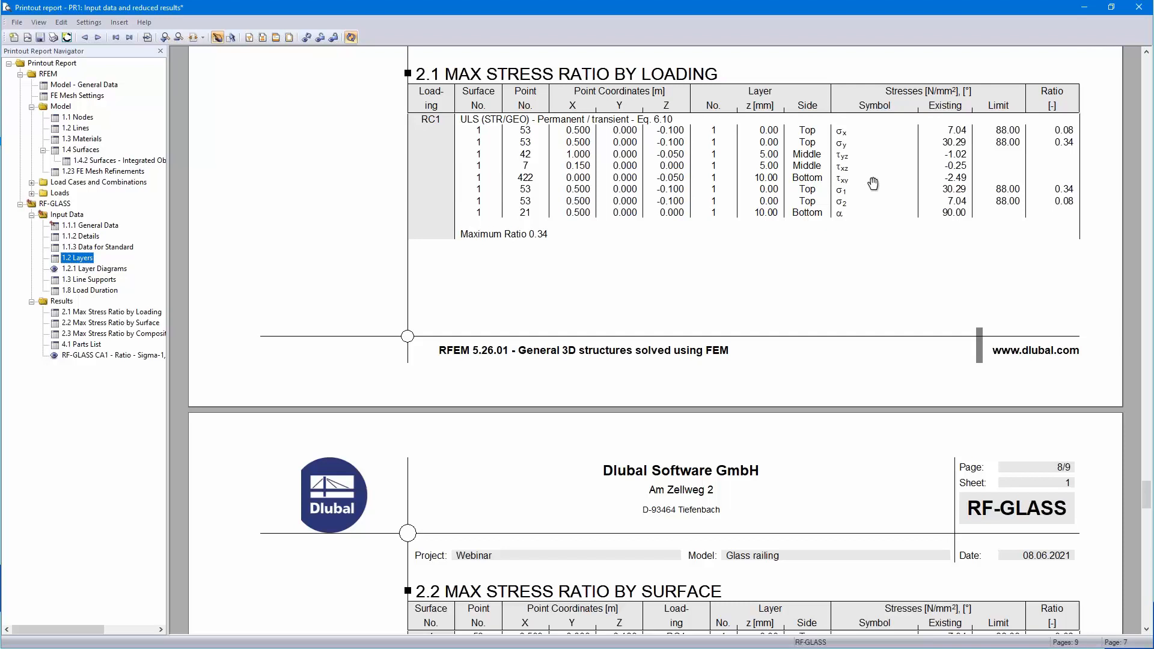
pyautogui.scroll(-14, 873, 184)
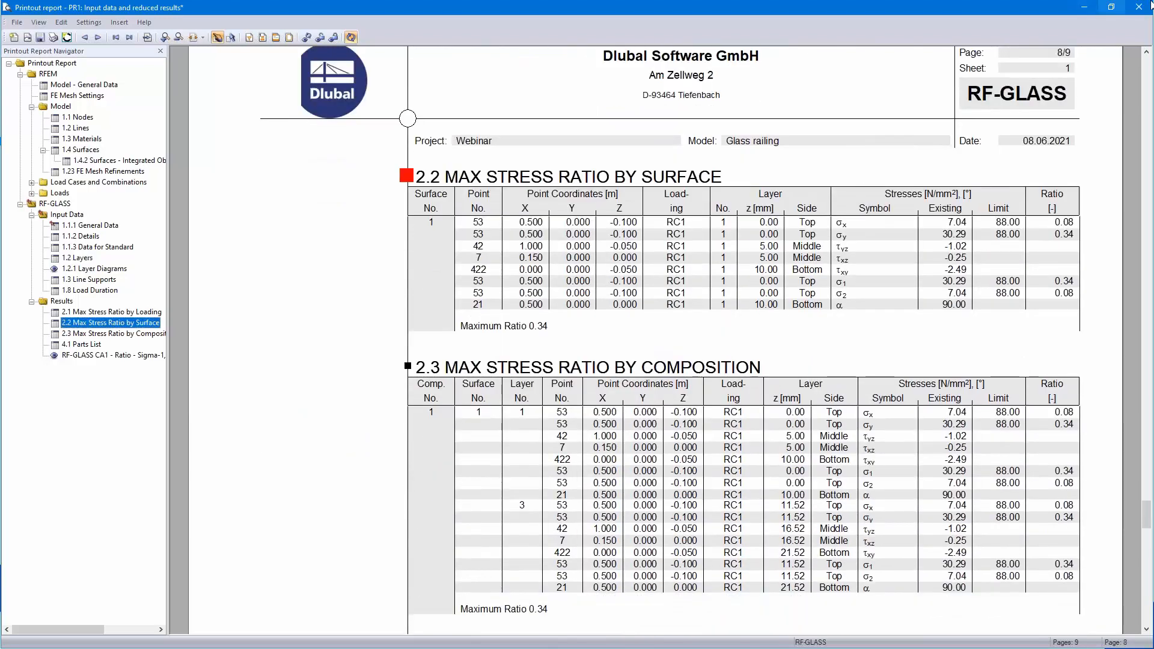
pyautogui.click(1139, 8)
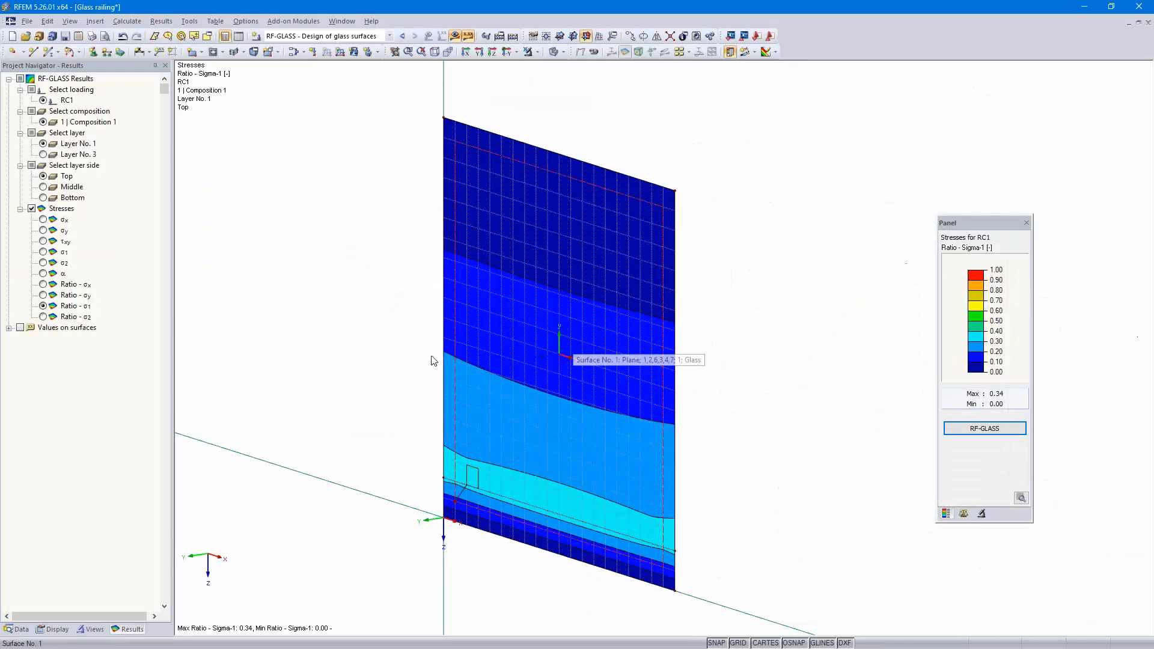
# - Create a new 3D model named 'Iso glass pane' in the Webinar project
pyautogui.click(12, 36)
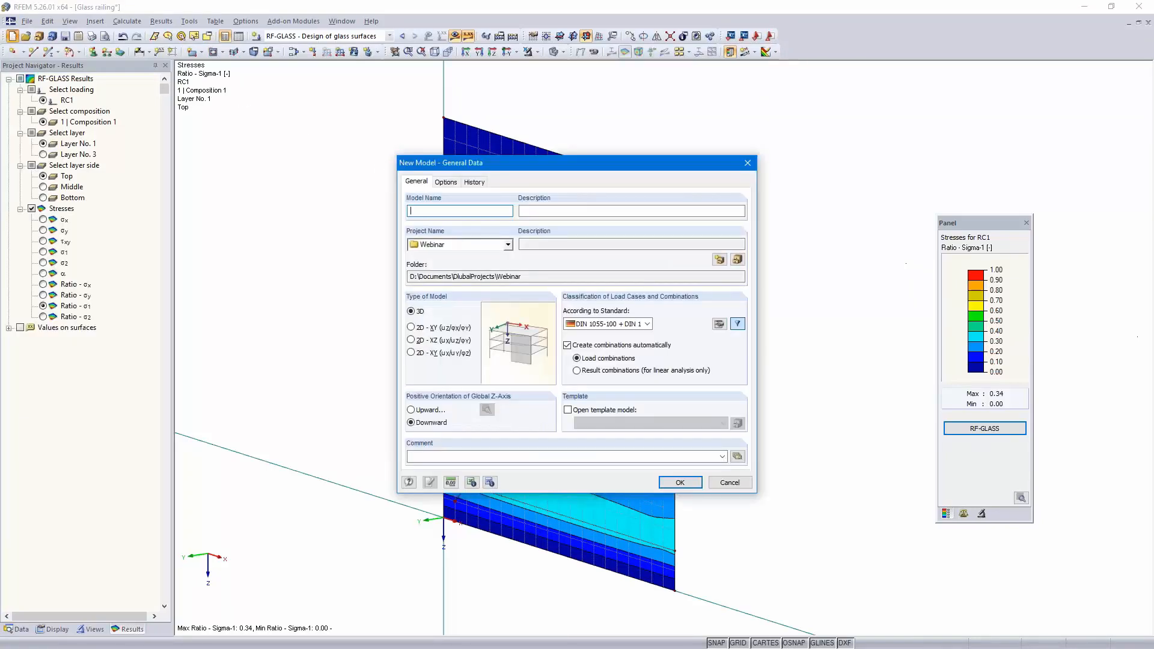
pyautogui.write('Iso glass pane')
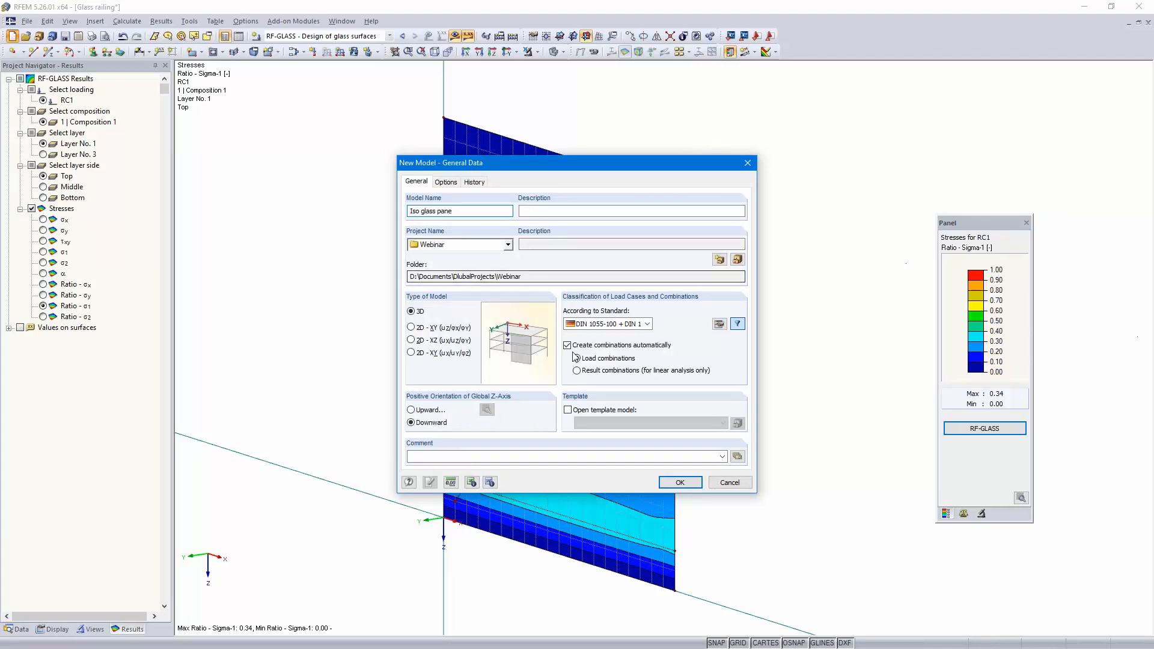
pyautogui.click(681, 487)
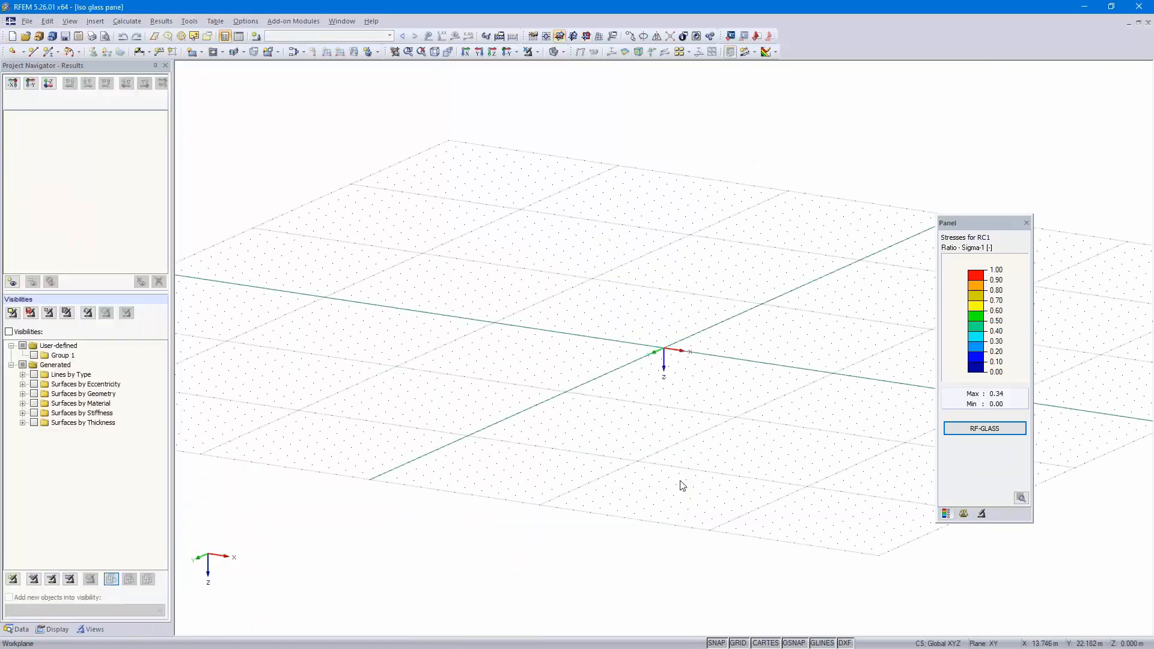
# - Set the work plane grid point spacing to 0.25 m in both directions, viewing the XY plane from above
pyautogui.click(496, 53)
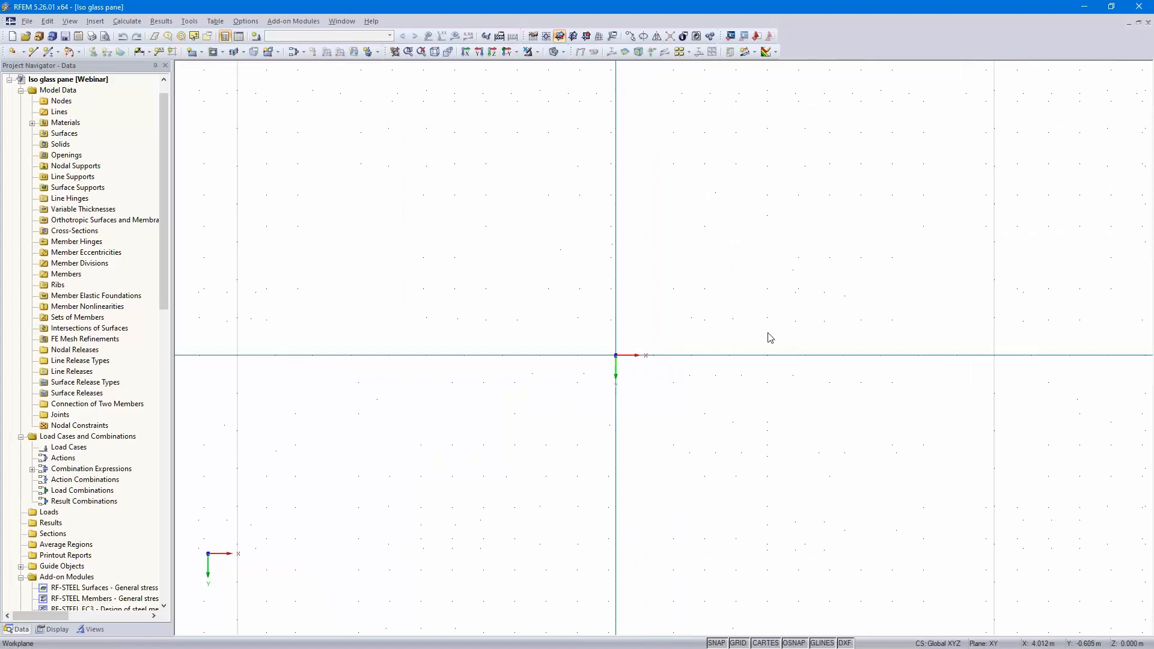
pyautogui.rightClick(738, 644)
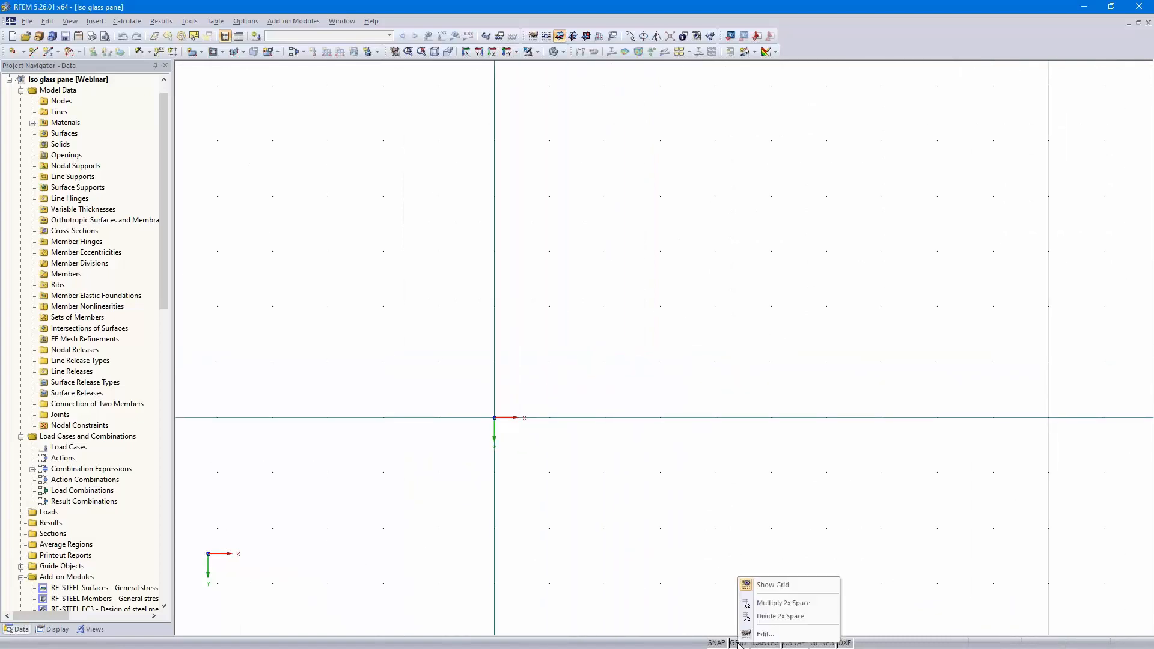
pyautogui.click(764, 634)
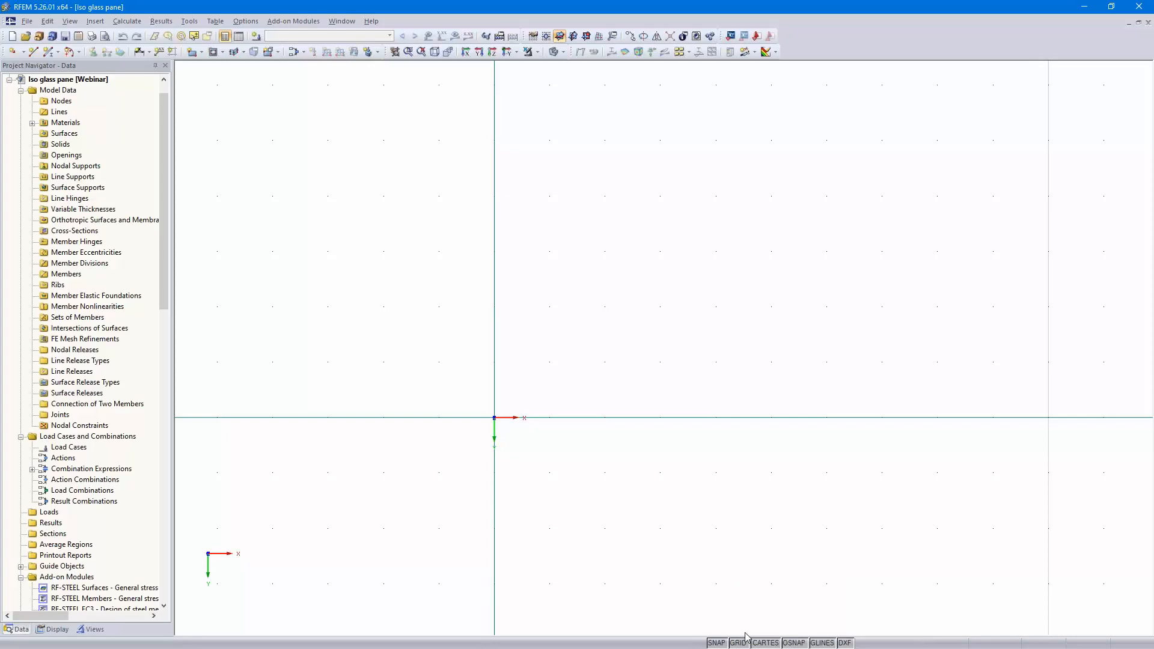
pyautogui.moveTo(654, 373)
pyautogui.mouseDown()
pyautogui.moveTo(675, 374)
pyautogui.moveTo(671, 388)
pyautogui.mouseUp()
pyautogui.write('.')
pyautogui.press('BackSpace')
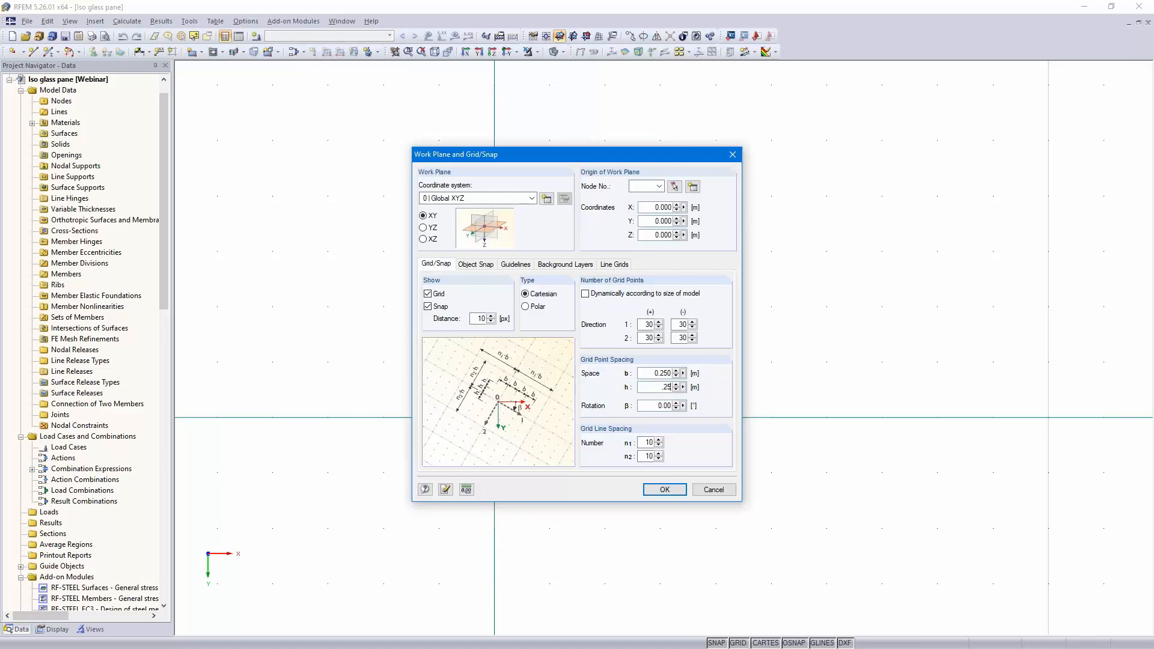
pyautogui.click(664, 490)
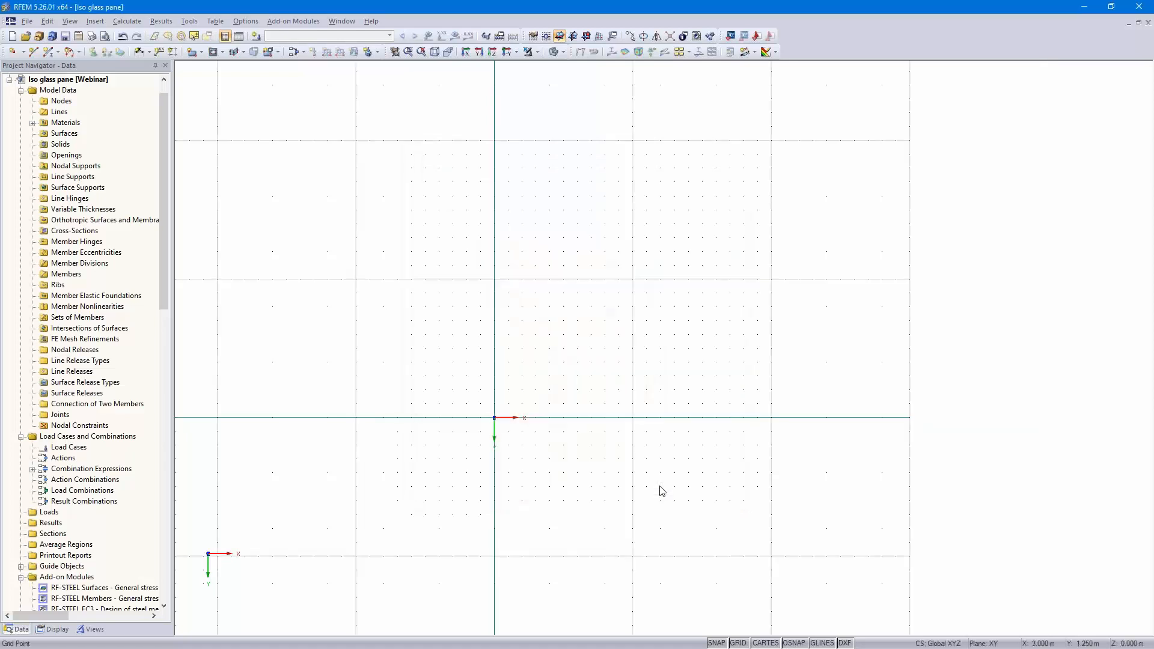
# - Draw an arc from the origin to a point 1.5 m along the X axis with a 1.3 m radius and reversed orientation
pyautogui.scroll(4, 496, 470)
pyautogui.moveTo(528, 371)
pyautogui.mouseDown(button='middle')
pyautogui.moveTo(549, 416)
pyautogui.moveTo(537, 393)
pyautogui.mouseUp(button='middle')
pyautogui.scroll(-1, 540, 406)
pyautogui.scroll(4, 540, 406)
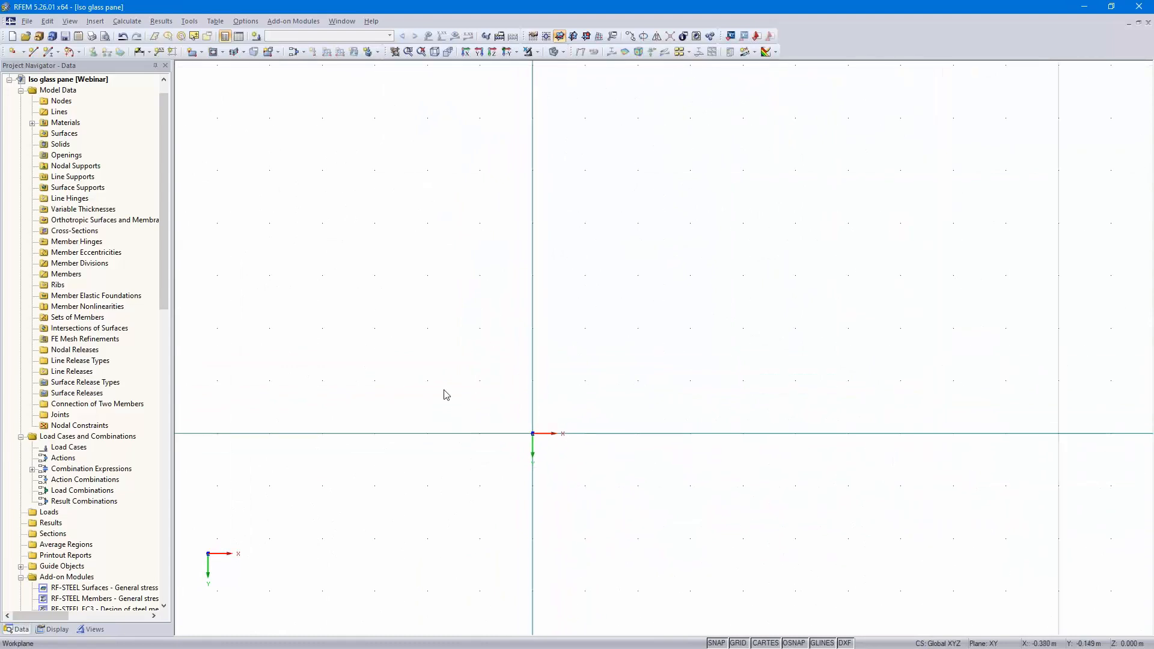
pyautogui.click(80, 52)
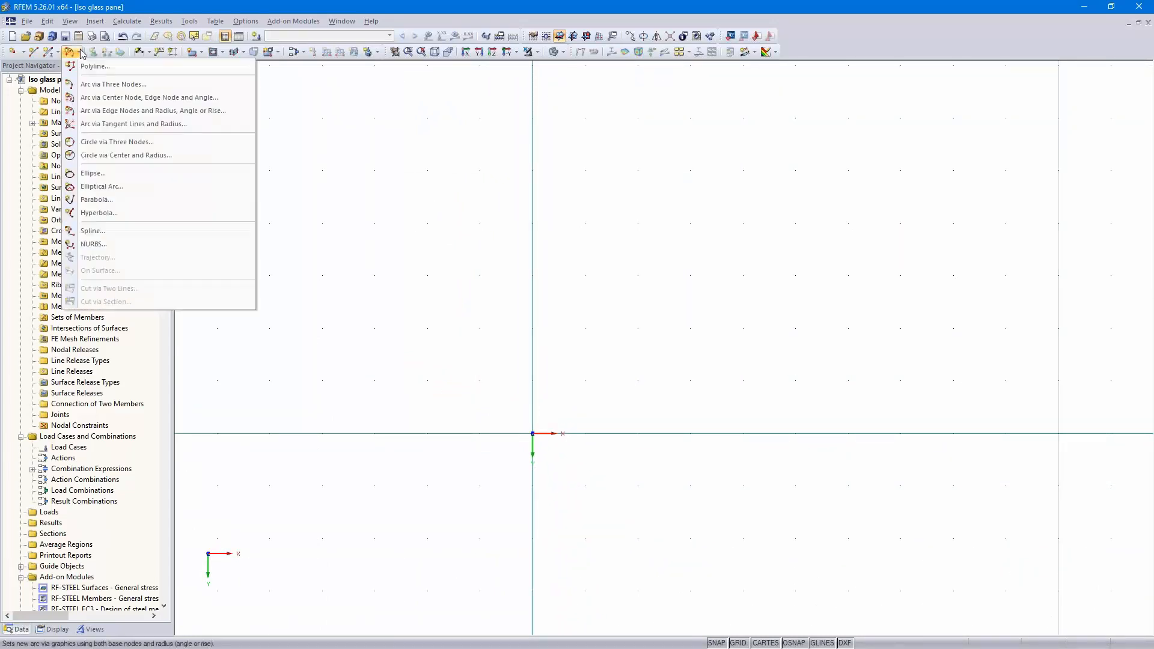
pyautogui.click(139, 112)
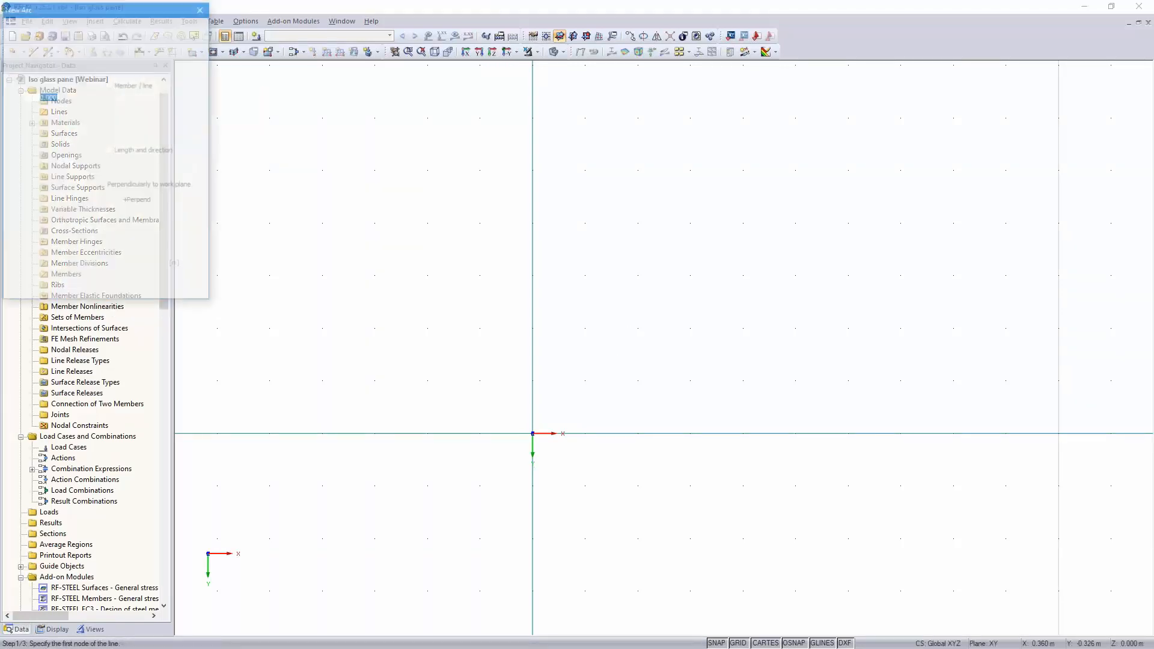
pyautogui.click(532, 433)
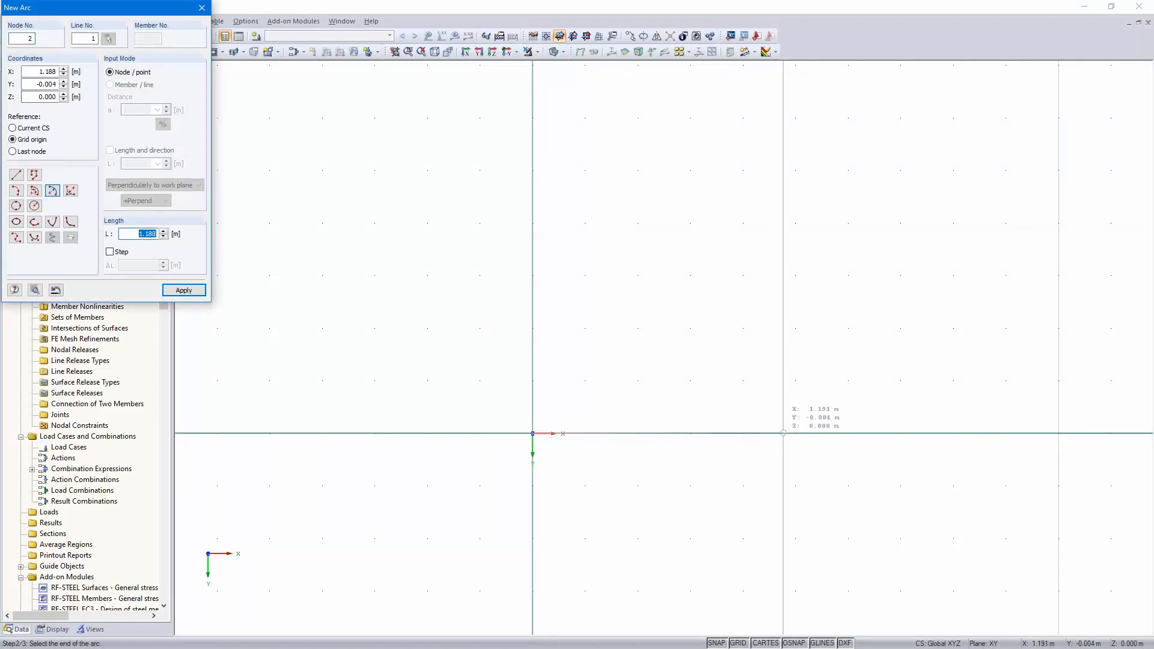
pyautogui.click(847, 432)
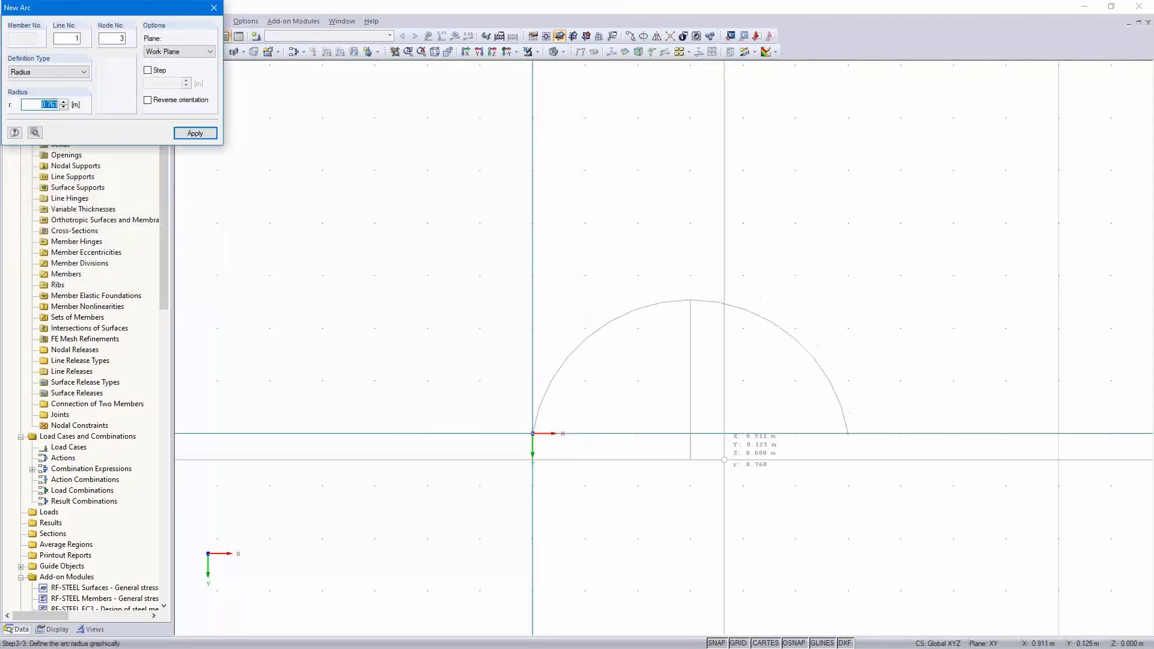
pyautogui.click(148, 101)
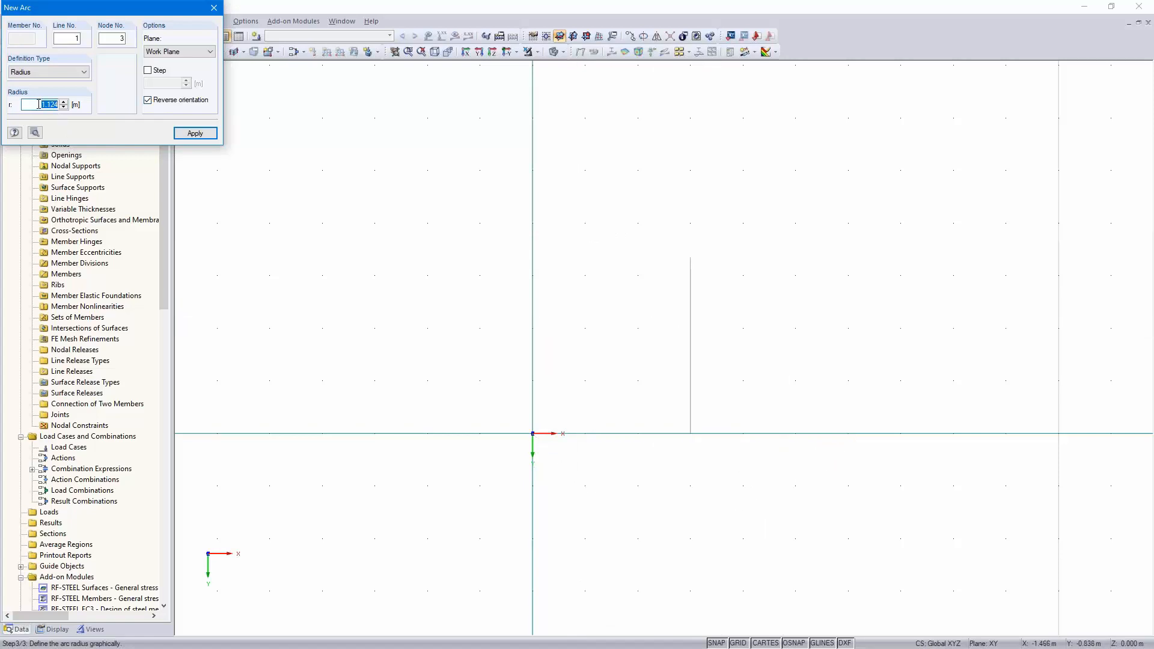
pyautogui.write('1.3')
pyautogui.press('Return')
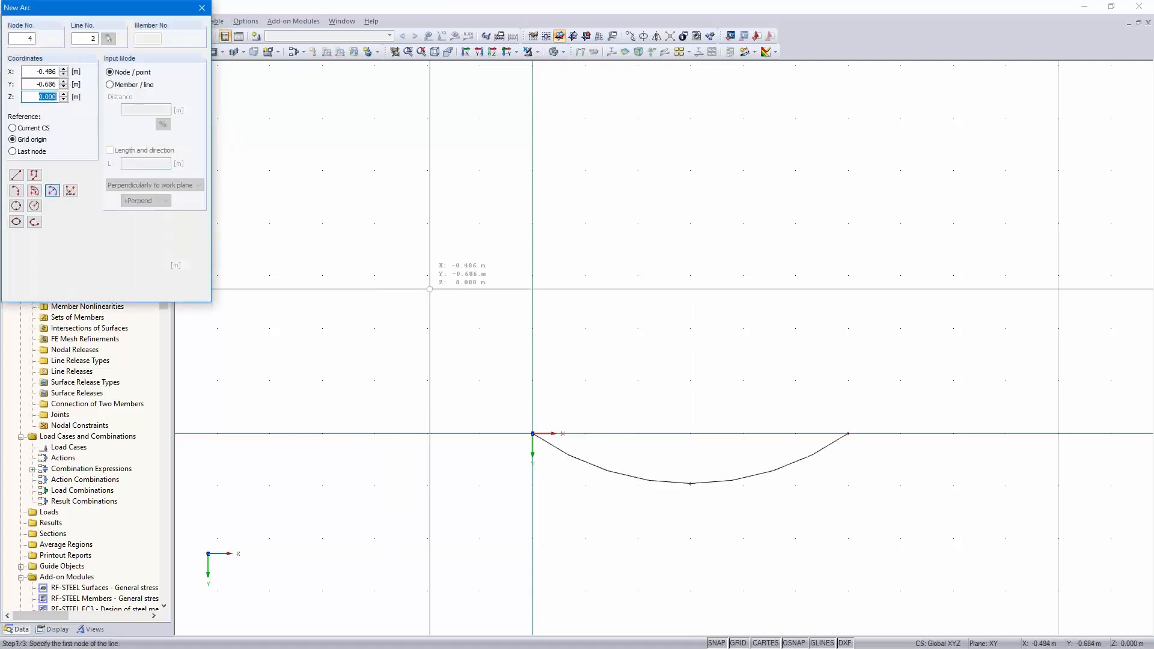
pyautogui.press('Escape')
pyautogui.keyDown('ctrl'); pyautogui.moveTo(817, 408); pyautogui.dragTo(683, 469, button='middle'); pyautogui.keyUp('ctrl')
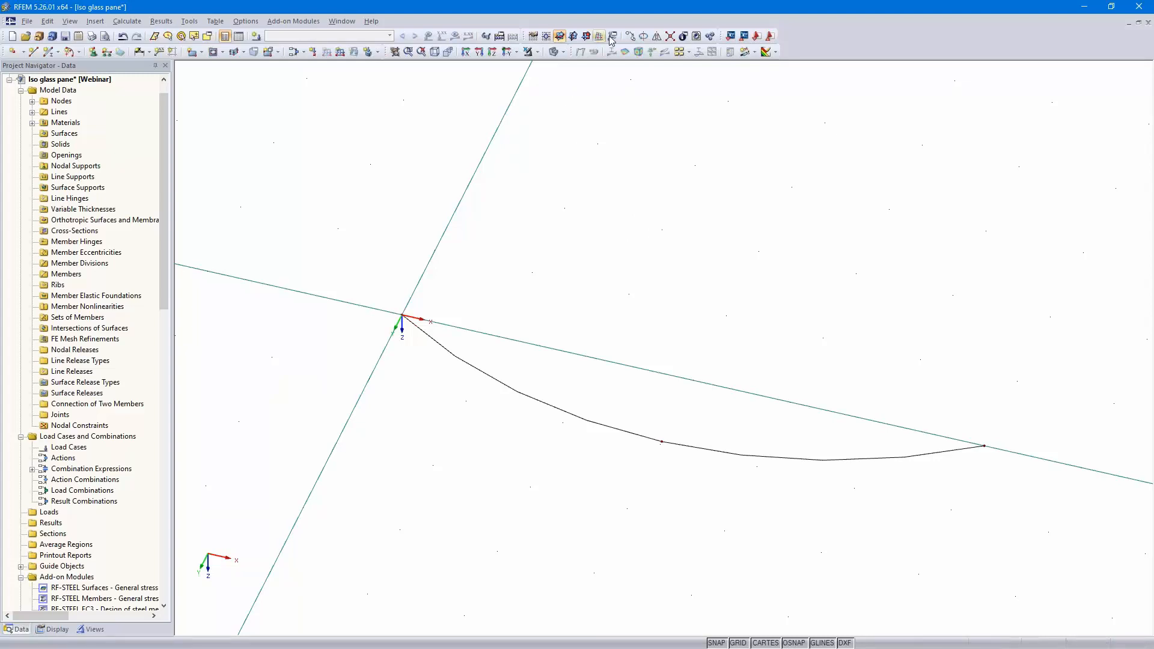
# - Copy the arc once by -1.7 m in Z, creating a new surface between the arc and its copy
pyautogui.click(582, 419)
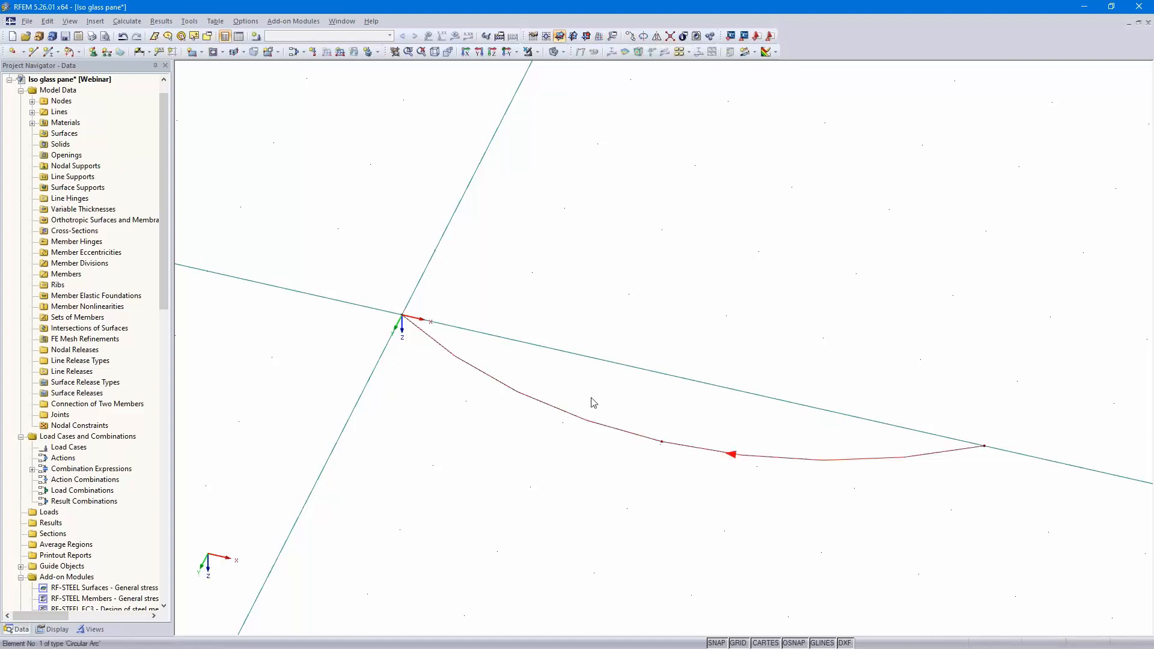
pyautogui.click(630, 36)
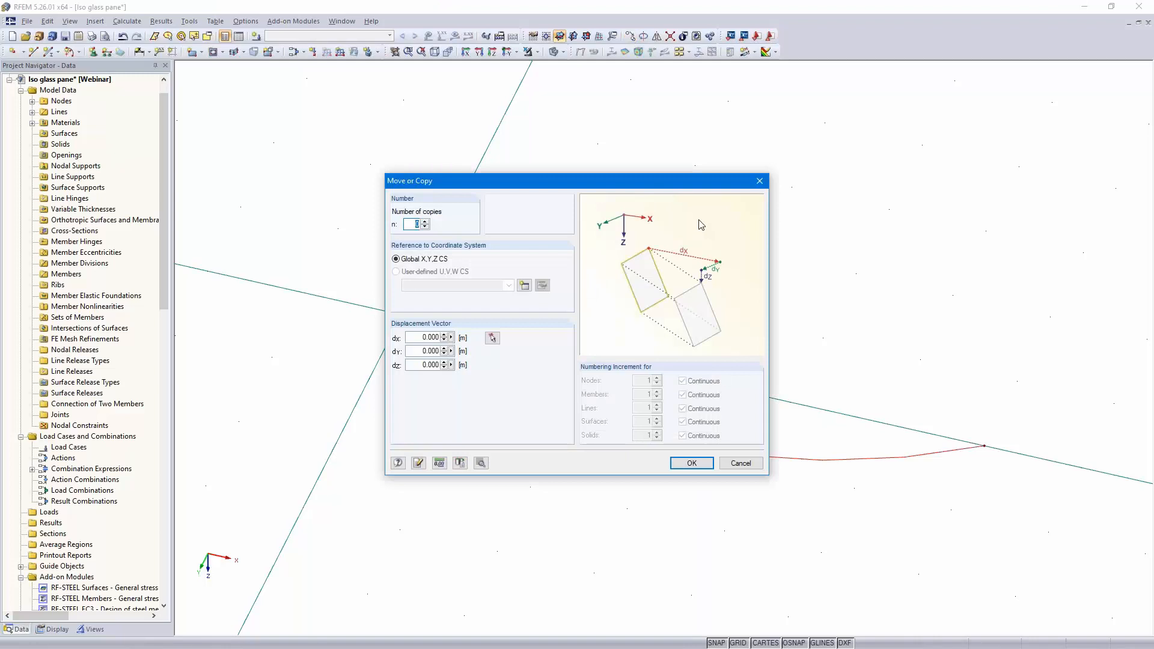
pyautogui.click(425, 222)
pyautogui.click(416, 364)
pyautogui.write('-1.7')
pyautogui.click(481, 463)
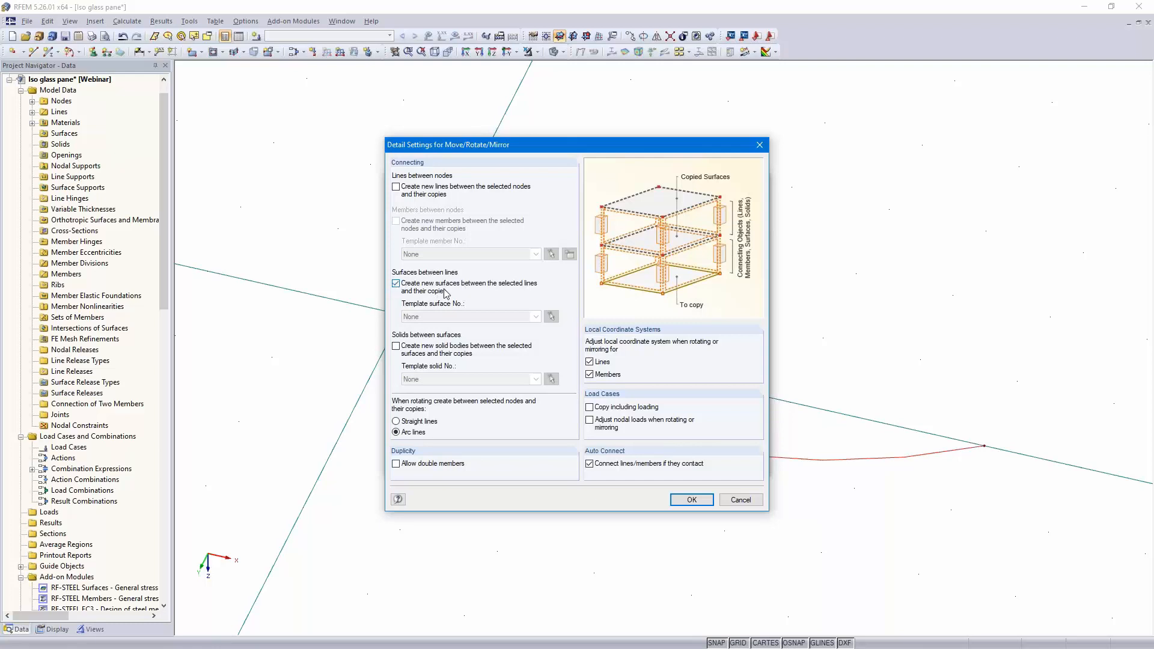
pyautogui.click(691, 500)
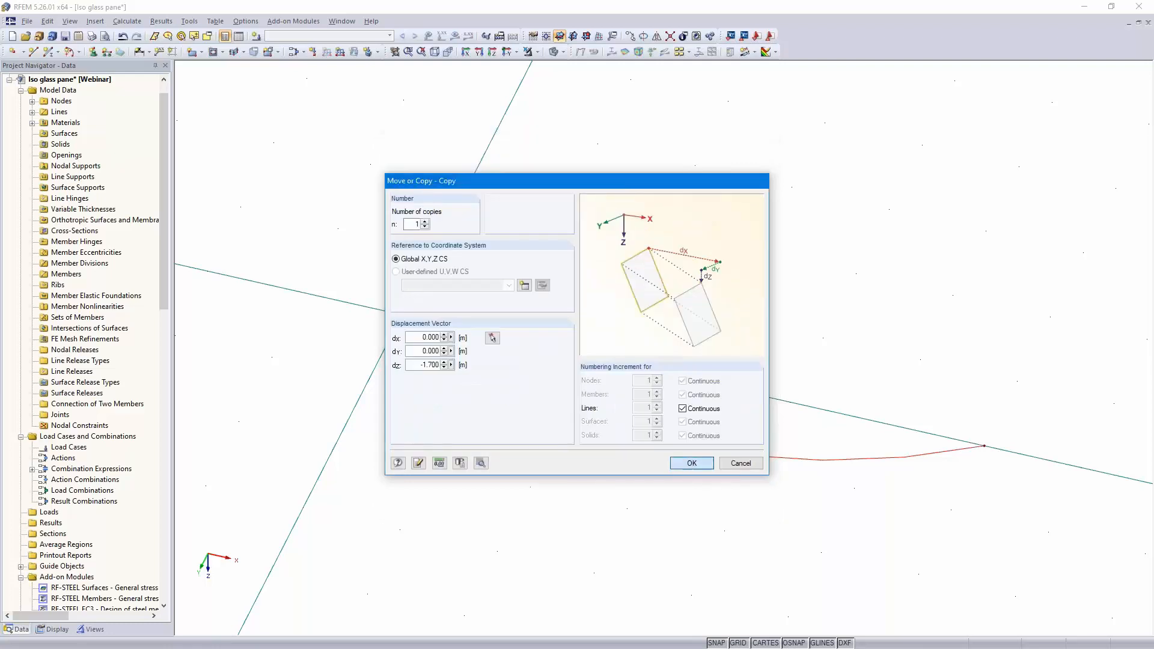
pyautogui.click(691, 462)
# - Check the geometry and stiffness type in the curved surface's properties, and close them without changes
pyautogui.scroll(-2, 676, 484)
pyautogui.keyDown('ctrl'); pyautogui.moveTo(676, 484); pyautogui.dragTo(863, 375, button='middle'); pyautogui.keyUp('ctrl')
pyautogui.scroll(-2, 828, 420)
pyautogui.scroll(5, 826, 420)
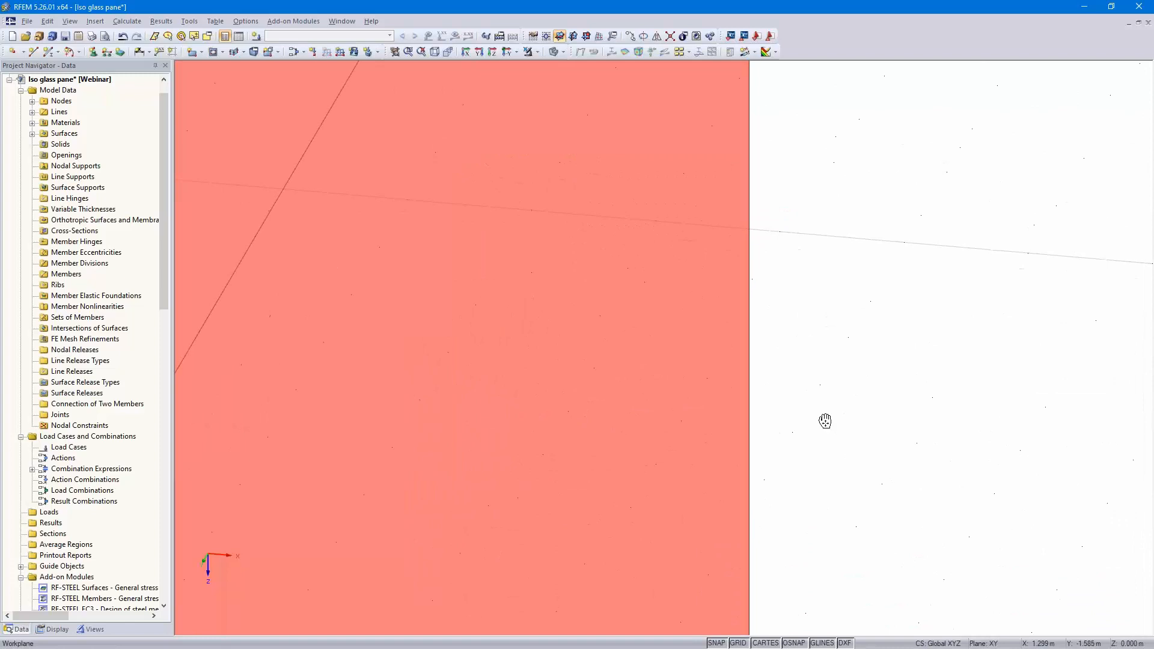
pyautogui.scroll(-3, 830, 424)
pyautogui.scroll(-2, 829, 424)
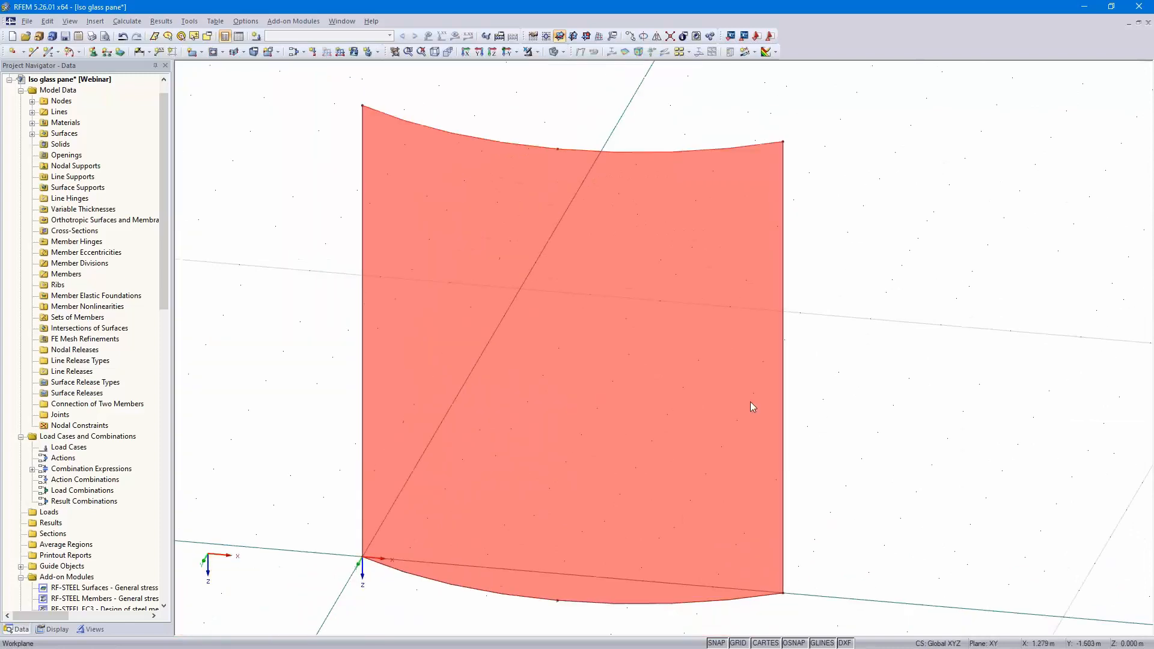
pyautogui.doubleClick(720, 383)
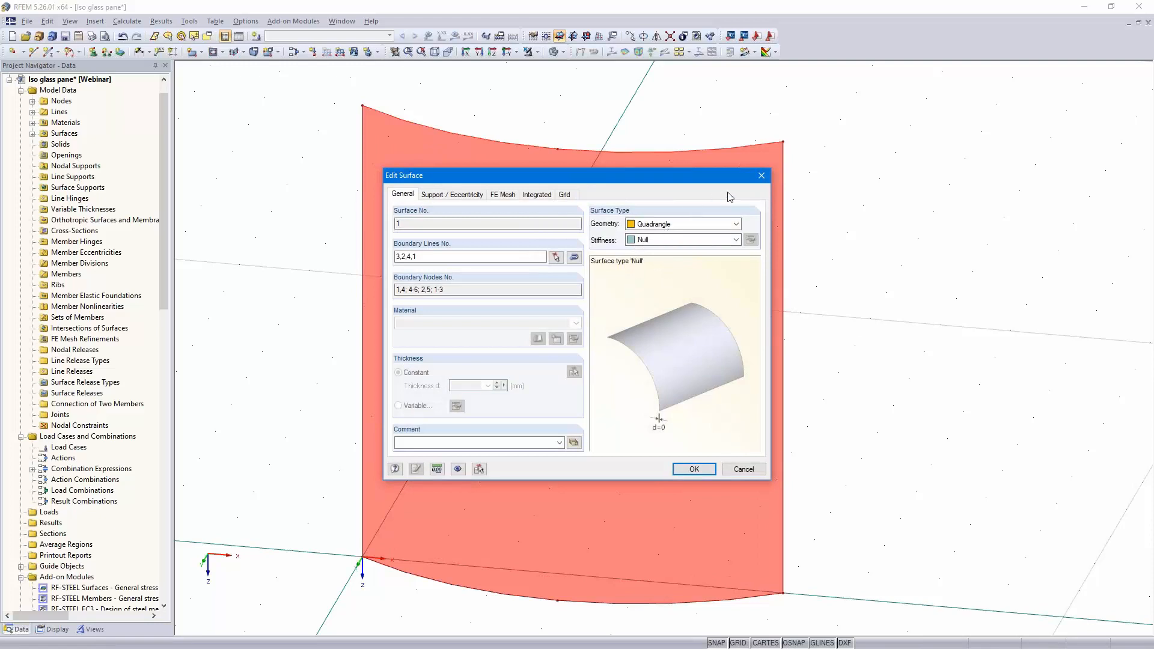
pyautogui.click(761, 176)
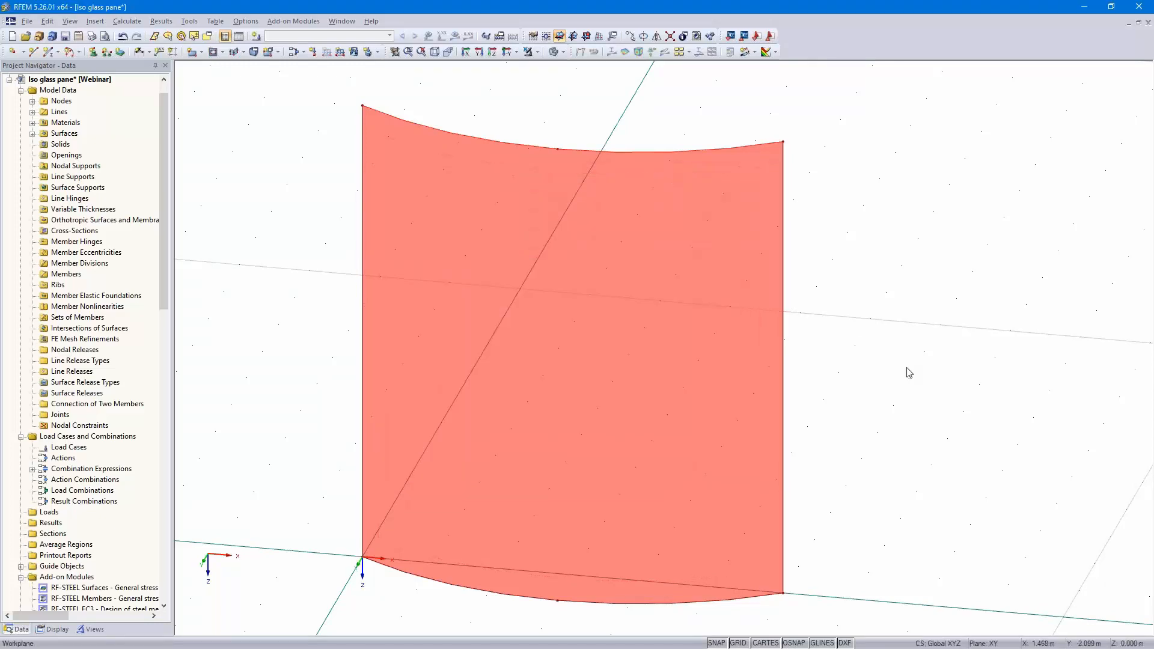
# - Divide the surface's bottom arc with a new node 0.2 m from the line start
pyautogui.moveTo(899, 367); pyautogui.dragTo(919, 345, button='middle')
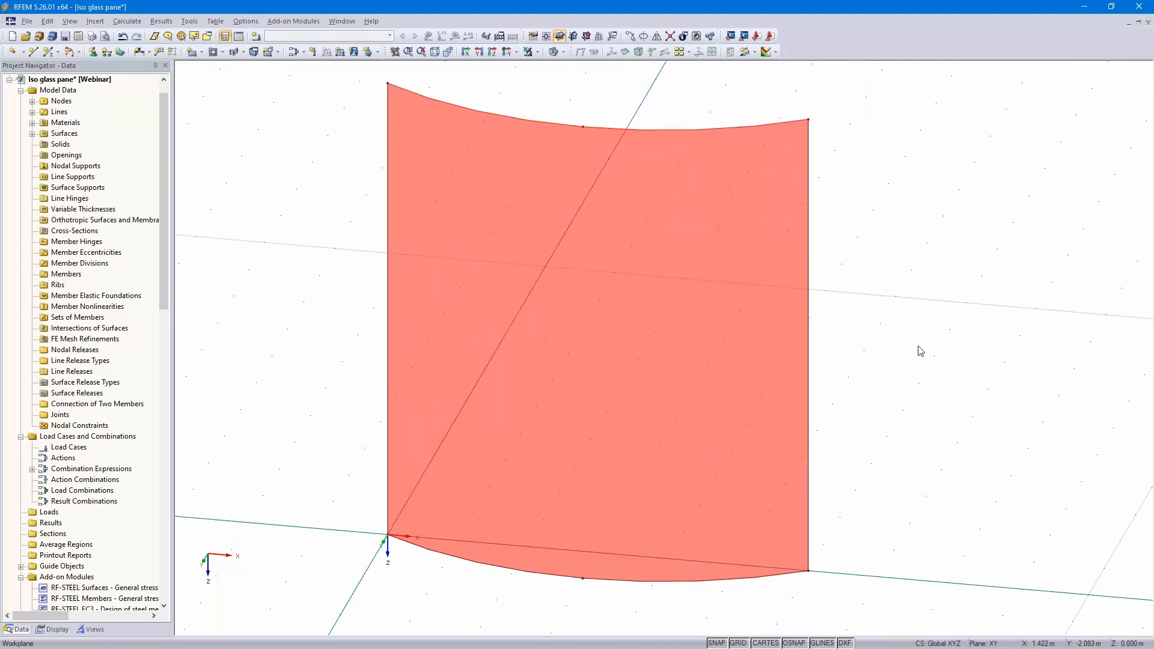
pyautogui.scroll(5, 881, 387)
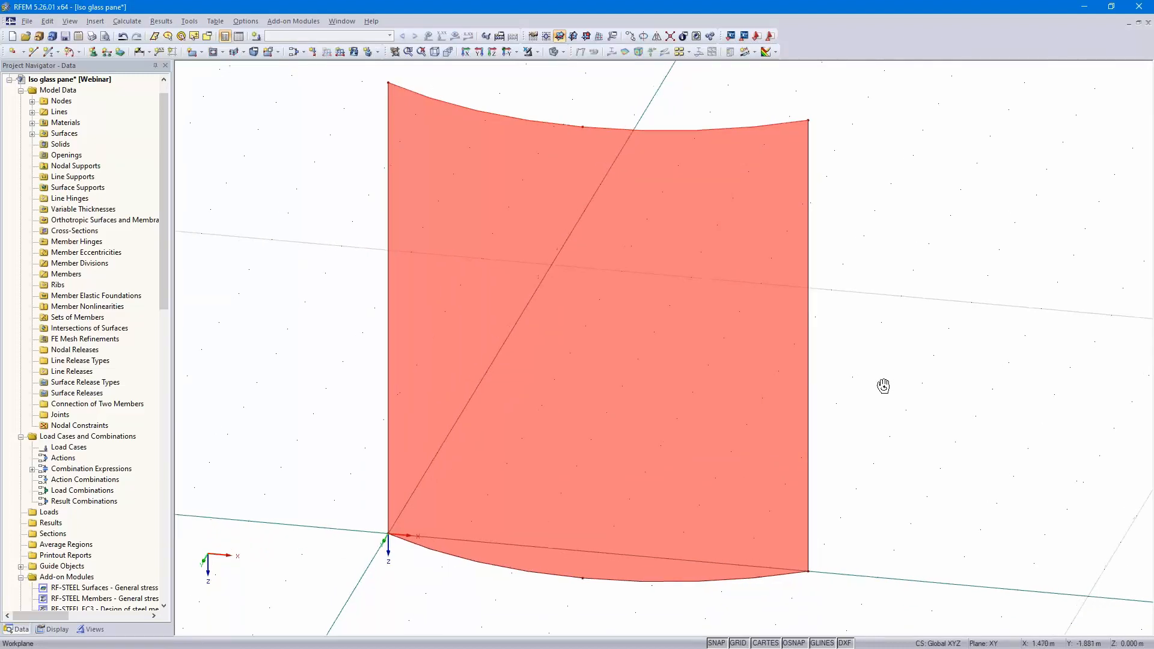
pyautogui.scroll(-1, 978, 334)
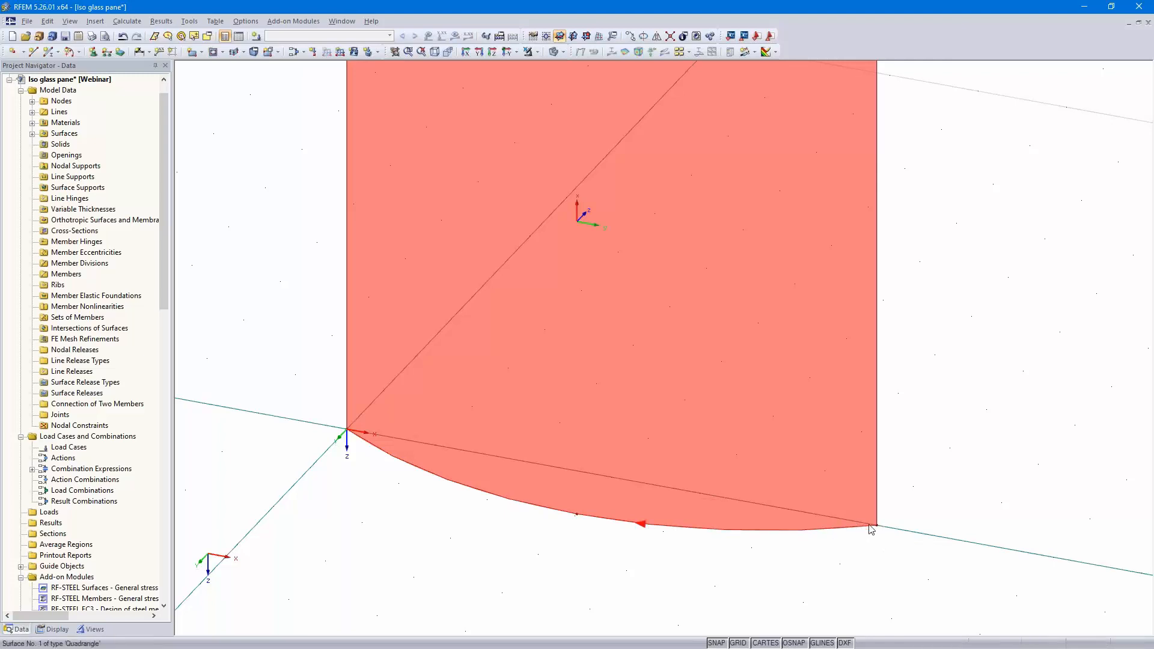
pyautogui.rightClick(767, 534)
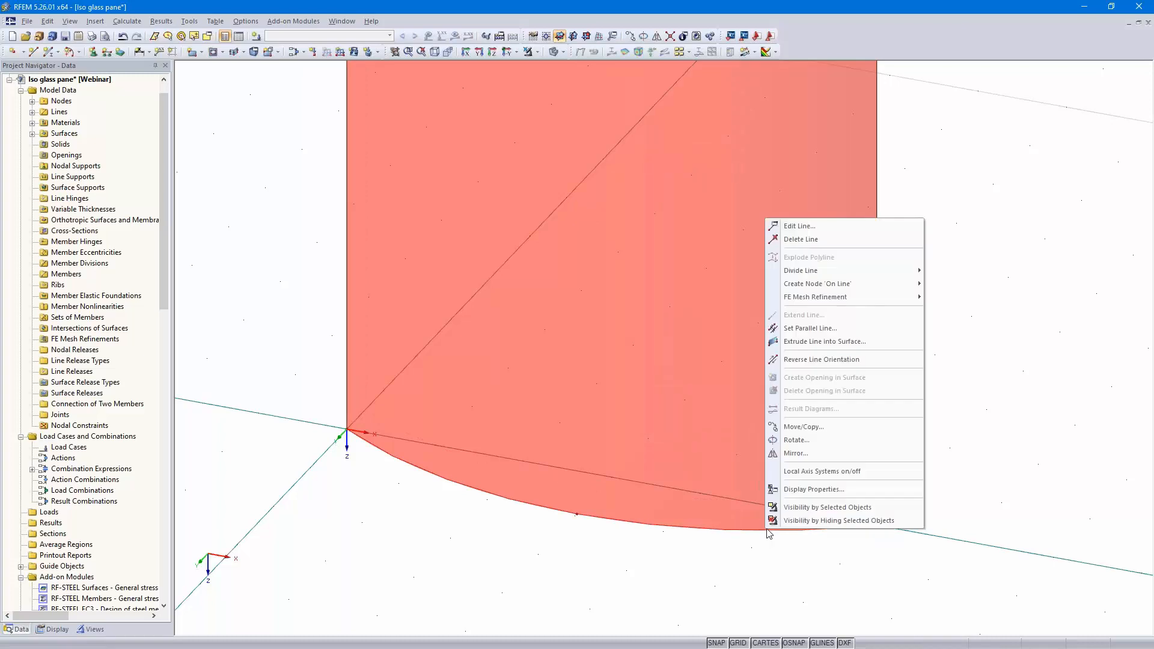
pyautogui.moveTo(810, 274)
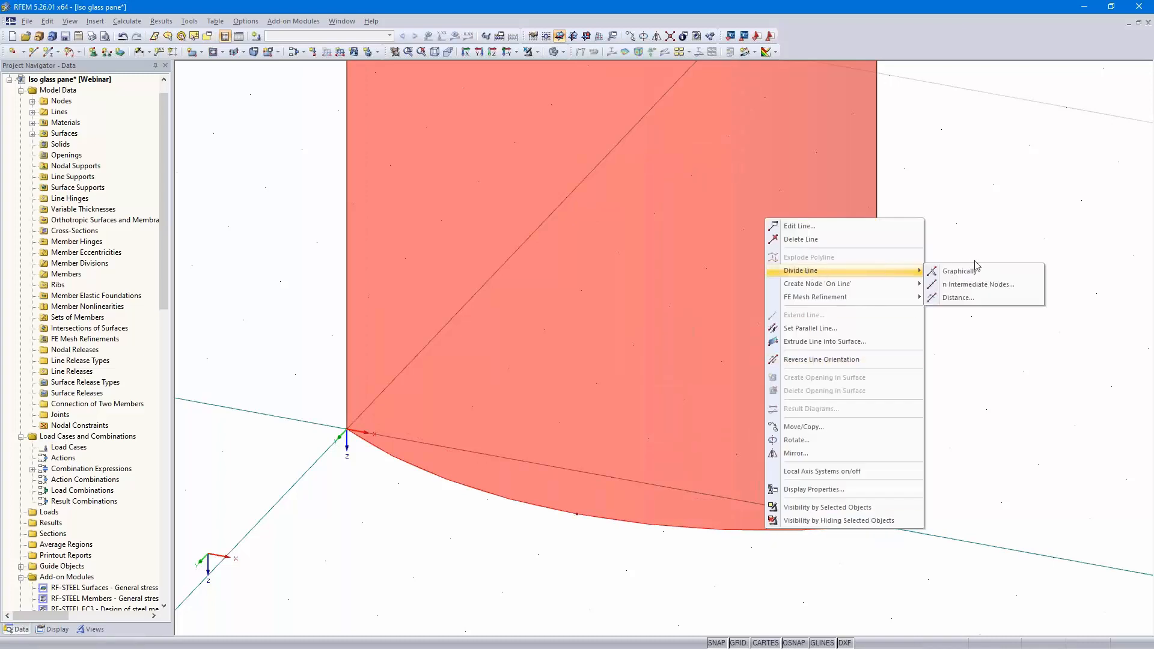
pyautogui.click(975, 298)
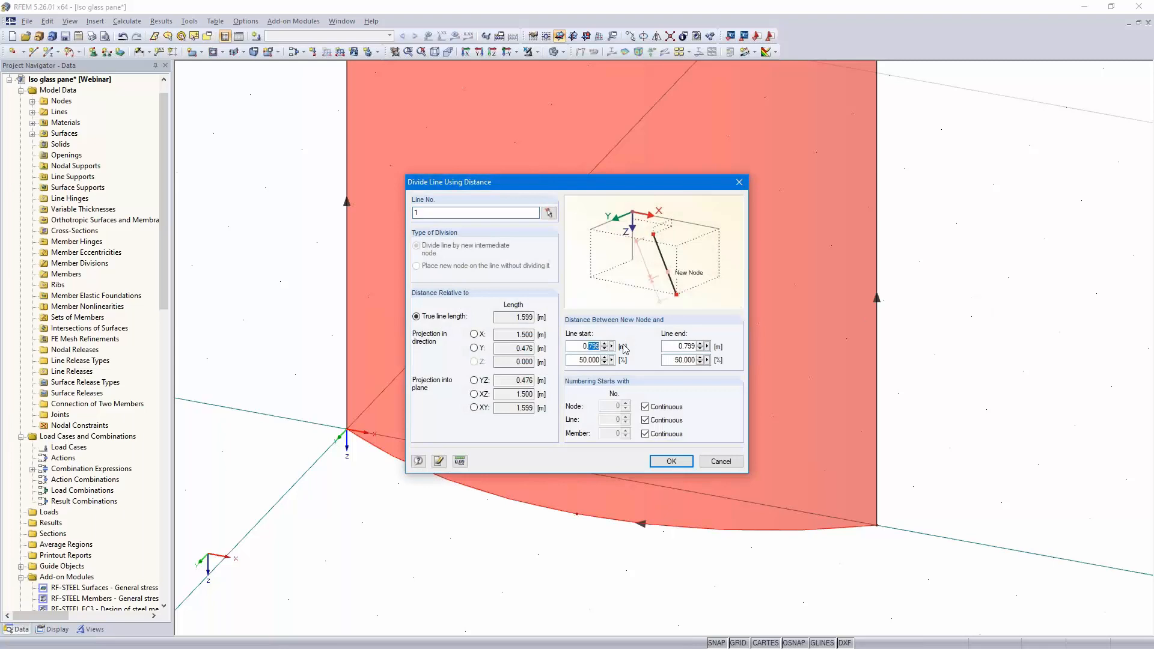
pyautogui.write('2')
pyautogui.click(672, 461)
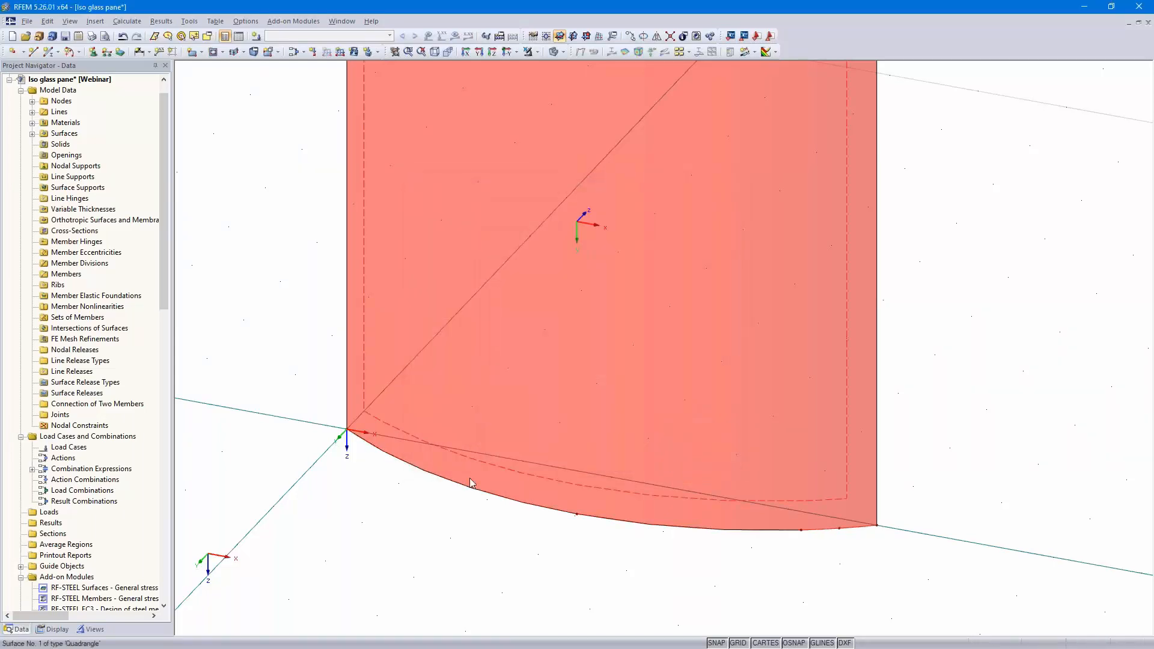
# - Divide the remaining long segment of the bottom arc with a new node 0.2 m from the line end
pyautogui.rightClick(455, 486)
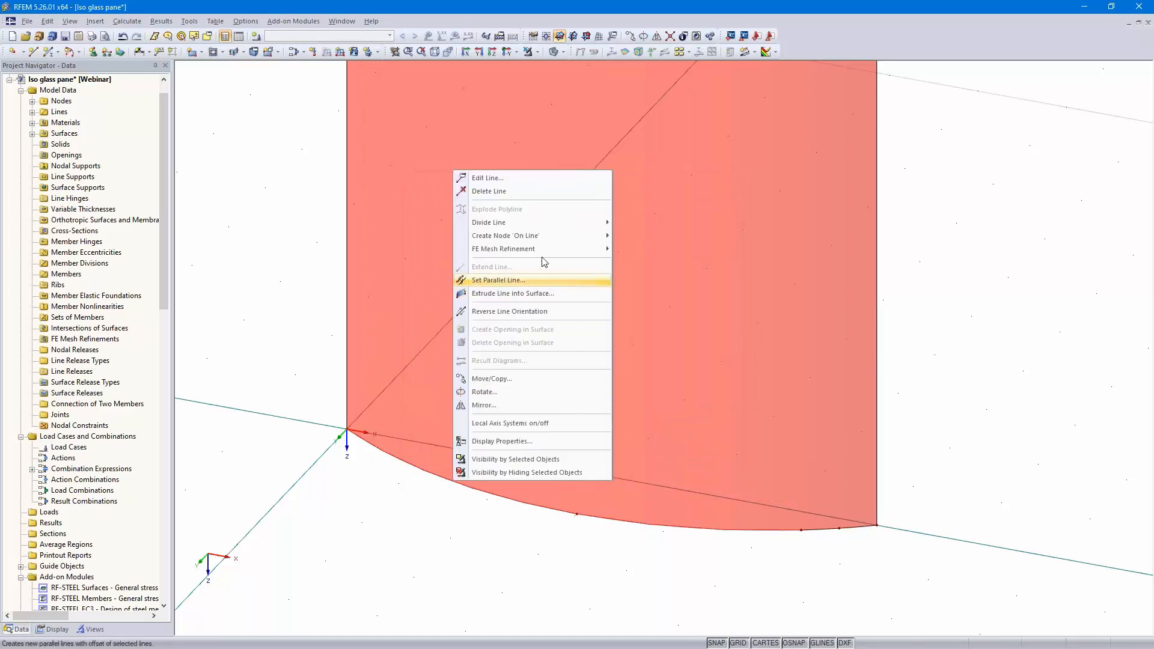
pyautogui.moveTo(582, 226)
pyautogui.click(647, 249)
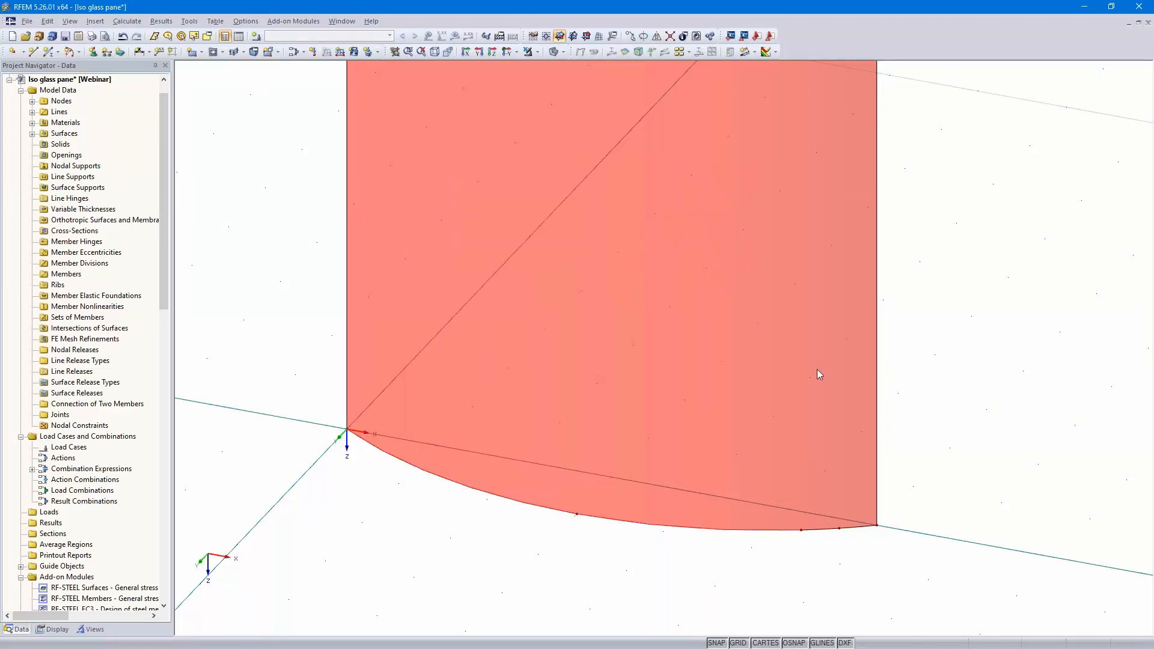
pyautogui.moveTo(680, 347); pyautogui.dragTo(721, 346)
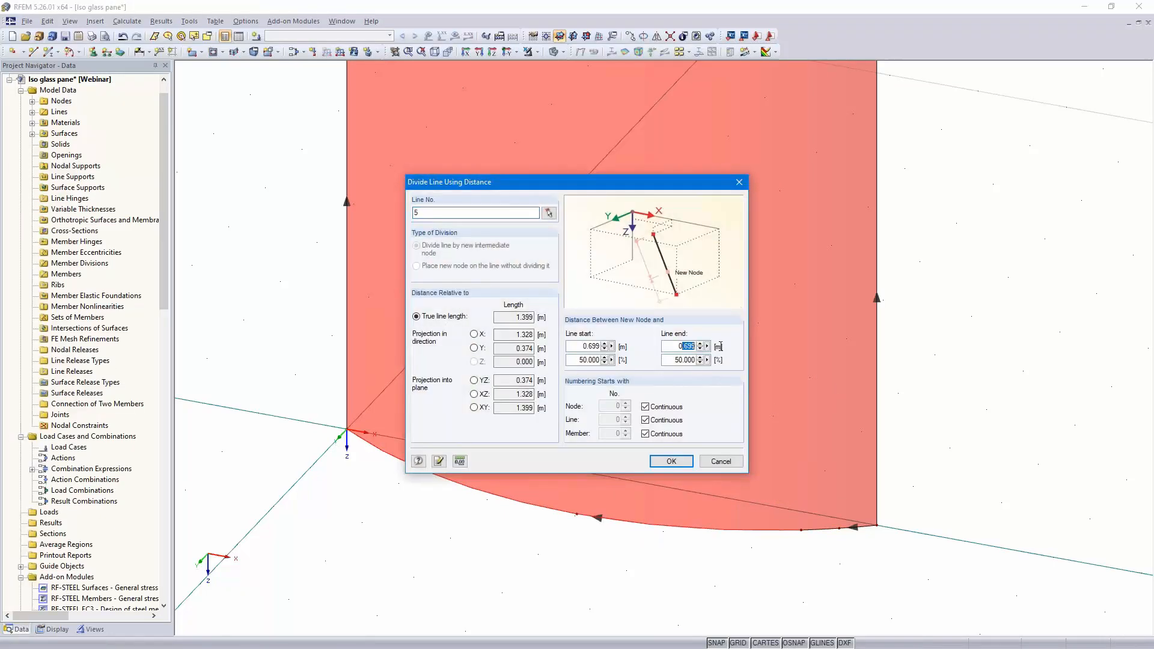
pyautogui.write('2')
pyautogui.press('BackSpace')
pyautogui.write('.2')
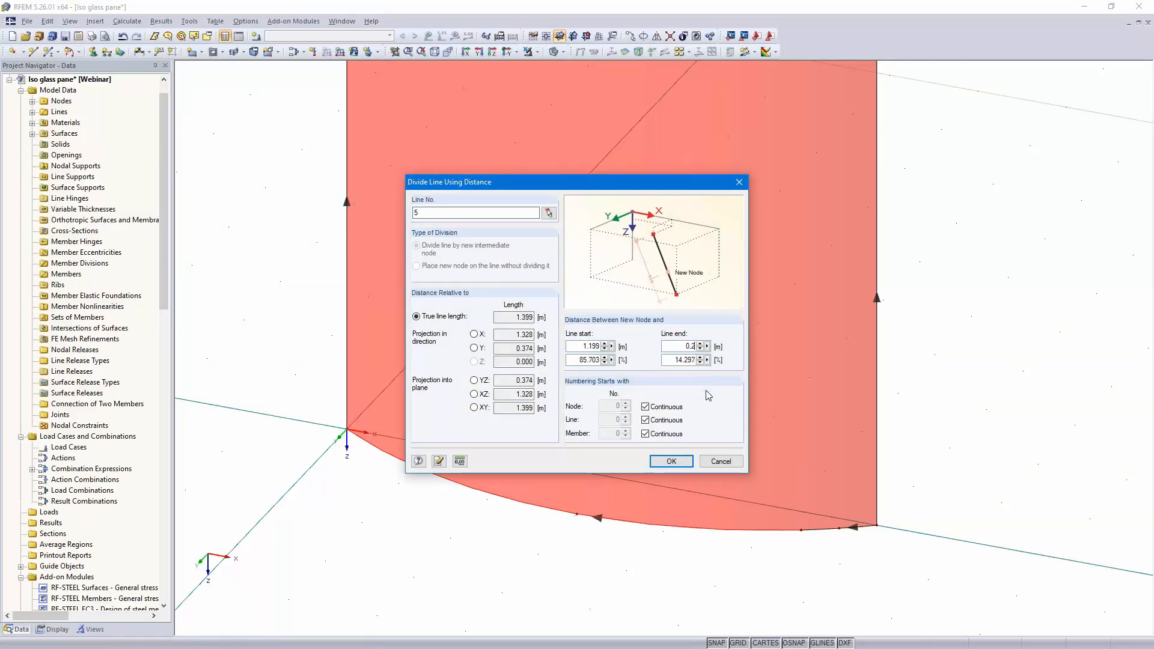
pyautogui.click(671, 461)
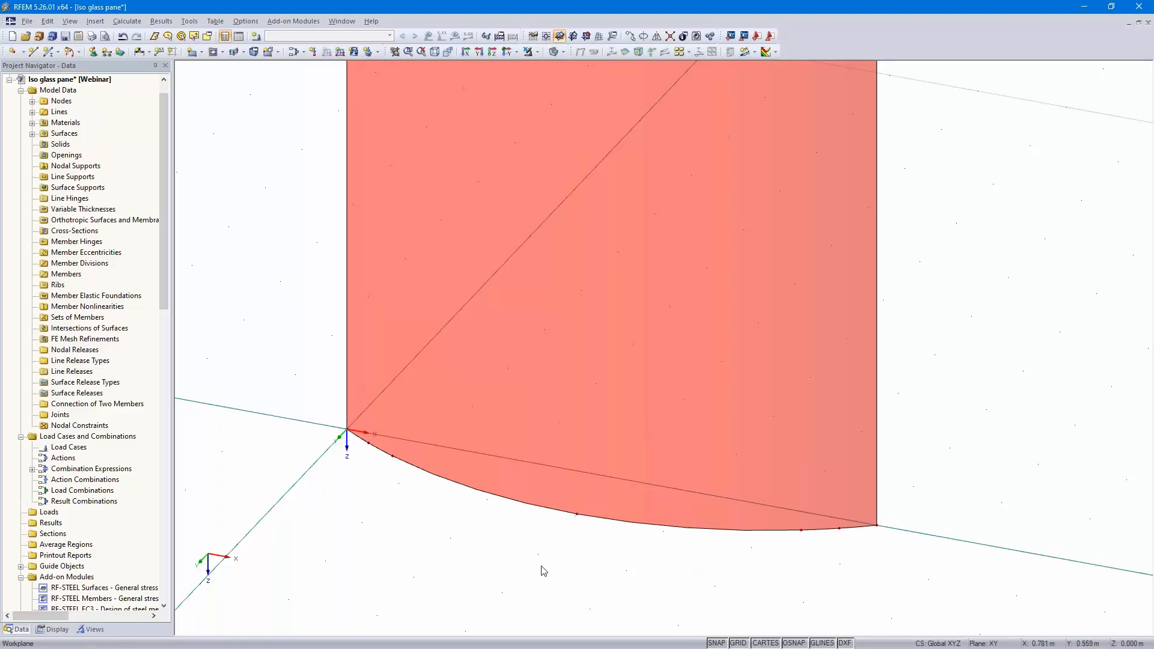
# - Create the first load case with the description Self-weight
pyautogui.keyDown('ctrl'); pyautogui.moveTo(774, 404); pyautogui.dragTo(751, 528, button='middle'); pyautogui.keyUp('ctrl')
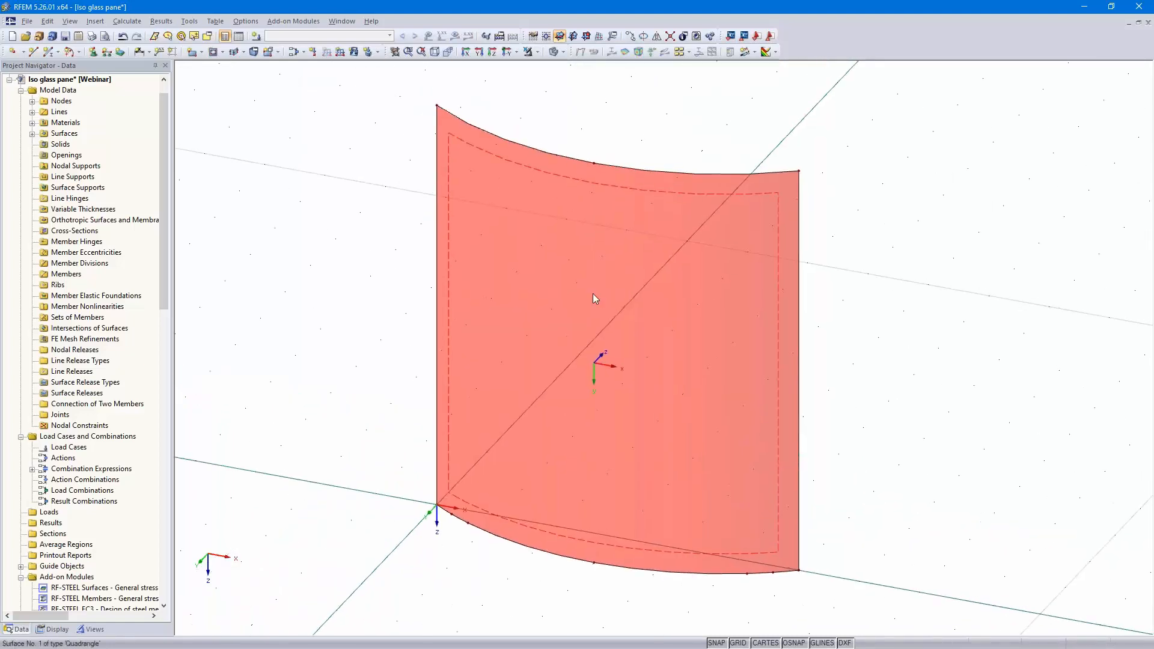
pyautogui.click(256, 37)
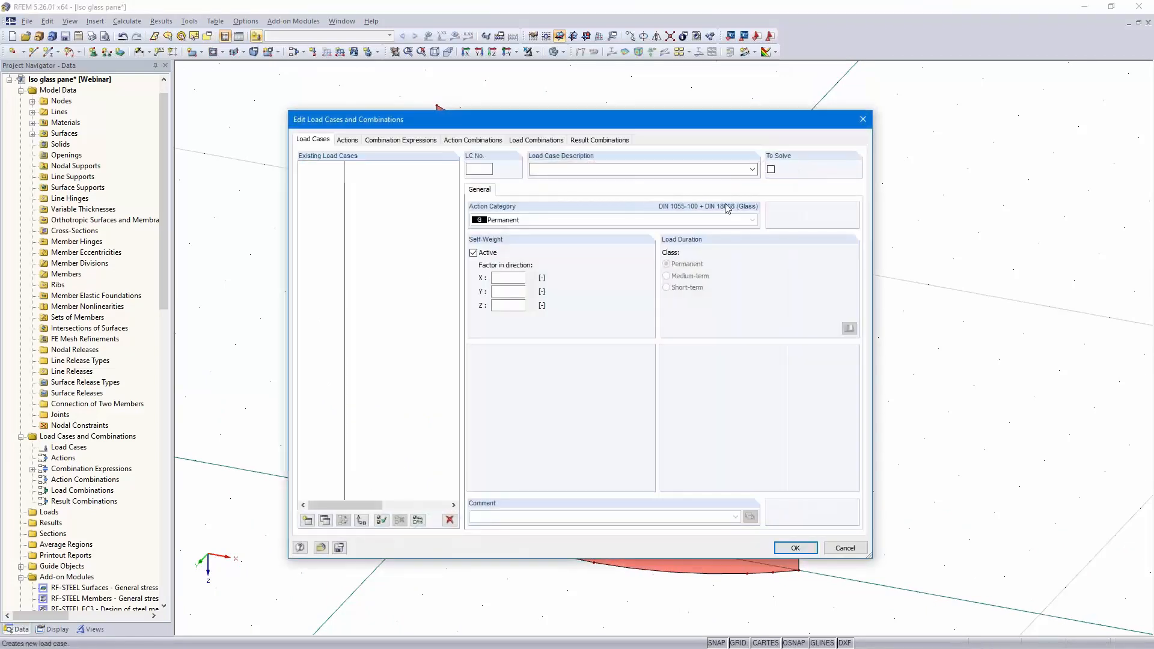
pyautogui.click(752, 170)
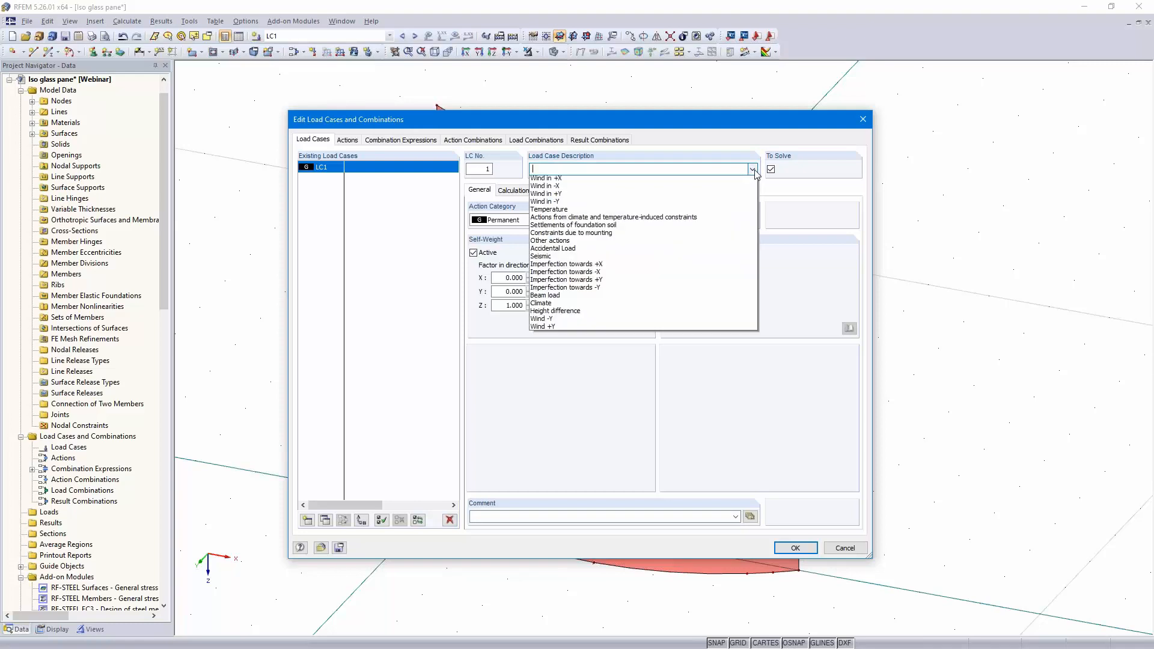
pyautogui.scroll(5, 669, 181)
pyautogui.click(669, 177)
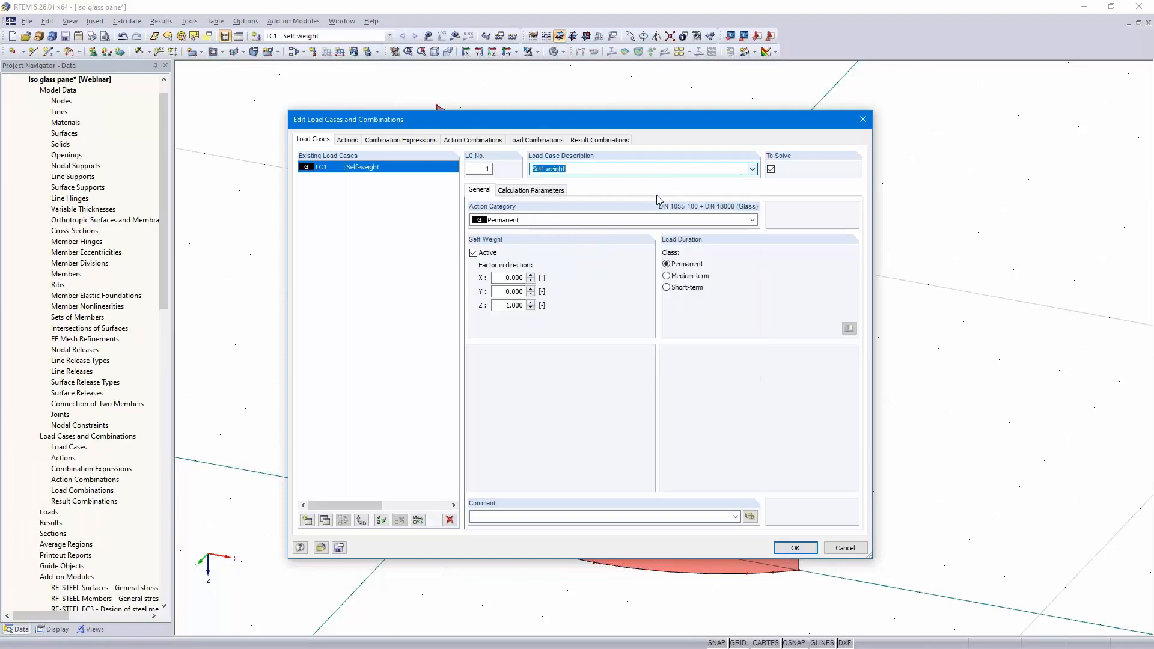
# - Add load case LC2 with the description Wind and keep its action category as Wind
pyautogui.click(306, 520)
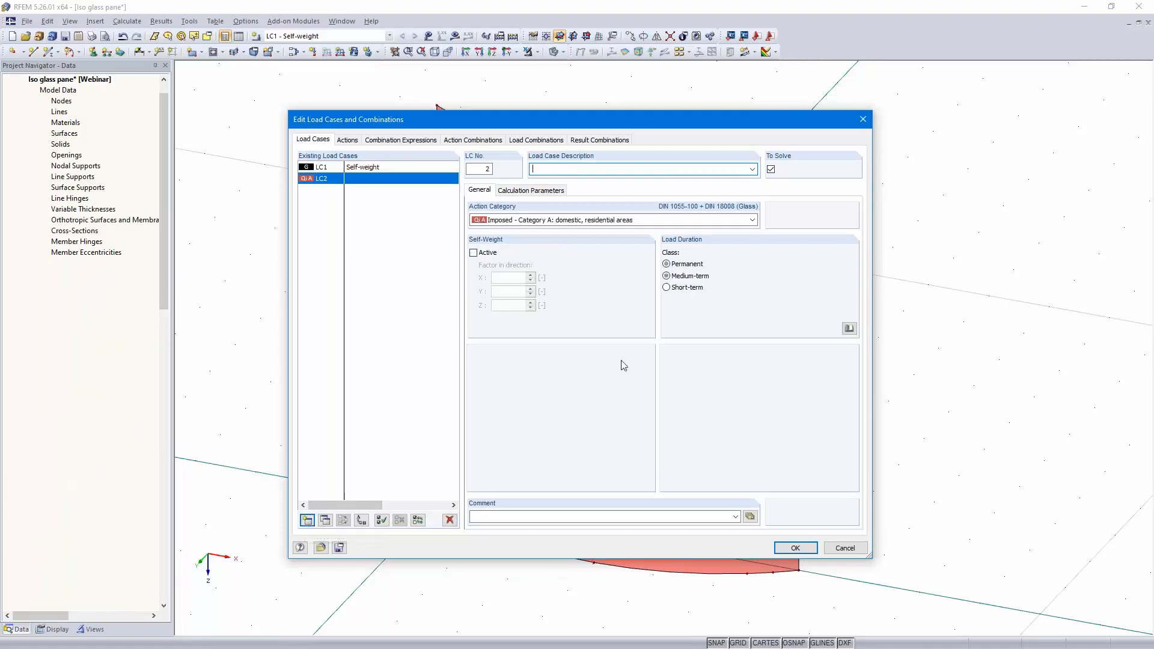
pyautogui.click(752, 170)
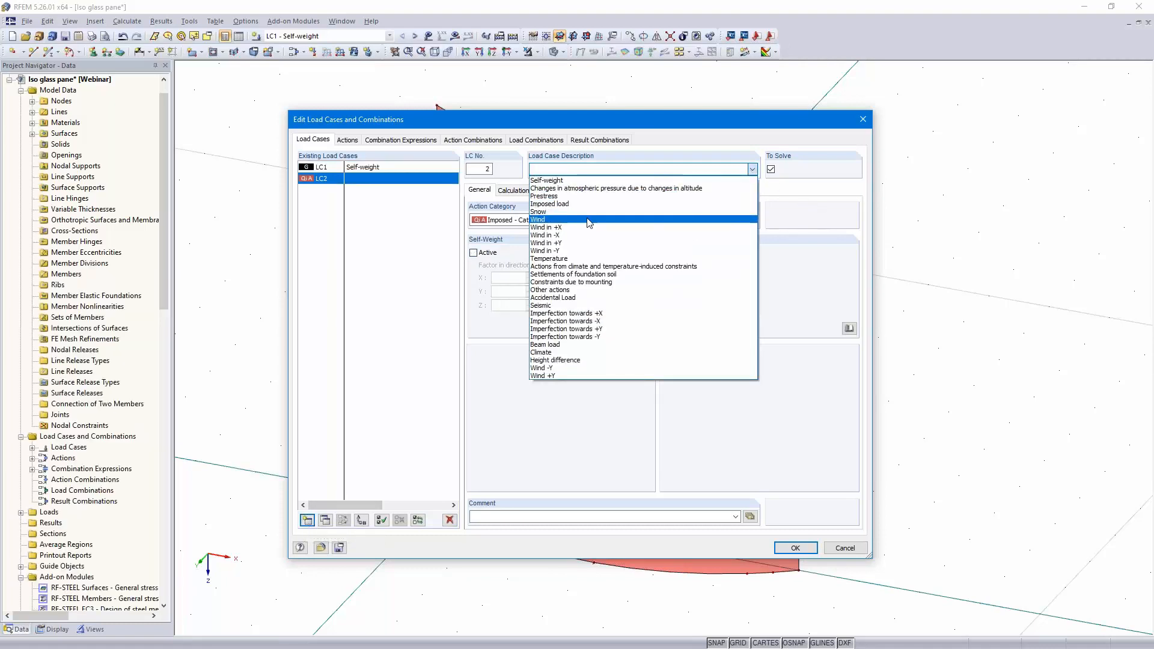
pyautogui.click(587, 223)
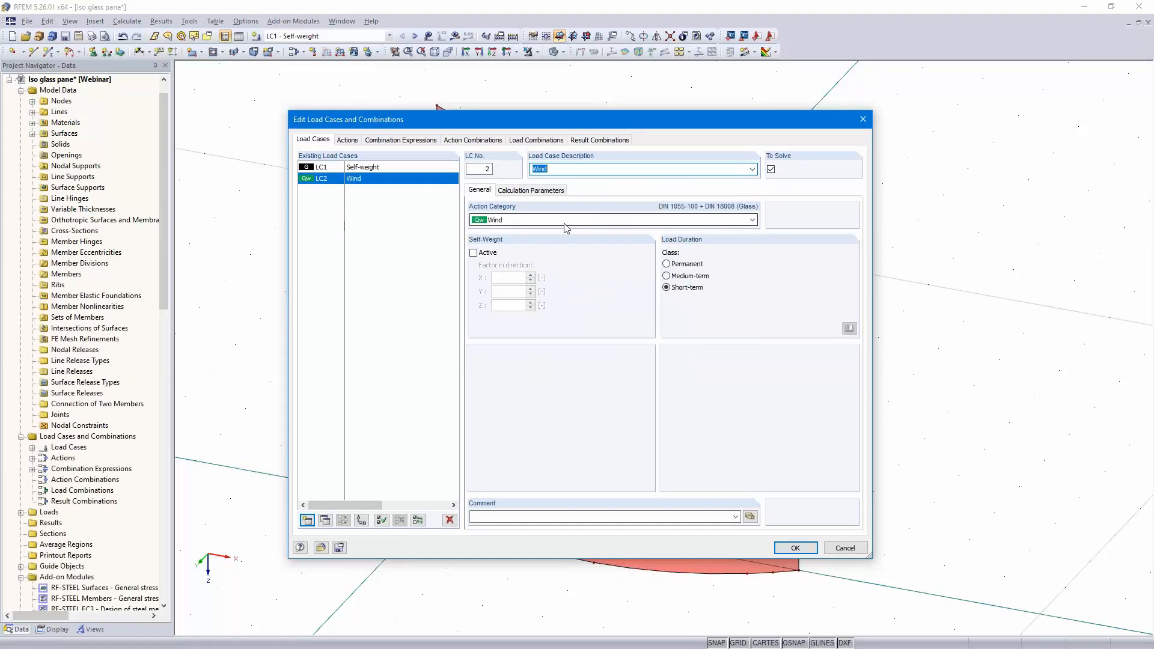
pyautogui.click(525, 222)
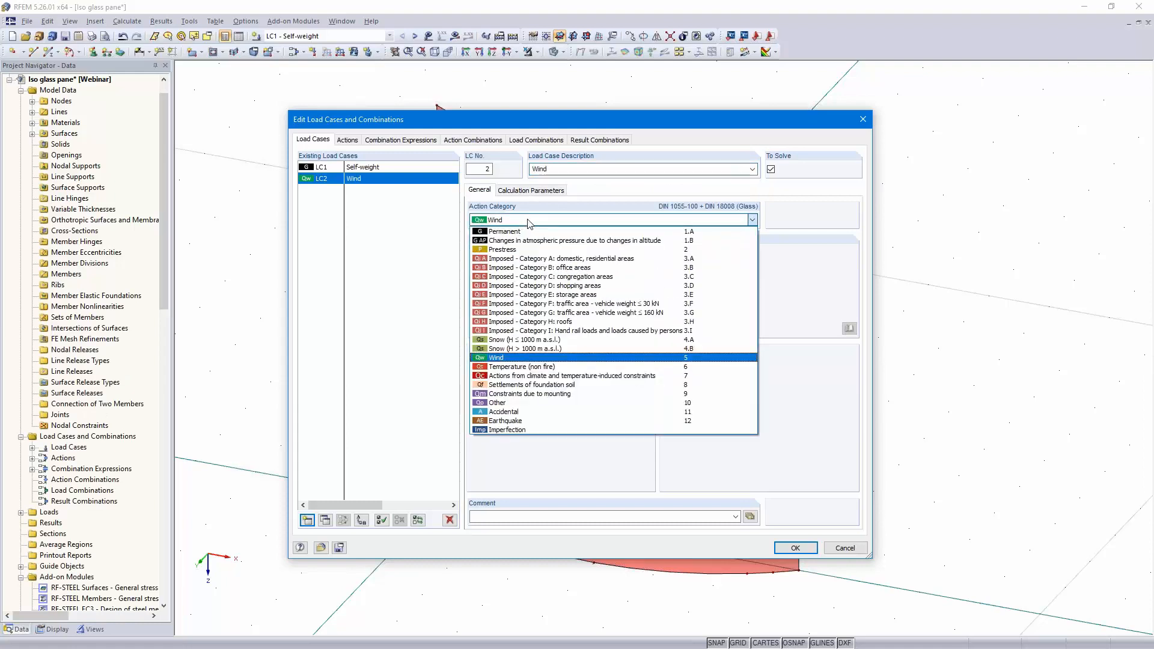
pyautogui.click(528, 222)
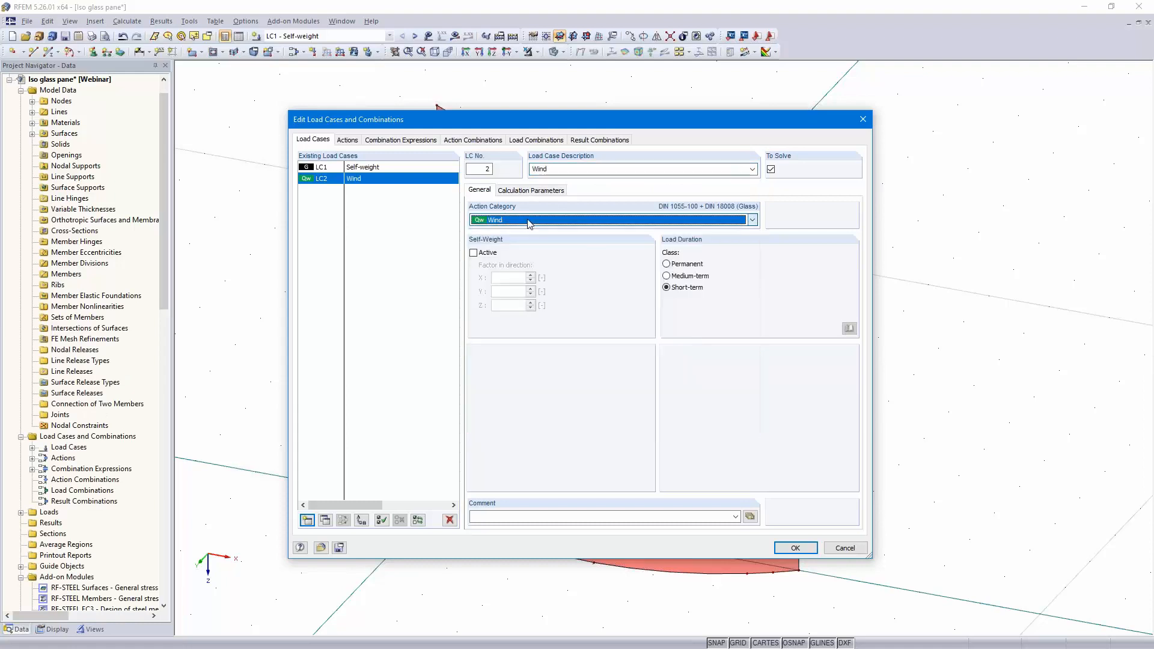
# - Add load case LC3 'Height difference' with the action category 'Changes in atmospheric pressure due to changes in altitude'
pyautogui.click(307, 520)
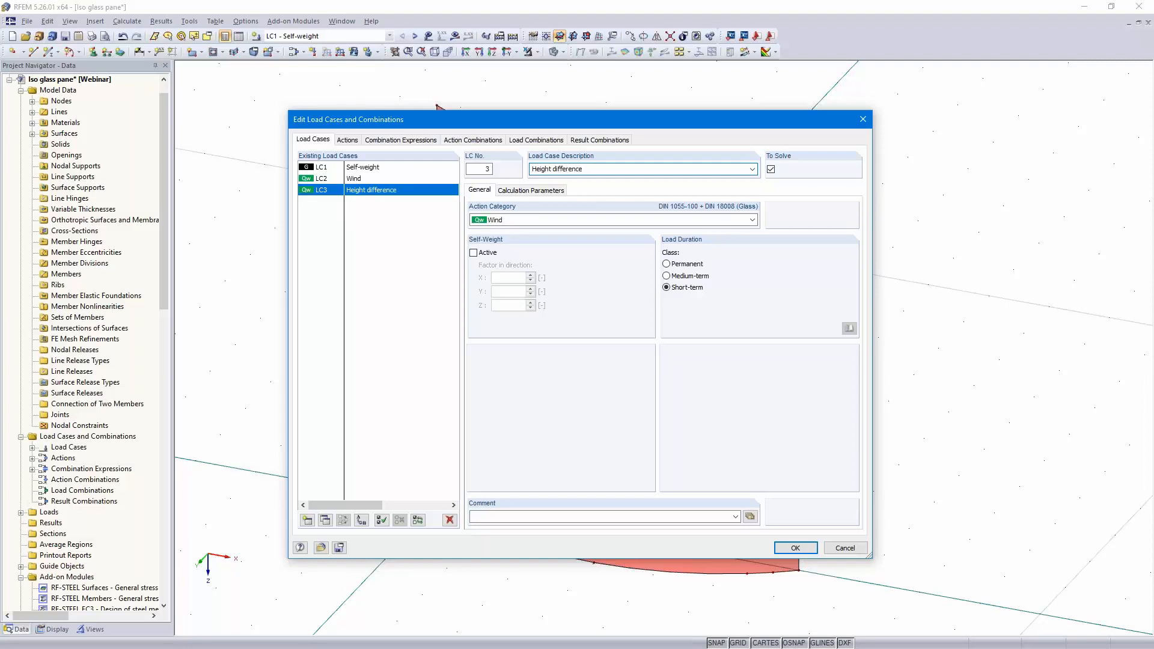
pyautogui.click(533, 221)
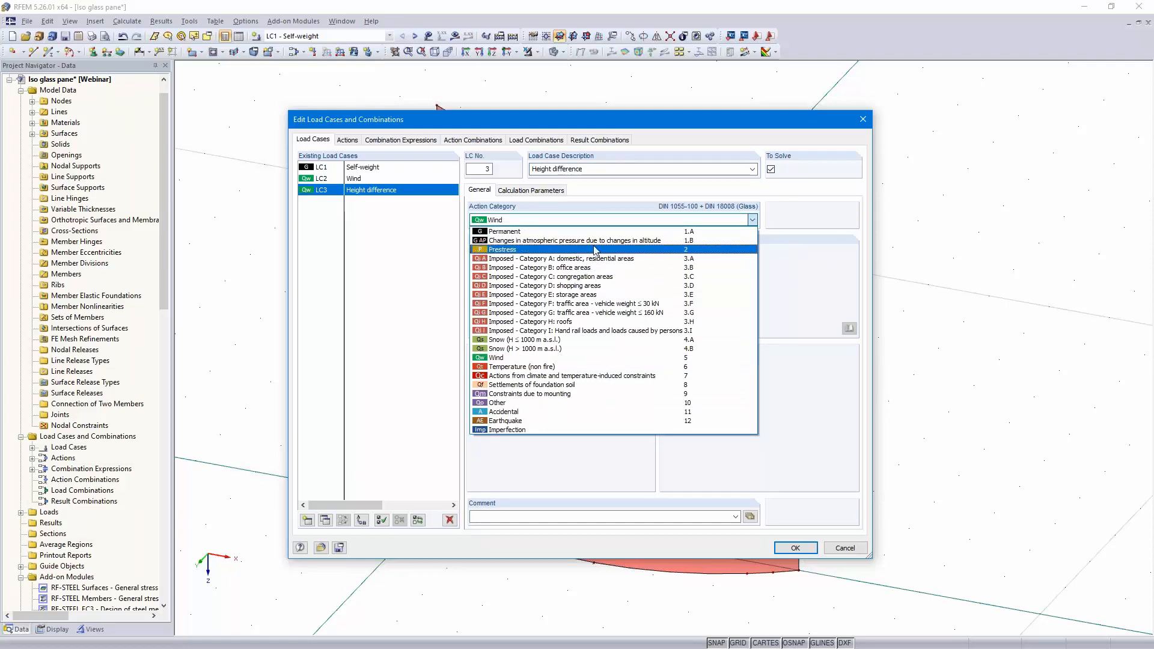
pyautogui.click(678, 241)
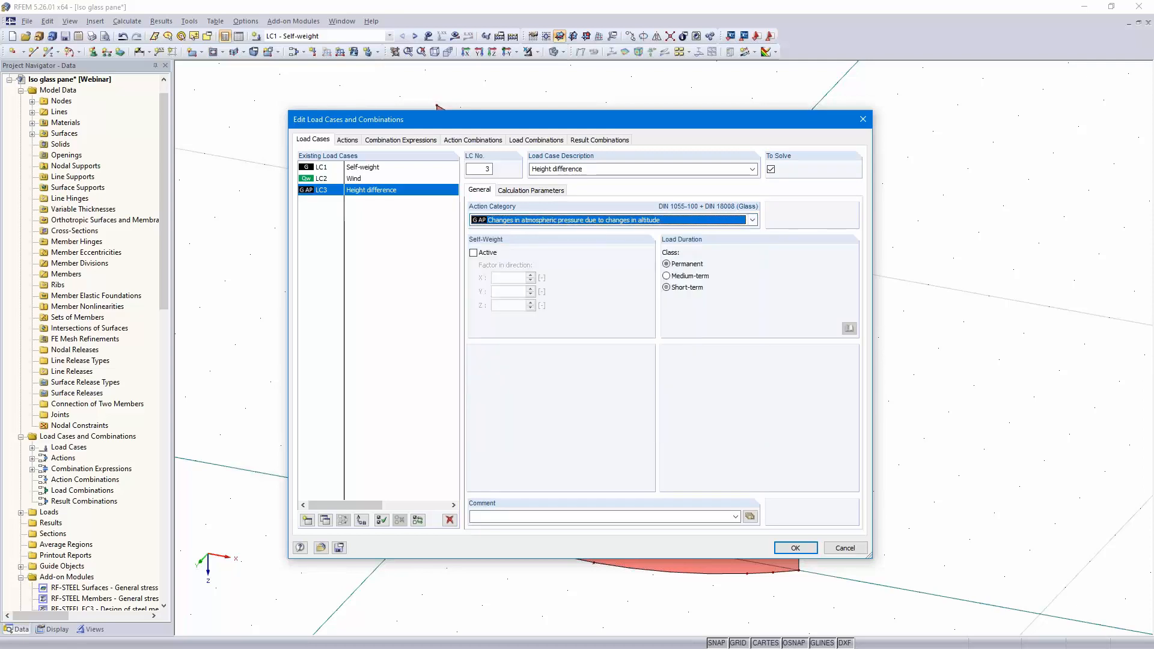
# - Add load case LC4 'Climate' with the action category 'Actions from climate and temperature-induced constraints'
pyautogui.click(308, 521)
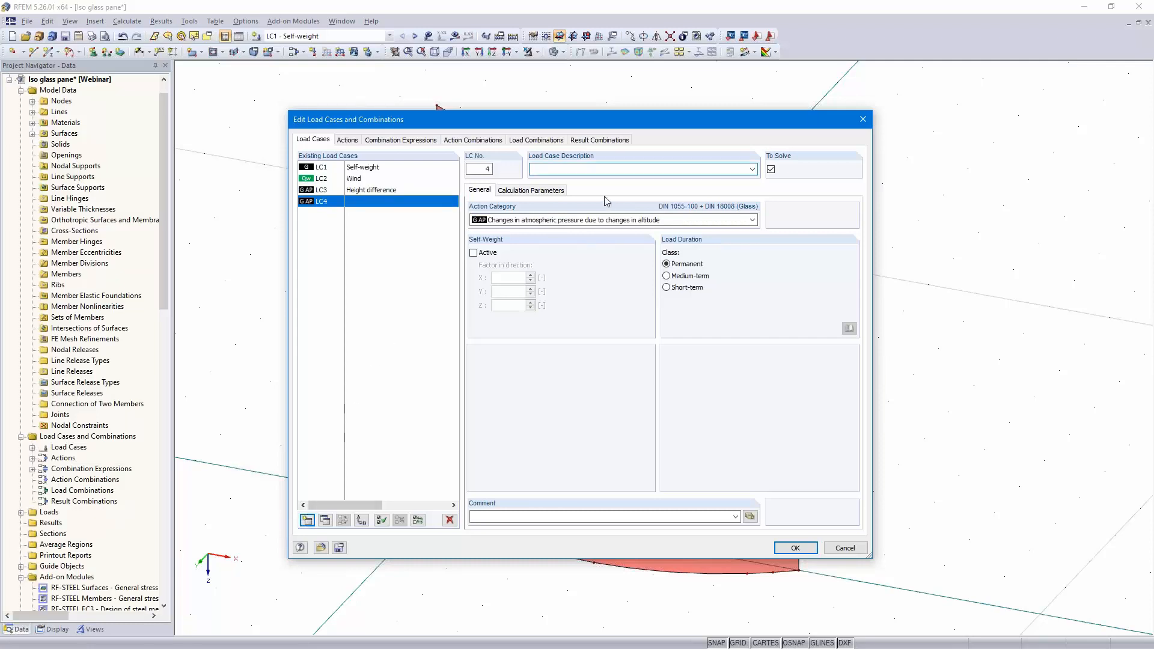
pyautogui.write('Climate')
pyautogui.click(751, 220)
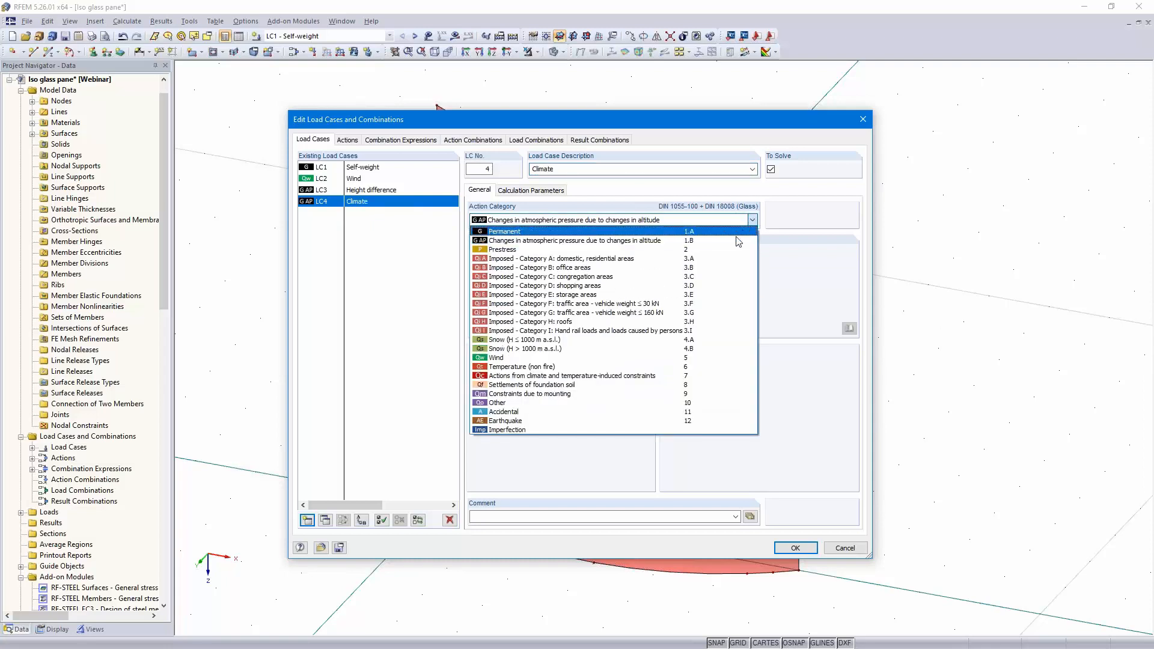
pyautogui.click(671, 377)
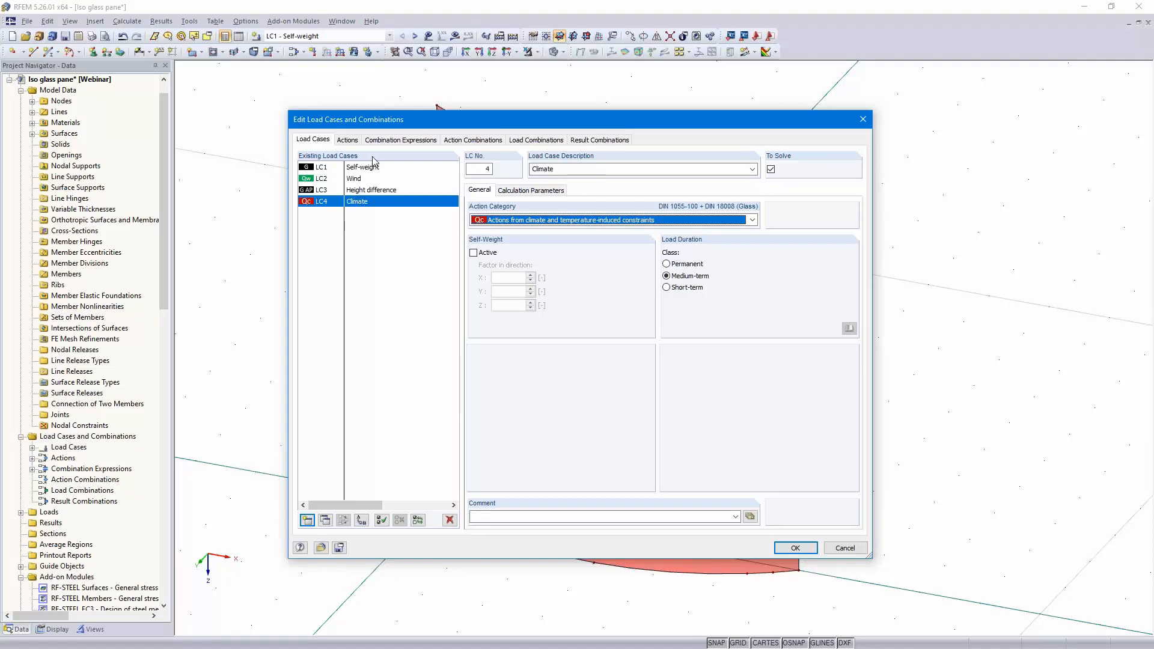
# - Review the generated combination expressions, load combinations and result combinations, and accept the load case definitions
pyautogui.click(397, 140)
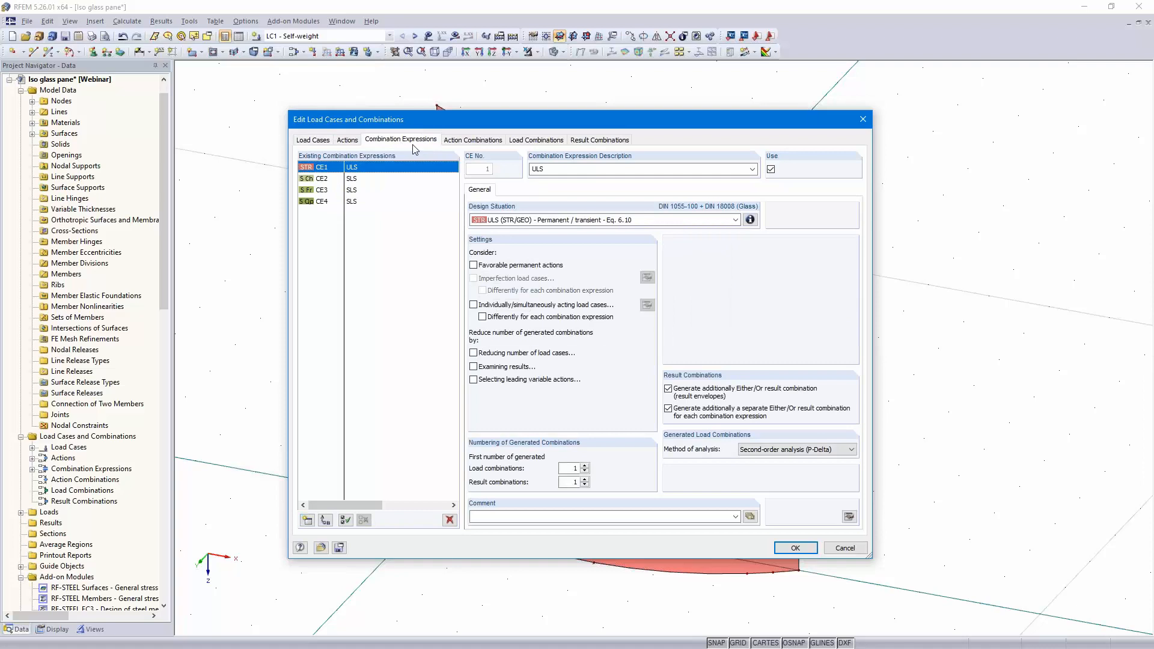
pyautogui.click(534, 141)
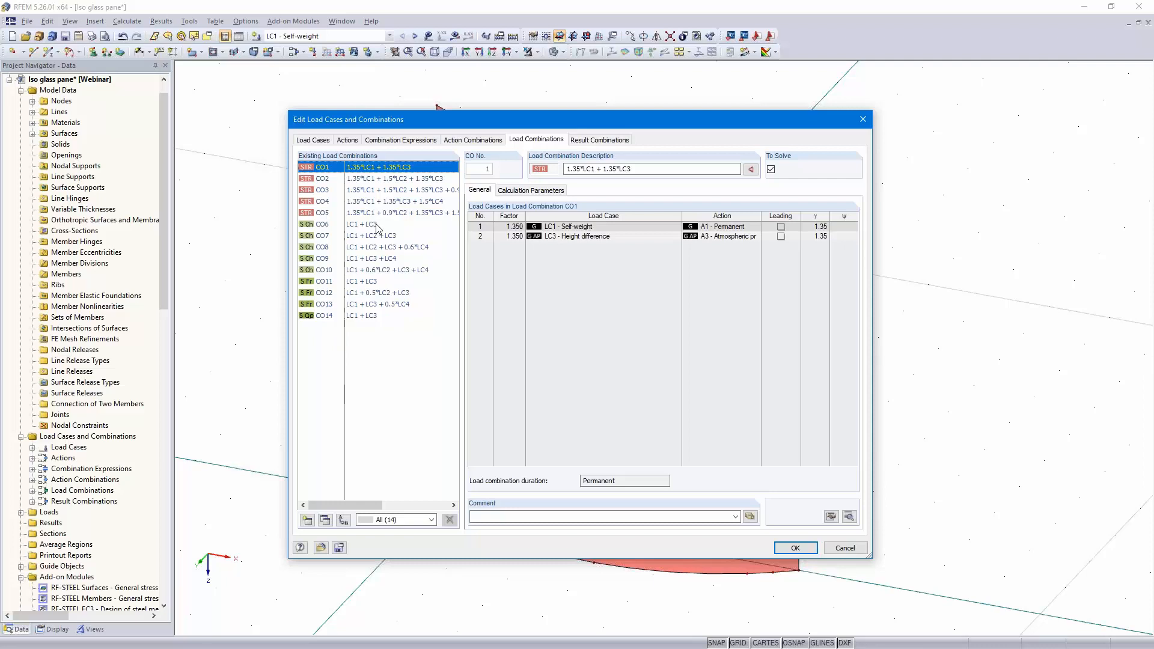
pyautogui.click(596, 140)
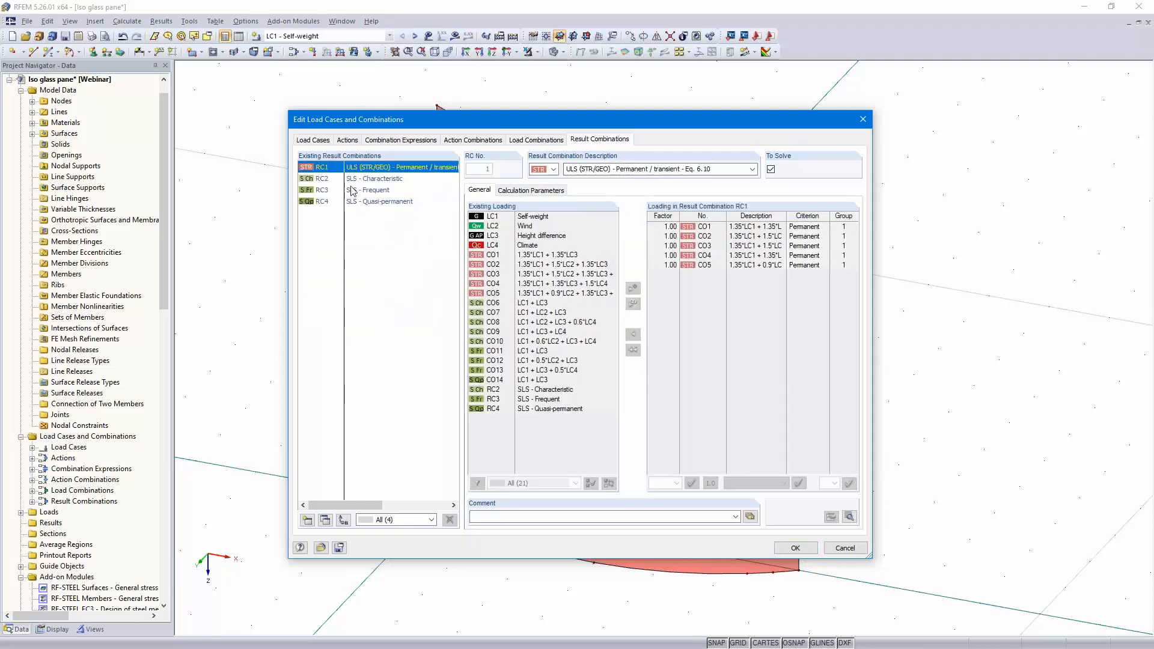
pyautogui.click(795, 548)
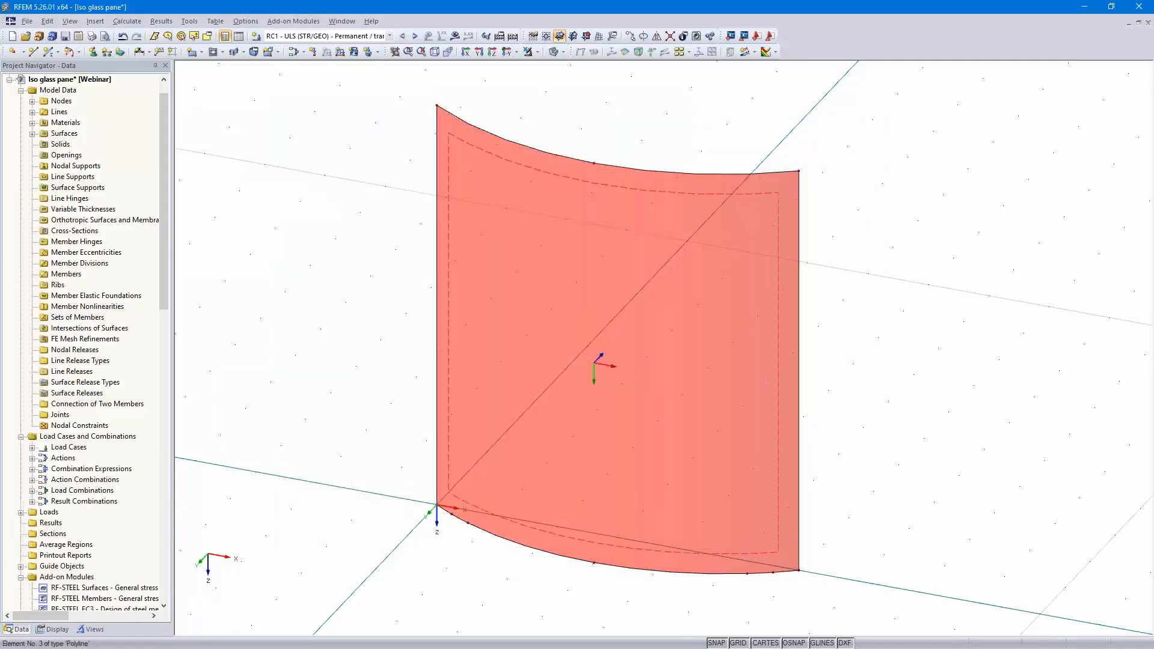
# - Apply a uniform surface load of 0.5 kN/m² in local z direction to the curved pane in load case LC2 Wind
pyautogui.click(389, 36)
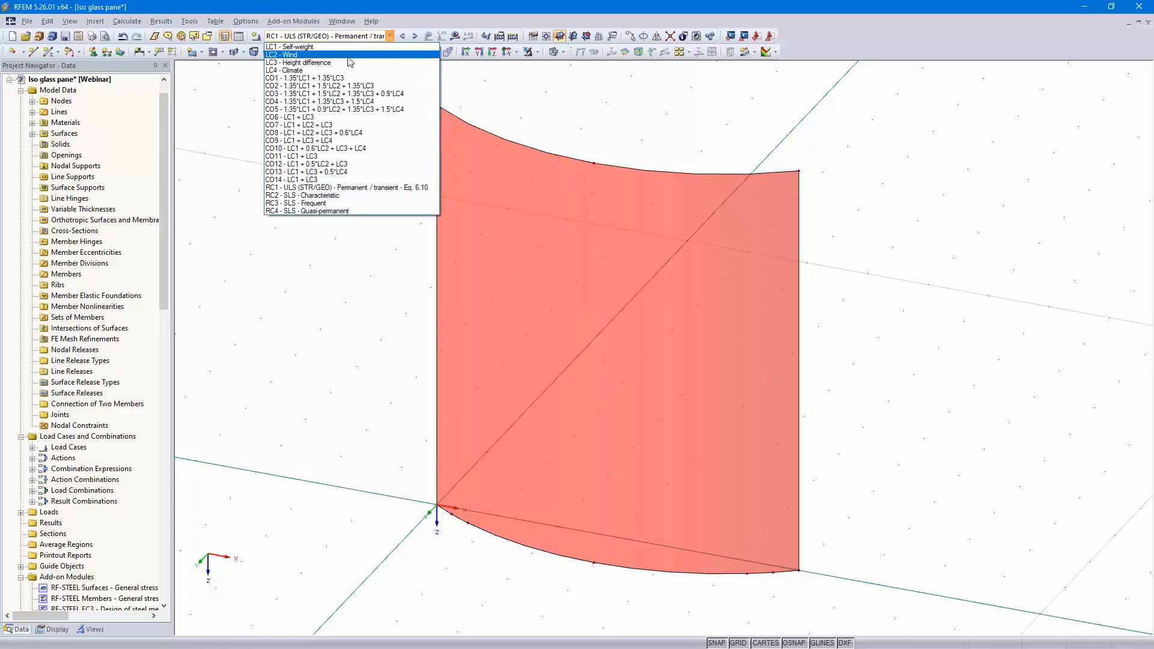
pyautogui.click(349, 55)
pyautogui.keyDown('ctrl'); pyautogui.moveTo(845, 323); pyautogui.dragTo(793, 319, button='middle'); pyautogui.keyUp('ctrl')
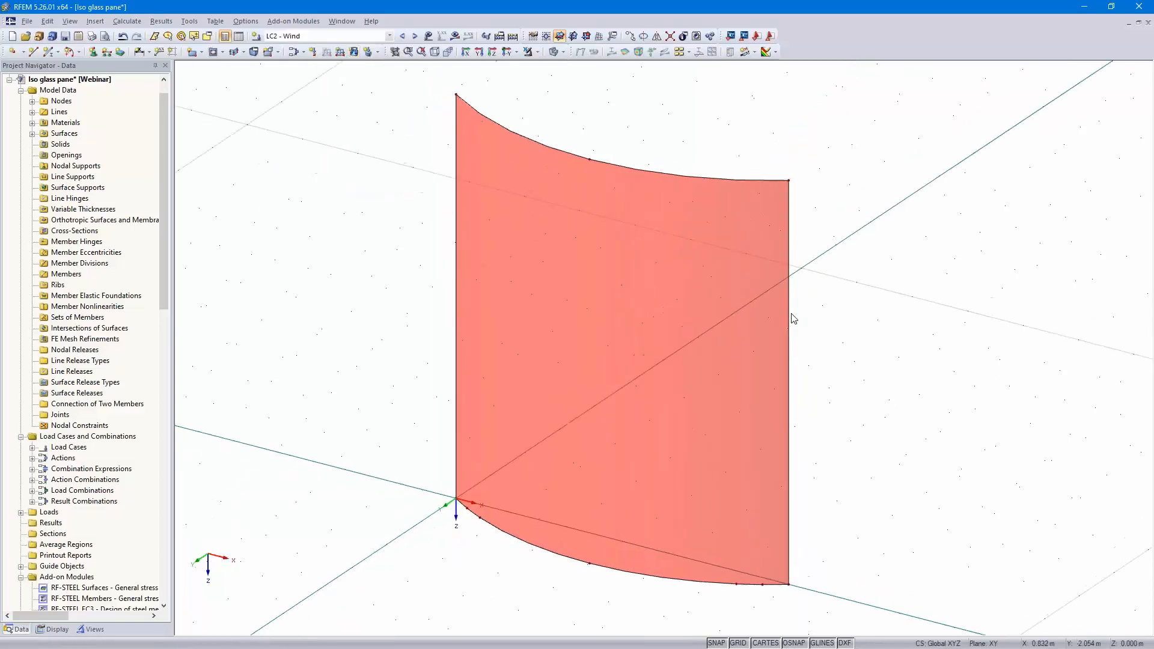
pyautogui.click(353, 51)
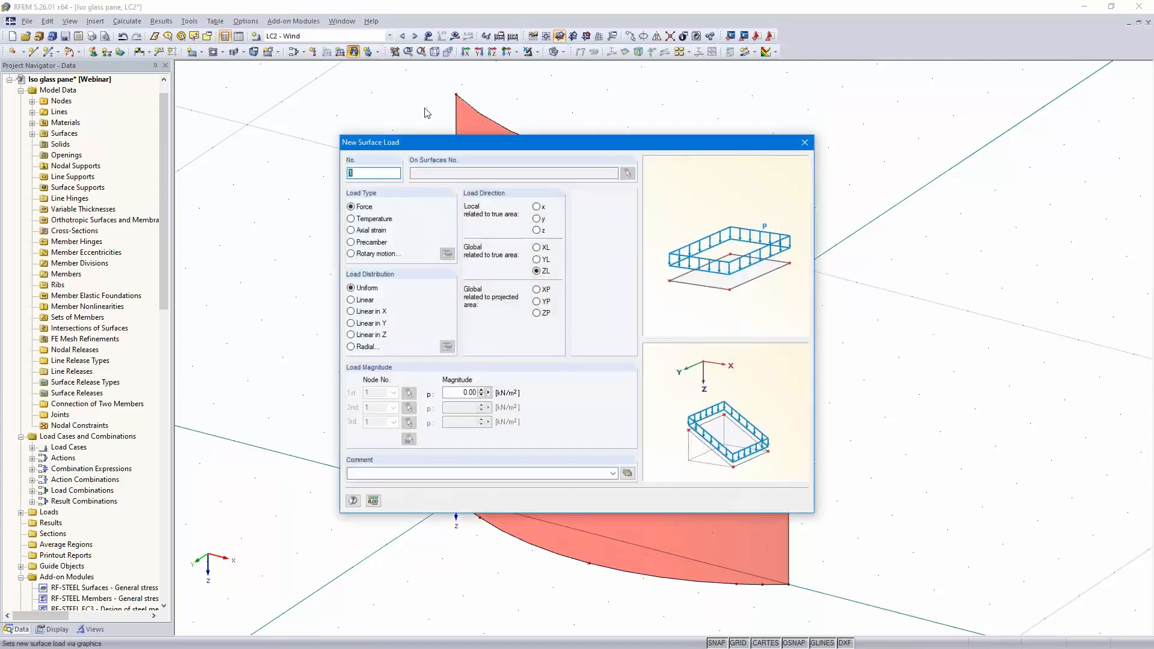
pyautogui.click(536, 231)
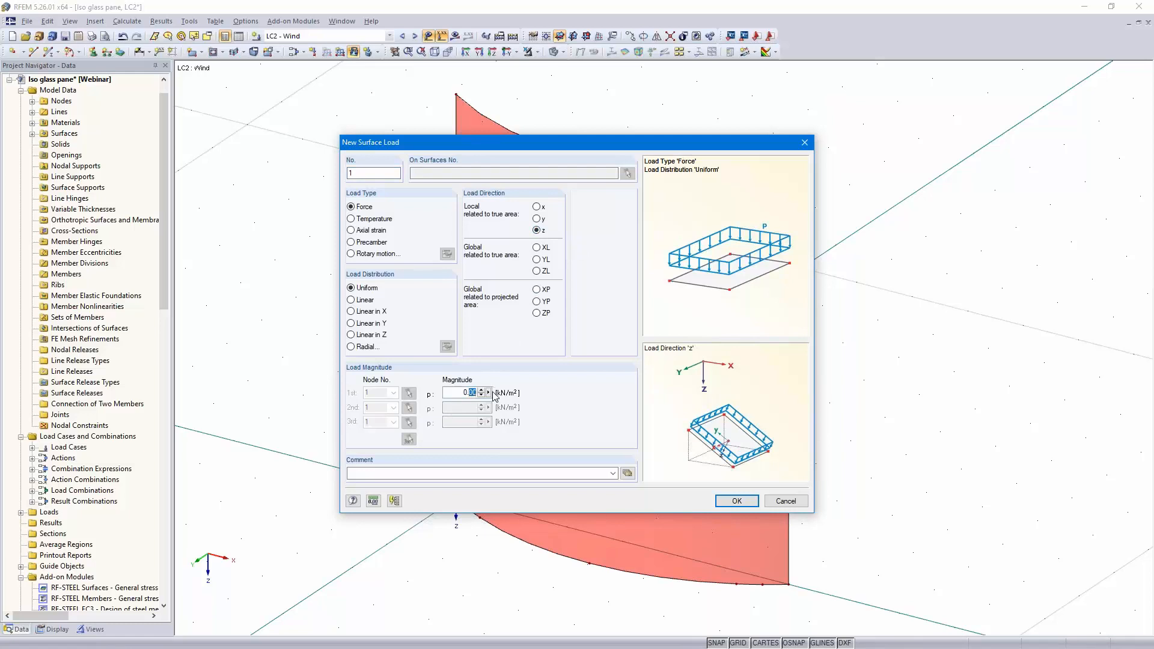
pyautogui.write('5')
pyautogui.click(737, 502)
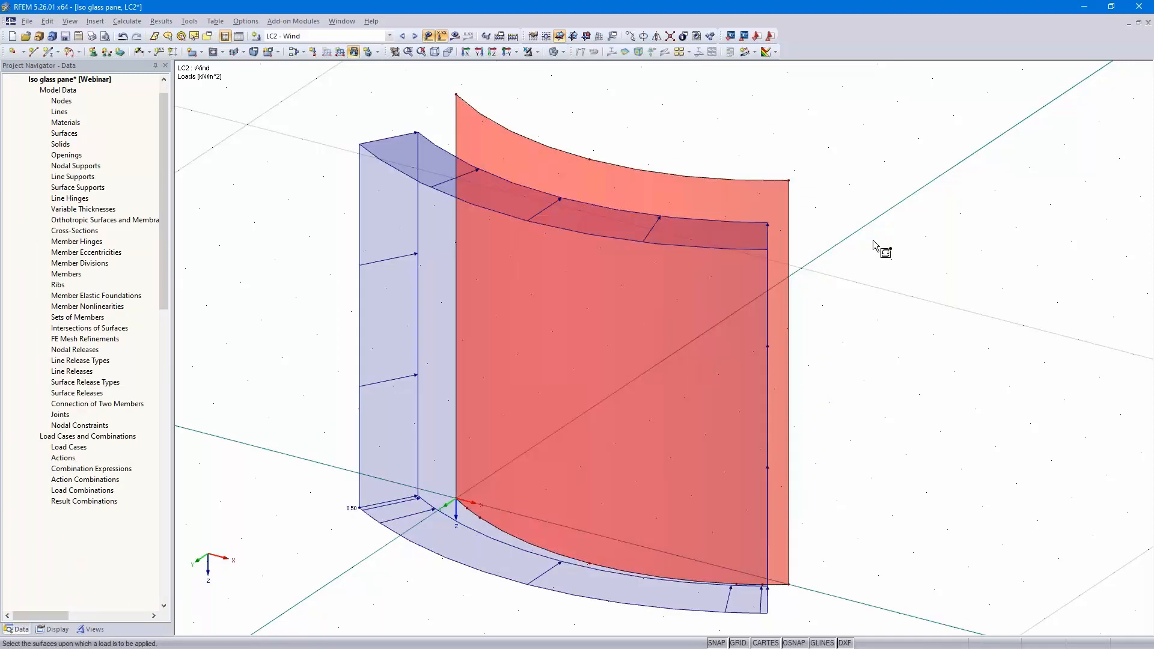
# - Open the RF-GLASS add-on module and include all surfaces in the glass design
pyautogui.keyDown('ctrl'); pyautogui.moveTo(860, 291); pyautogui.dragTo(721, 275, button='middle'); pyautogui.keyUp('ctrl')
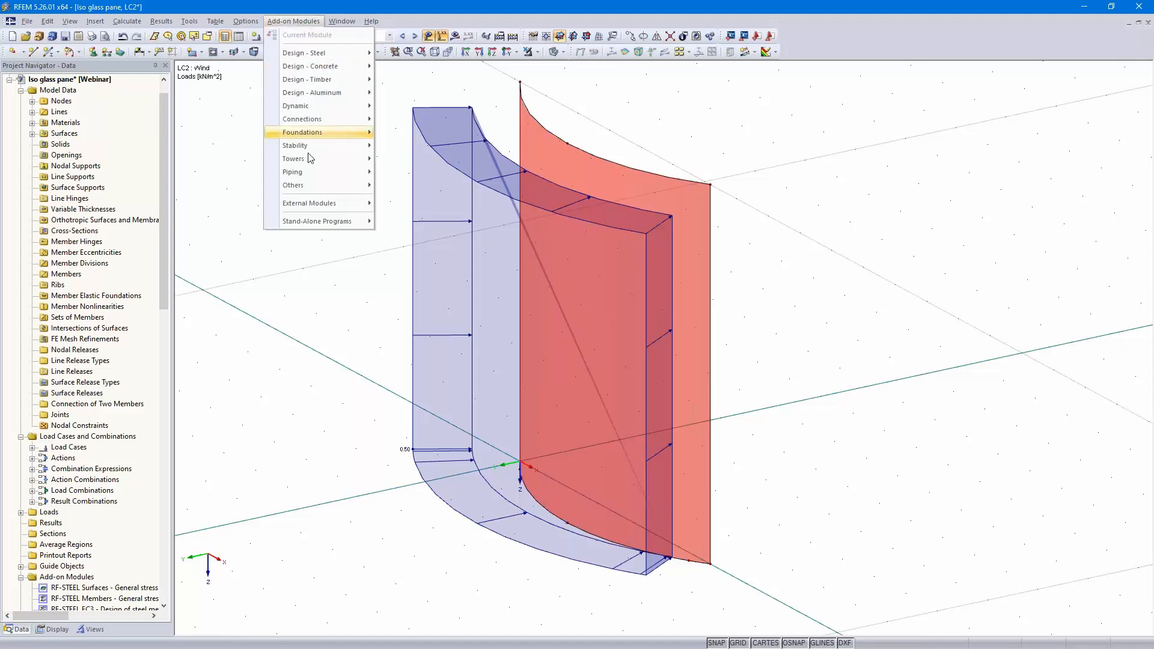
pyautogui.moveTo(325, 186)
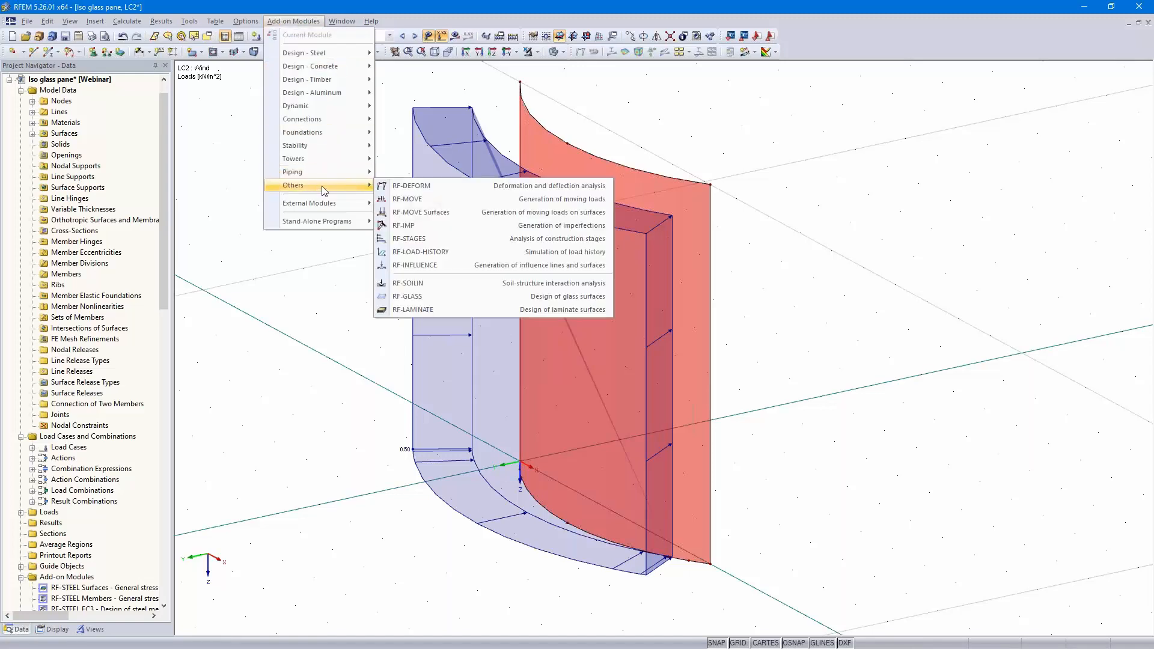
pyautogui.click(441, 297)
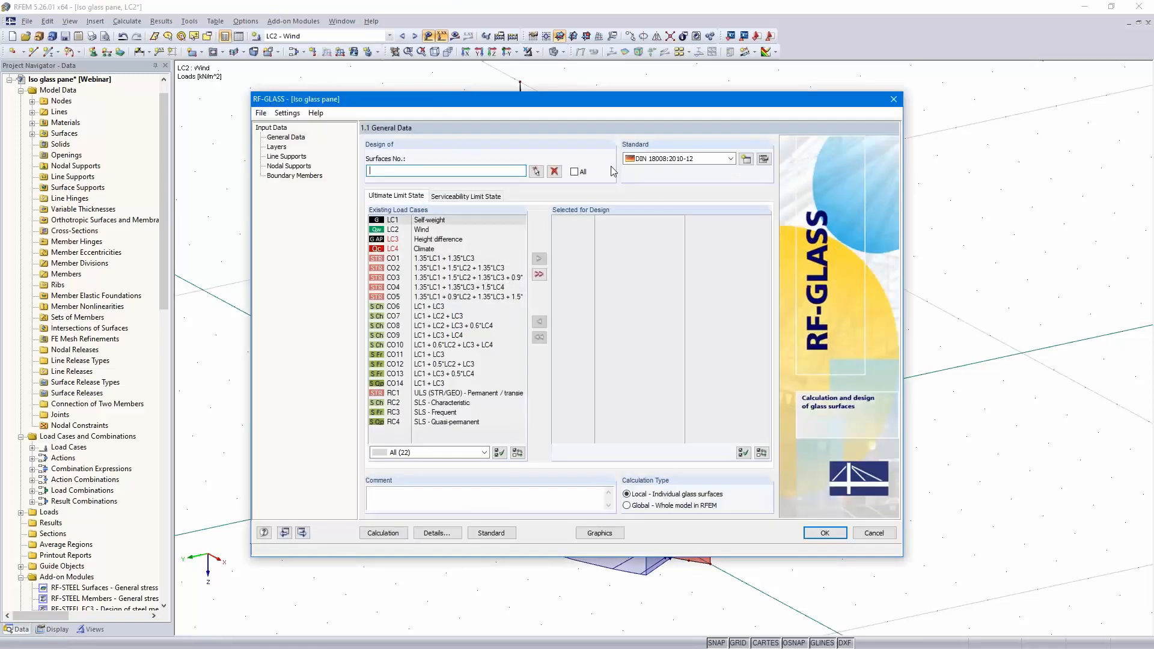
pyautogui.click(575, 172)
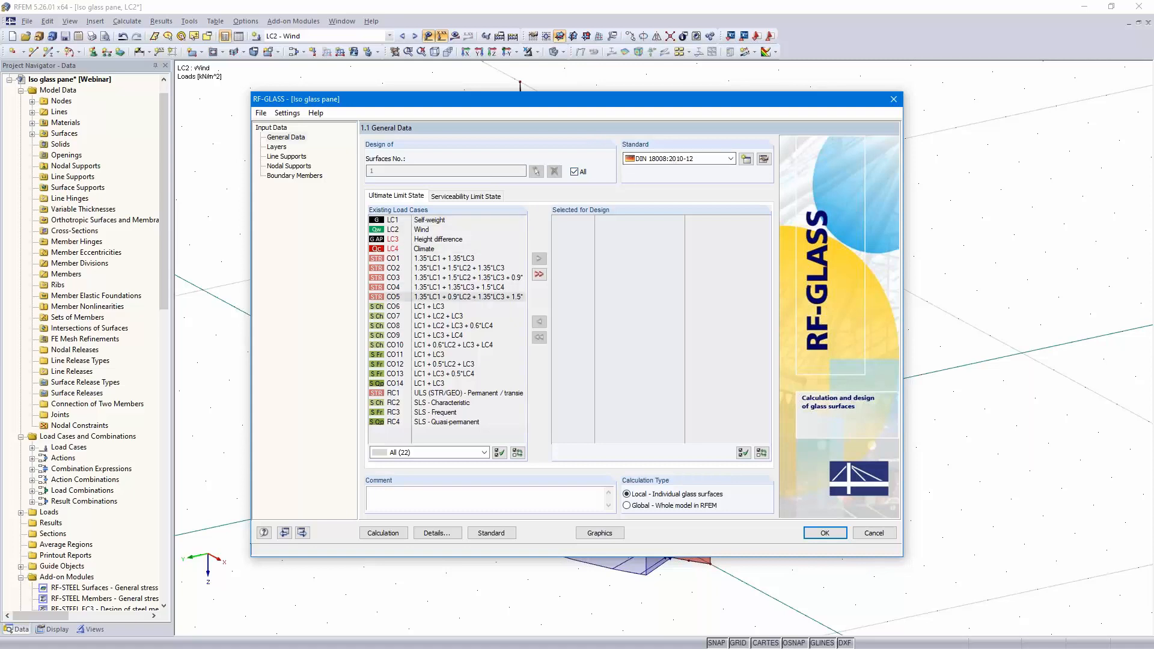
# - Select load combinations CO1 to CO5 for the ultimate limit state design
pyautogui.click(438, 259)
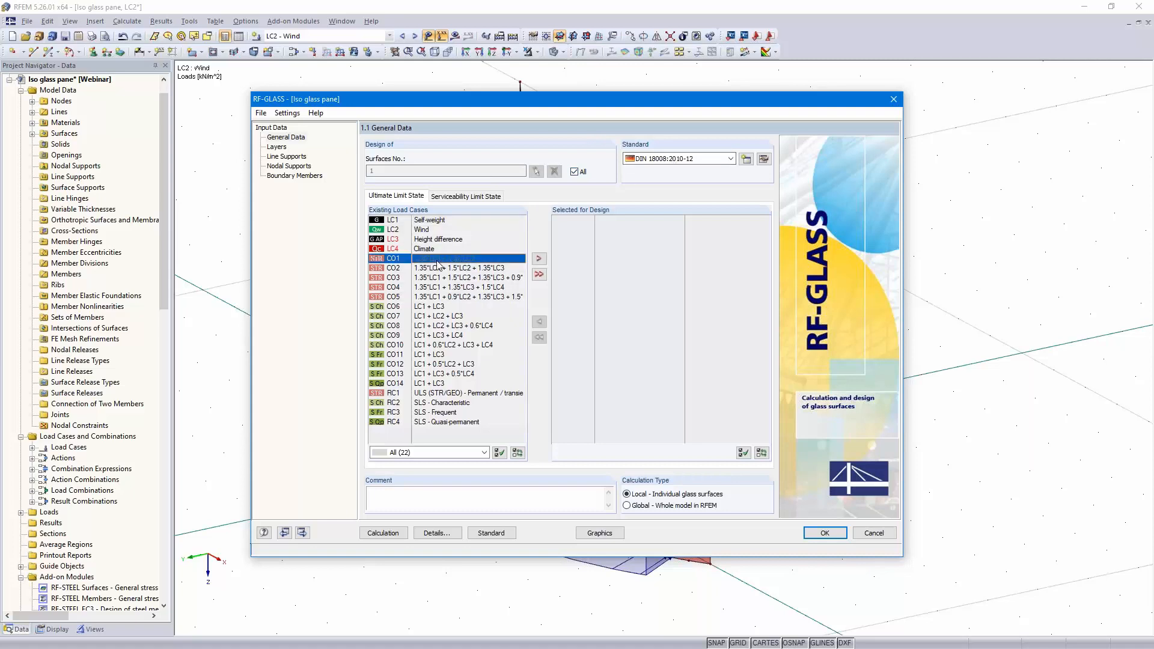
pyautogui.keyDown('shift'); pyautogui.click(442, 297); pyautogui.keyUp('shift')
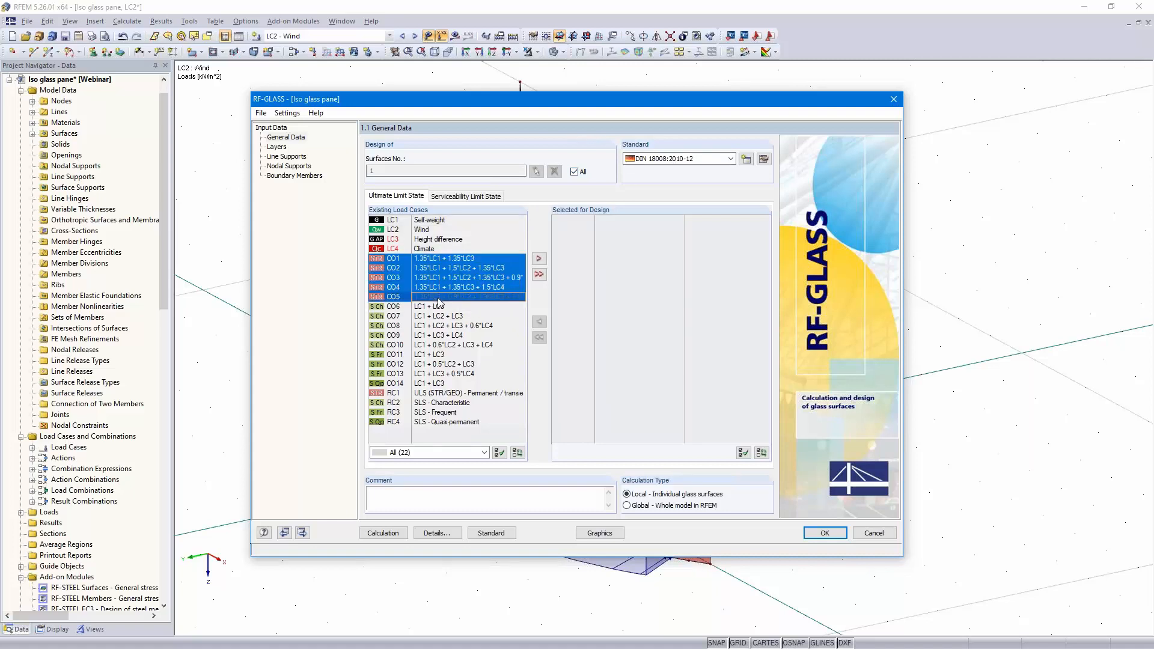
pyautogui.click(540, 258)
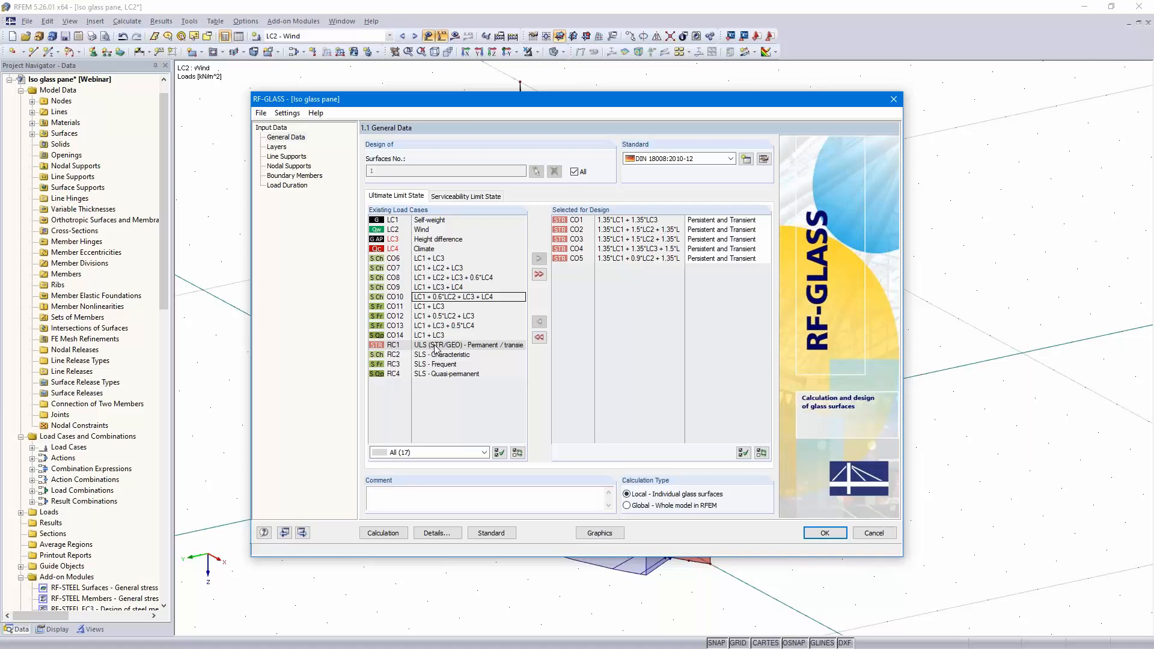
# - Select load combinations CO6 to CO14 for the serviceability limit state design
pyautogui.click(463, 198)
pyautogui.click(433, 307)
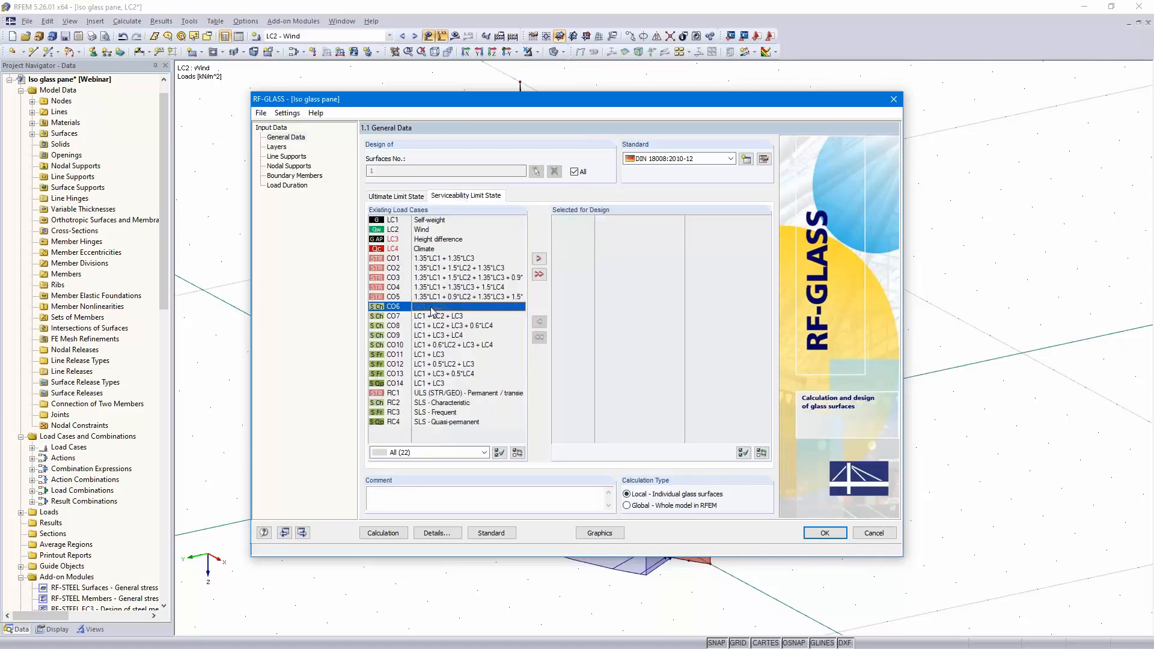
pyautogui.keyDown('shift'); pyautogui.click(435, 383); pyautogui.keyUp('shift')
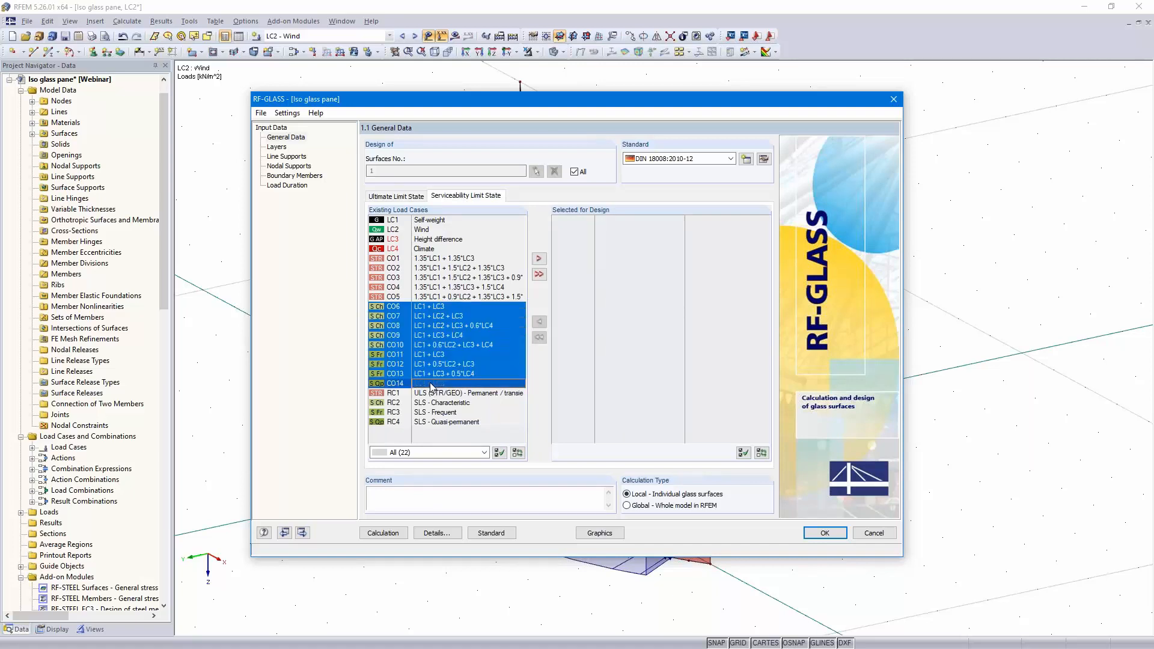
pyautogui.click(539, 259)
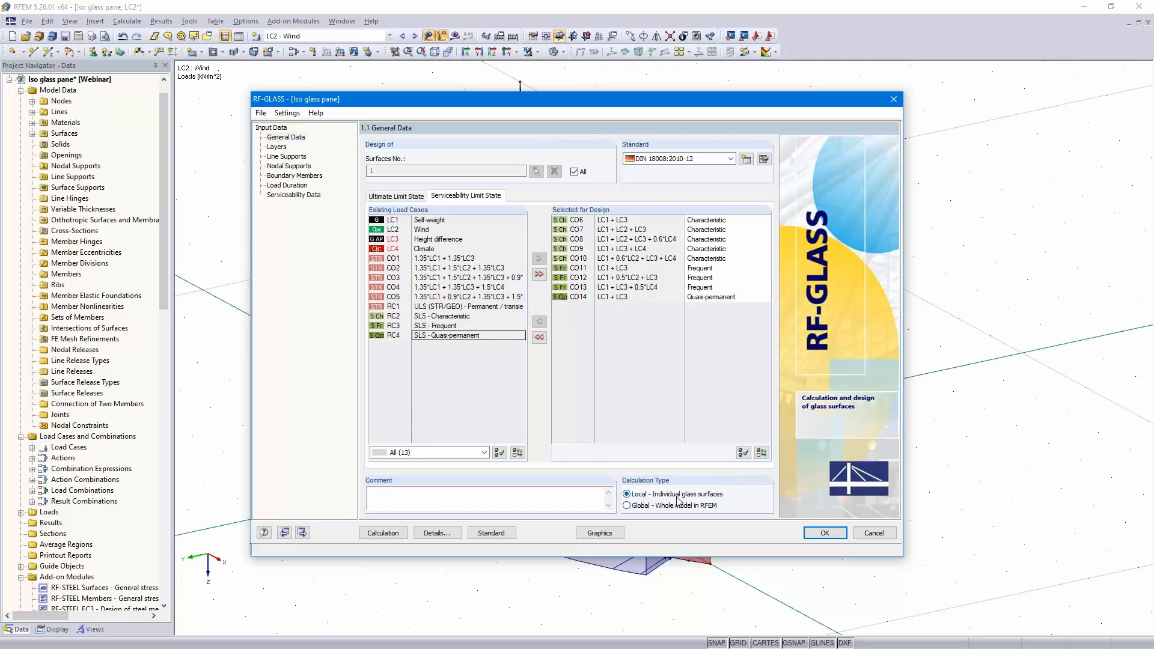
# - Assign layer Composition 1 to surface 1
pyautogui.click(303, 533)
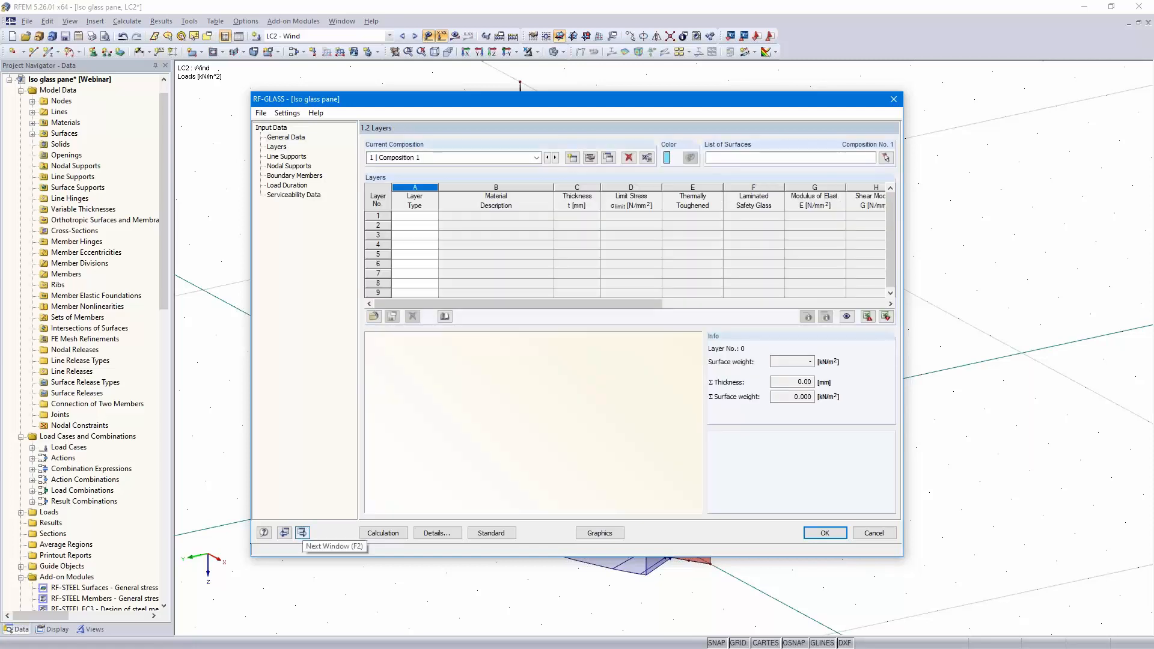
pyautogui.click(778, 159)
pyautogui.write('1')
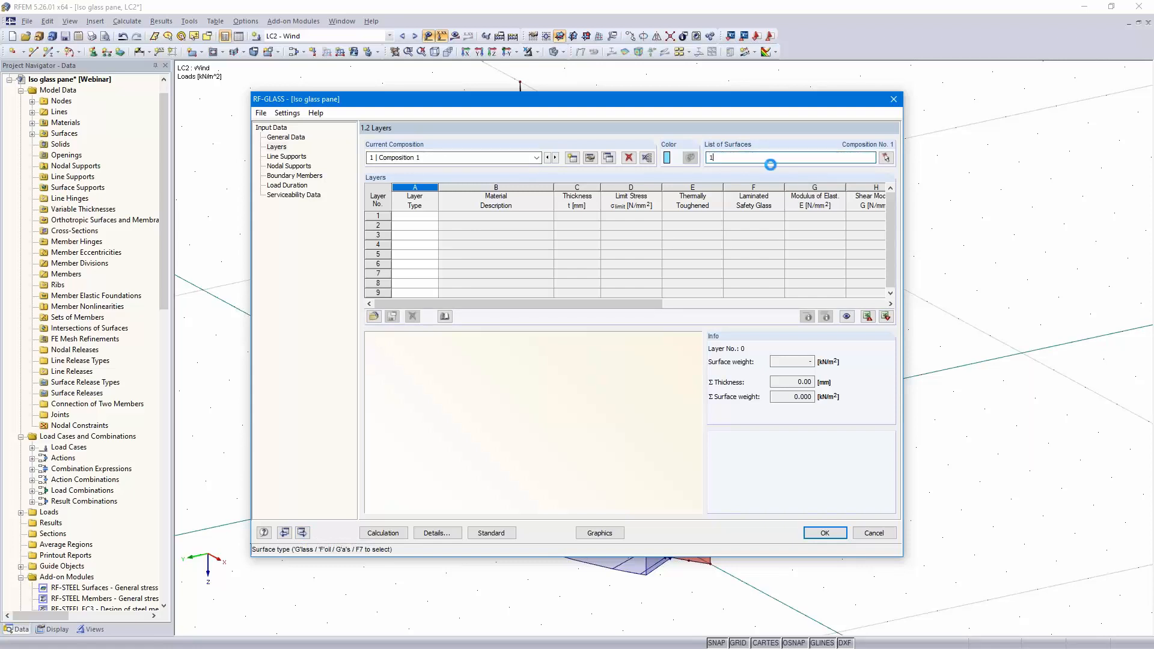
# - Define layer 1 as Glass with the library material Heat Strengthened Float Glass
pyautogui.click(424, 217)
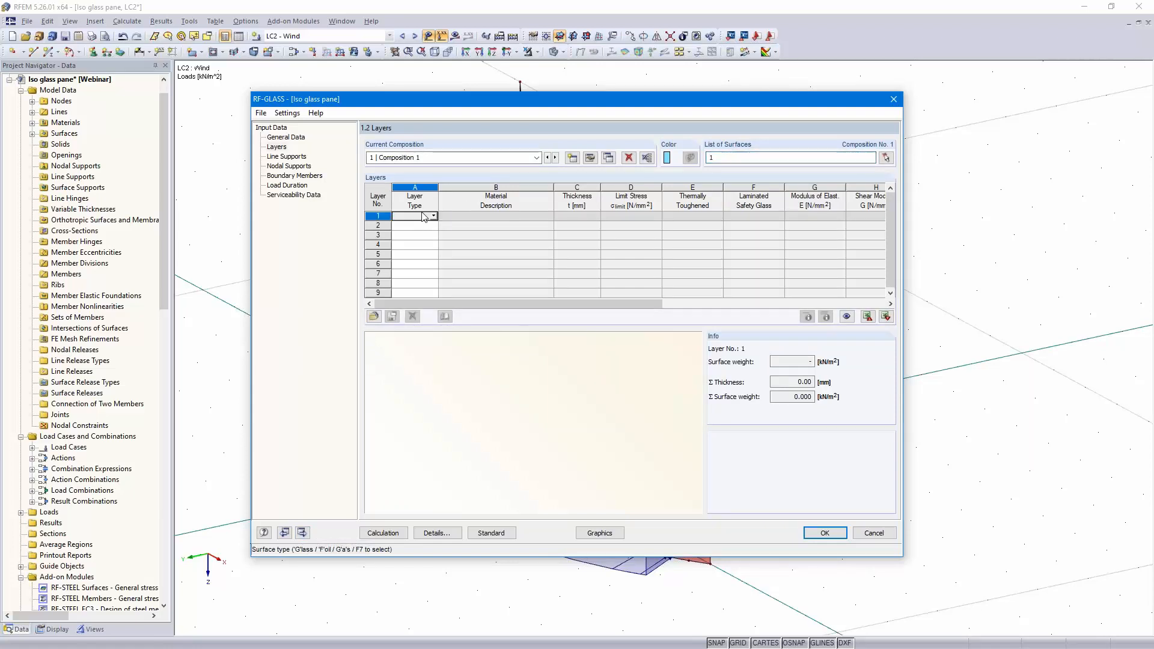
pyautogui.click(432, 217)
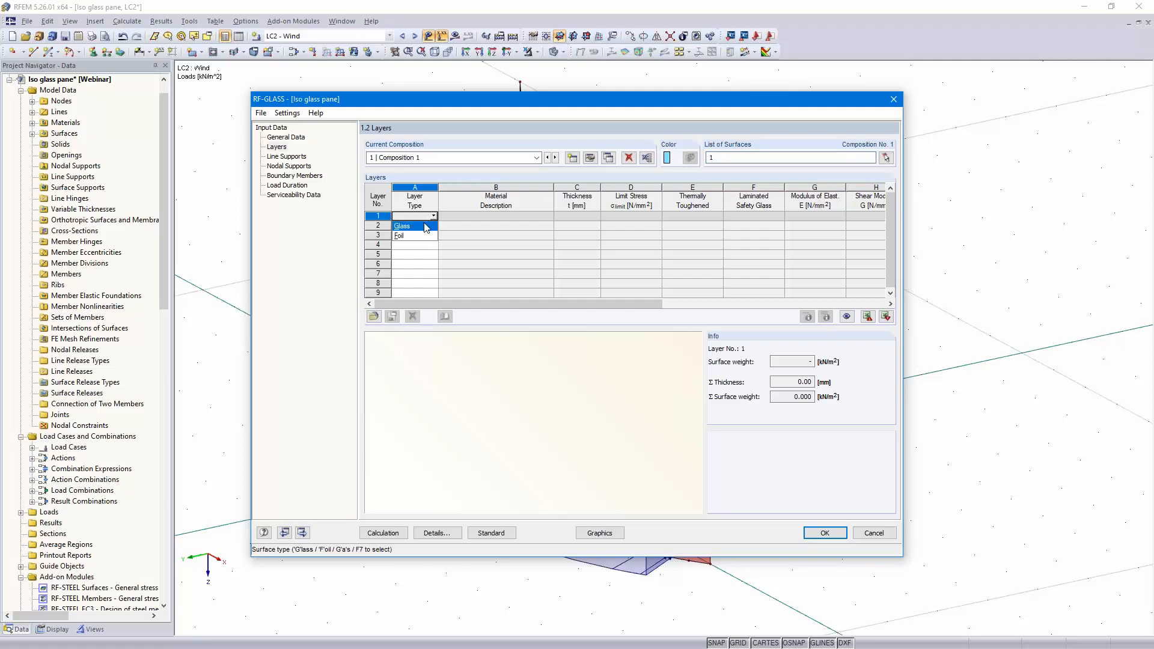
pyautogui.click(427, 226)
pyautogui.click(523, 216)
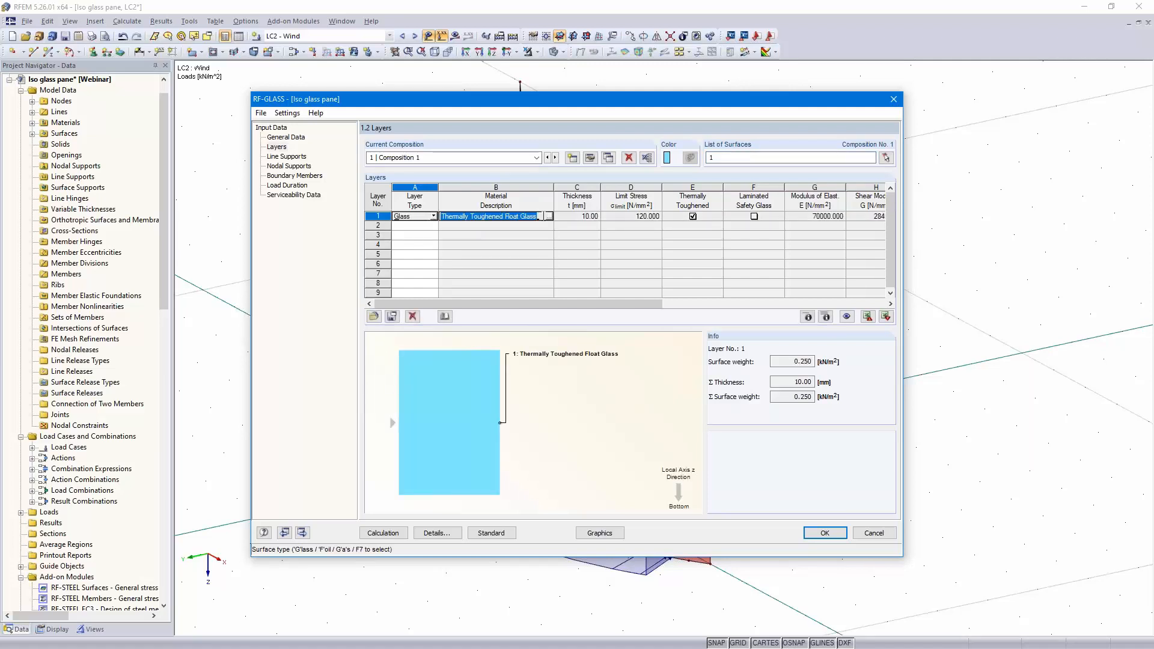
pyautogui.click(548, 217)
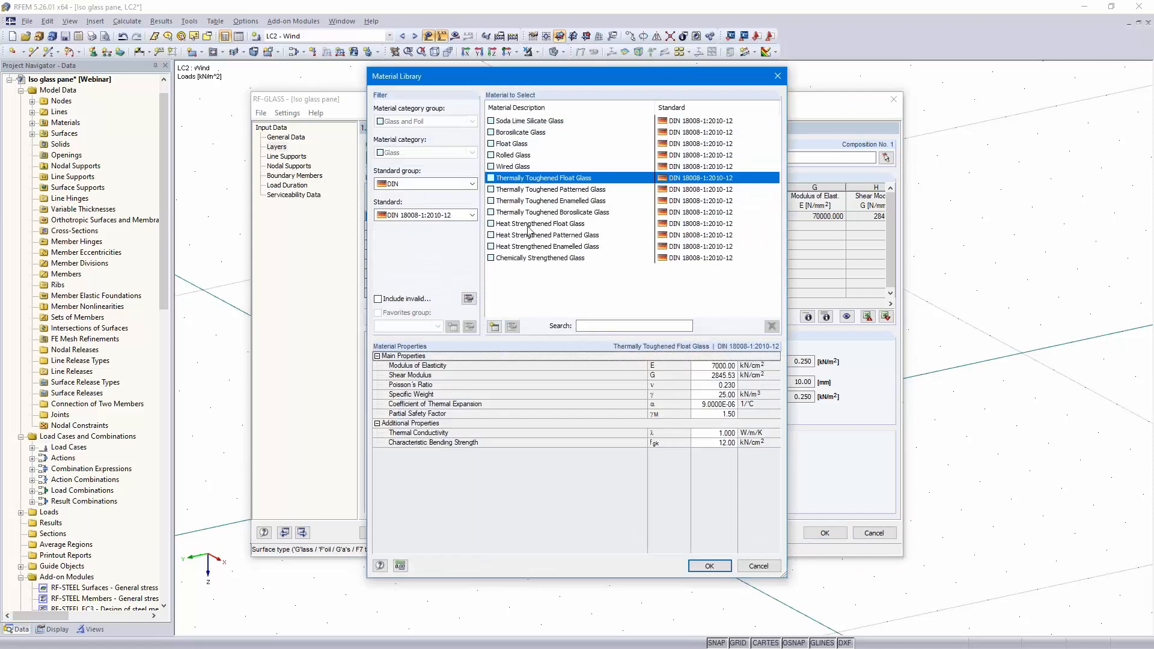
pyautogui.click(570, 225)
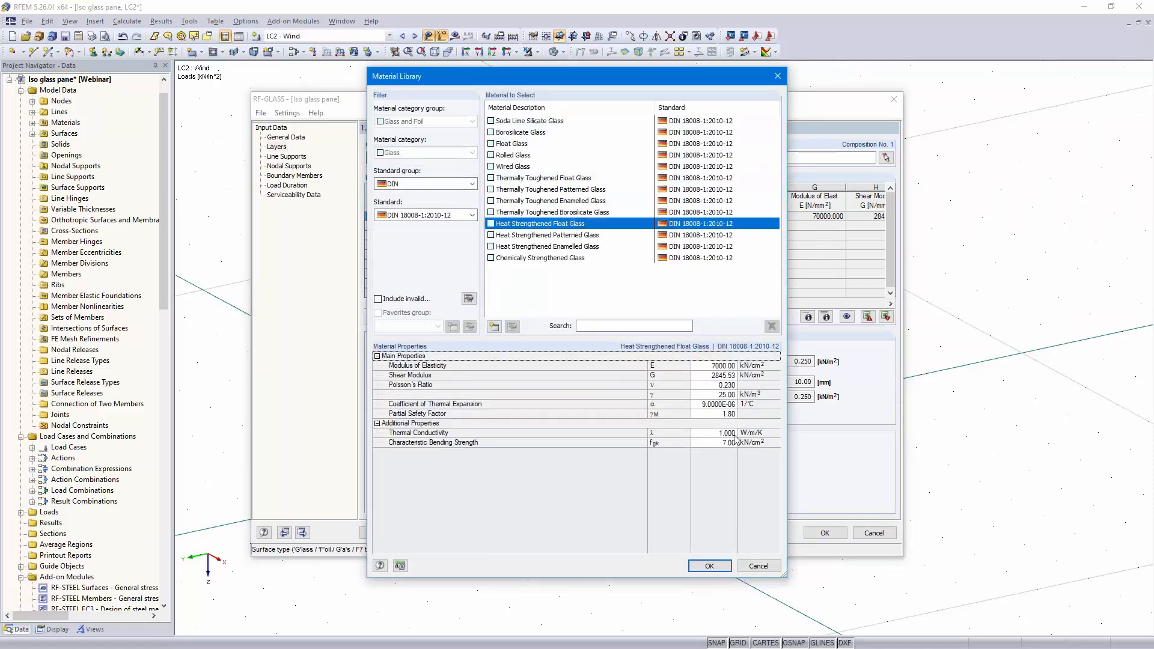
pyautogui.click(710, 566)
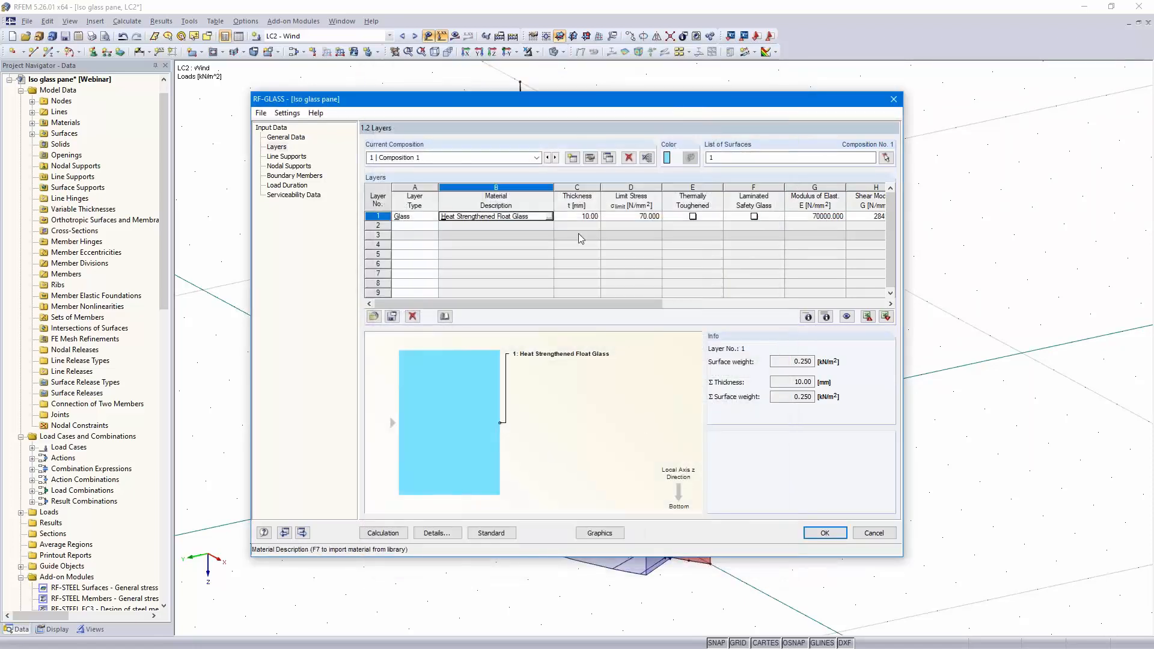
# - Set layer 1's thickness to 6 mm and mark it as thermally toughened and laminated safety glass
pyautogui.click(579, 216)
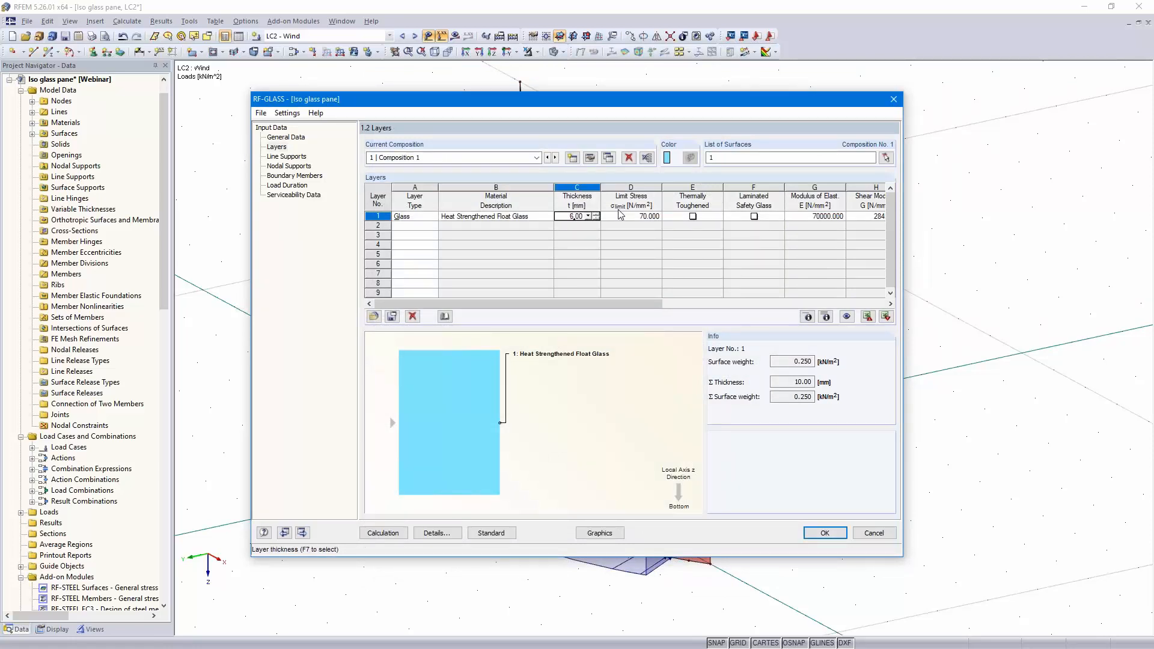
pyautogui.click(693, 217)
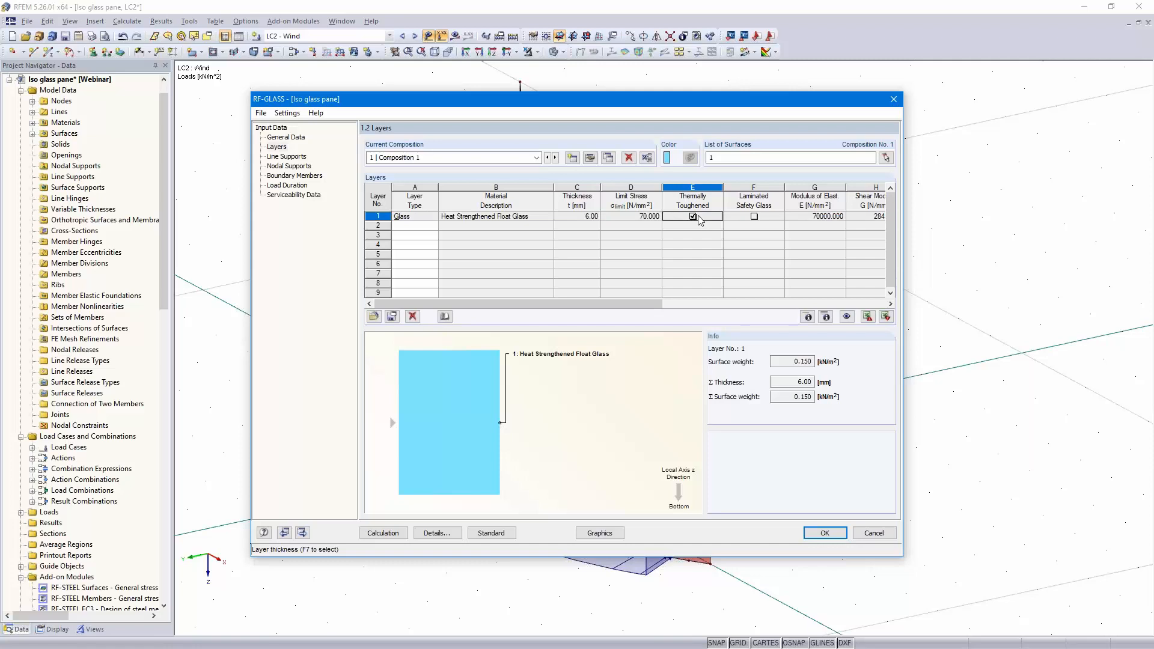
pyautogui.click(754, 217)
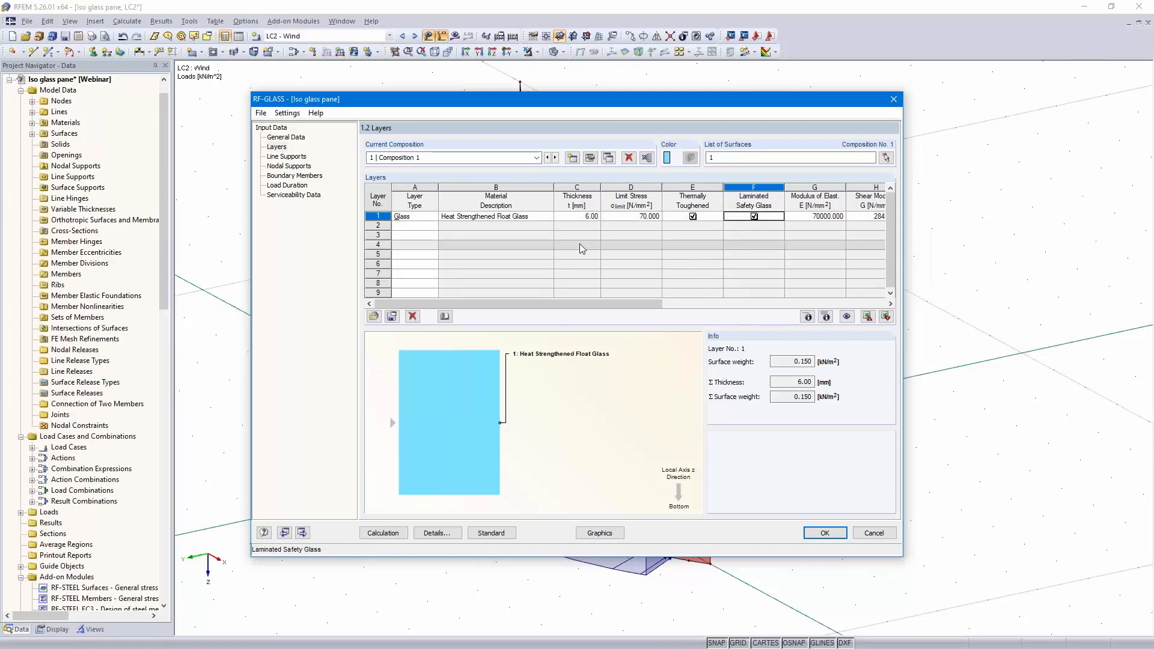
# - Add a Foil layer as layer 2 and set its thickness to 1.52 mm
pyautogui.click(420, 226)
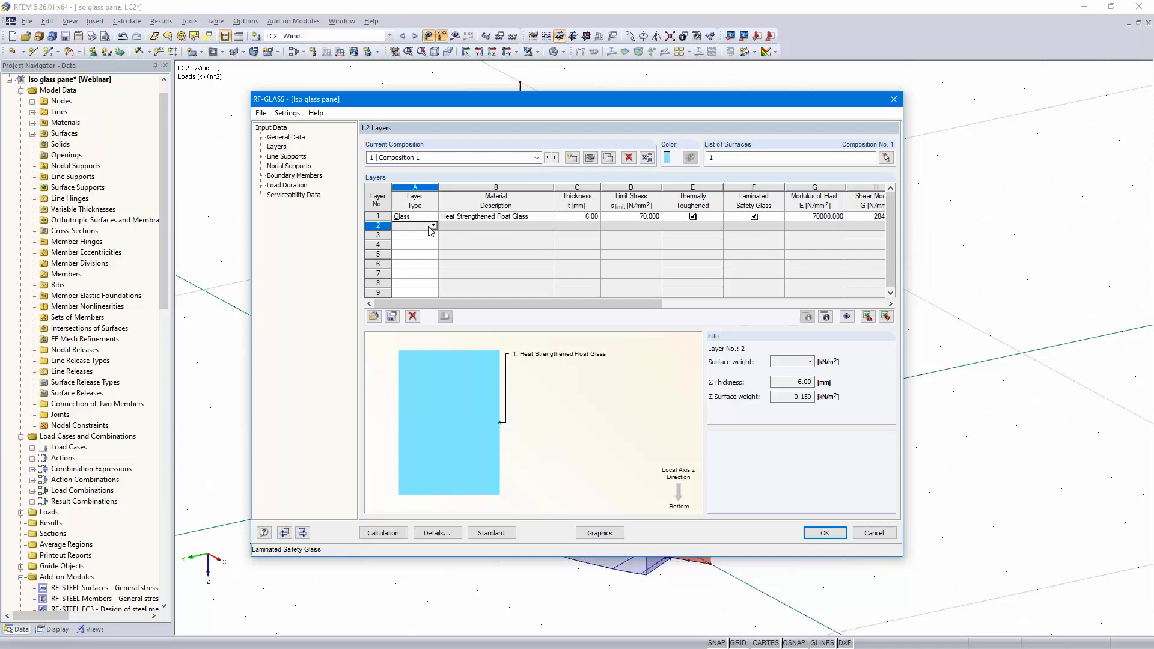
pyautogui.click(433, 225)
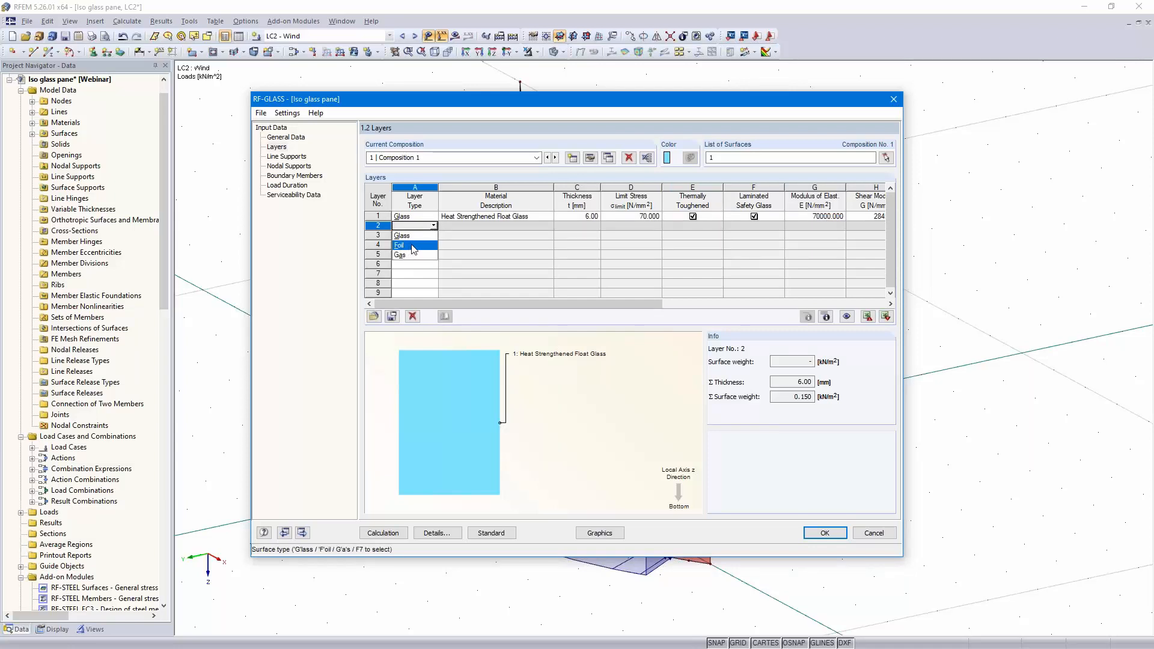
pyautogui.click(413, 246)
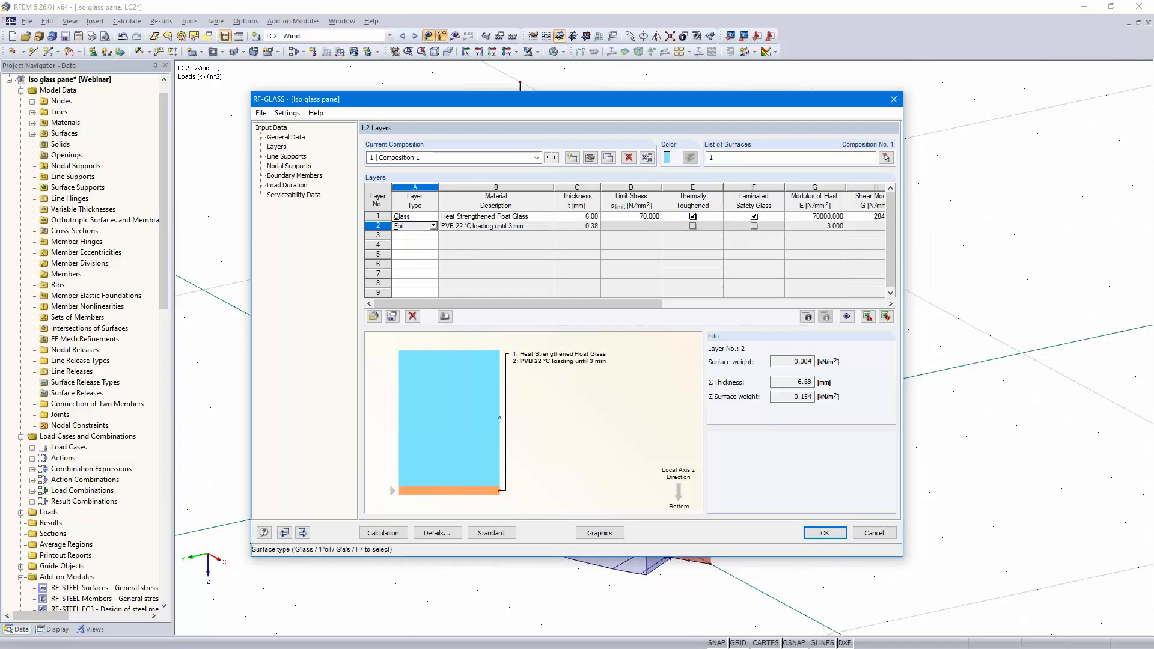
pyautogui.click(587, 227)
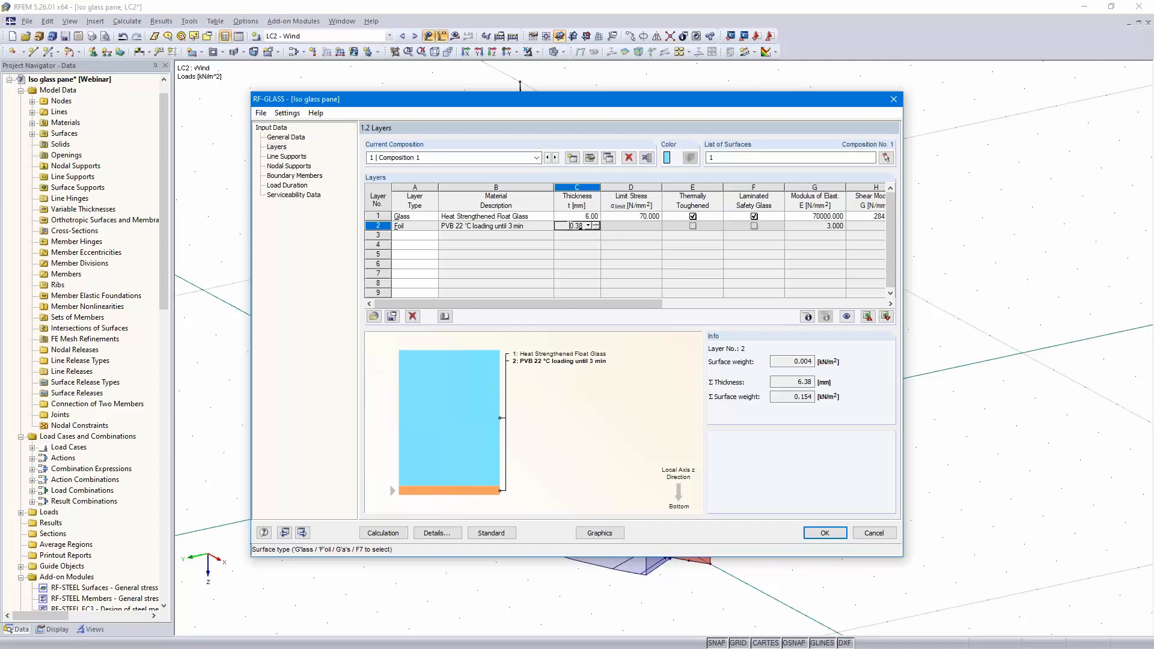
pyautogui.write('1,52')
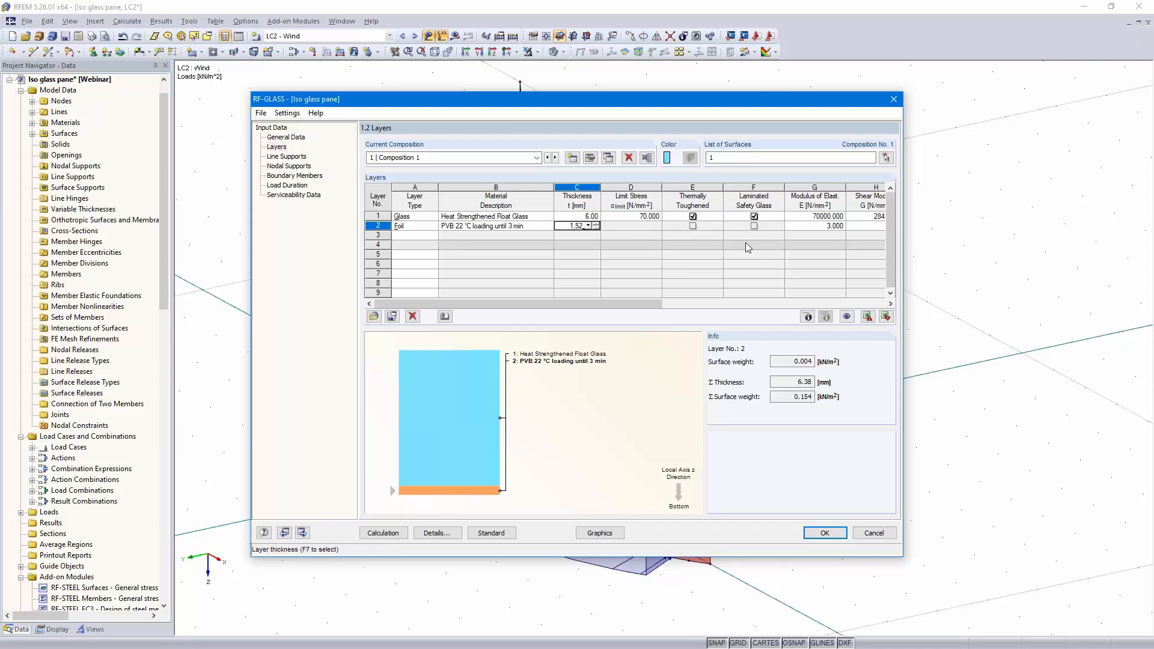
# - Add a Glass layer as layer 3 below the foil in the composition
pyautogui.click(408, 236)
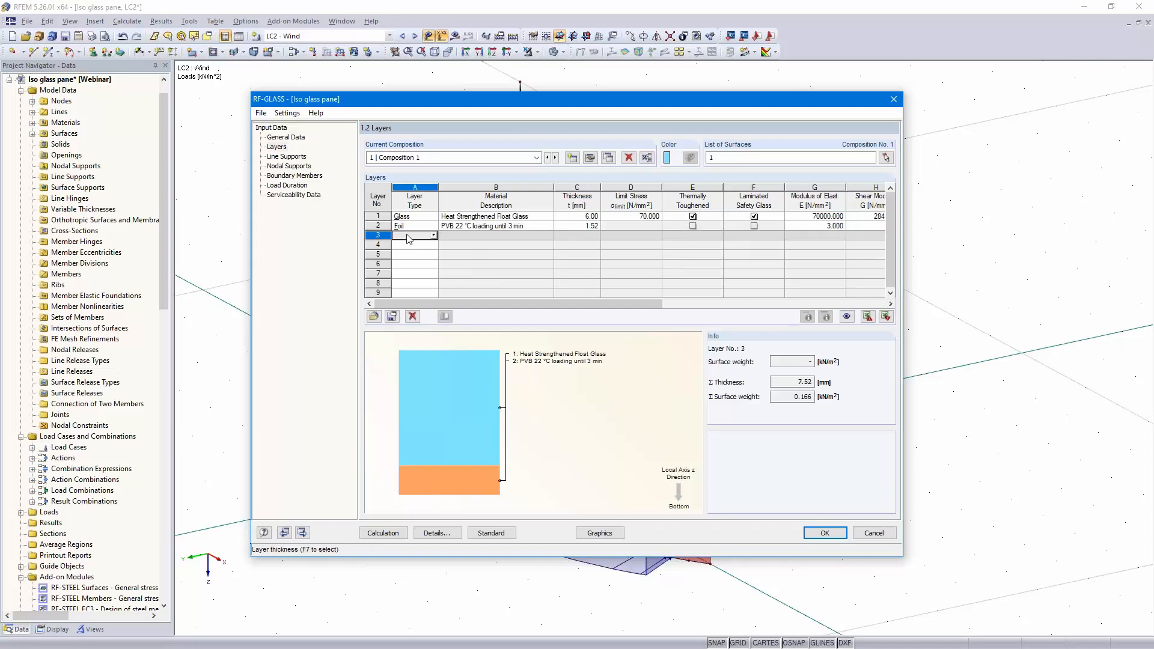
pyautogui.click(433, 235)
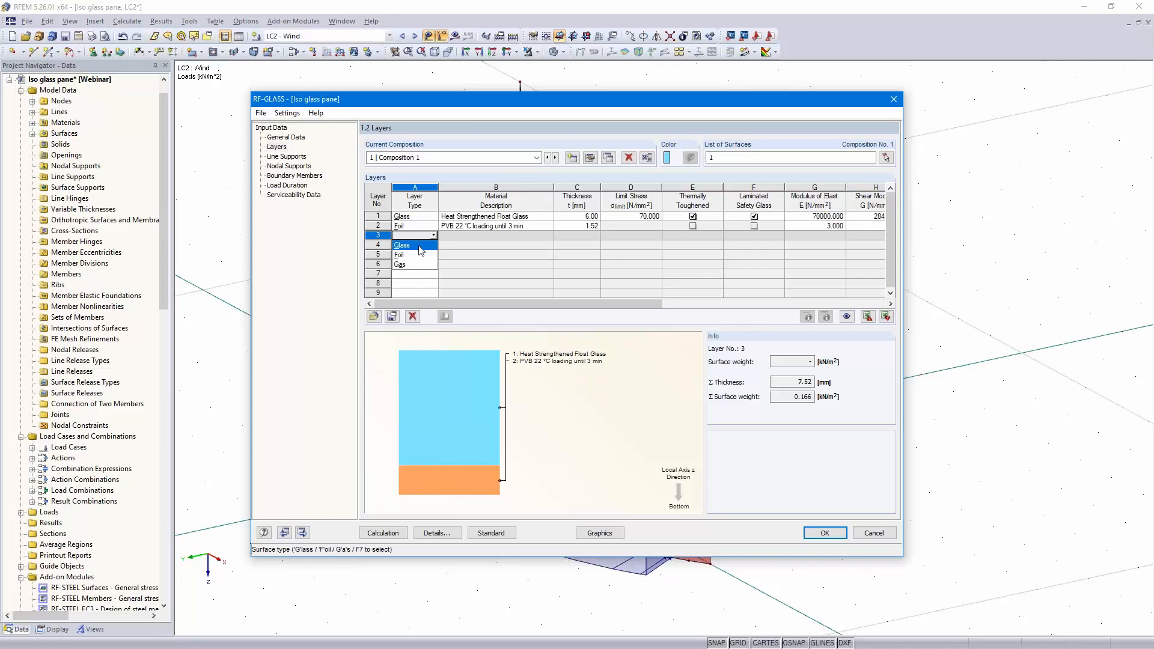
pyautogui.click(420, 245)
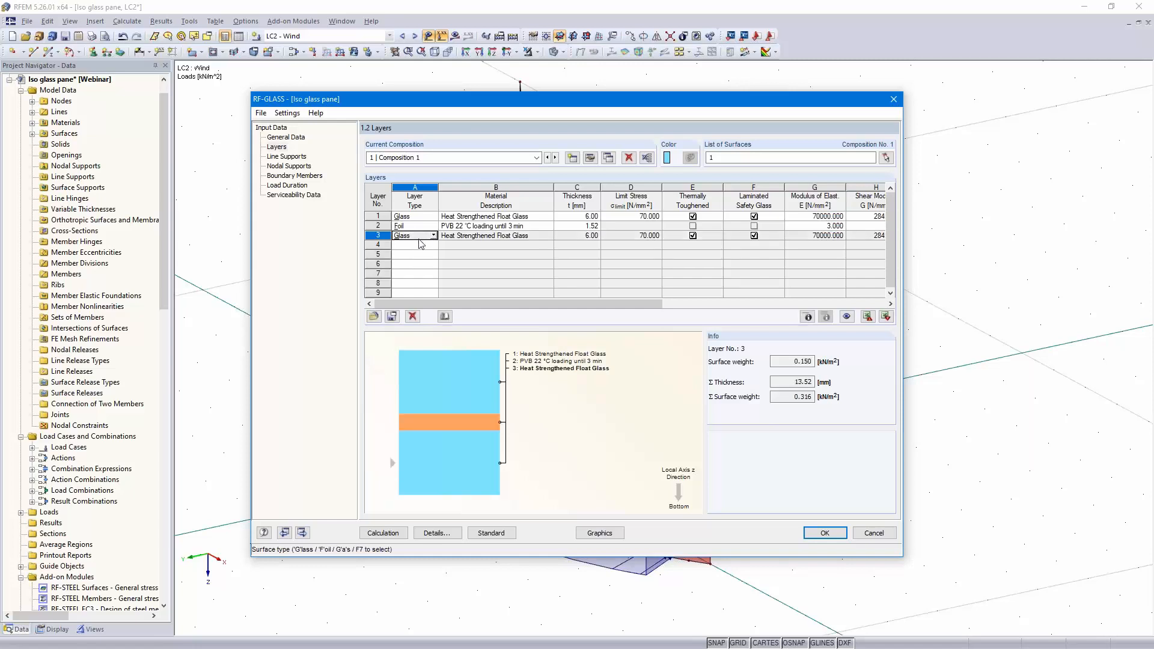
# - Add a Gas layer as layer 4 with the library material Dry Air and a thickness of 16 mm
pyautogui.click(414, 244)
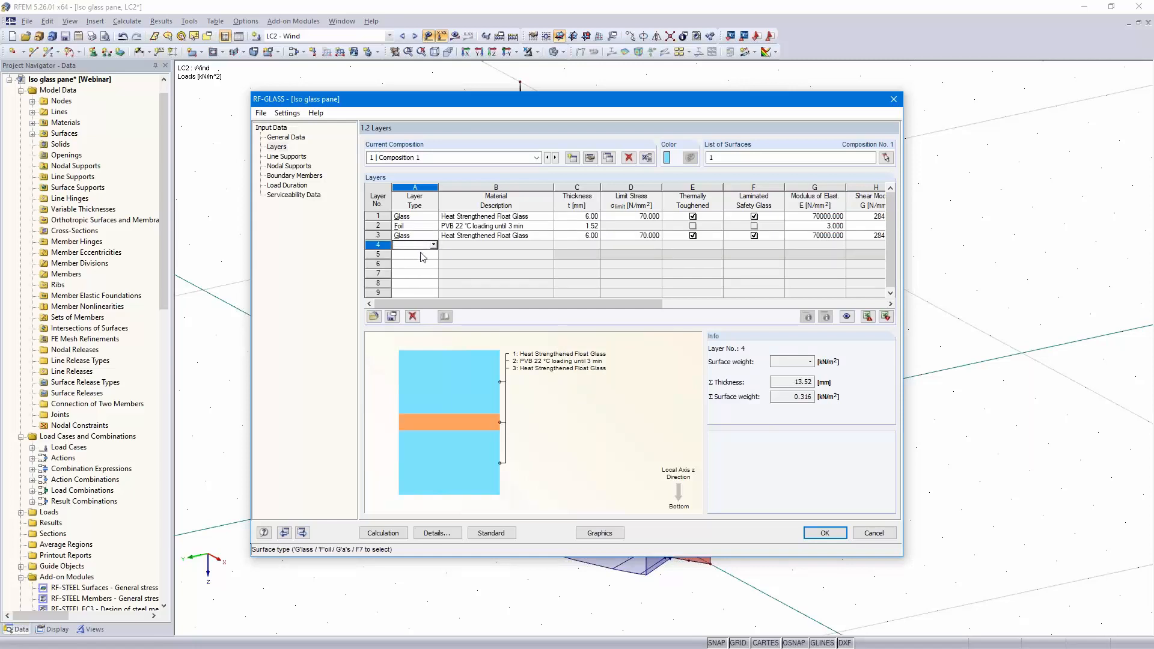
pyautogui.click(434, 245)
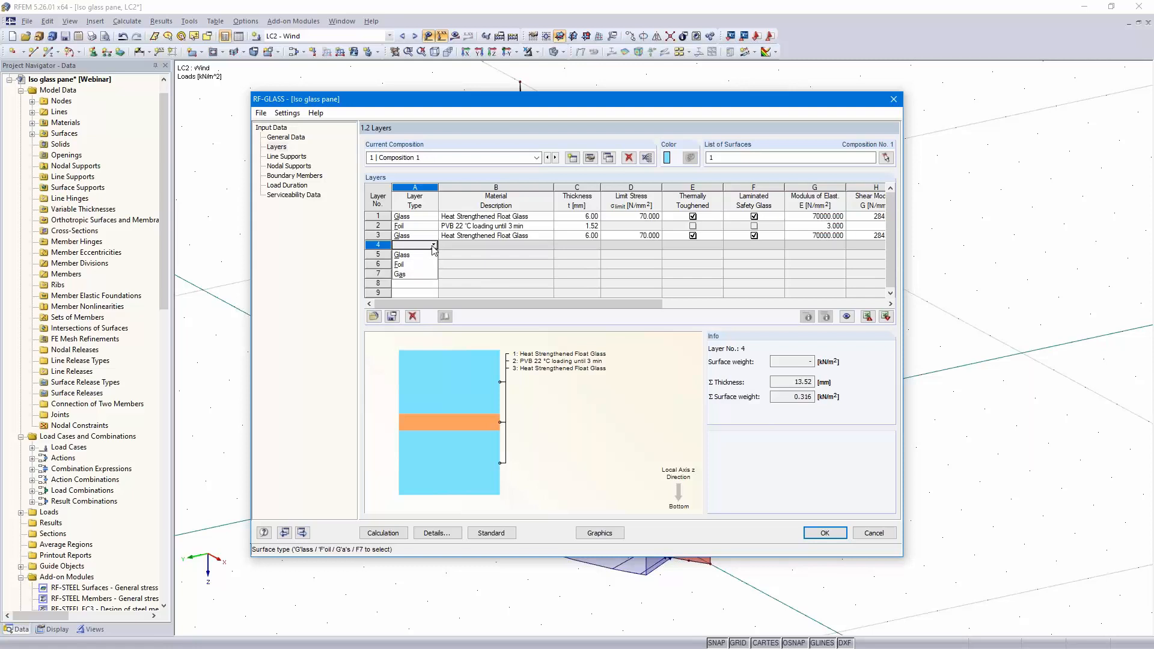
pyautogui.click(420, 274)
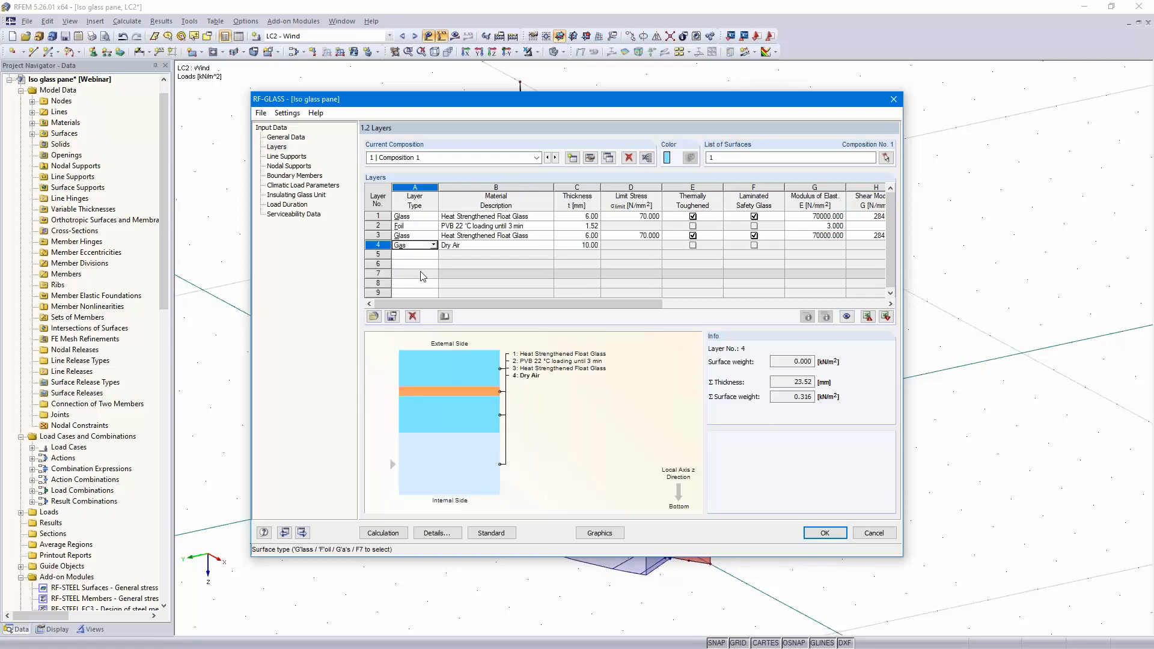
pyautogui.click(546, 245)
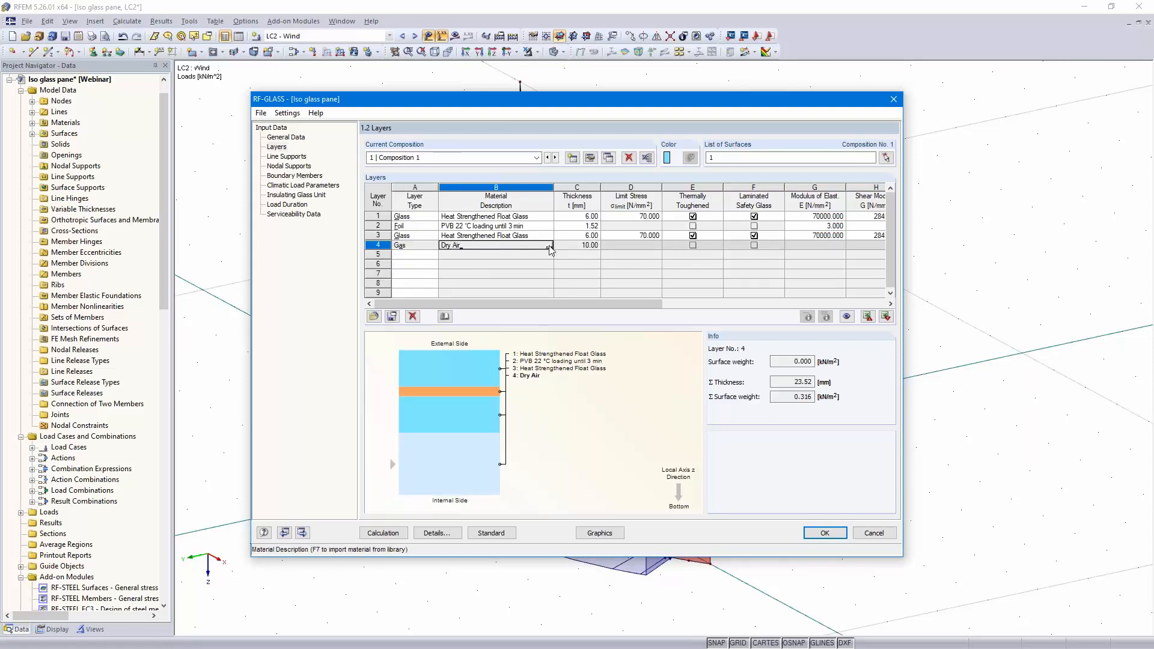
pyautogui.click(548, 246)
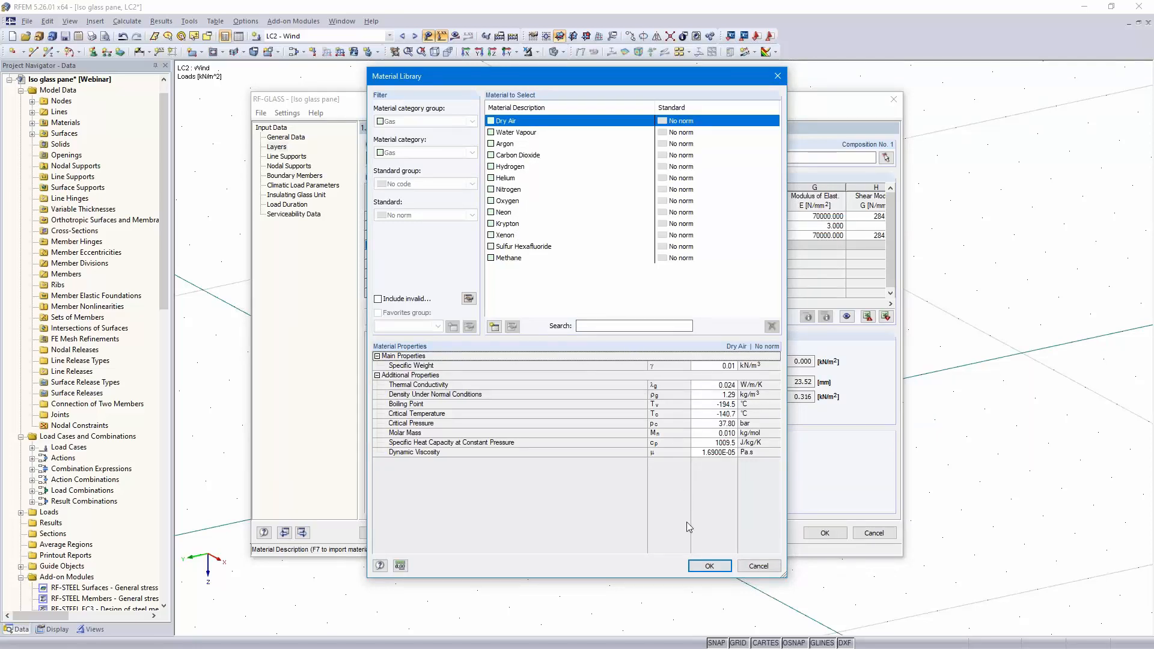
pyautogui.click(711, 565)
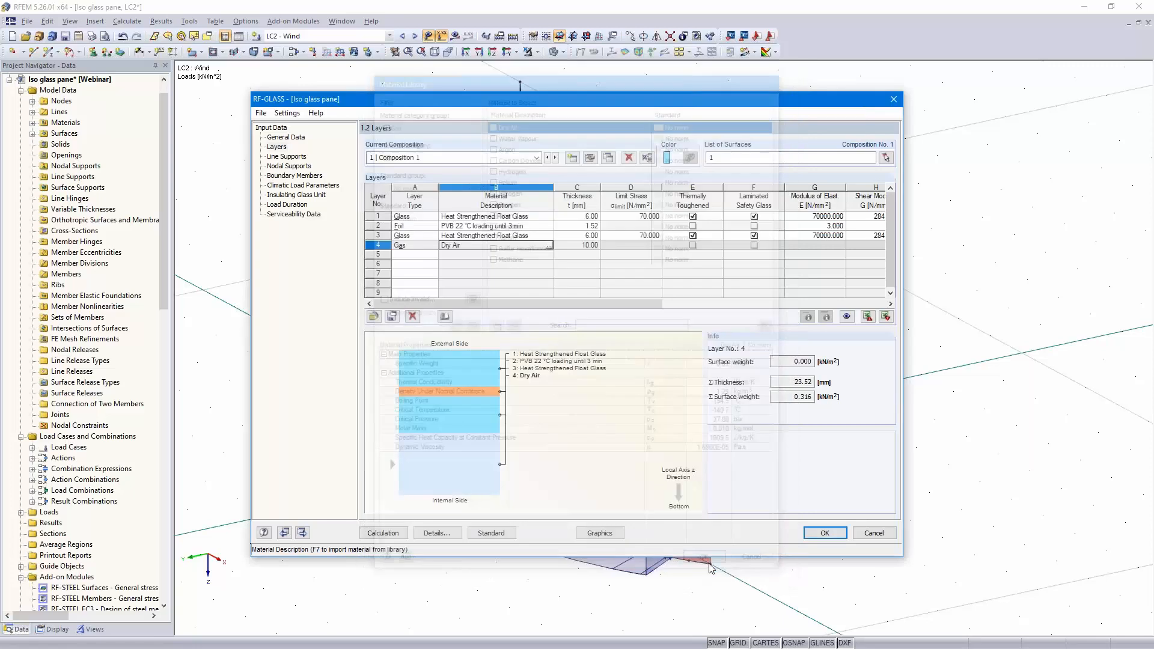
pyautogui.click(567, 245)
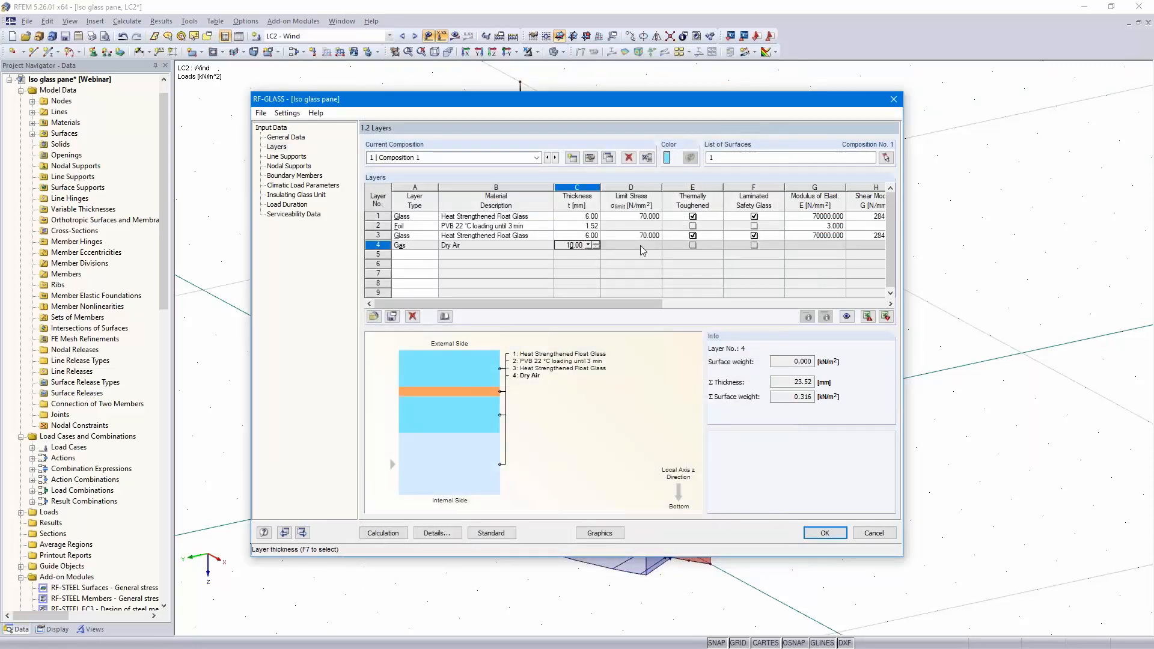
# - Add a Glass layer as layer 5 and assign it the library material Float Glass
pyautogui.click(416, 254)
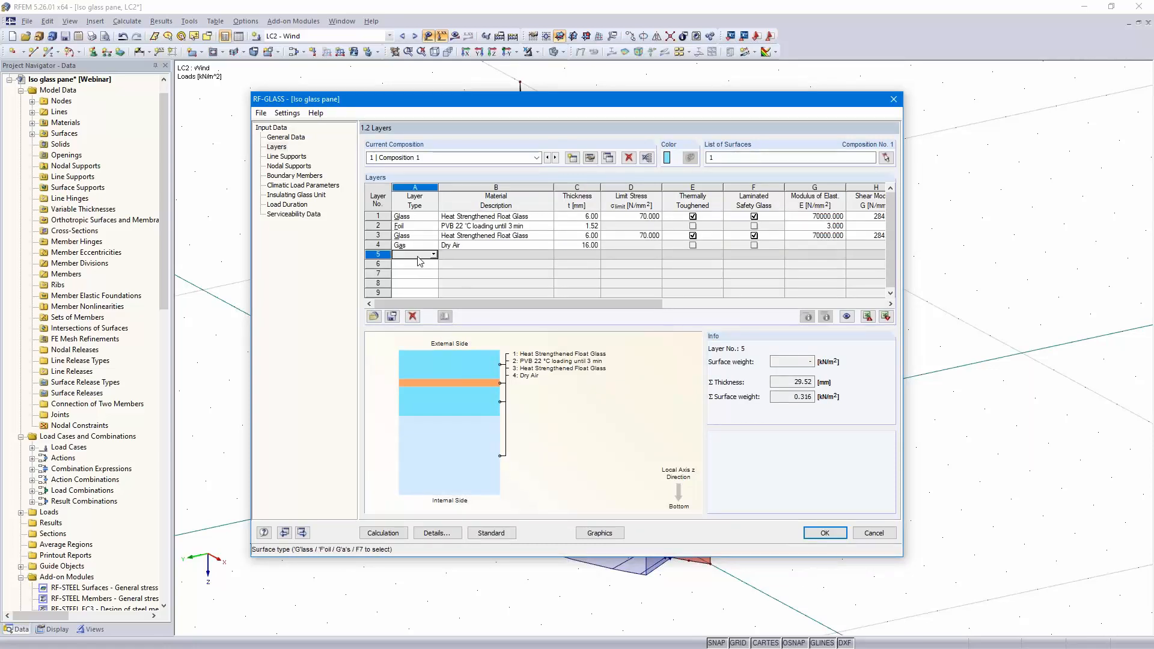
pyautogui.click(433, 255)
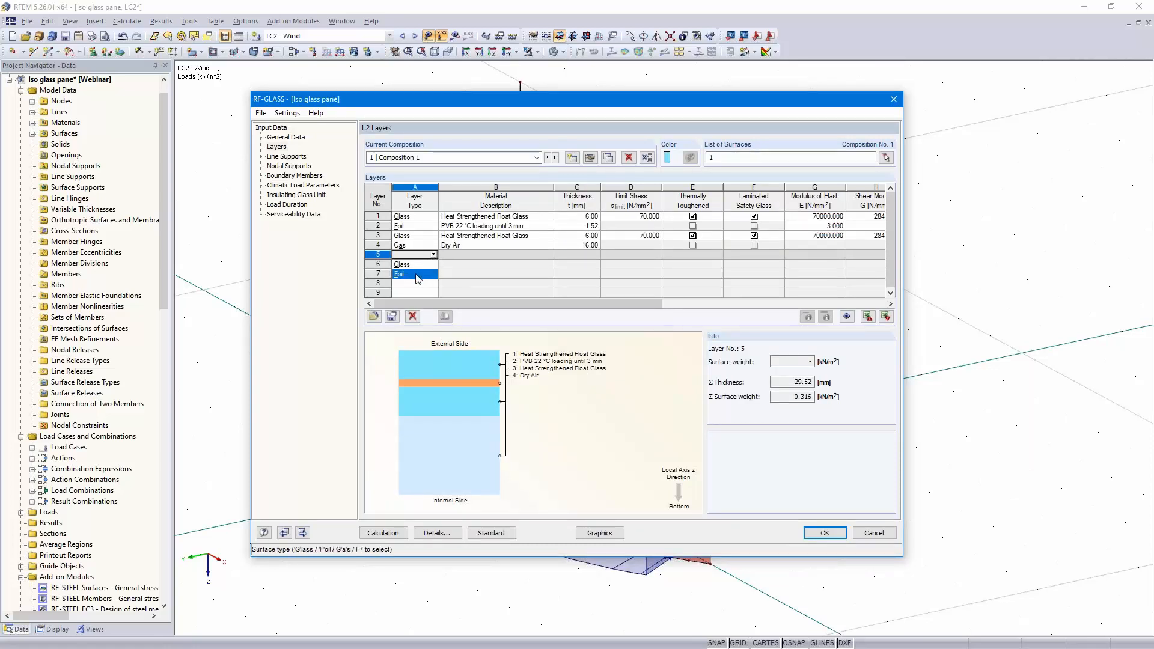
pyautogui.click(419, 268)
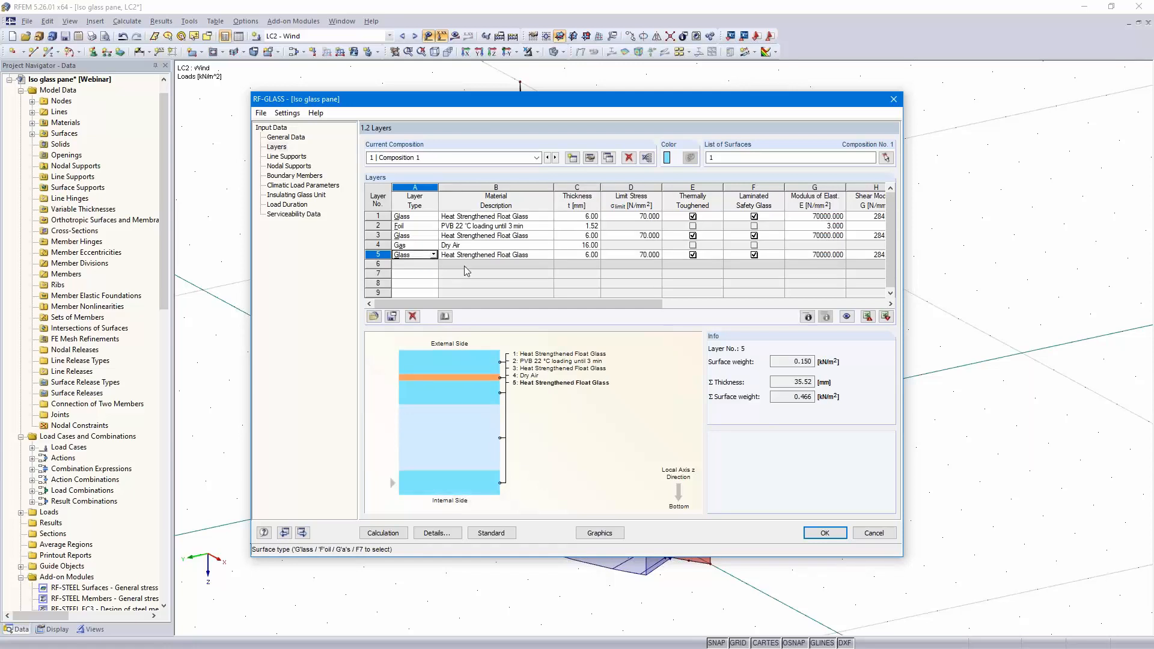
pyautogui.click(550, 258)
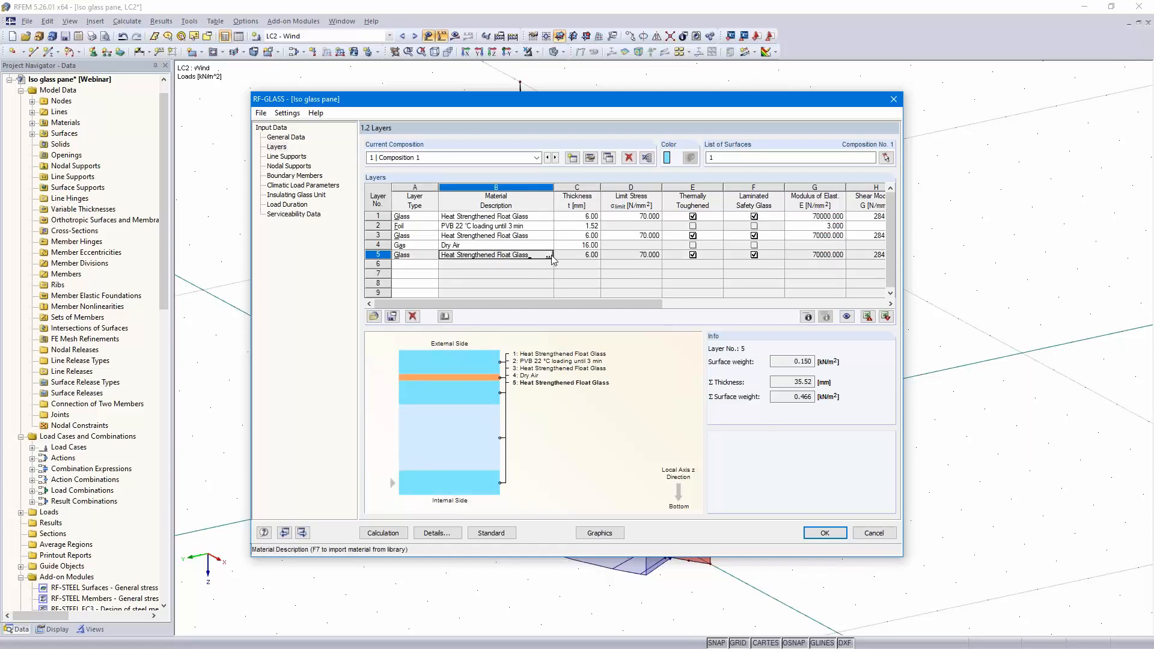
pyautogui.click(549, 256)
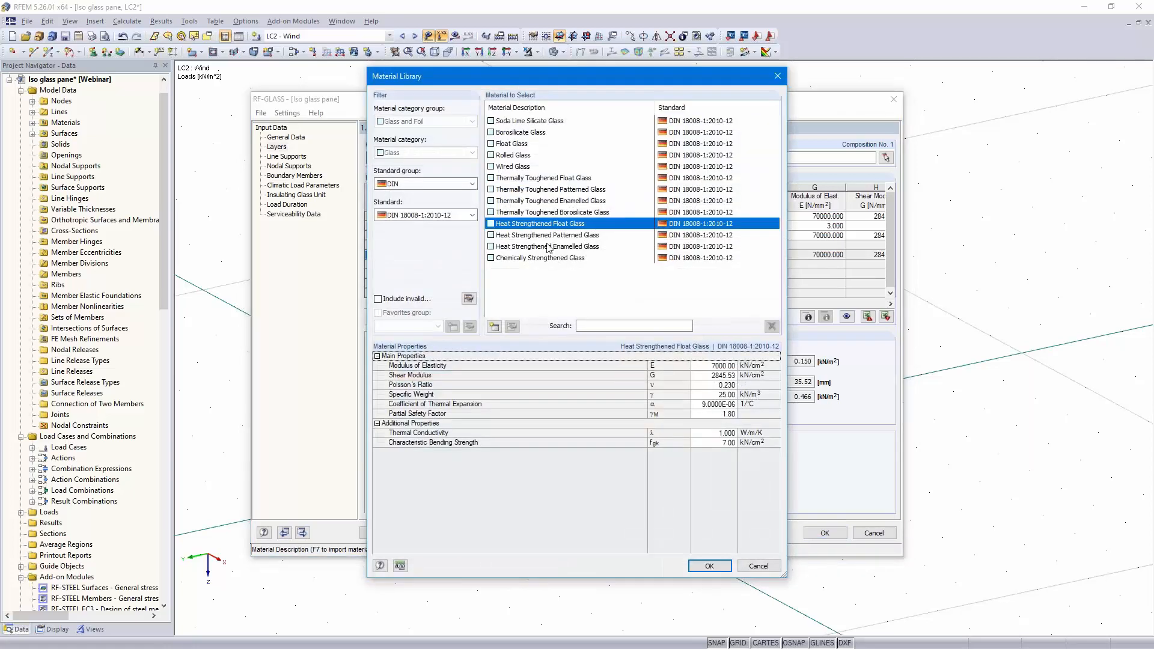
pyautogui.click(518, 144)
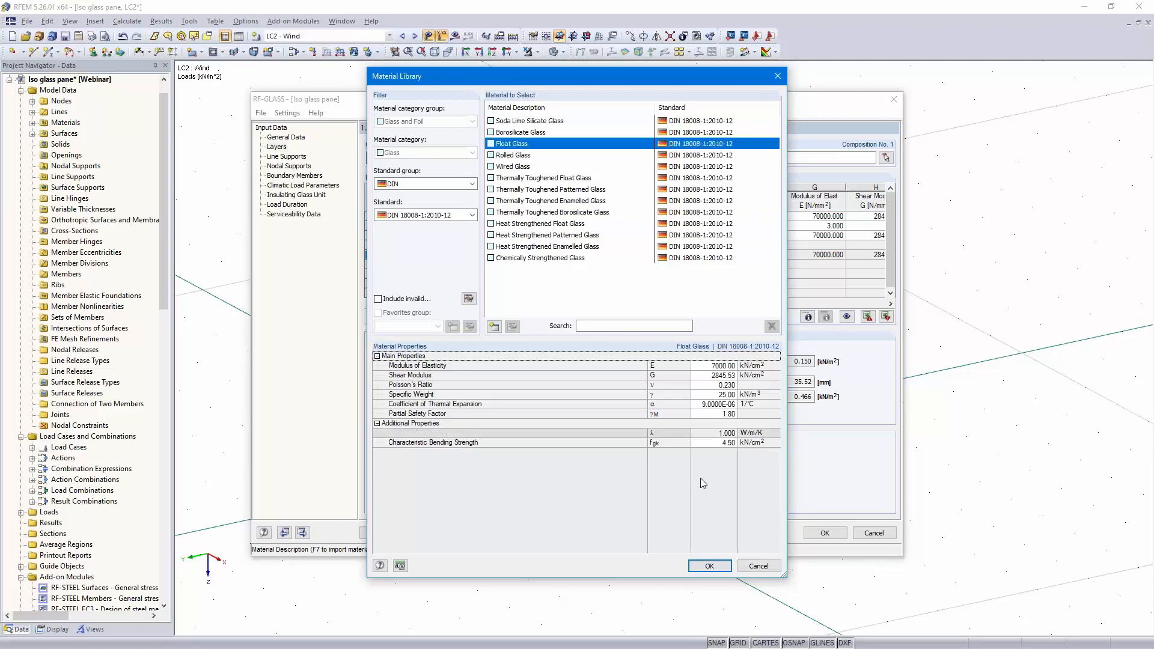
pyautogui.click(707, 567)
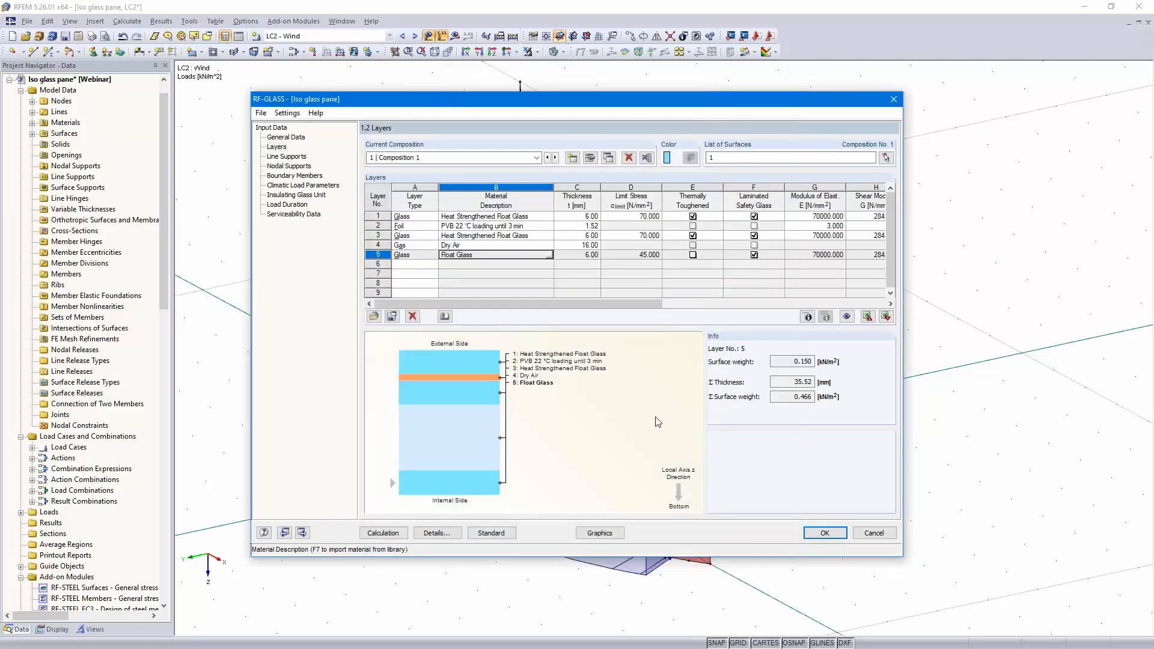
# - Set layer 5's thickness to 3 mm and remove its laminated safety glass designation
pyautogui.click(576, 255)
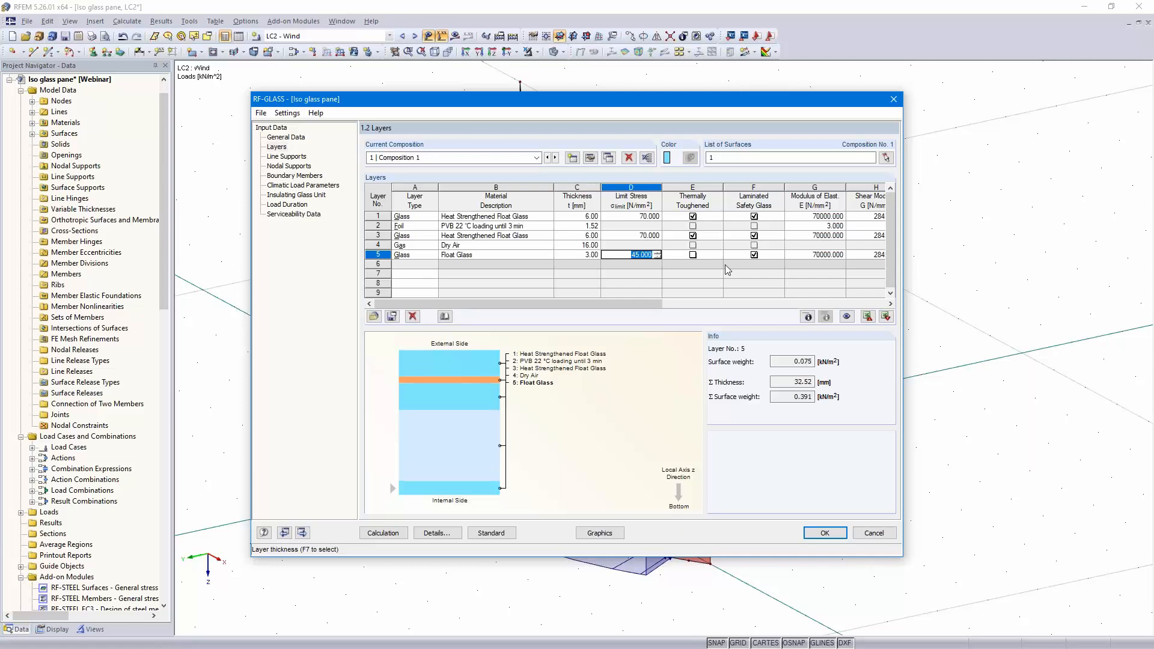
pyautogui.press('Tab')
pyautogui.click(753, 255)
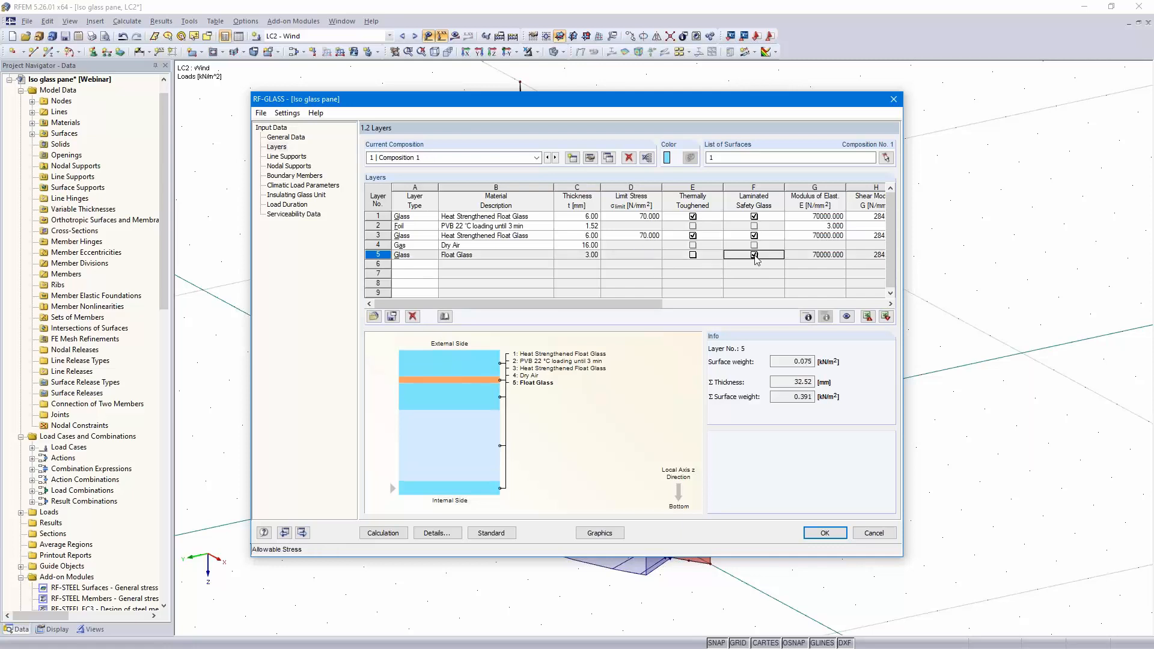
# - Add a second Gas layer as layer 6 below the float glass
pyautogui.click(416, 264)
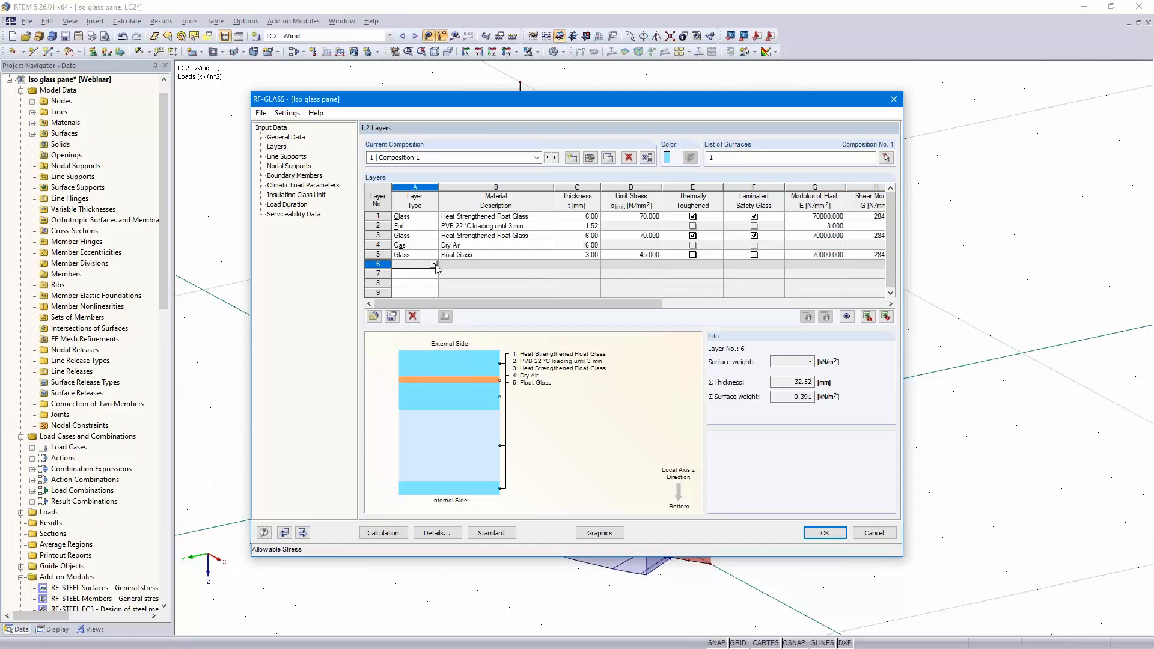
pyautogui.click(434, 264)
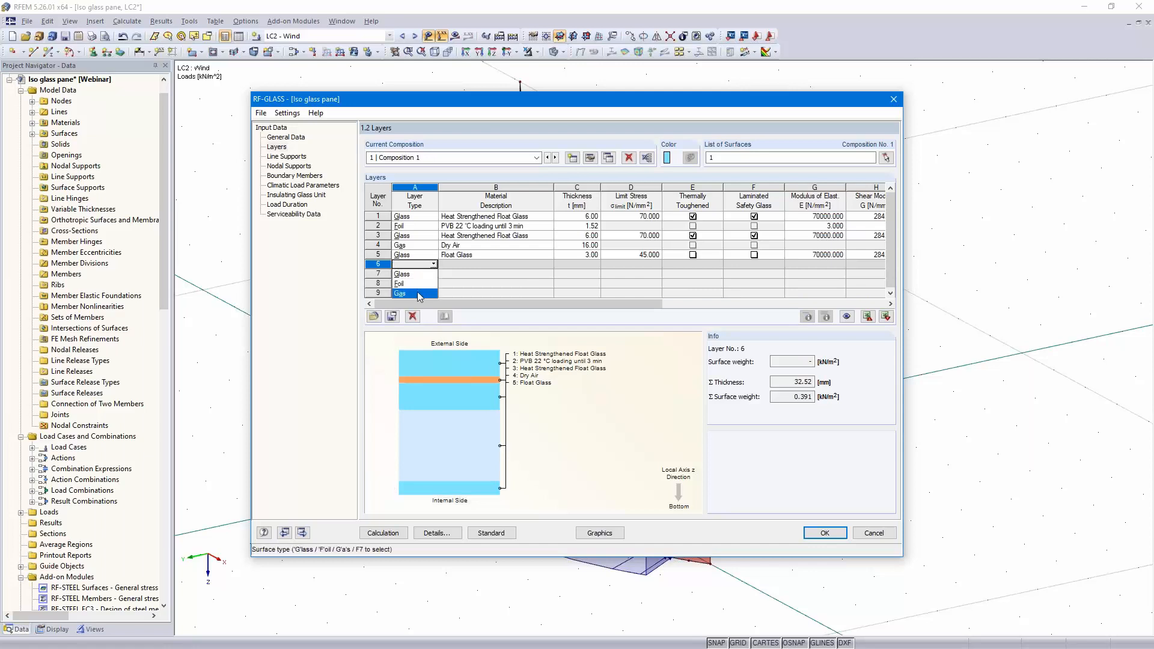
pyautogui.click(418, 293)
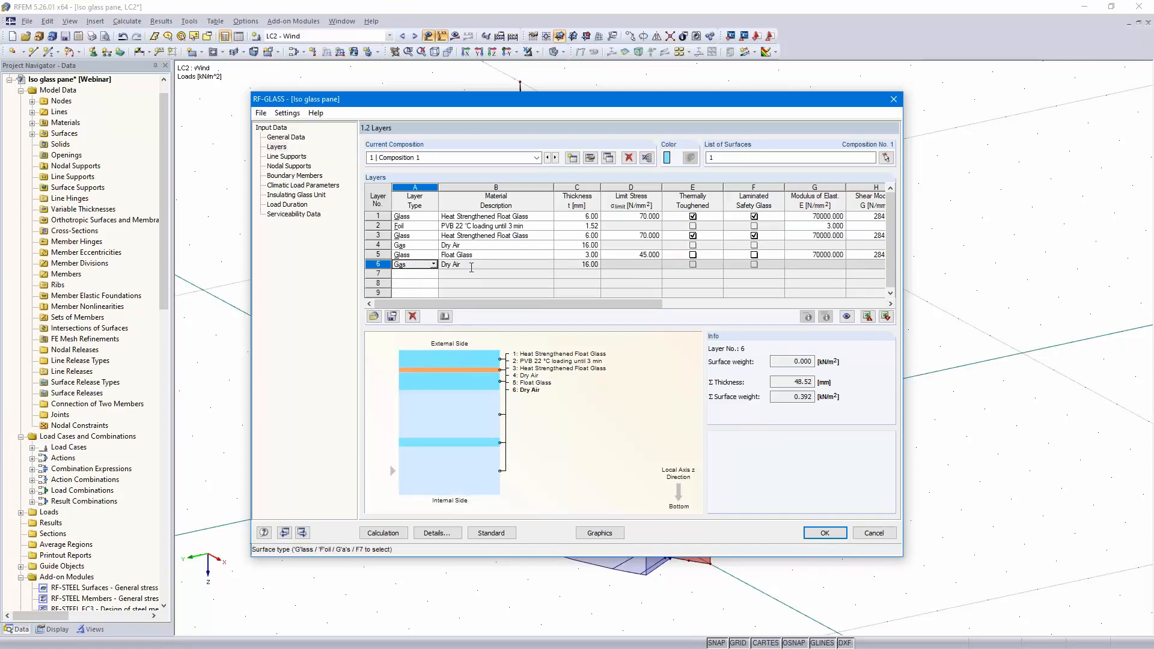
# - Add a Glass layer as layer 7 and assign it the library material Heat Strengthened Float Glass
pyautogui.click(416, 274)
pyautogui.click(433, 274)
pyautogui.click(415, 284)
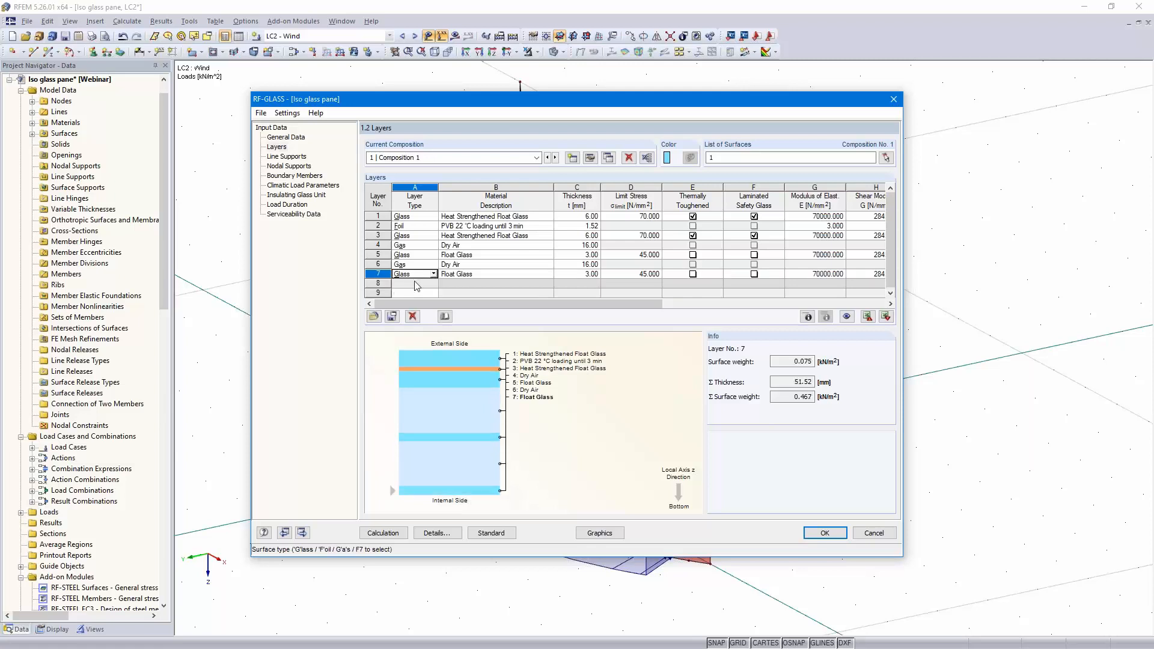
pyautogui.click(544, 275)
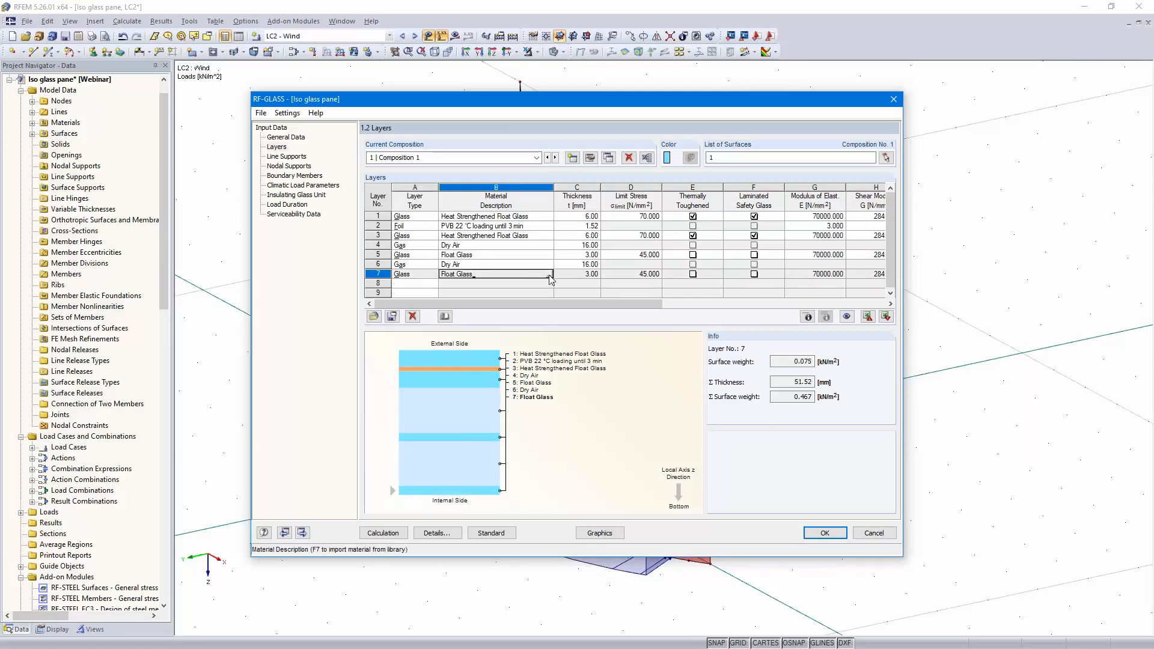
pyautogui.click(549, 276)
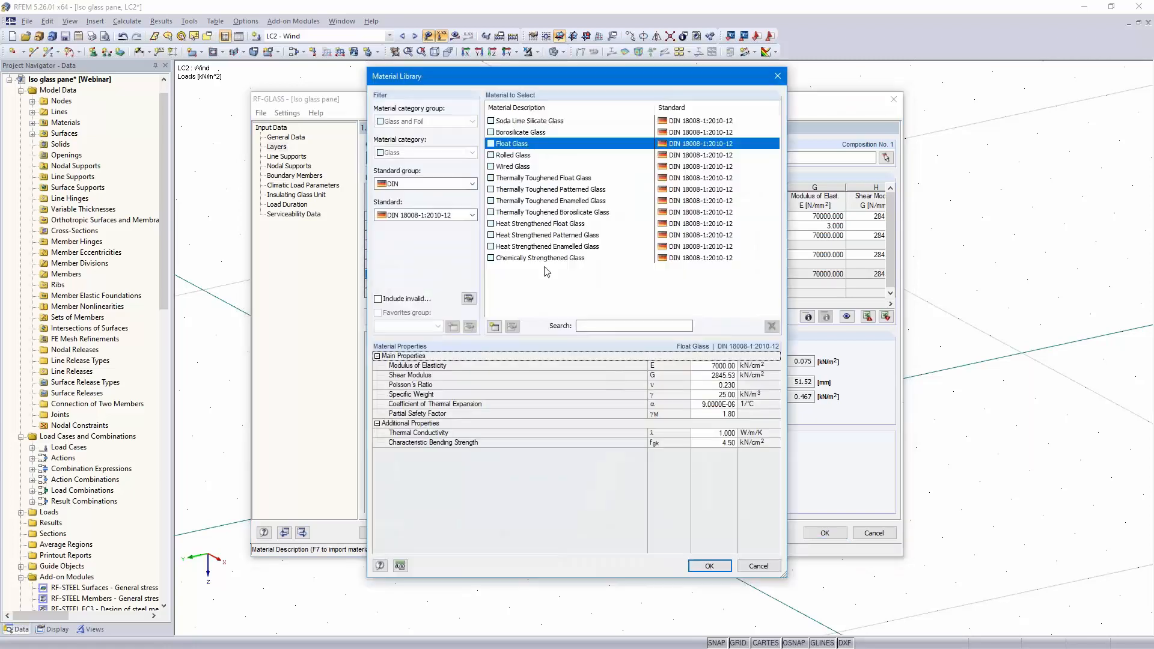
pyautogui.click(531, 224)
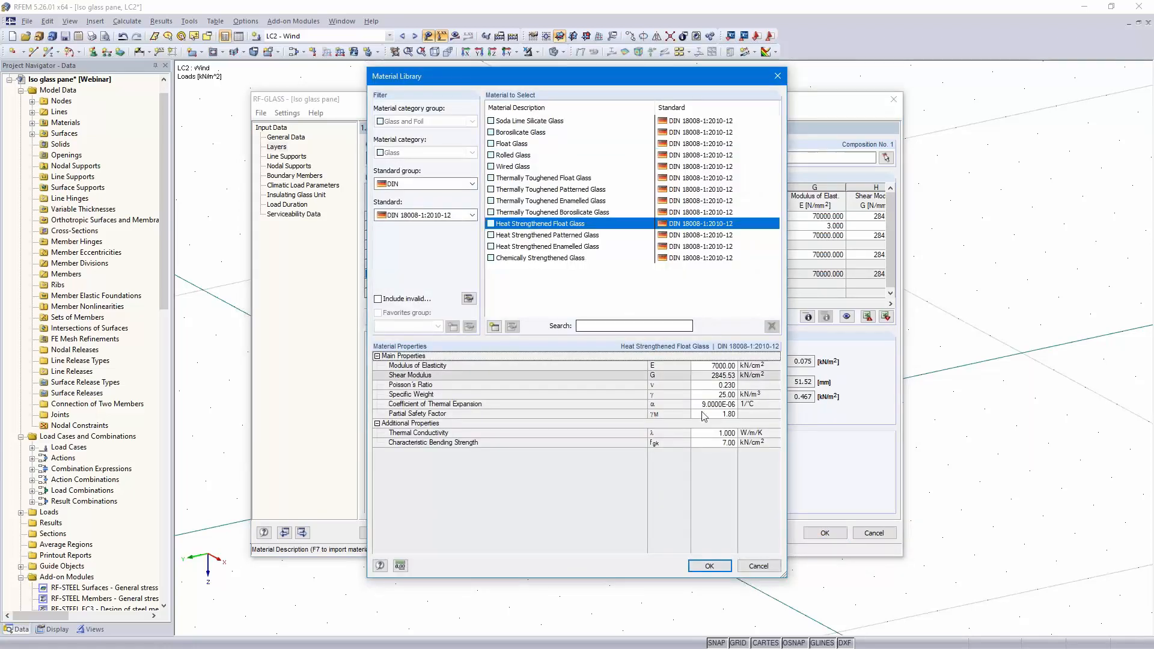
pyautogui.click(704, 565)
# - Add a Foil layer as layer 8 and mark layer 7 as thermally toughened and laminated safety glass
pyautogui.click(433, 283)
pyautogui.click(414, 304)
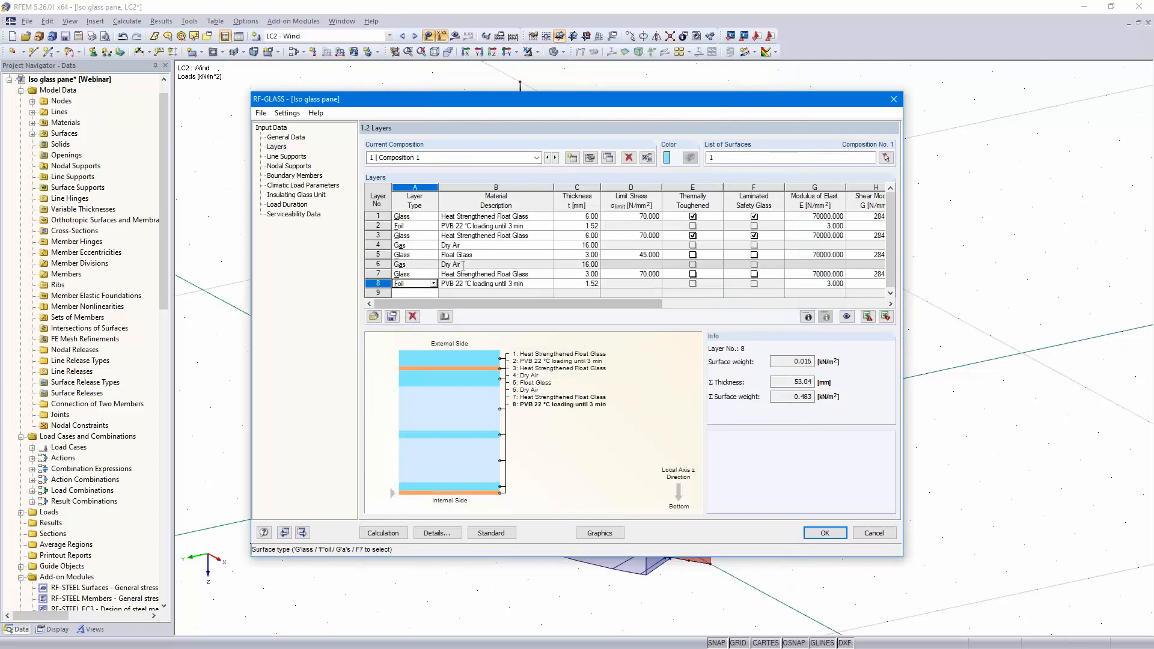
pyautogui.scroll(-2, 481, 255)
pyautogui.scroll(3, 693, 252)
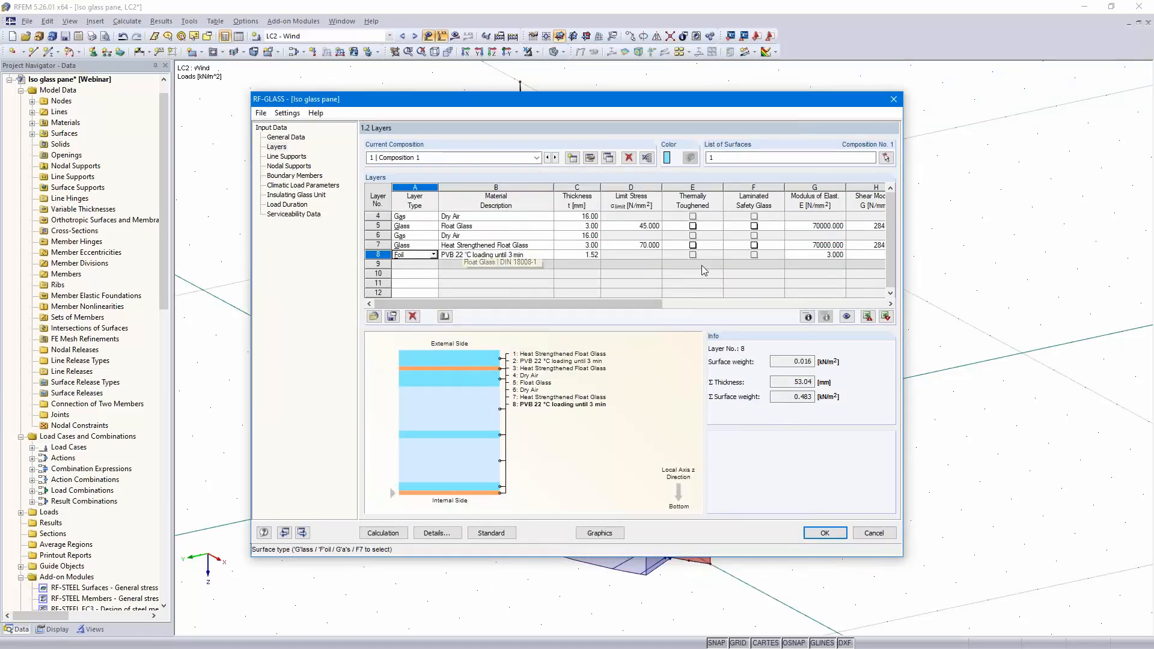
pyautogui.click(693, 245)
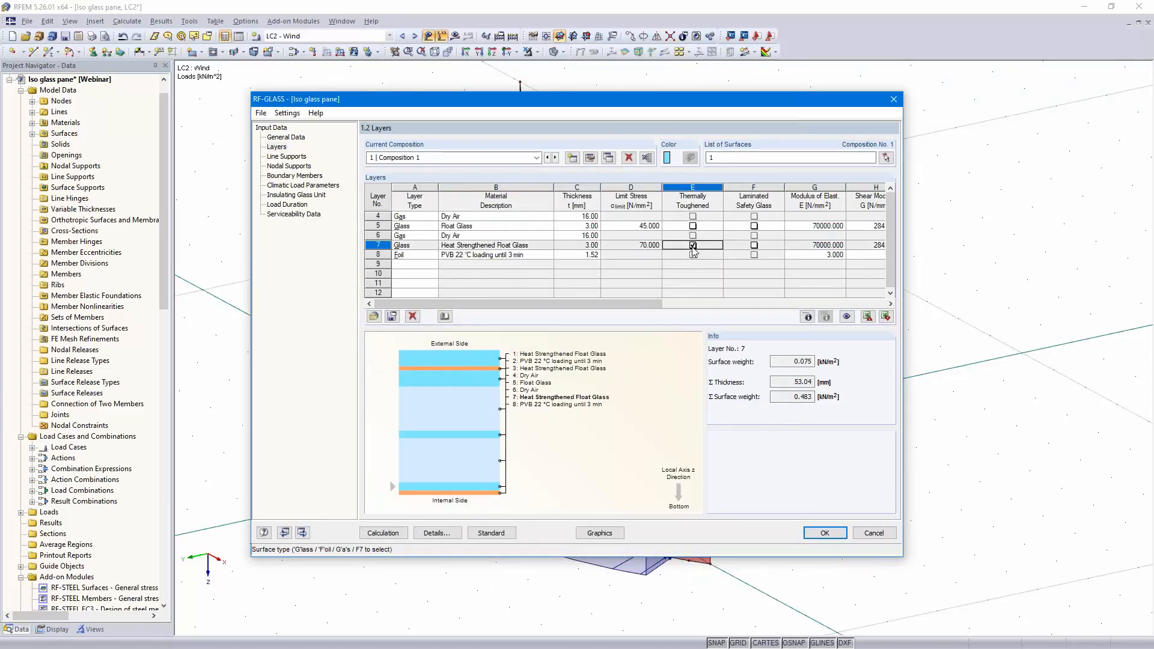
pyautogui.click(754, 245)
# - Add a Glass layer as layer 9 to close the inner laminated pane
pyautogui.click(415, 264)
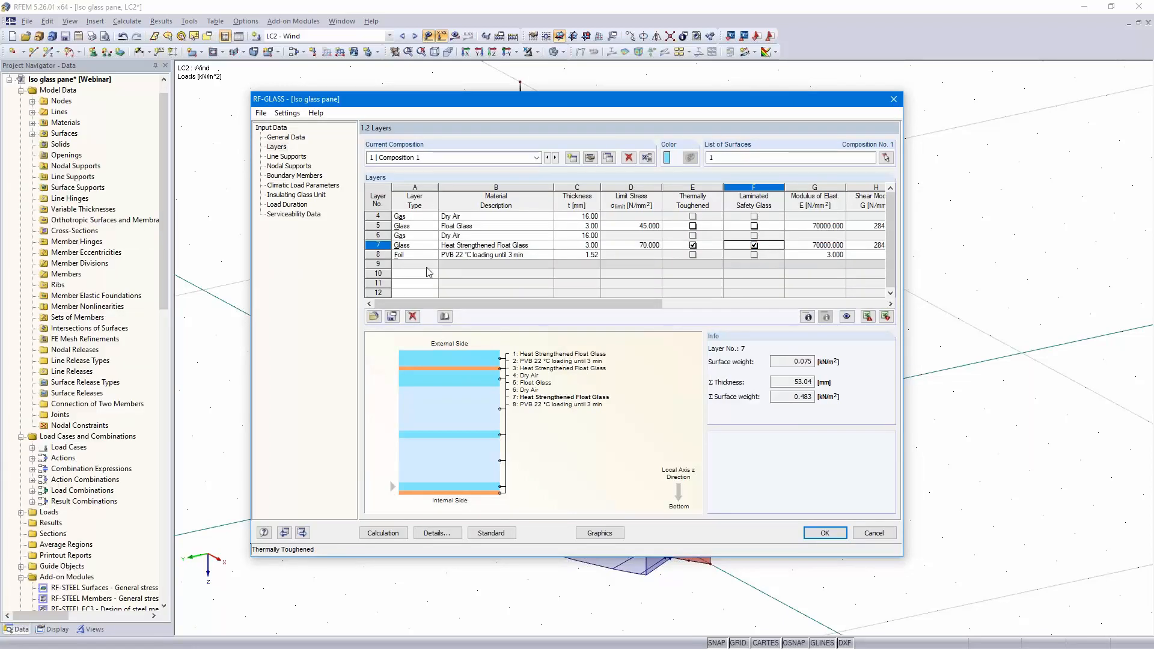
pyautogui.click(433, 264)
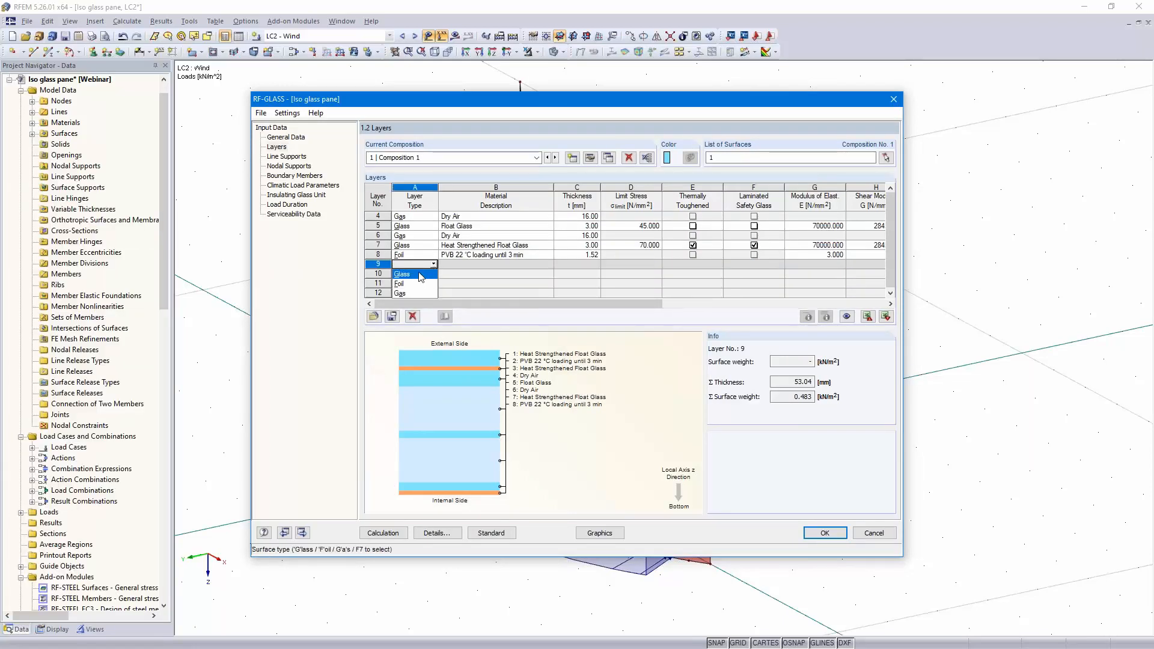
pyautogui.click(420, 274)
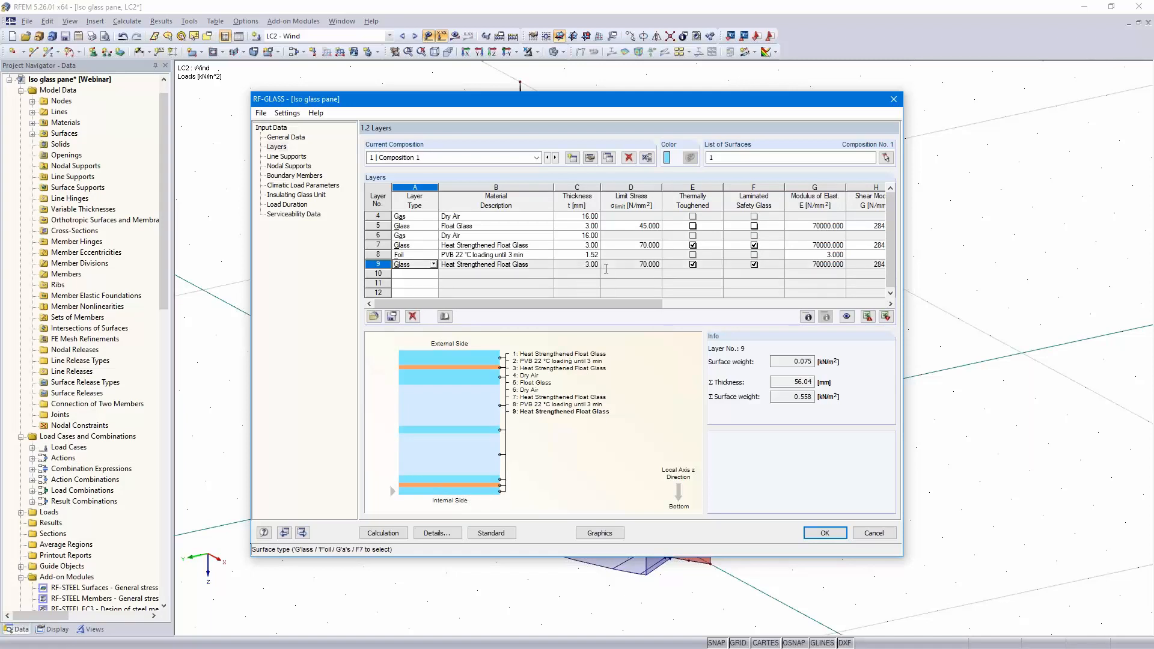
# - Set the thickness of glass layers 7 and 9 to 6 mm each
pyautogui.click(582, 245)
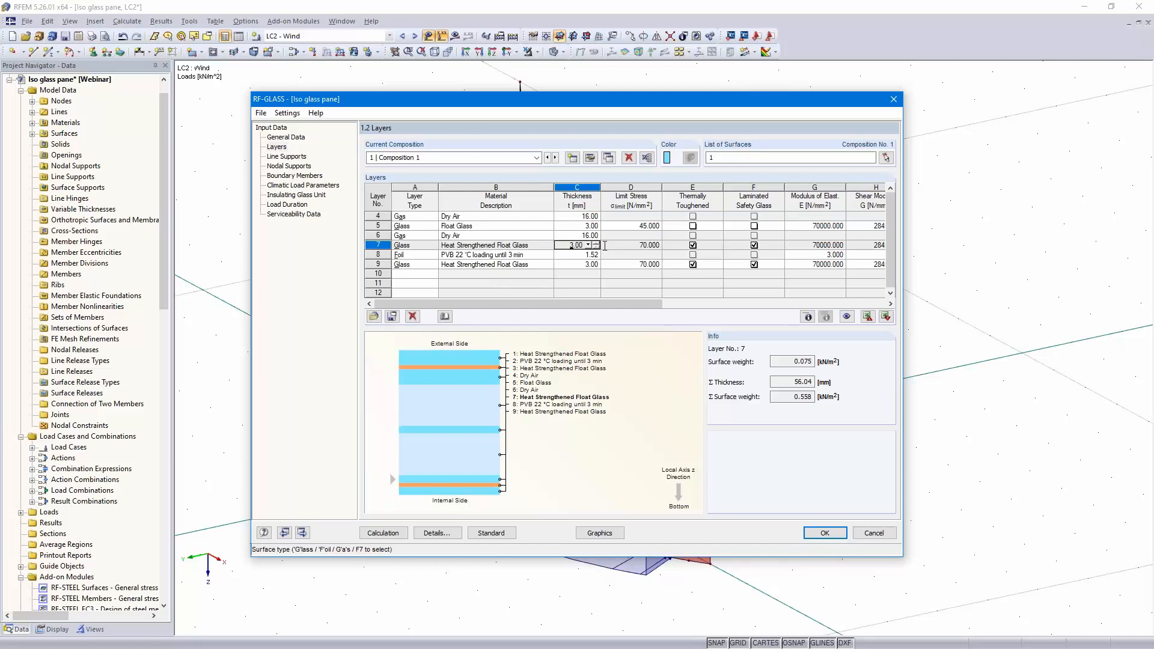
pyautogui.write('6')
pyautogui.click(581, 263)
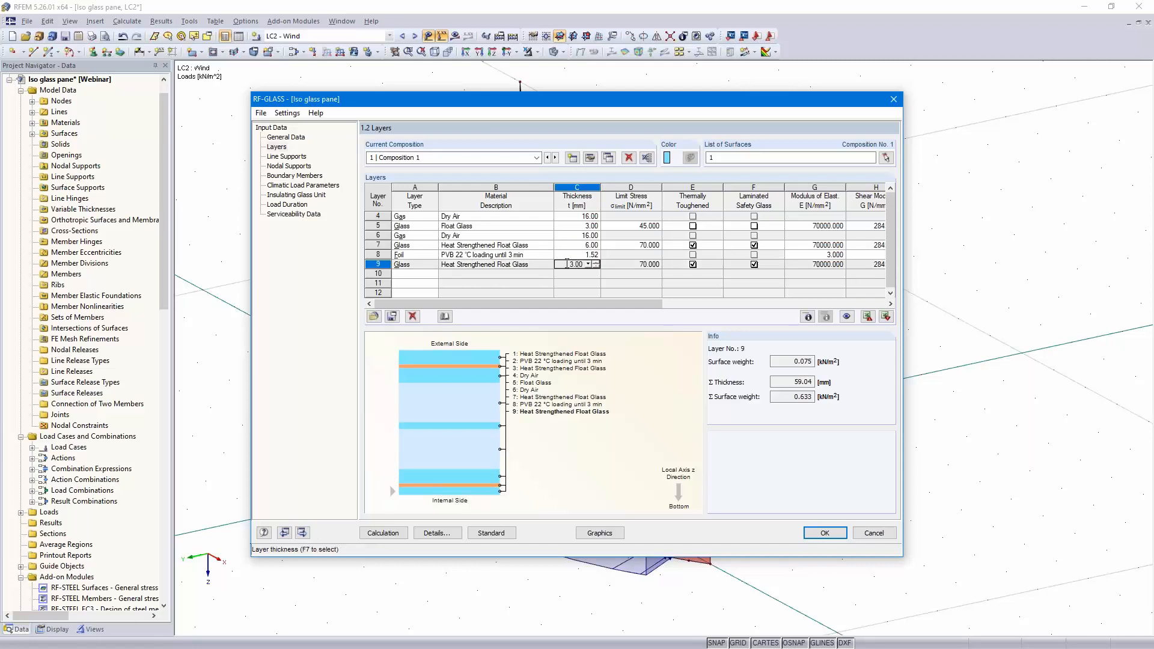
pyautogui.write('6')
pyautogui.press('Return')
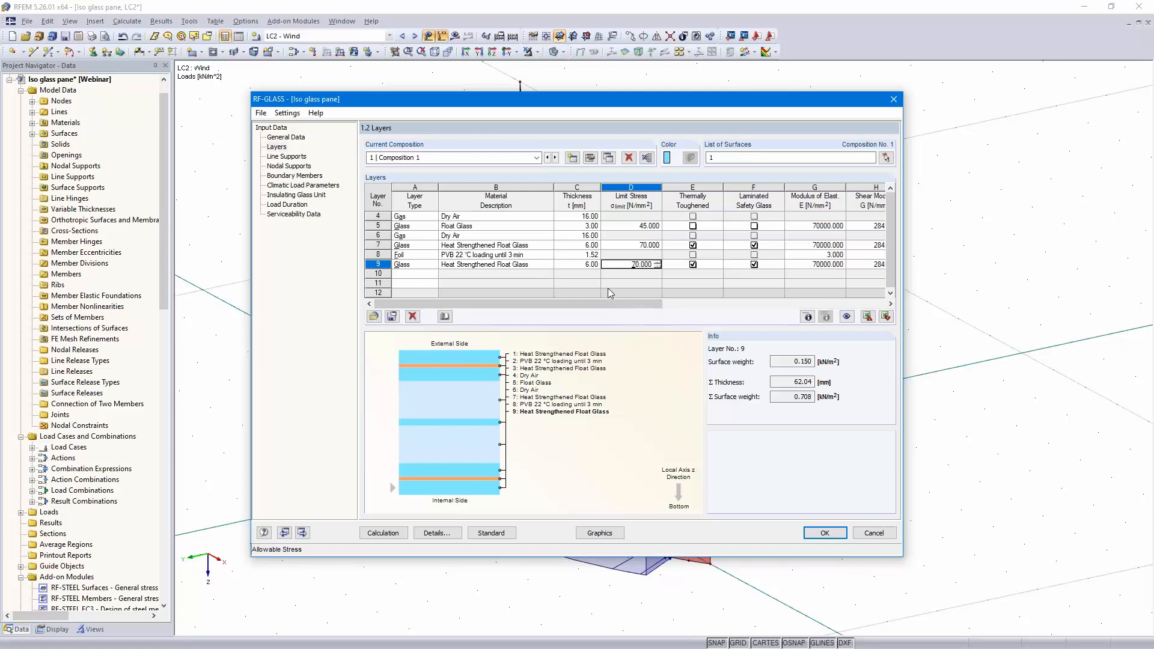
# - In the details of Composition 1, disable coupling, activate FE mesh refinement and enter a target FE length
pyautogui.scroll(1, 608, 288)
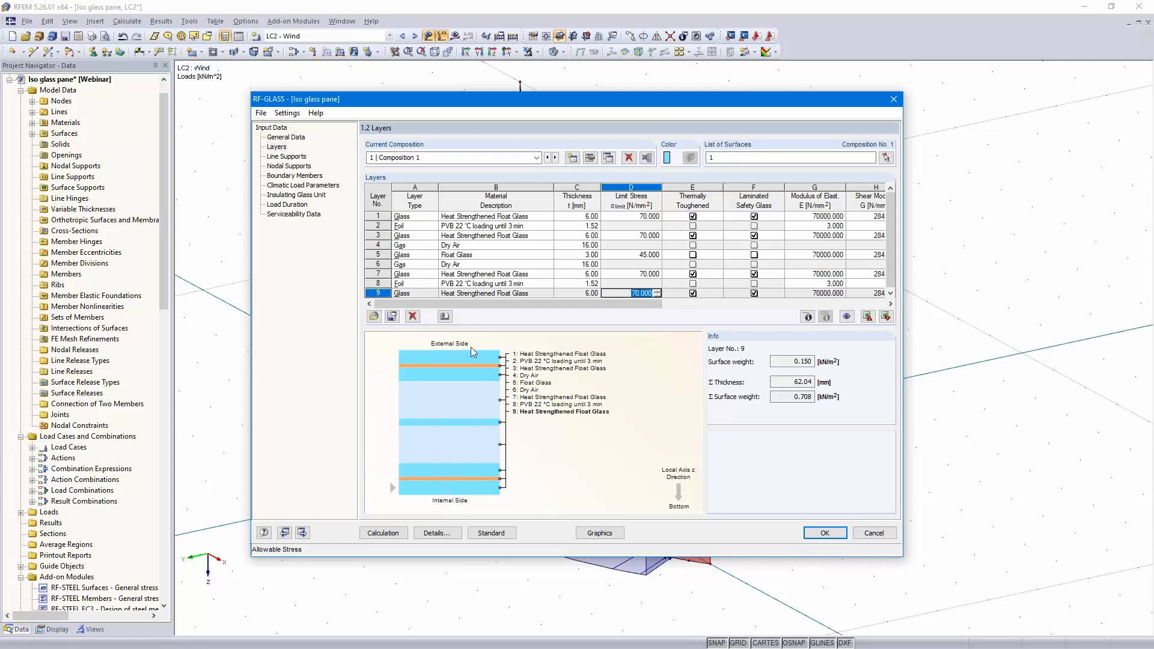
pyautogui.click(590, 158)
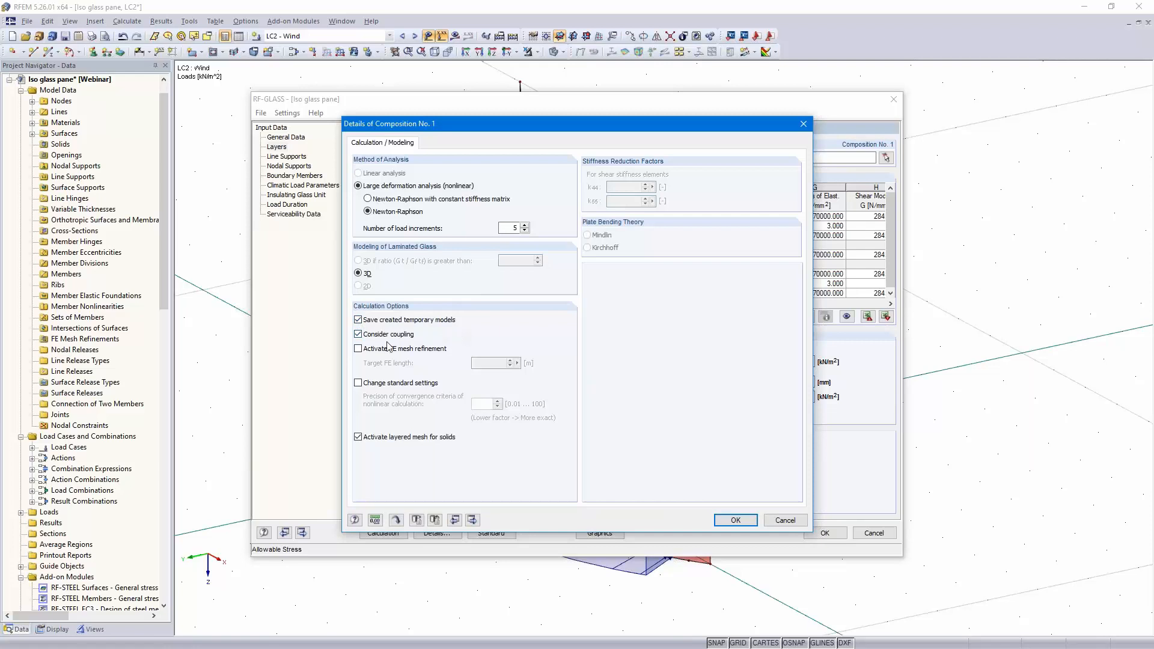
pyautogui.click(359, 335)
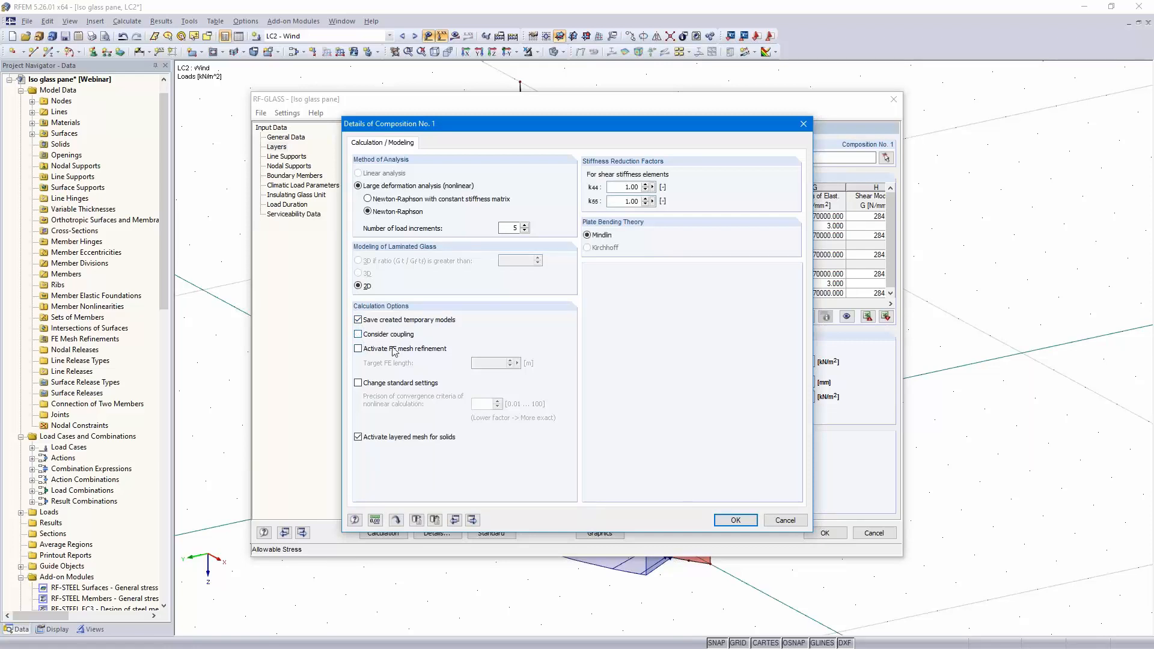
pyautogui.click(359, 350)
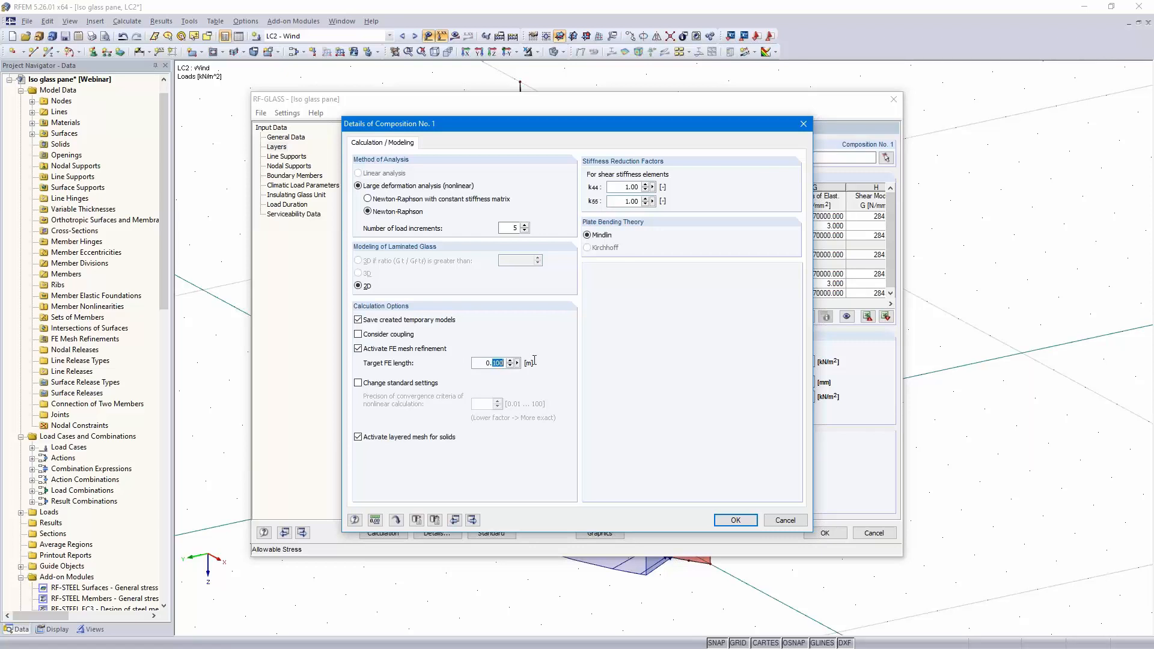
pyautogui.write('0')
pyautogui.click(732, 520)
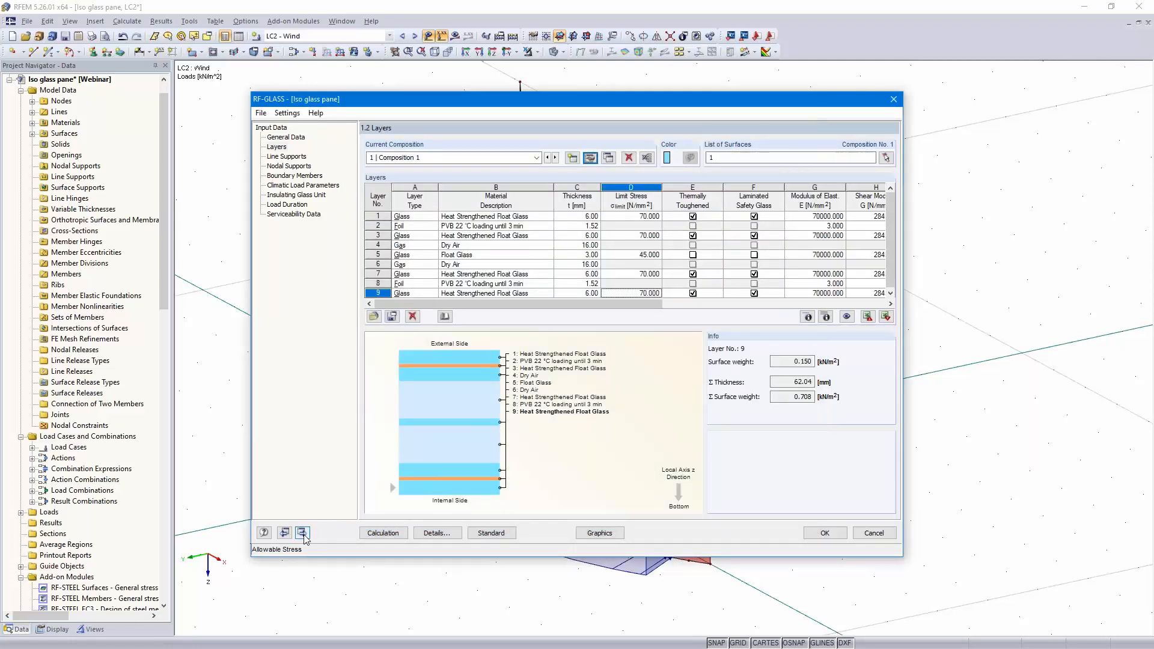
# - Add a line support on boundary lines 1-6 of the glass pane and set its support type to User-defined
pyautogui.click(303, 533)
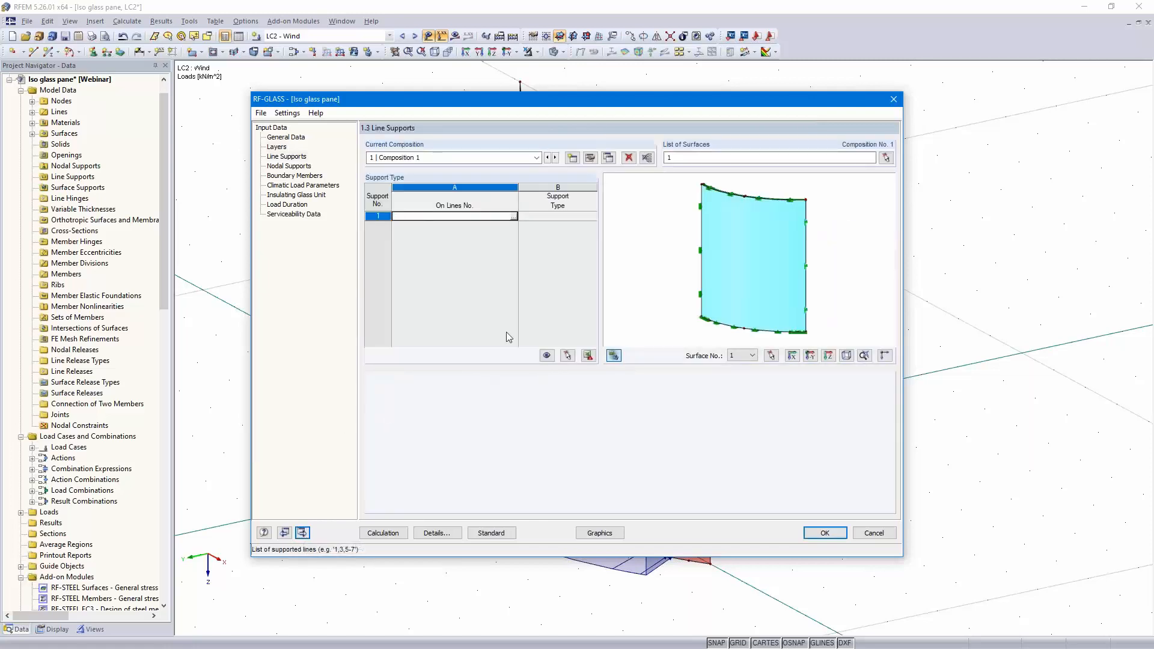
pyautogui.click(513, 218)
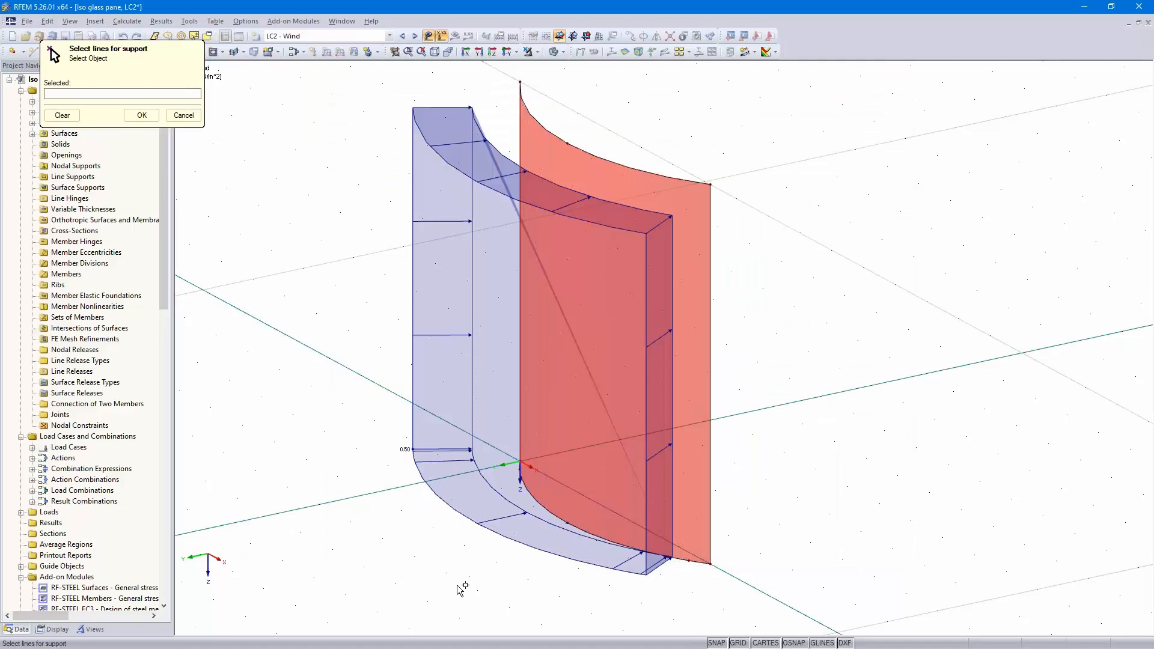
pyautogui.moveTo(461, 589); pyautogui.dragTo(811, 72)
pyautogui.click(142, 115)
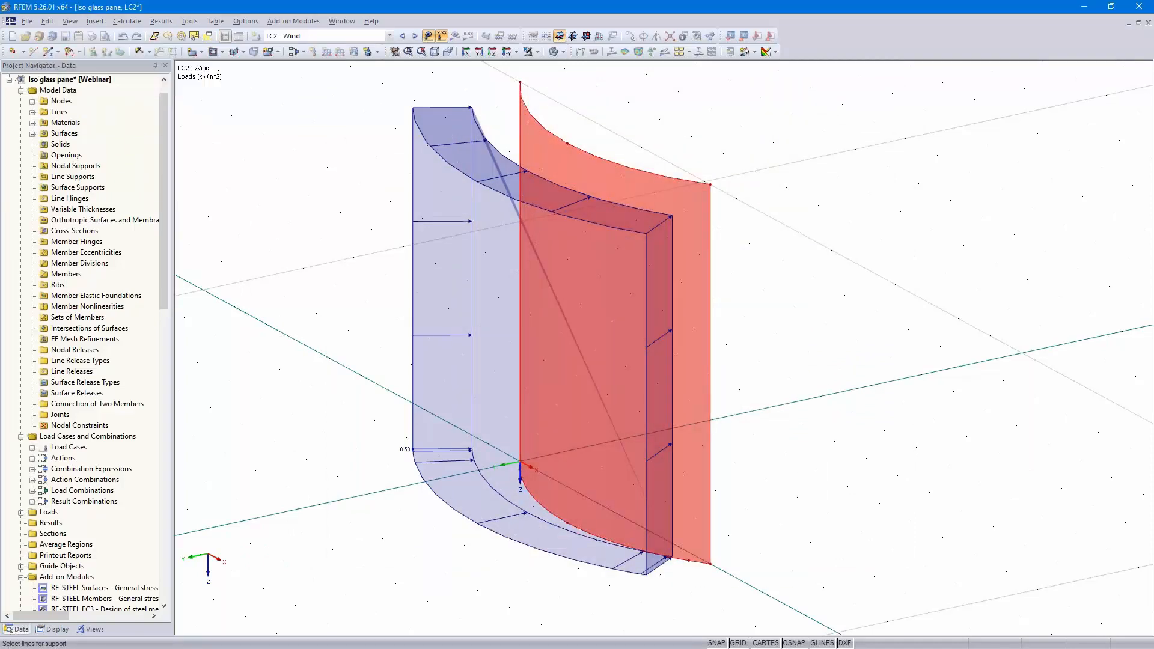
pyautogui.click(566, 216)
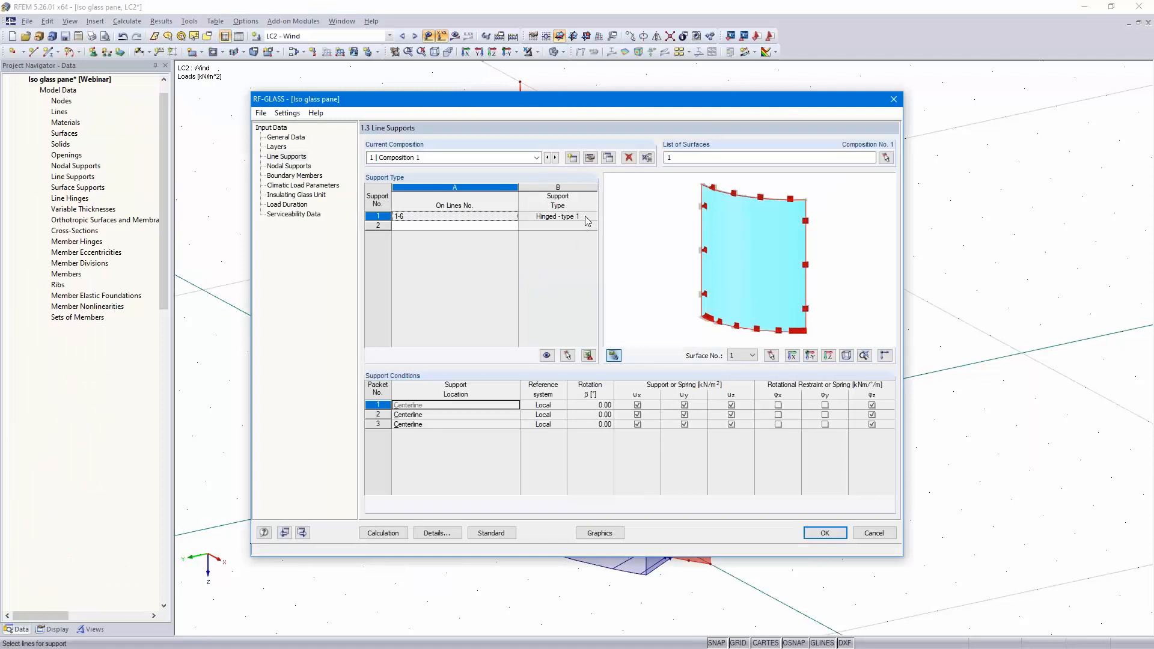
pyautogui.click(593, 217)
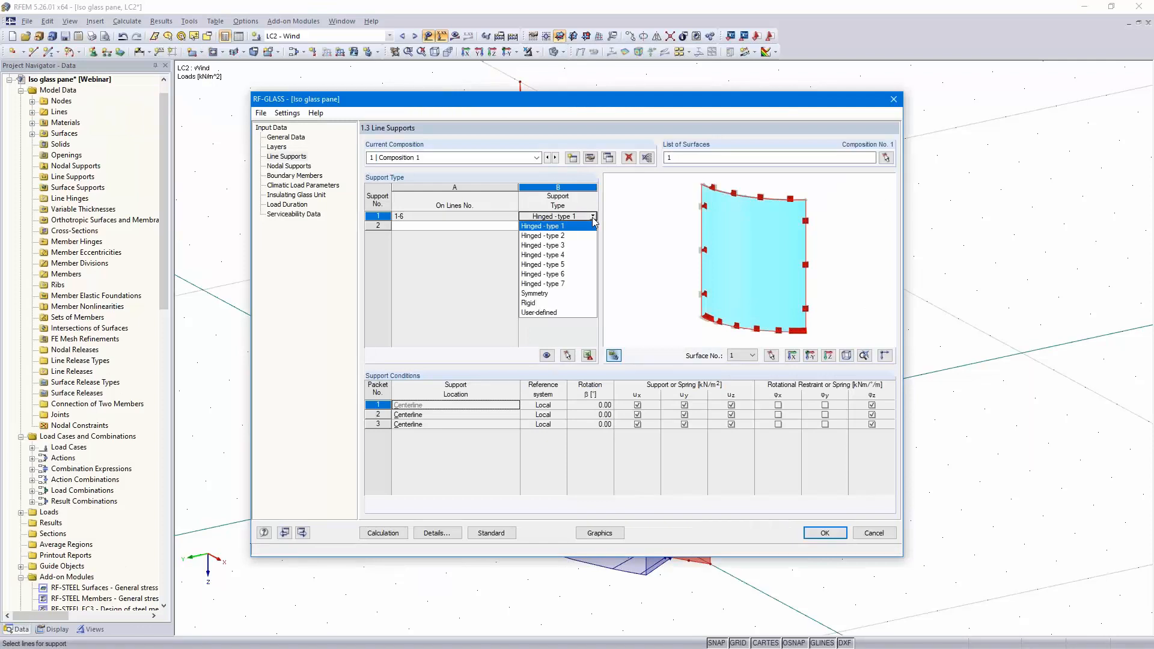
pyautogui.click(570, 313)
pyautogui.click(569, 313)
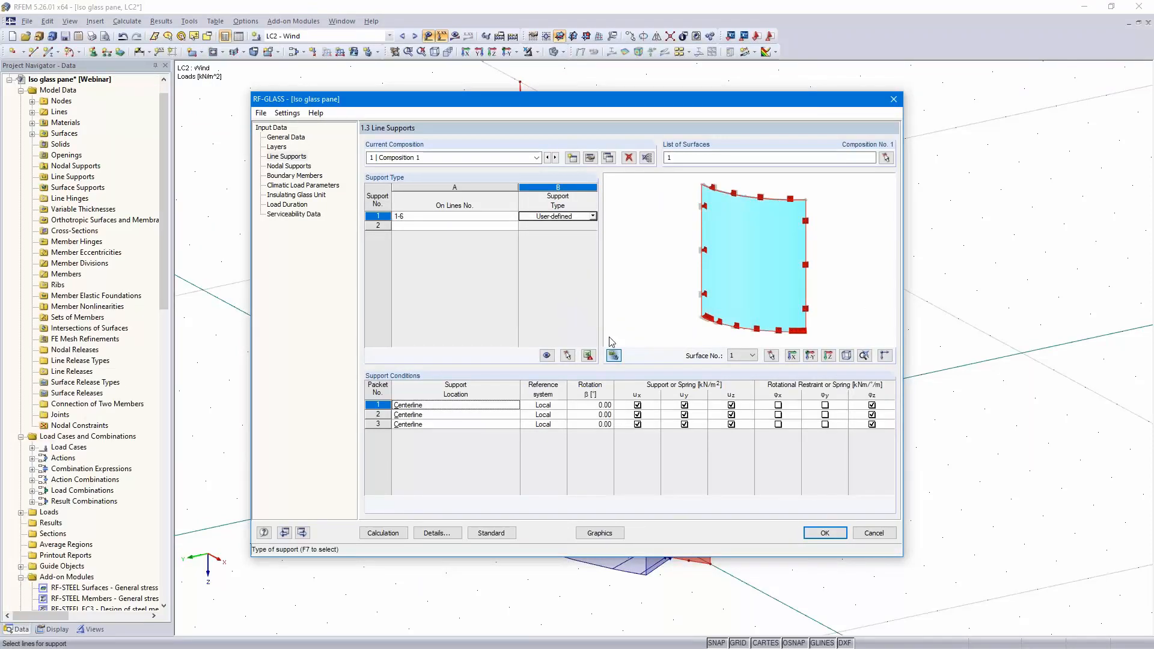
# - Display the line support axis systems in the preview and examine their orientation along the pane's edges
pyautogui.click(885, 355)
pyautogui.scroll(5, 709, 270)
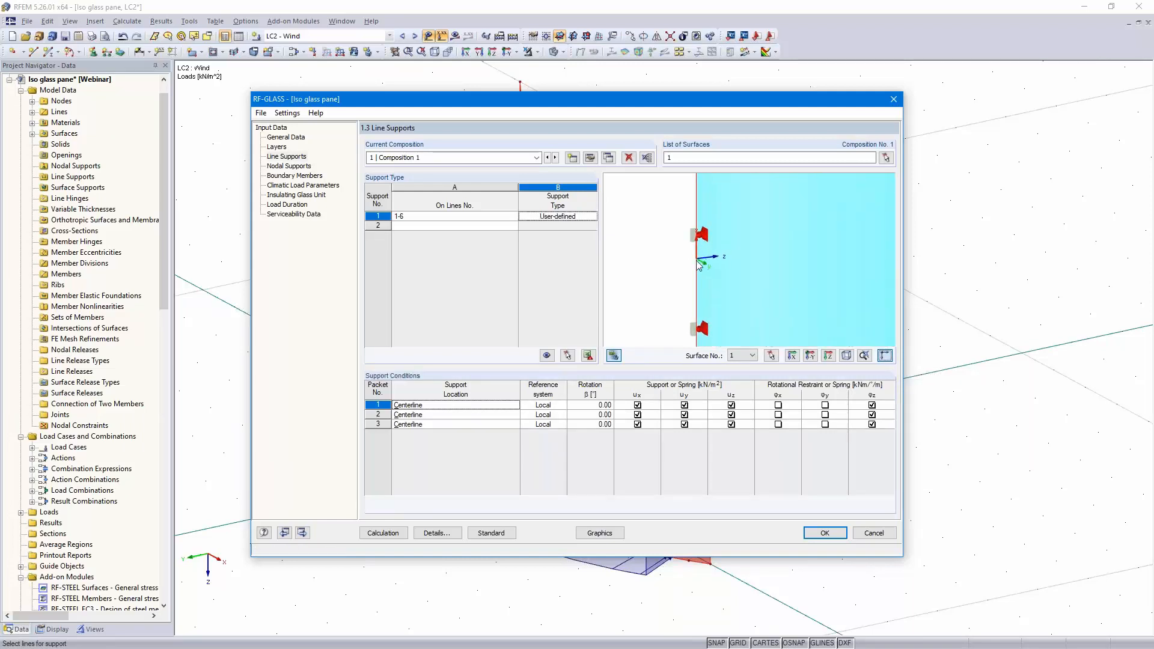
pyautogui.scroll(-5, 715, 270)
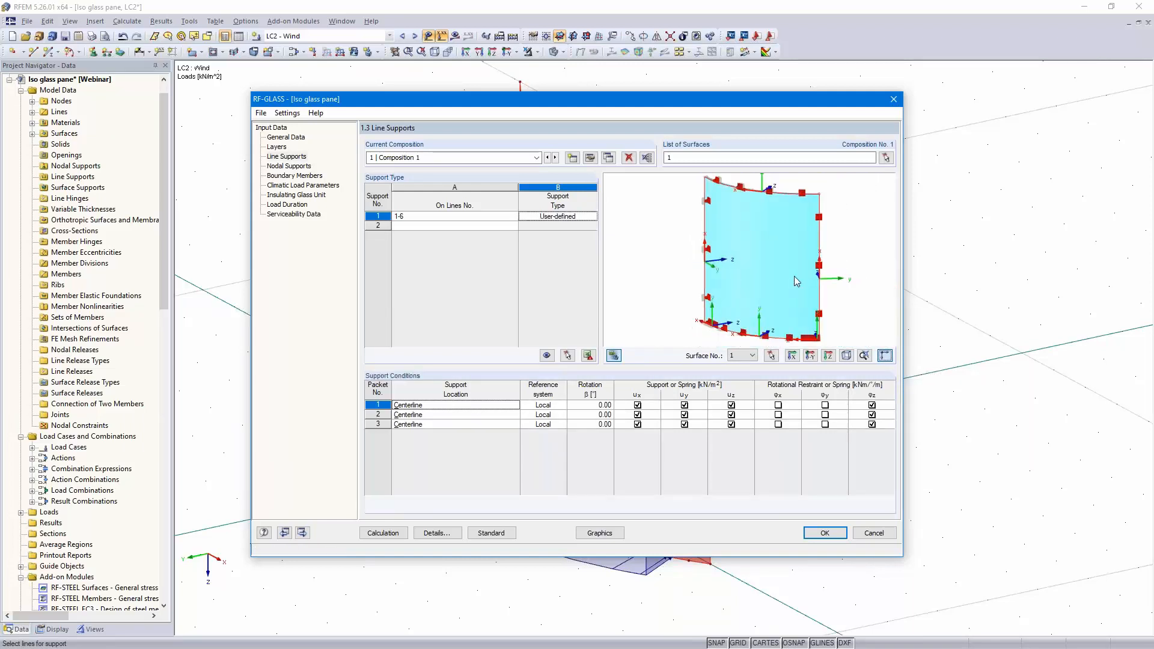
pyautogui.moveTo(771, 337)
pyautogui.keyDown('ctrl'); pyautogui.mouseDown(button='middle')
pyautogui.moveTo(764, 355)
pyautogui.moveTo(762, 330)
pyautogui.mouseUp(button='middle'); pyautogui.keyUp('ctrl')
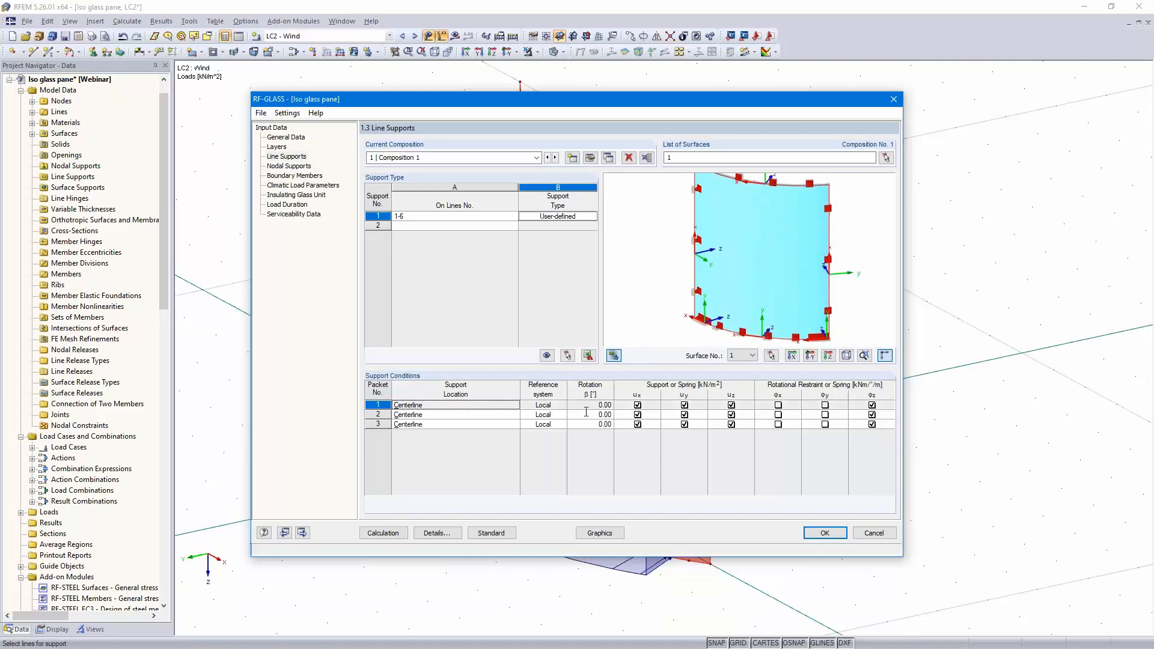
# - Release the ux, uy and φz restraints of the line support for all three packets
pyautogui.click(638, 405)
pyautogui.click(638, 415)
pyautogui.click(638, 425)
pyautogui.click(681, 405)
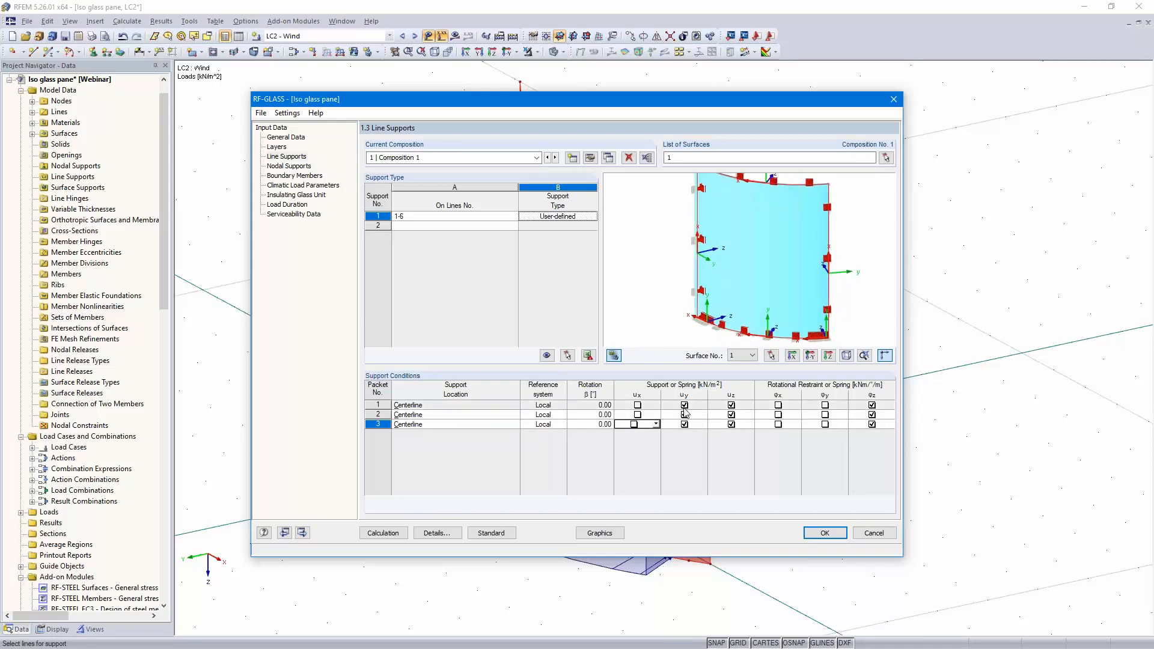
pyautogui.click(684, 414)
pyautogui.click(684, 425)
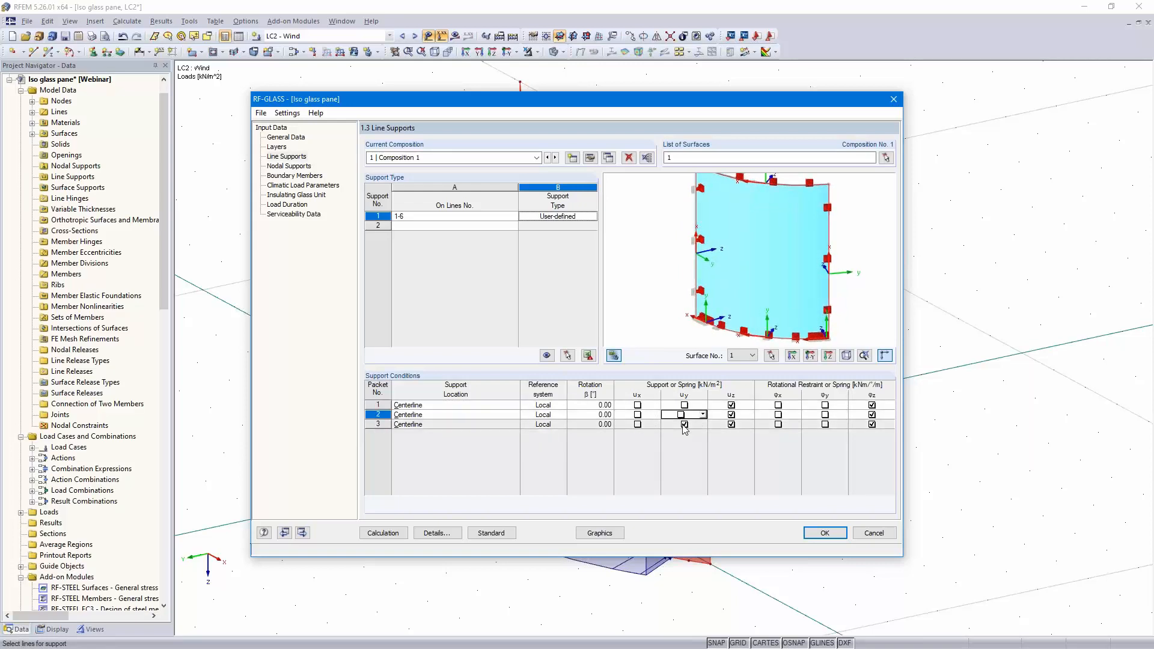
pyautogui.click(872, 405)
pyautogui.click(872, 415)
pyautogui.click(872, 424)
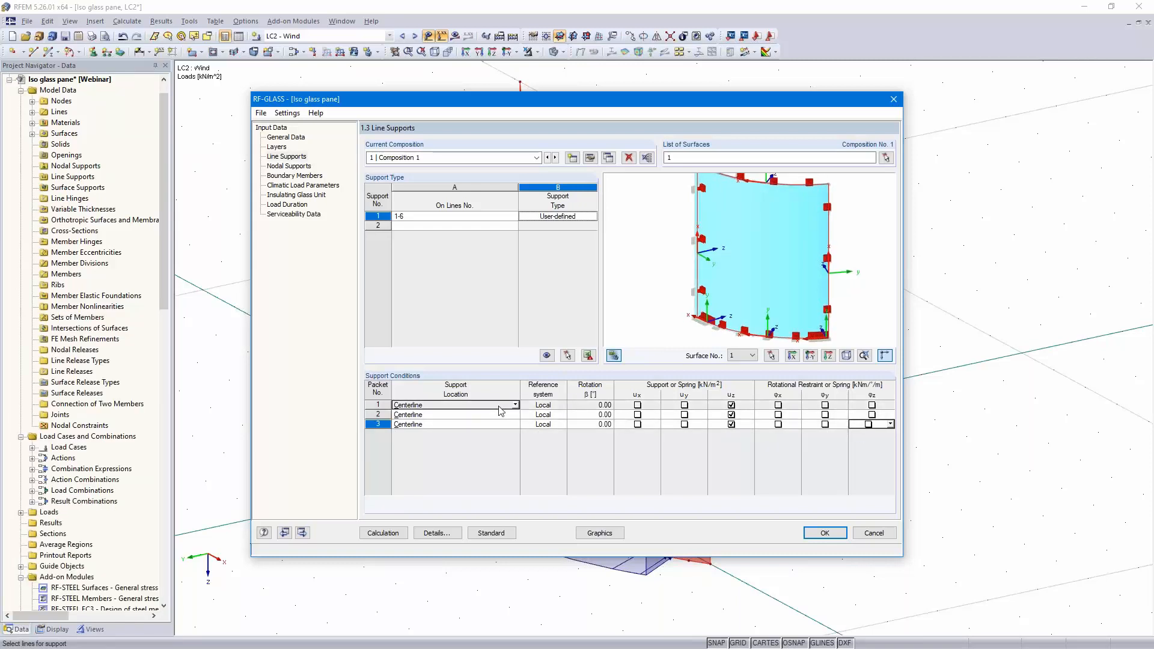
# - Examine in the preview where the centerline support sits for each of the three packets
pyautogui.click(396, 405)
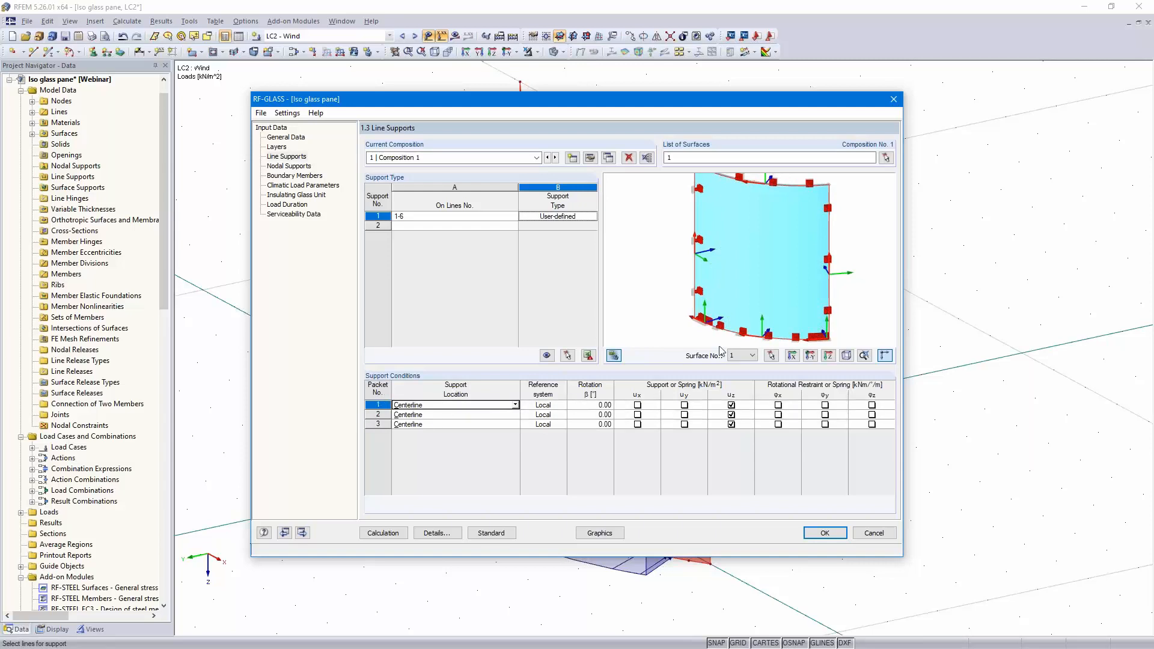
pyautogui.click(586, 355)
pyautogui.click(464, 416)
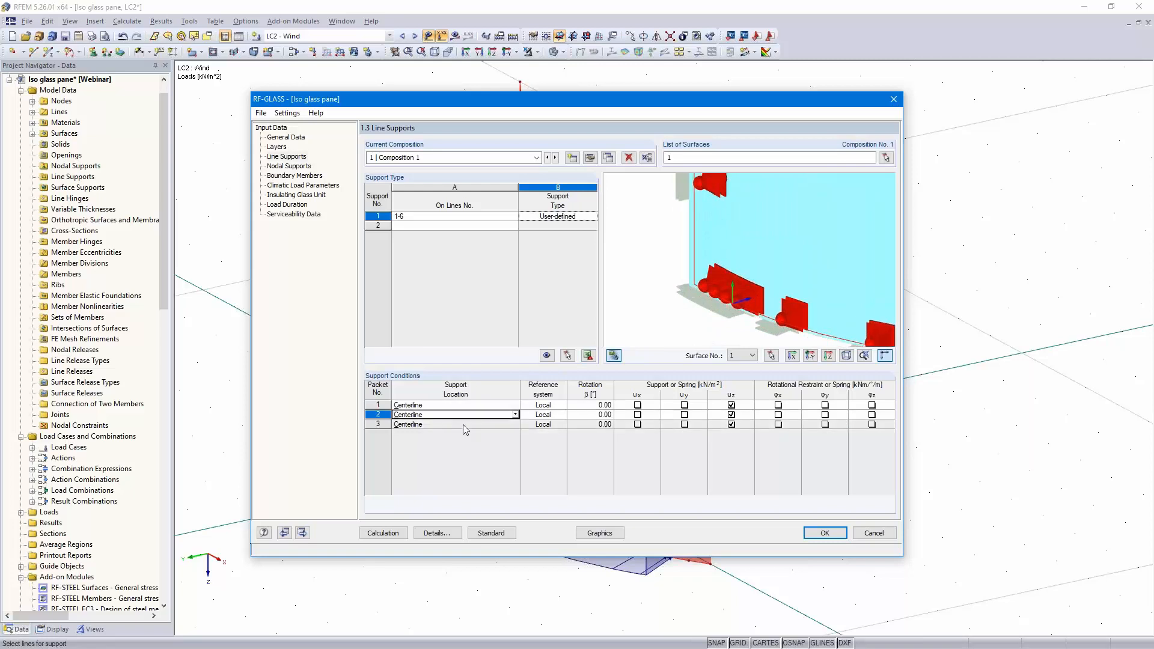
pyautogui.click(465, 426)
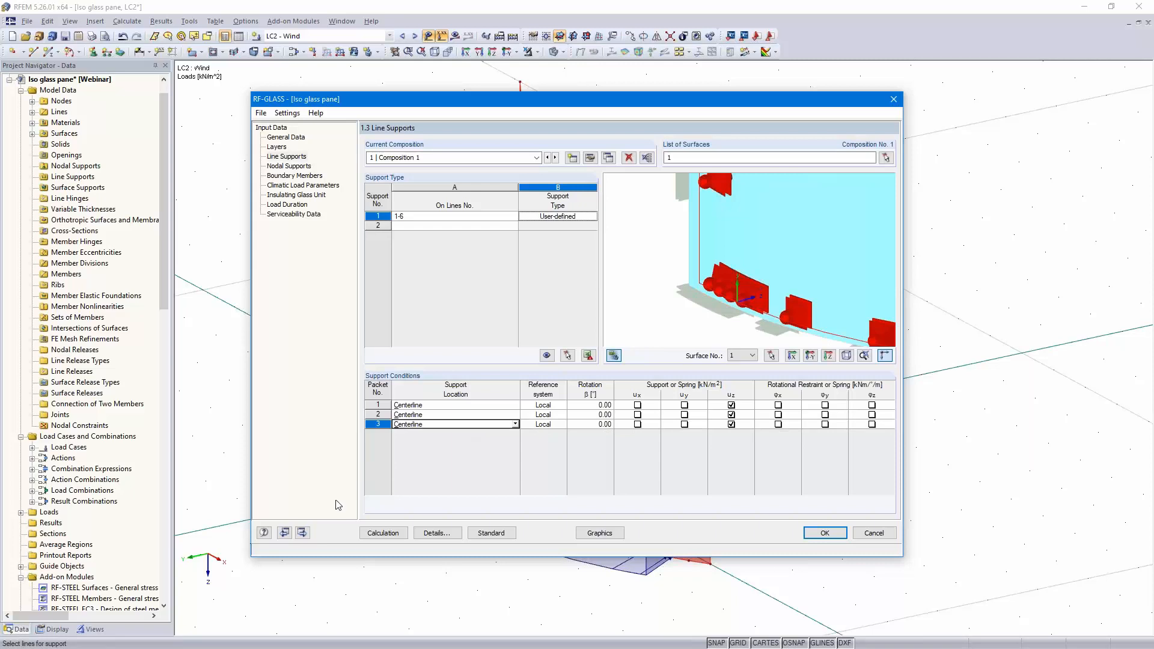
# - Hide the loads and add a nodal support on nodes 7 and 9 near the two ends of the pane's bottom arc
pyautogui.click(303, 533)
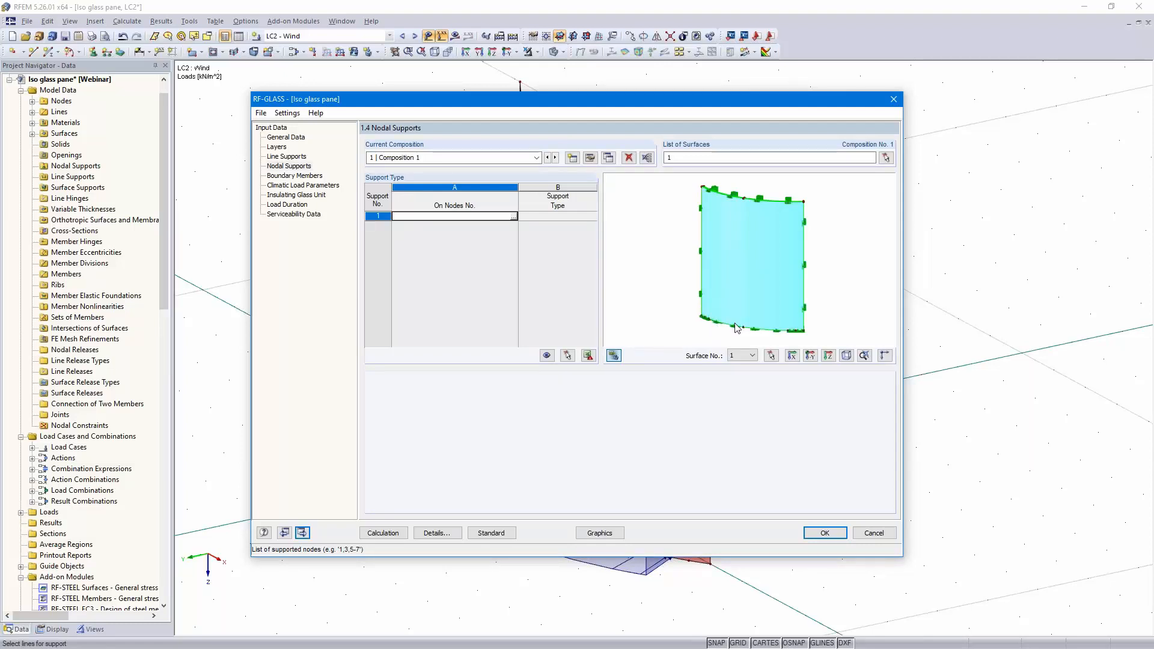
pyautogui.click(514, 217)
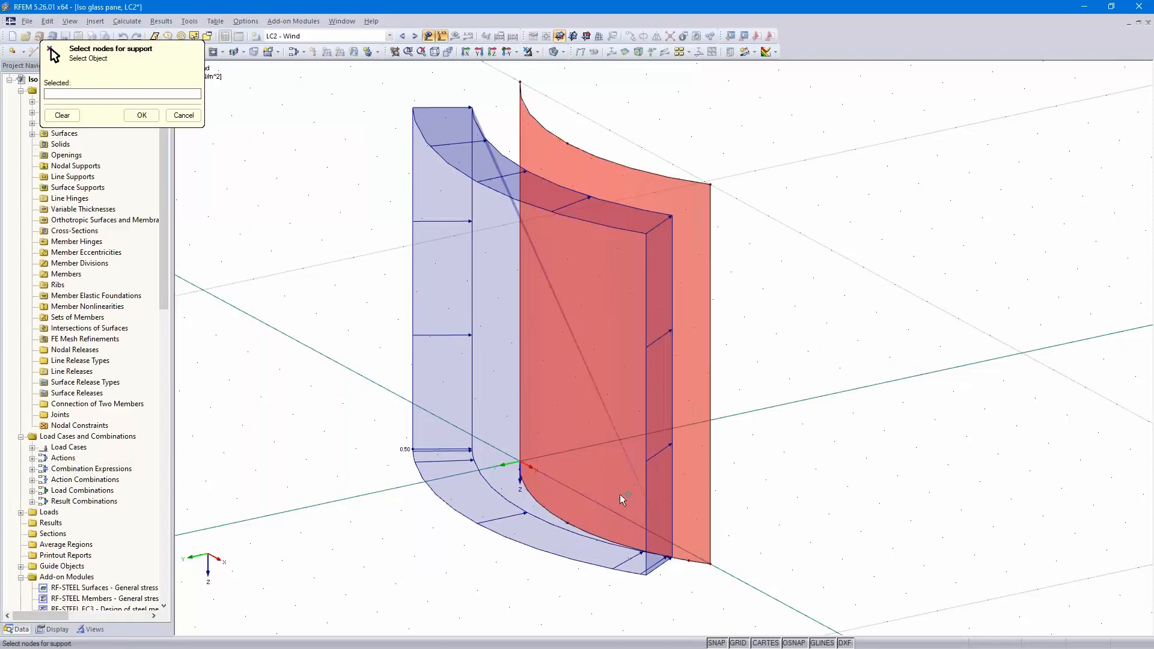
pyautogui.keyDown('ctrl'); pyautogui.moveTo(623, 500); pyautogui.dragTo(732, 491, button='middle'); pyautogui.keyUp('ctrl')
pyautogui.scroll(5, 524, 538)
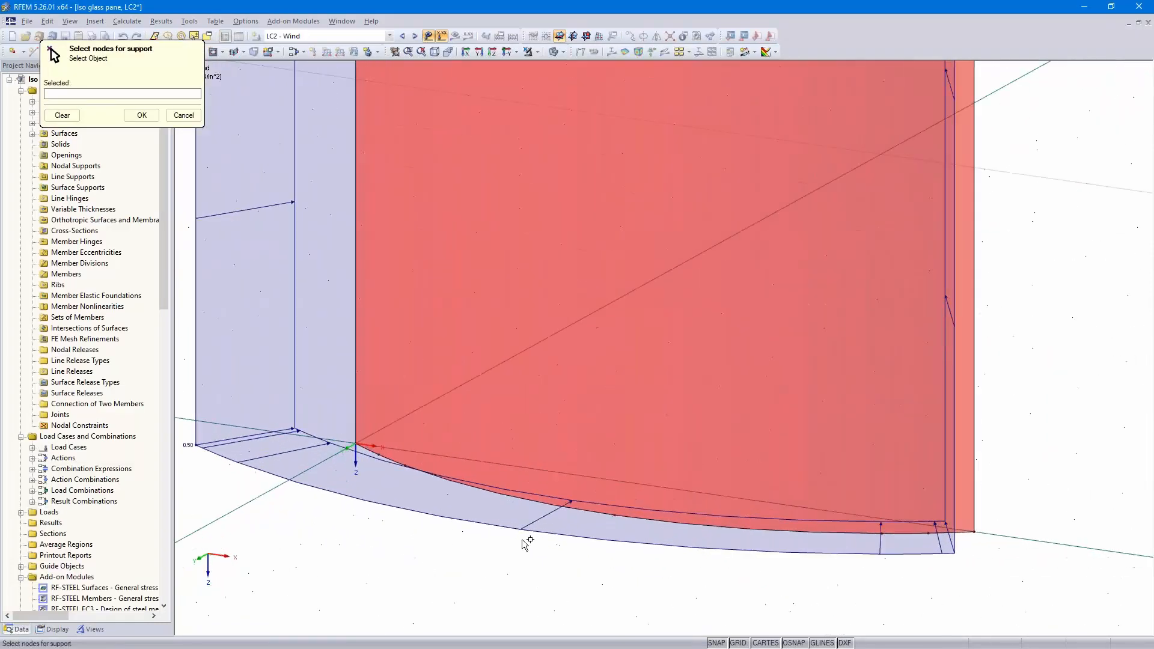
pyautogui.click(428, 35)
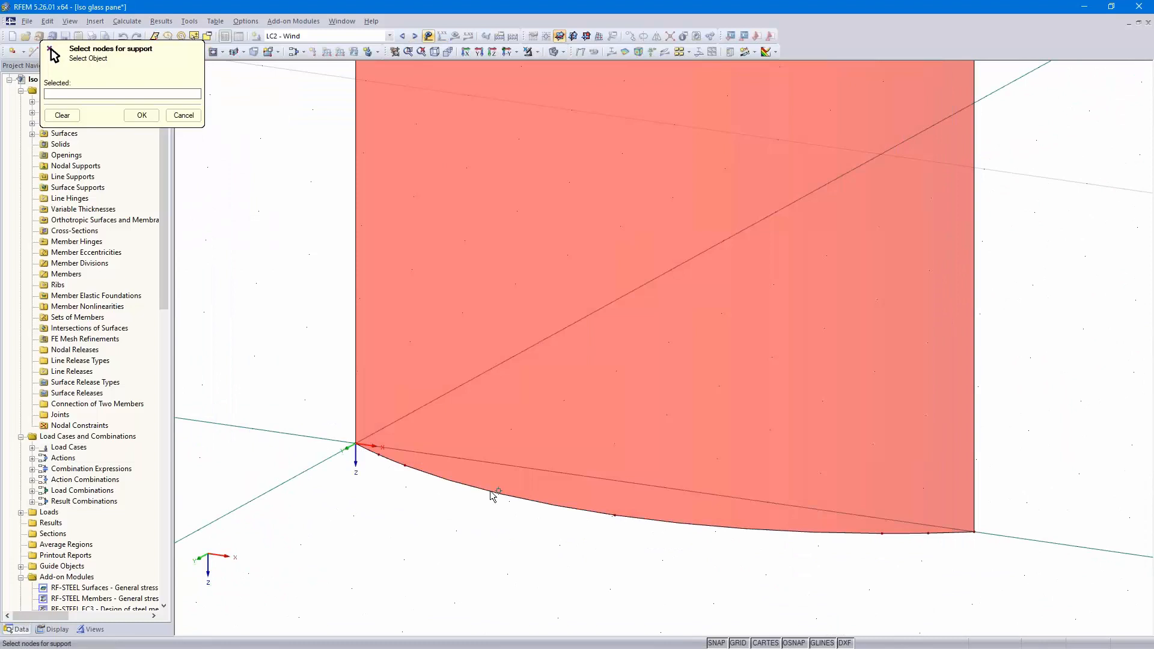
pyautogui.click(405, 466)
pyautogui.click(884, 533)
pyautogui.click(140, 115)
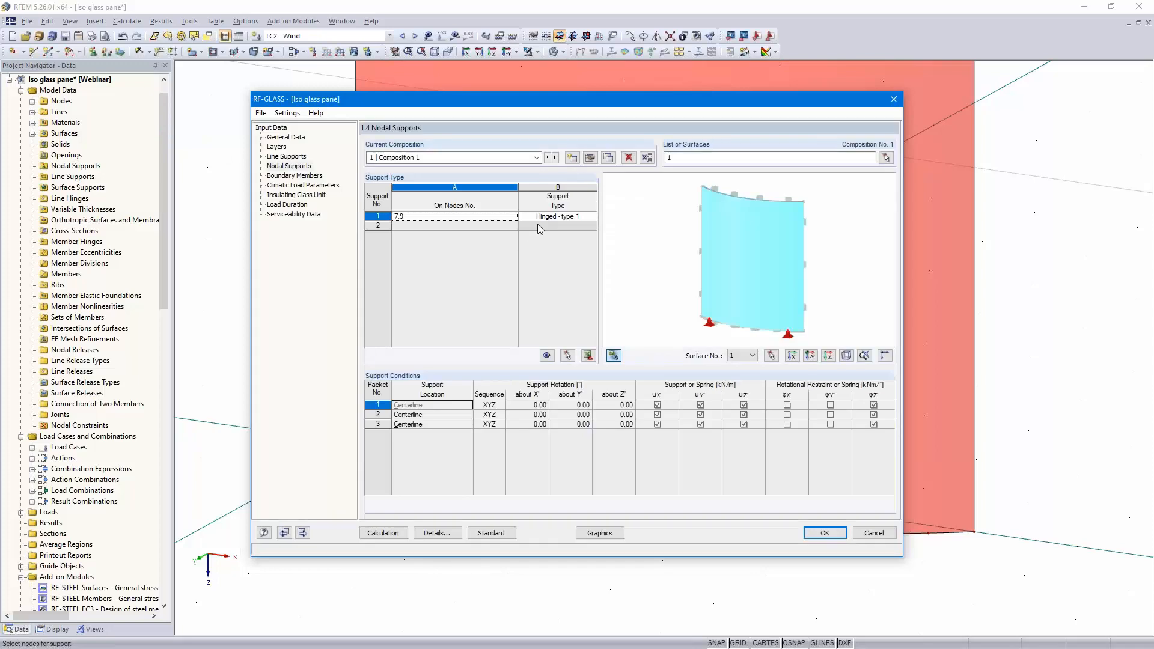
# - Set the type of the nodal support on nodes 7 and 9 to User-defined and display the support axis systems
pyautogui.click(560, 220)
pyautogui.click(592, 216)
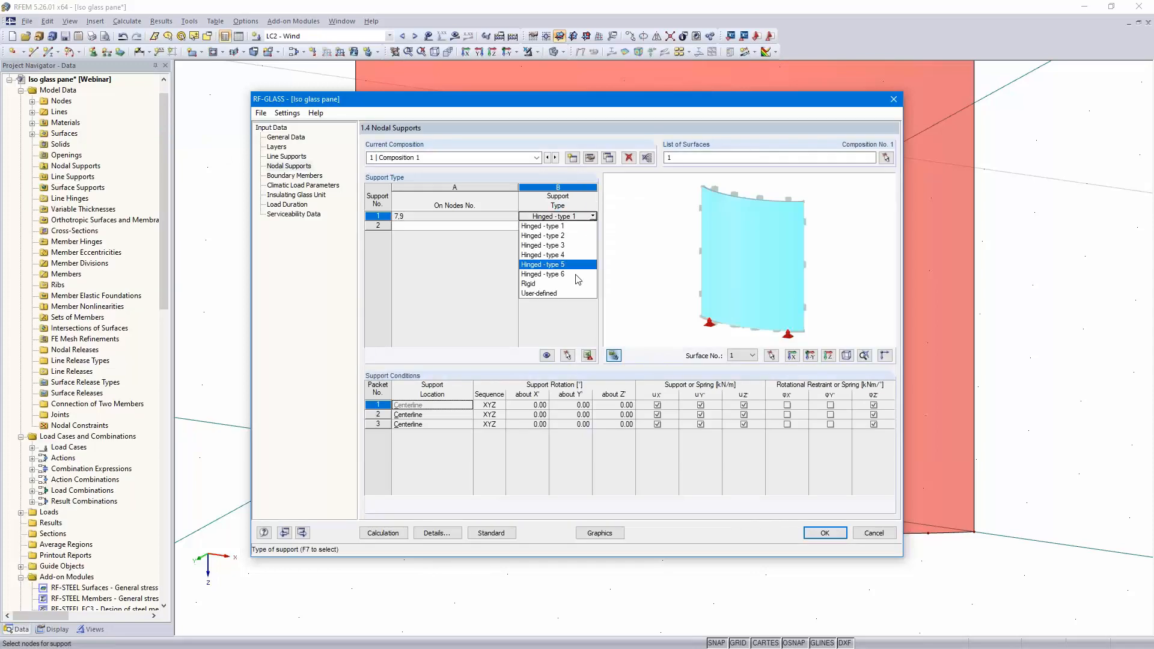
pyautogui.click(568, 294)
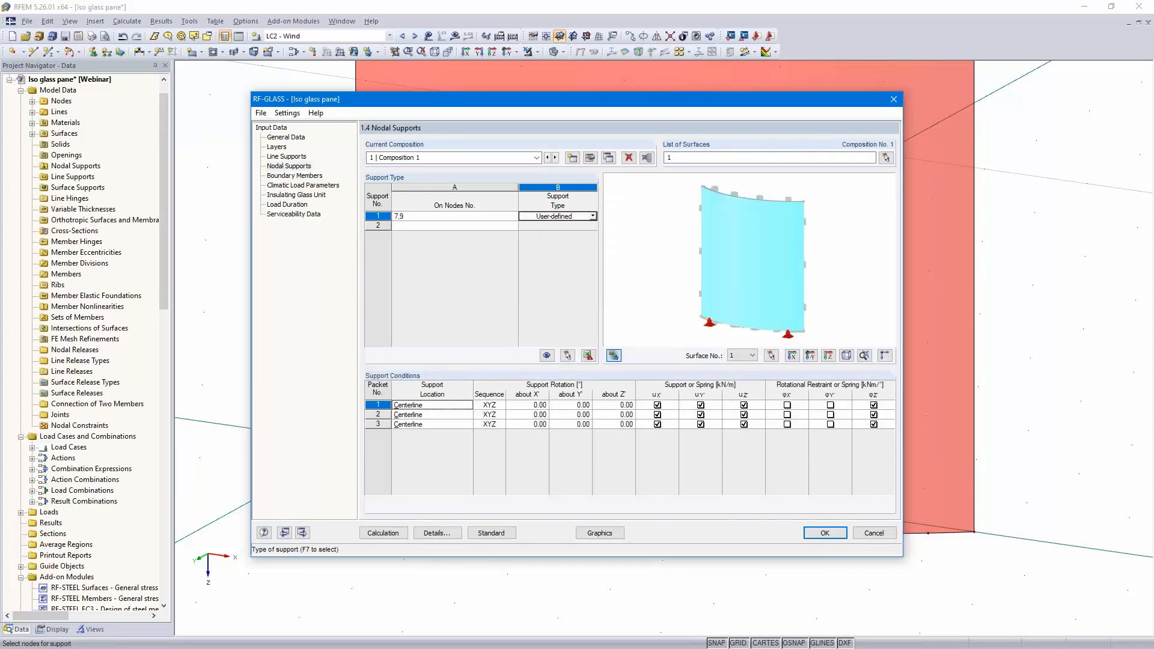
pyautogui.click(885, 355)
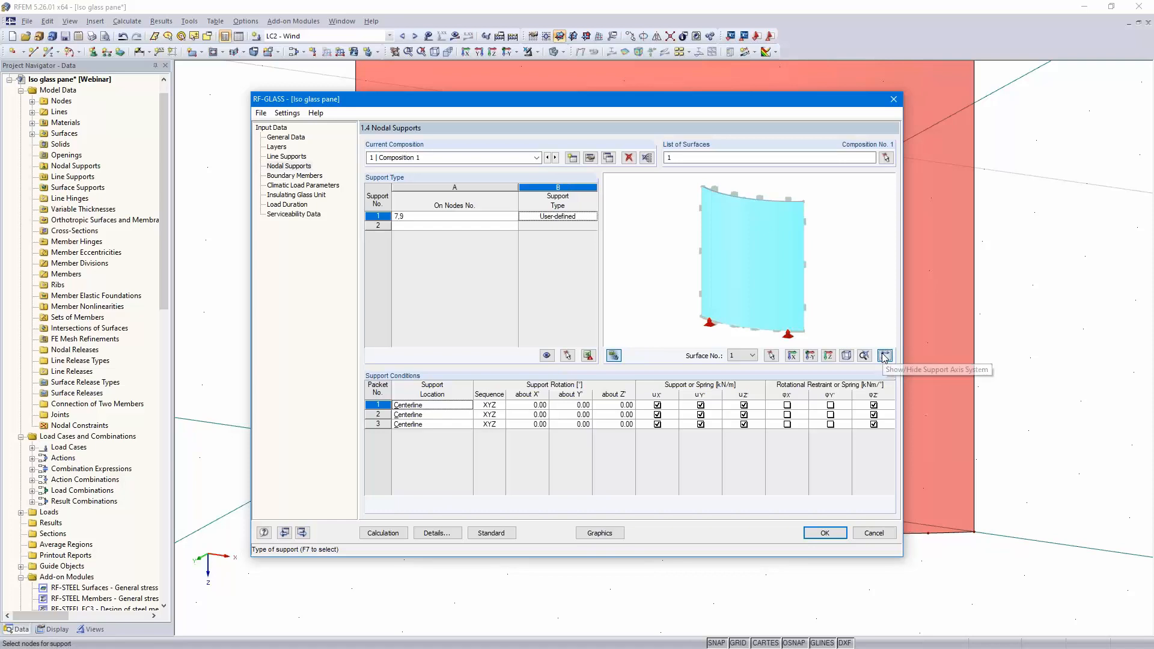
pyautogui.scroll(3, 672, 243)
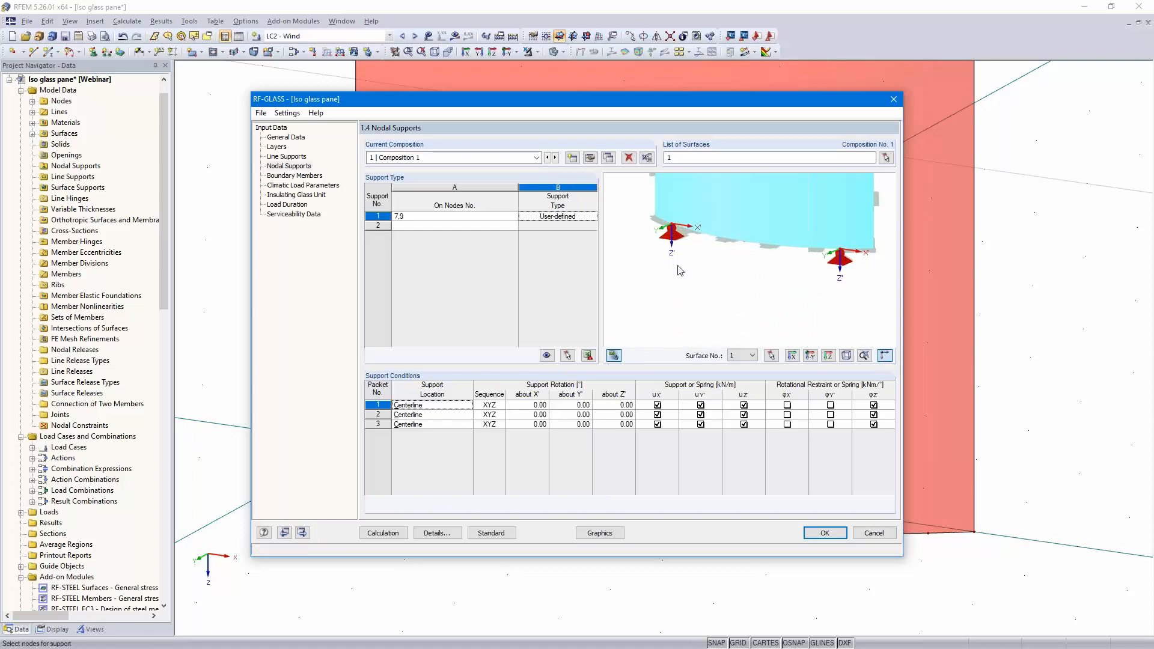
# - Release the uX', uY' and φZ' restraints of the nodal support on nodes 7 and 9 for all three packets
pyautogui.click(657, 405)
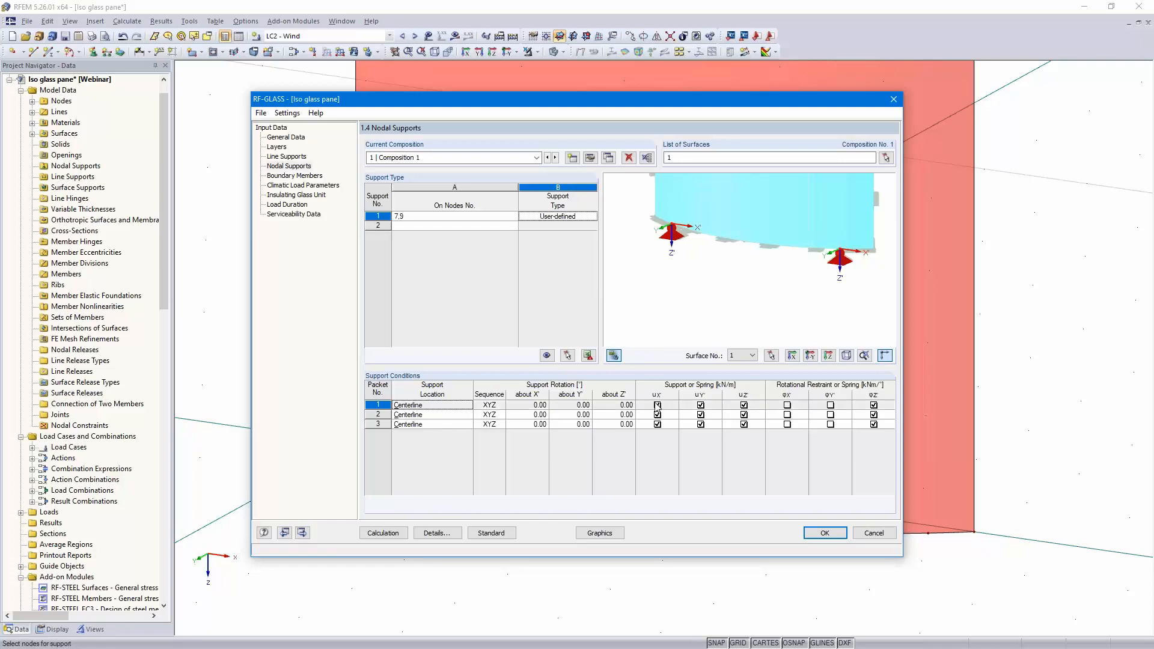
pyautogui.click(657, 405)
pyautogui.click(657, 414)
pyautogui.click(657, 424)
pyautogui.click(700, 405)
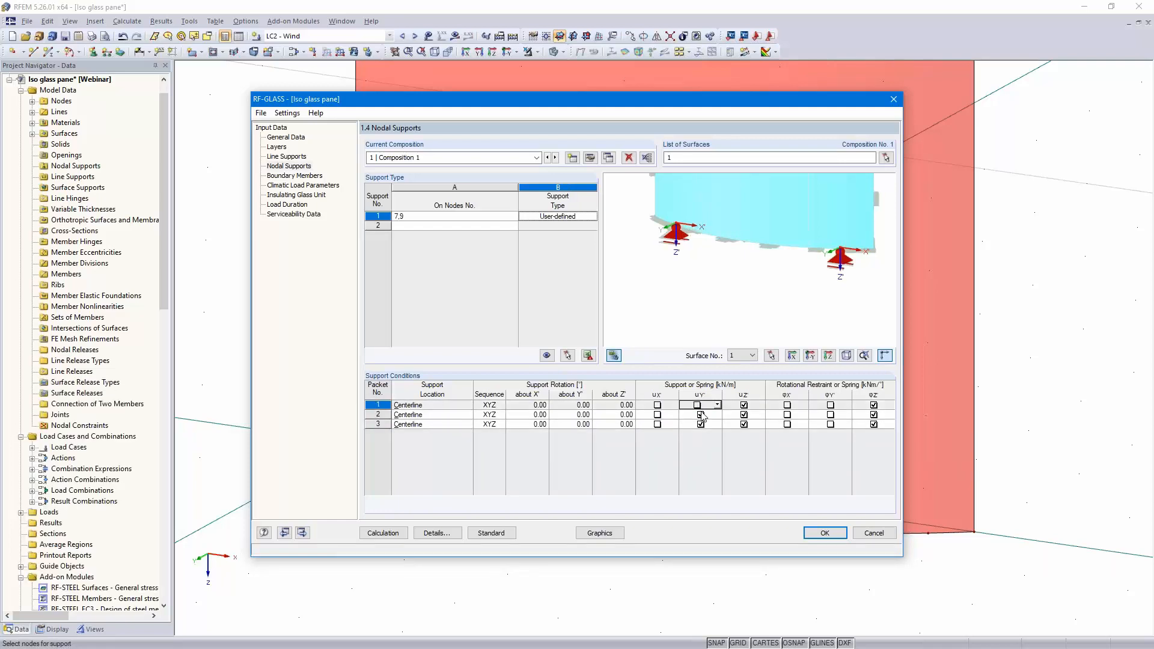
pyautogui.click(700, 414)
pyautogui.click(700, 424)
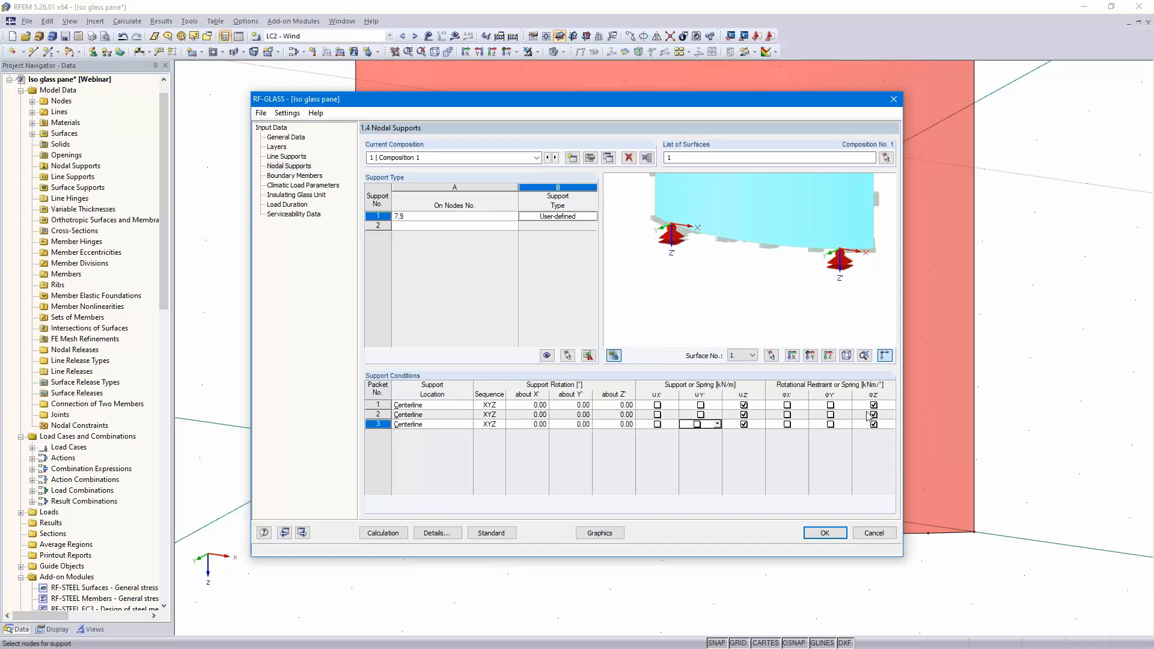
pyautogui.click(873, 406)
pyautogui.click(873, 414)
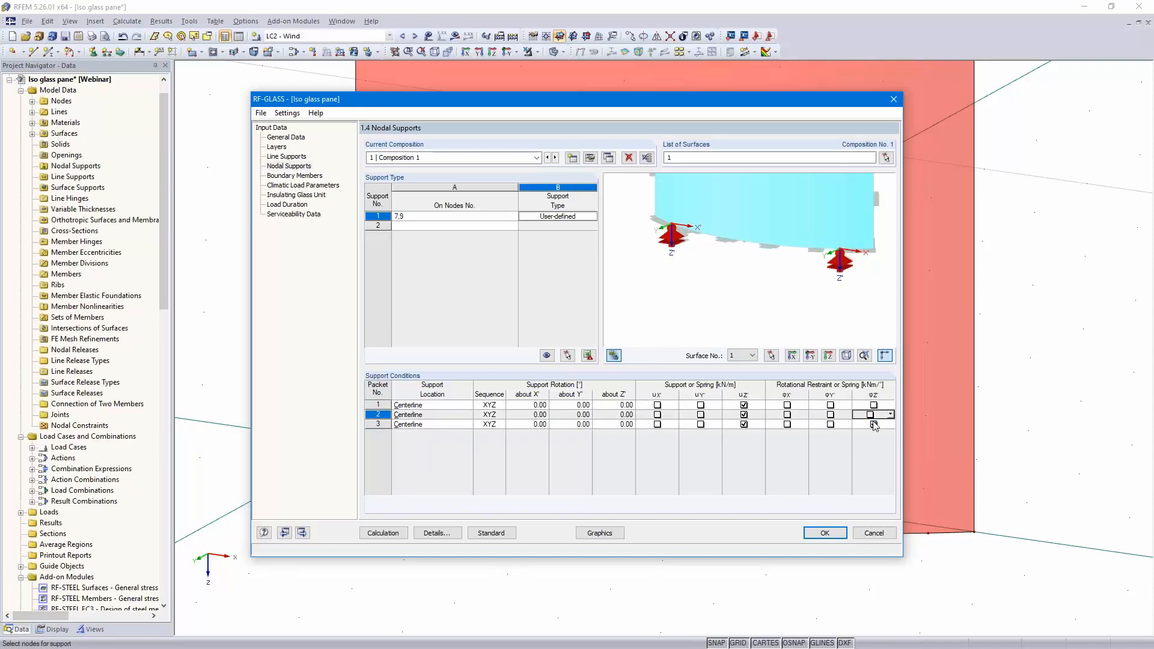
pyautogui.click(874, 424)
# - Add a second nodal support on node 3 at the middle of the pane's bottom arc and set its type to User-defined
pyautogui.click(484, 226)
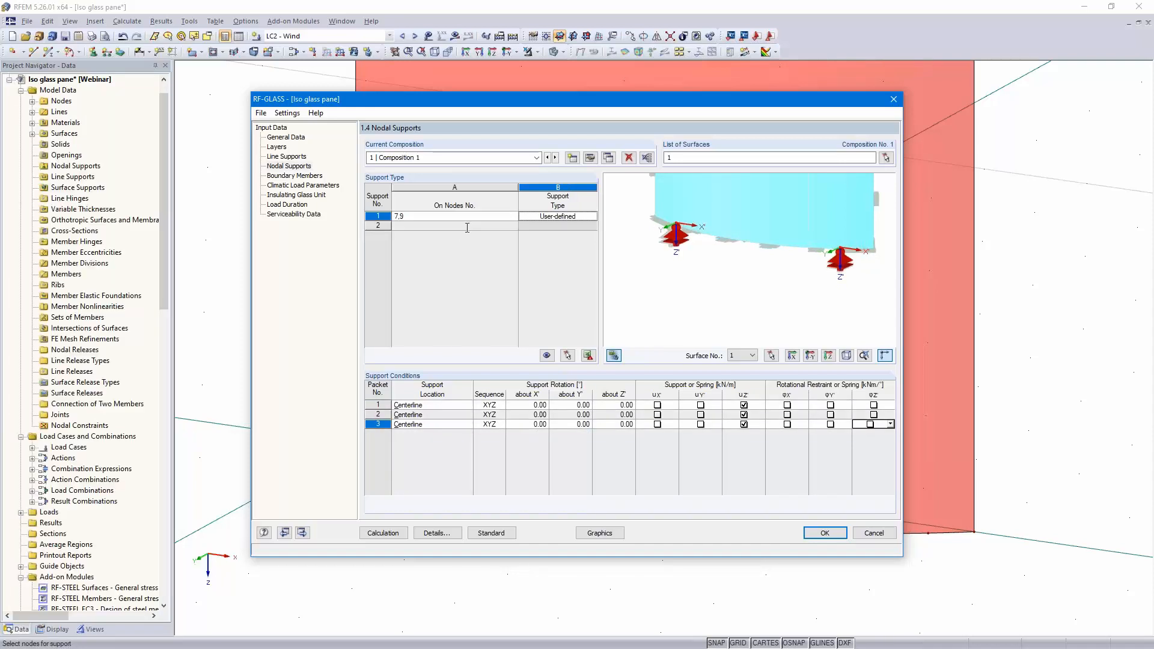
pyautogui.click(513, 227)
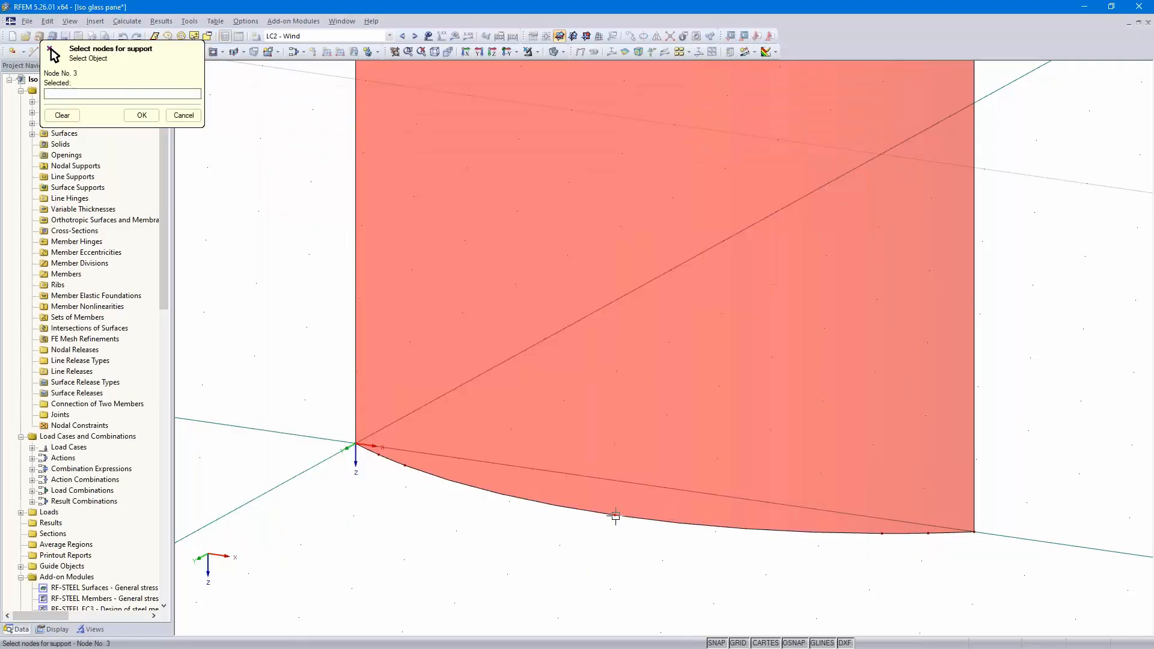
pyautogui.click(142, 114)
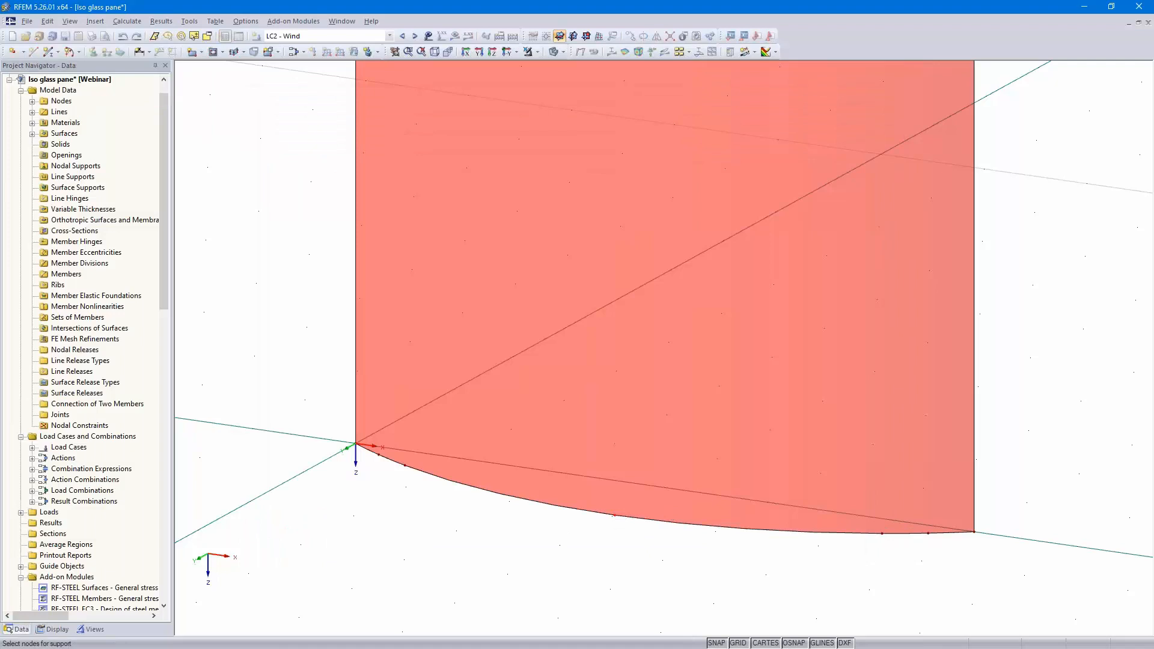
pyautogui.click(583, 226)
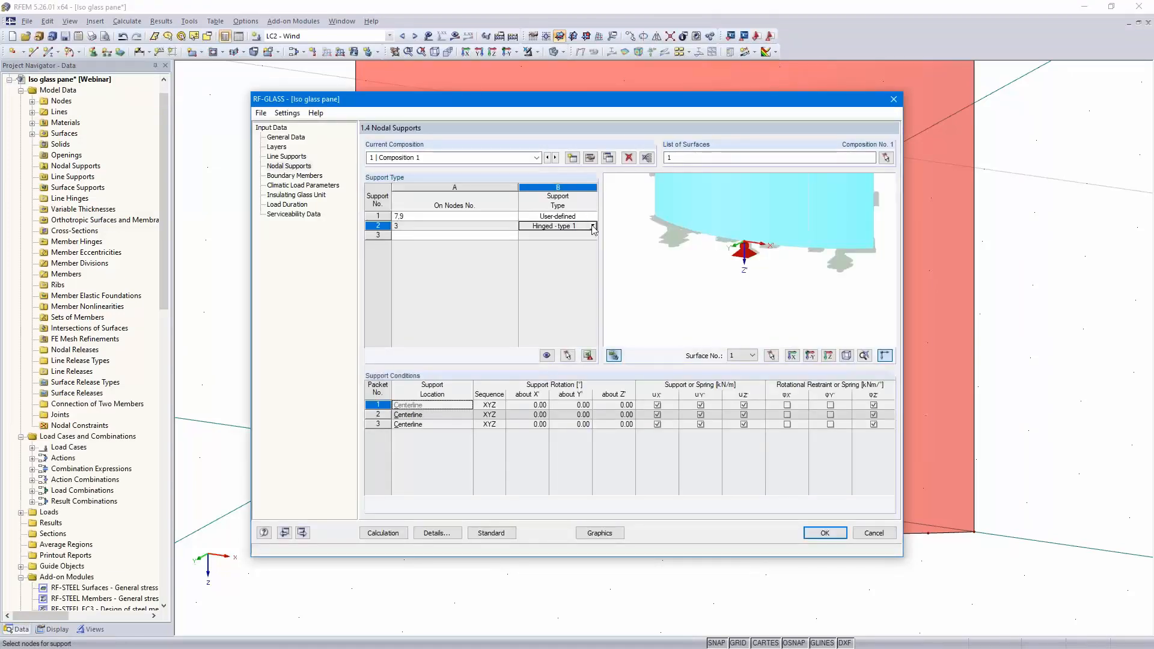
pyautogui.click(593, 226)
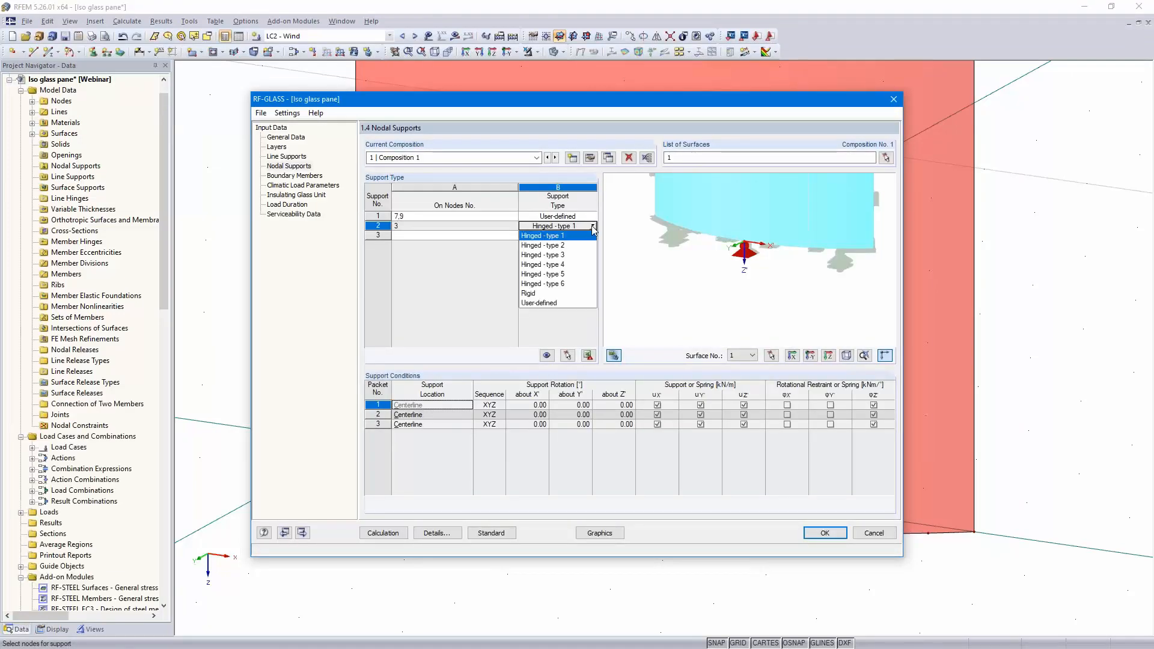
pyautogui.click(563, 302)
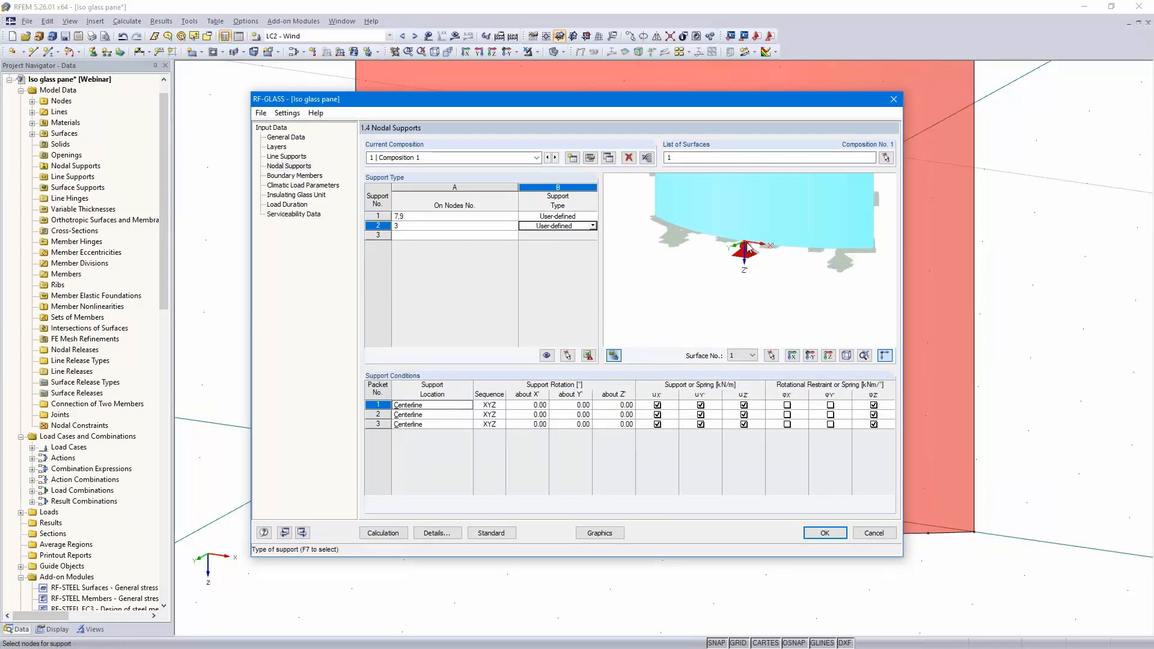
# - Release the uY' and φZ' restraints of the nodal support on node 3 for all three packets
pyautogui.click(697, 405)
pyautogui.click(700, 414)
pyautogui.click(700, 424)
pyautogui.click(874, 405)
pyautogui.click(873, 415)
pyautogui.click(873, 425)
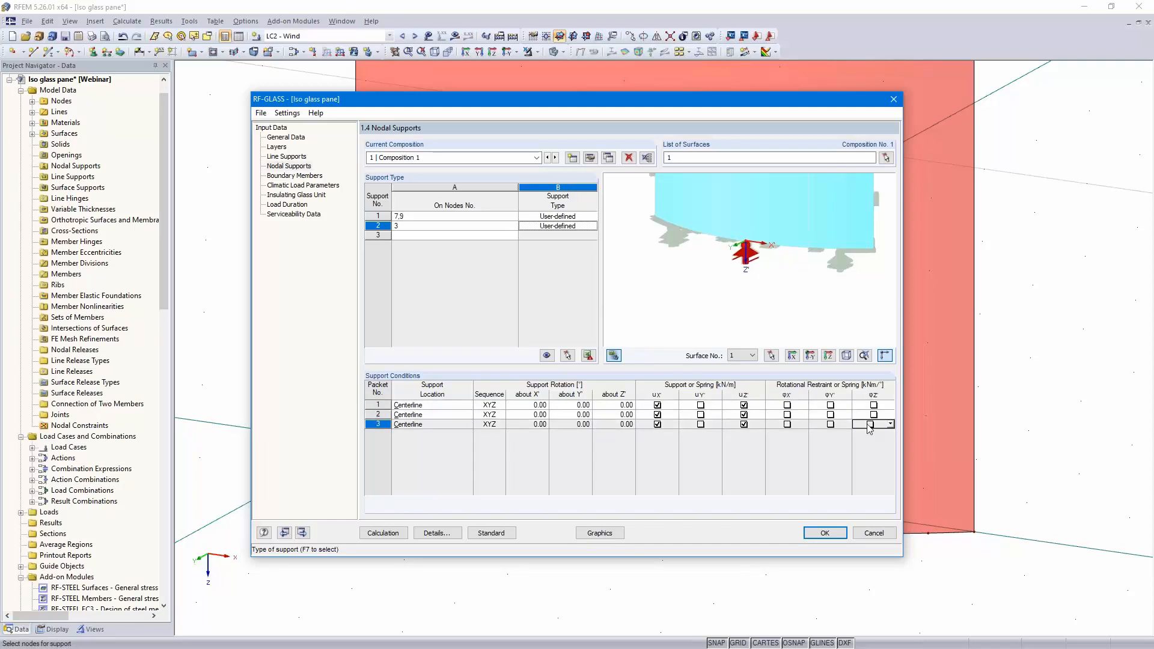
# - Assign the summer climatic load's temperature and atmospheric pressure differences to LC4 Climate and its altitude differences to LC3 Height difference
pyautogui.click(303, 533)
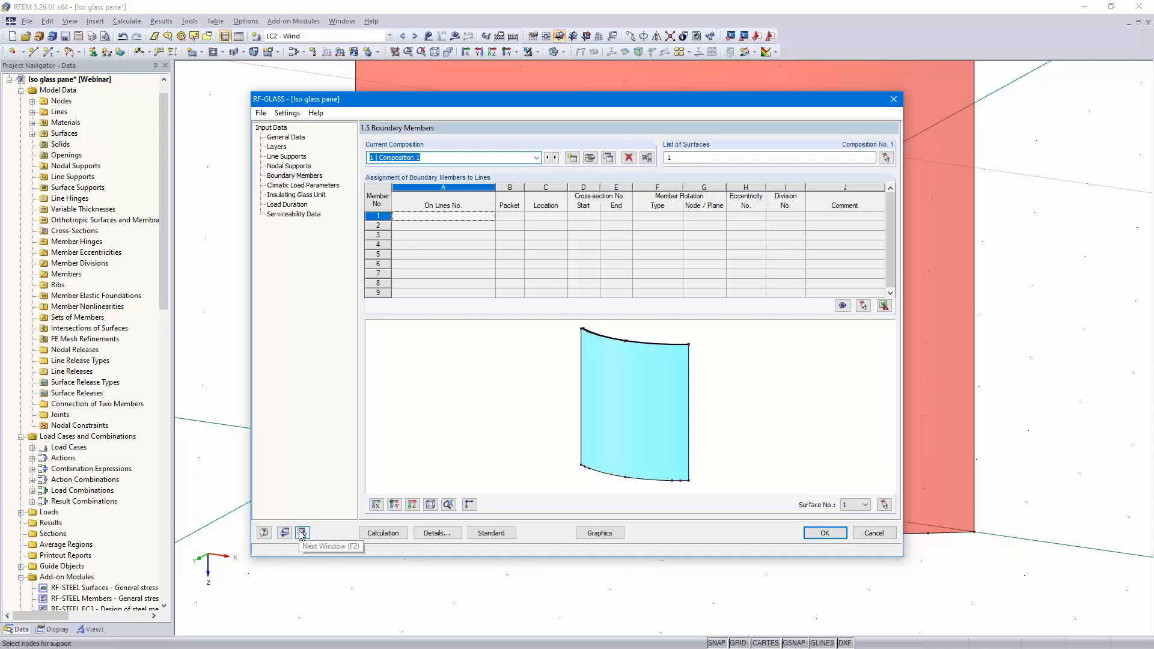
pyautogui.click(302, 534)
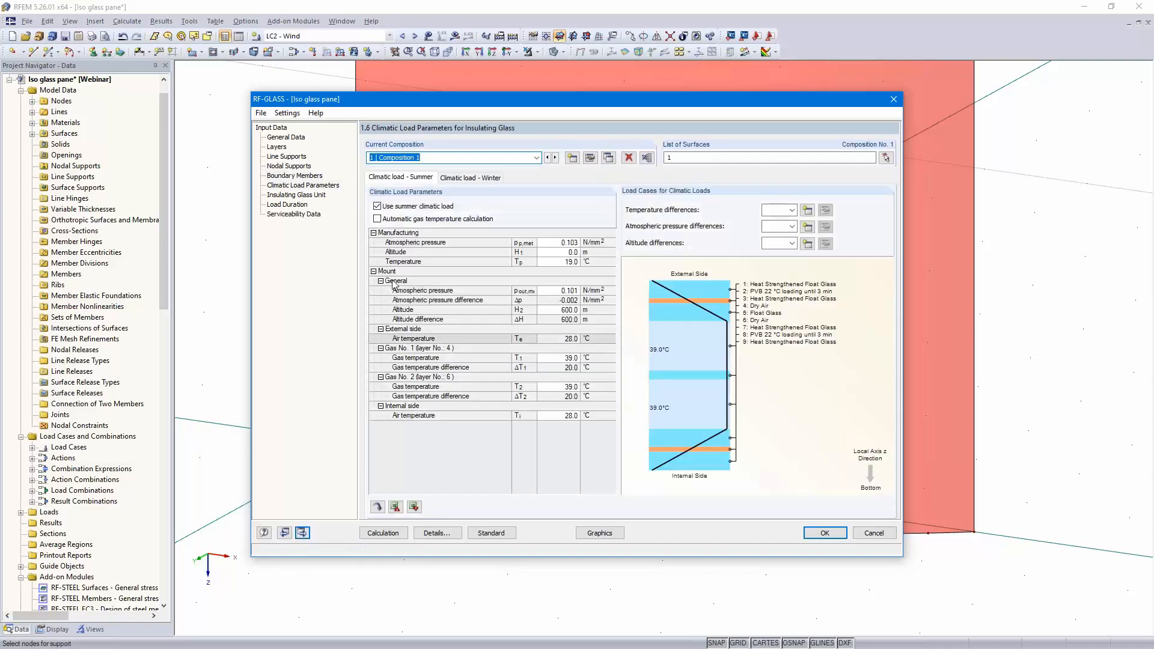
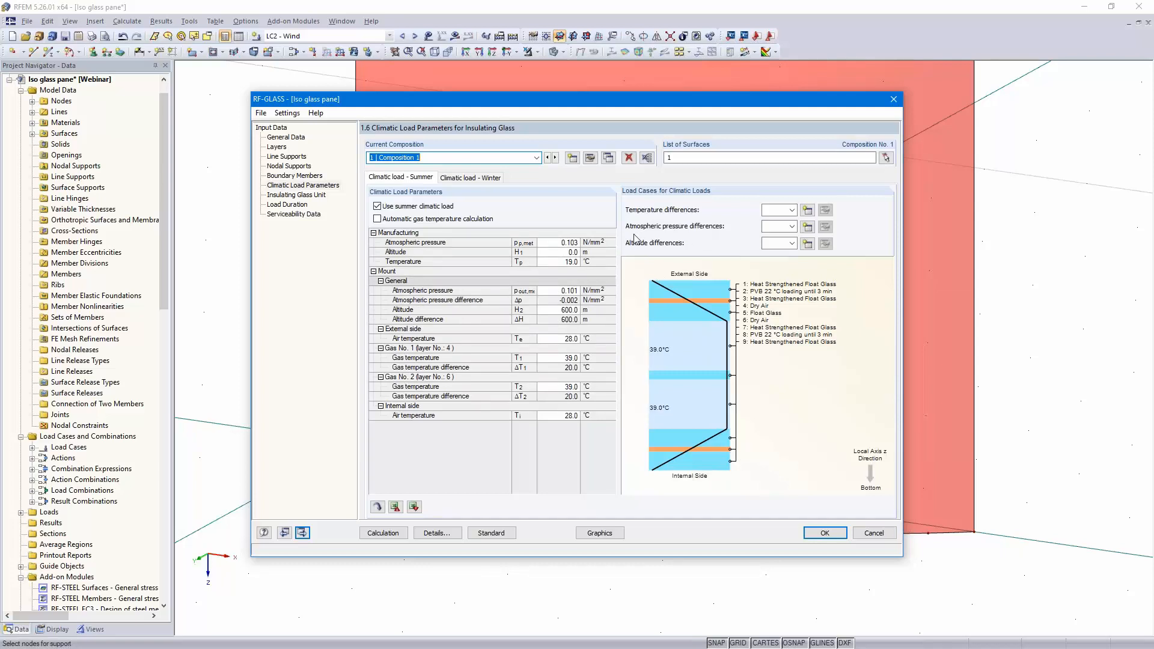
pyautogui.click(792, 210)
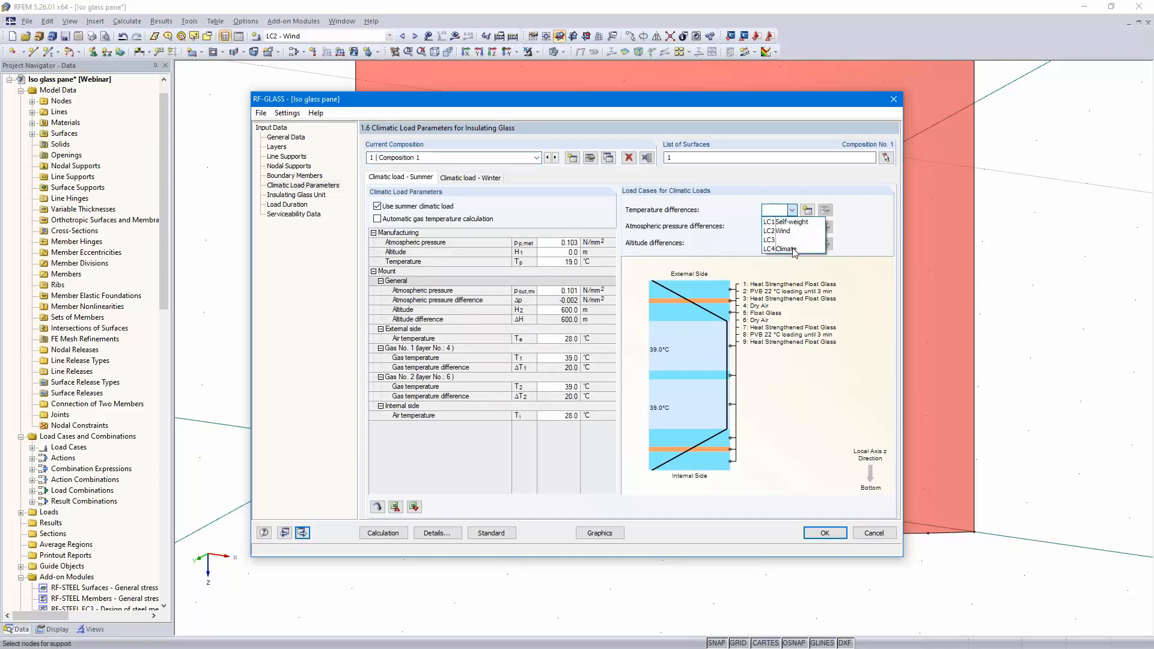
pyautogui.click(781, 249)
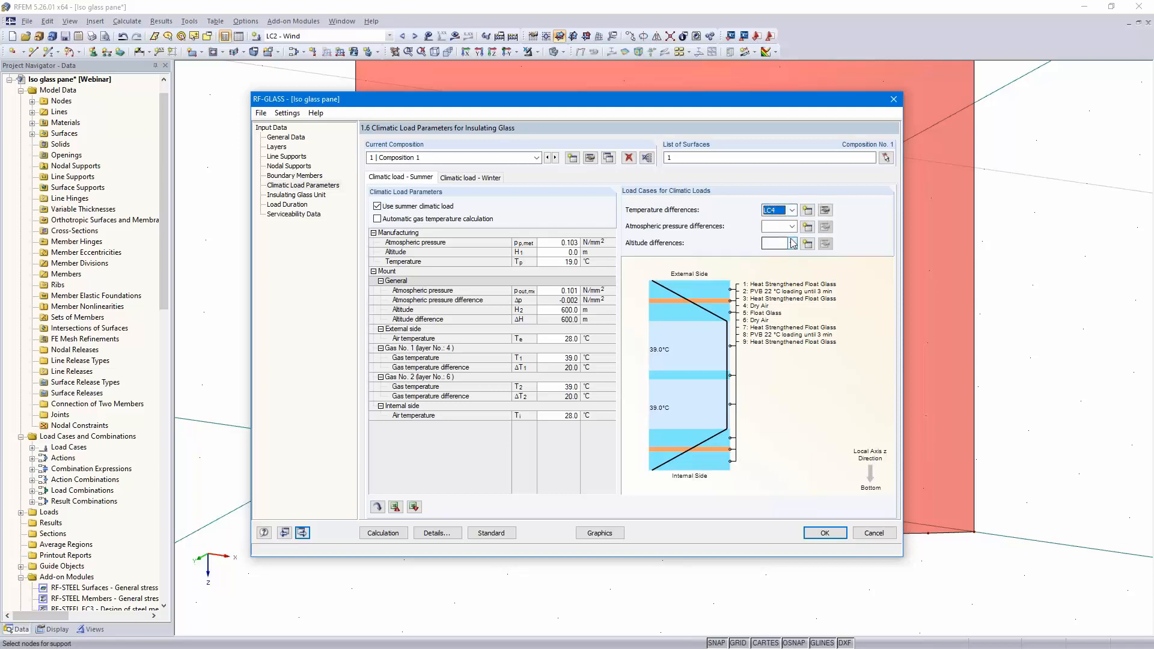
pyautogui.click(792, 226)
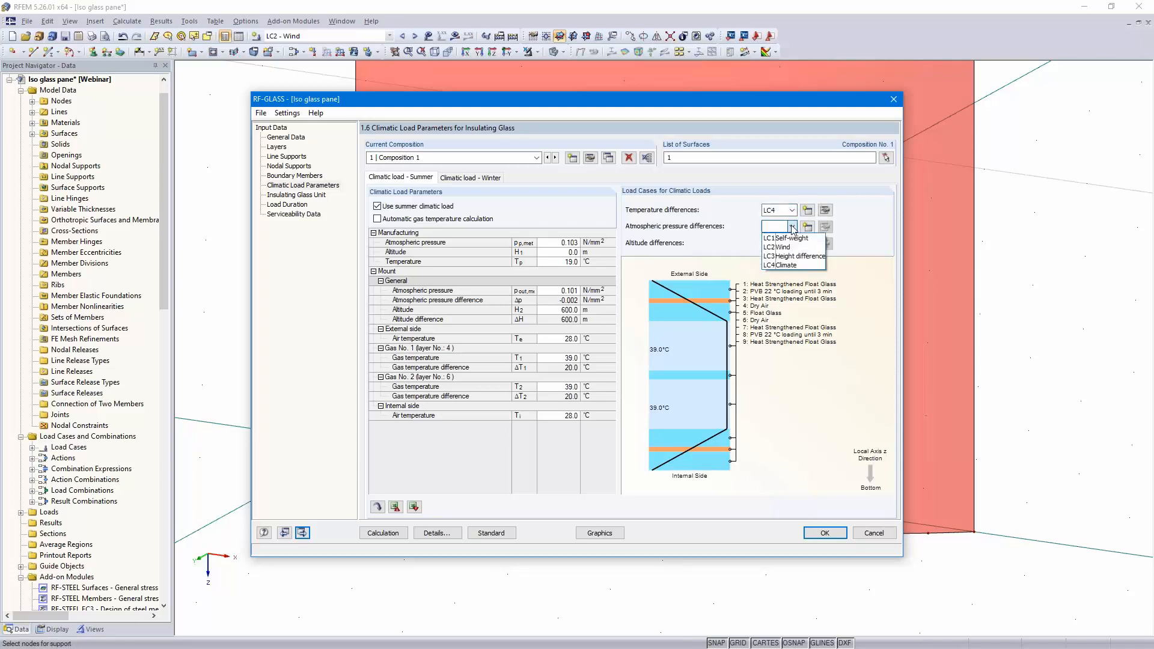
pyautogui.click(793, 265)
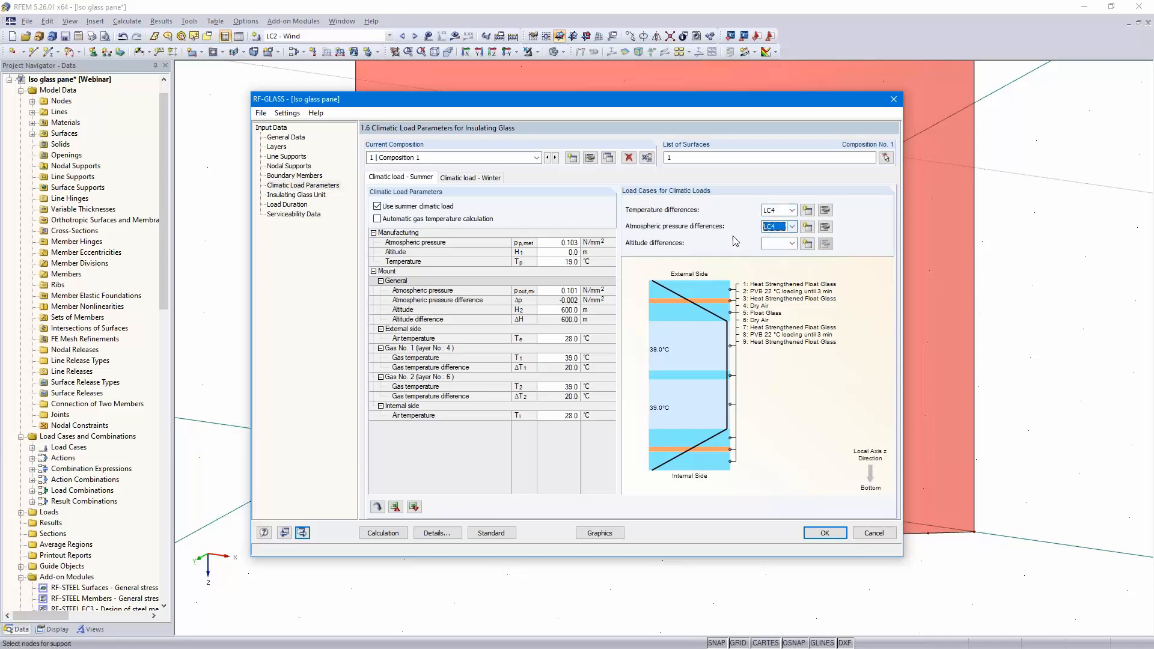
pyautogui.click(792, 244)
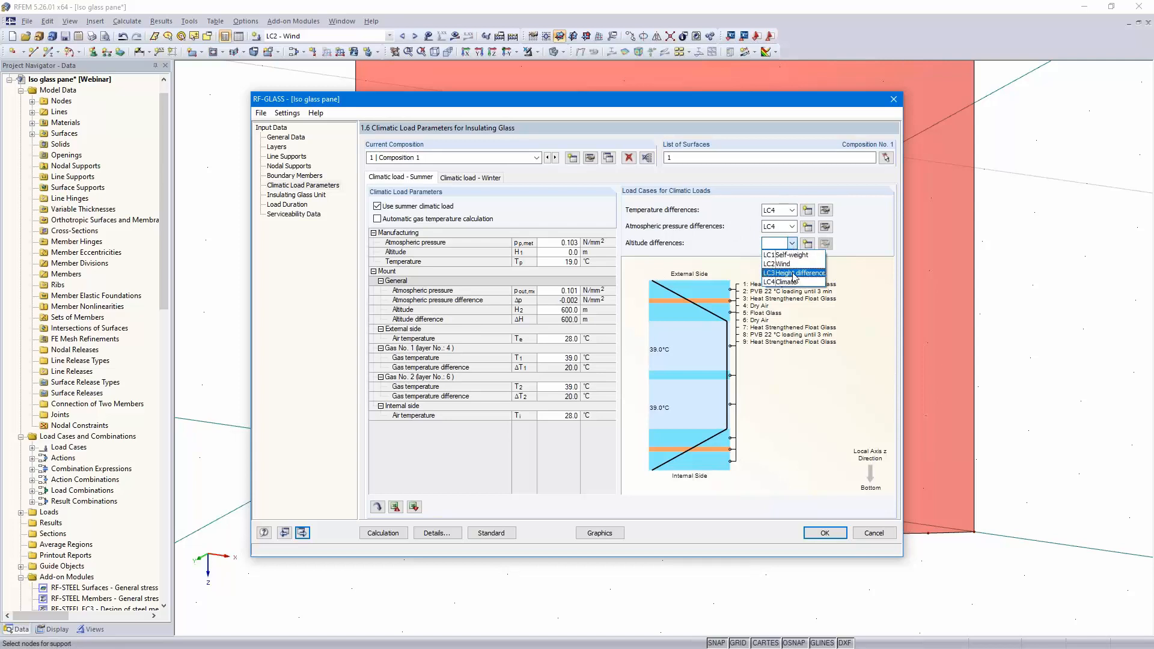
pyautogui.click(793, 274)
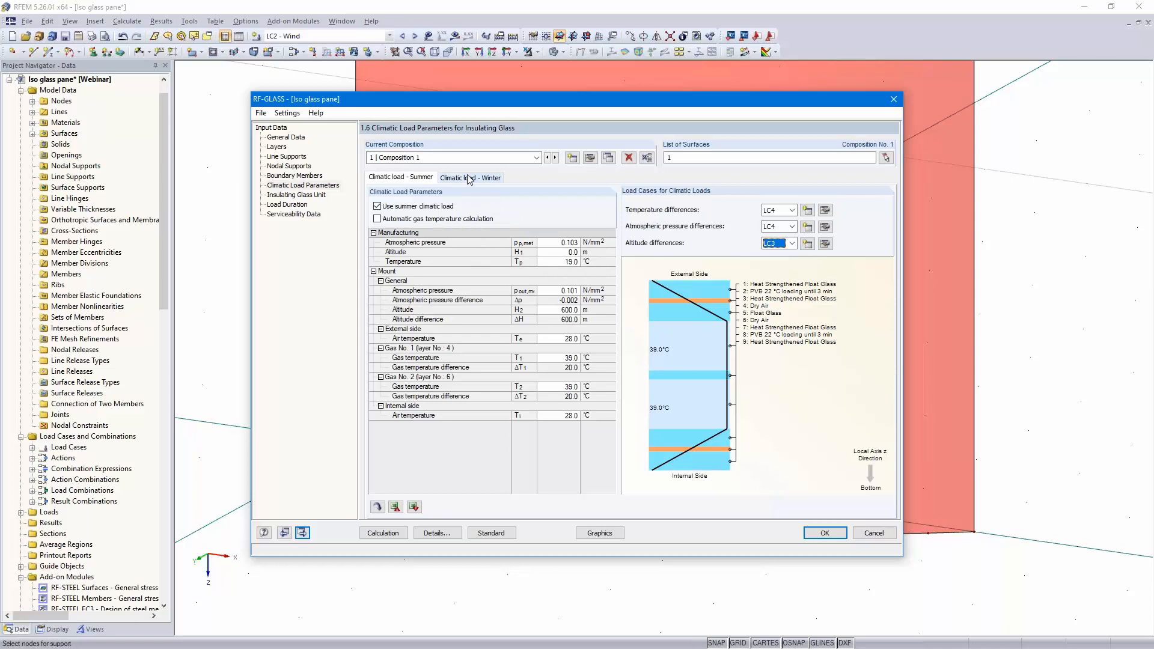
# - Assign the winter climatic load's temperature and atmospheric pressure differences to LC4 and its altitude differences to LC3
pyautogui.click(493, 178)
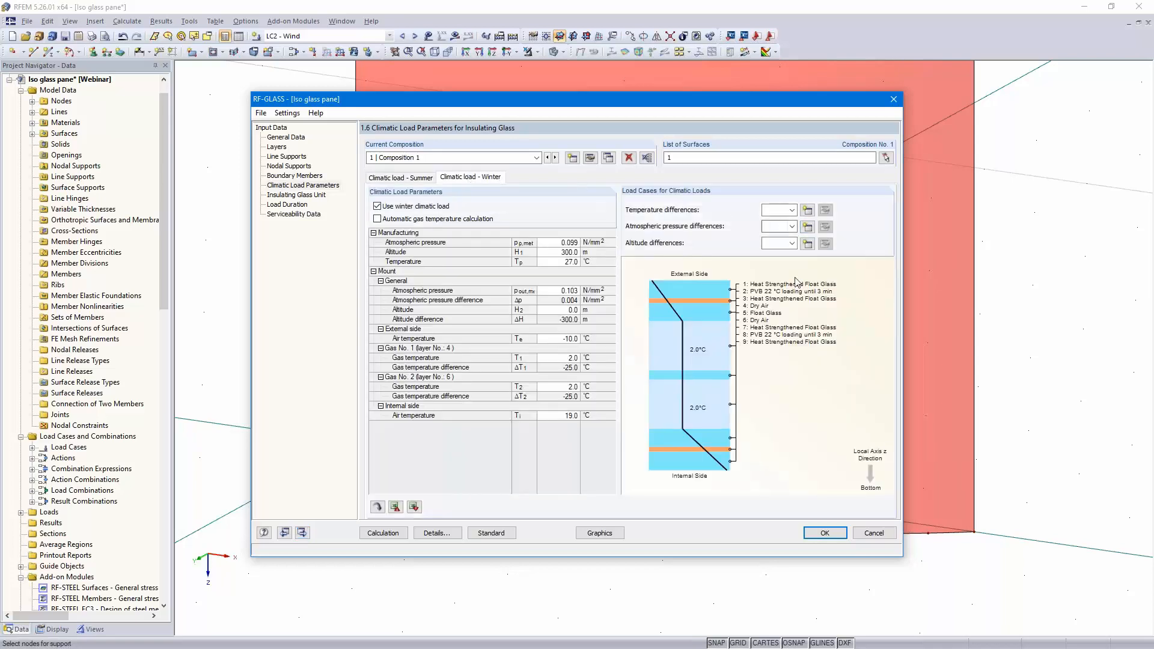
pyautogui.click(791, 210)
pyautogui.click(793, 248)
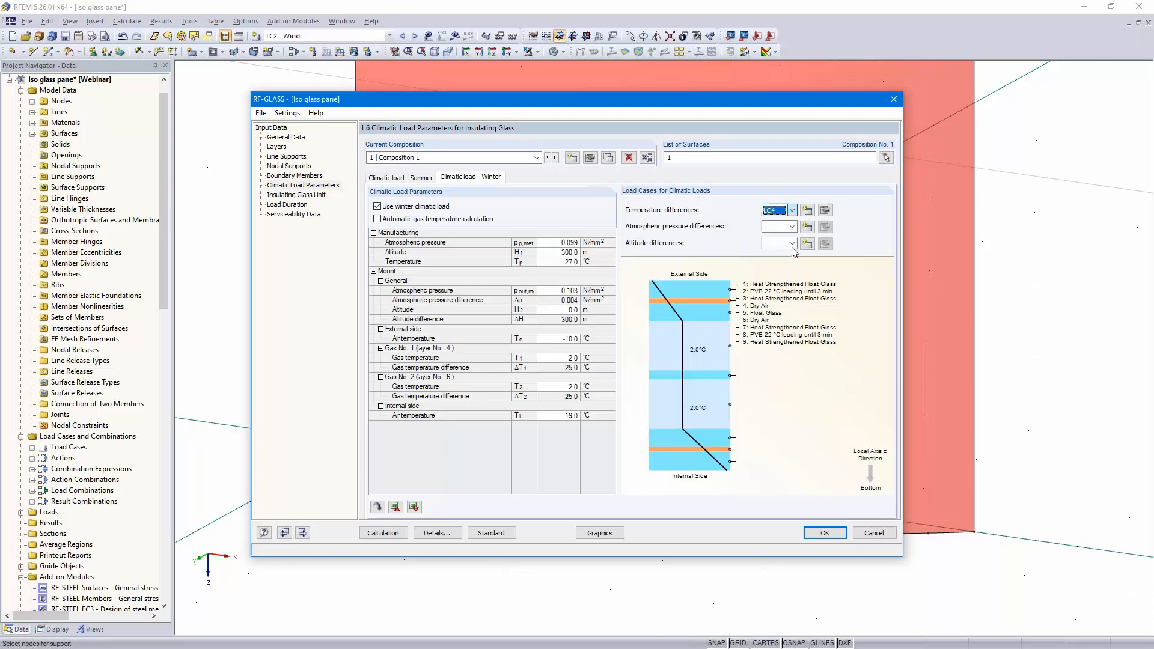
pyautogui.click(792, 226)
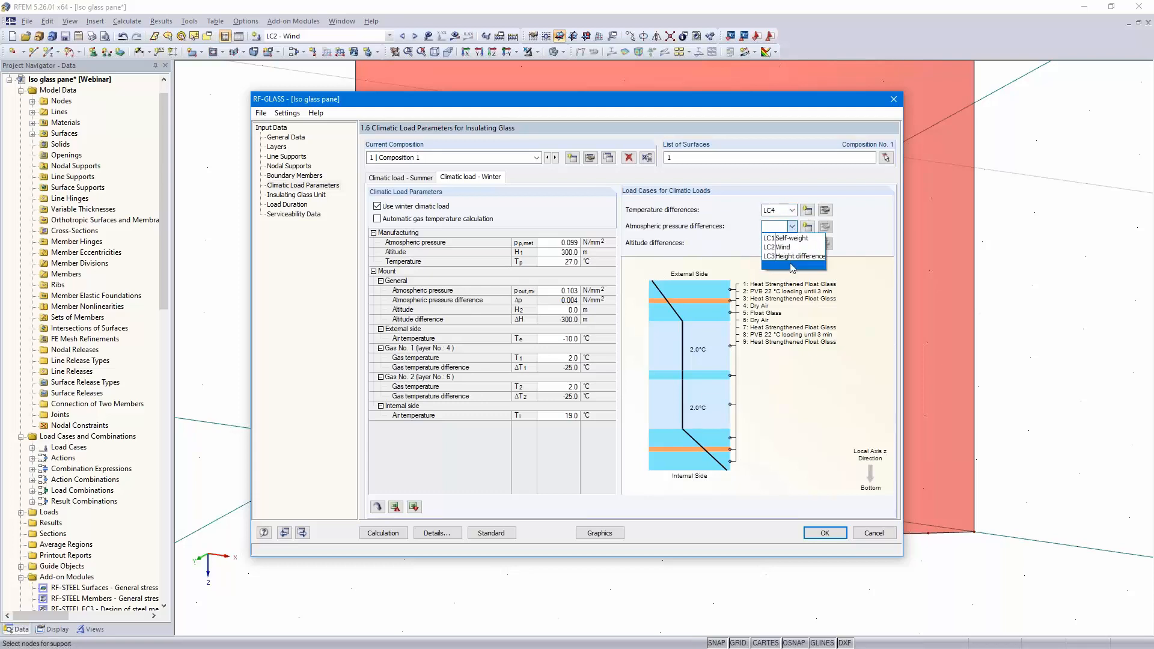
pyautogui.click(792, 269)
pyautogui.click(792, 244)
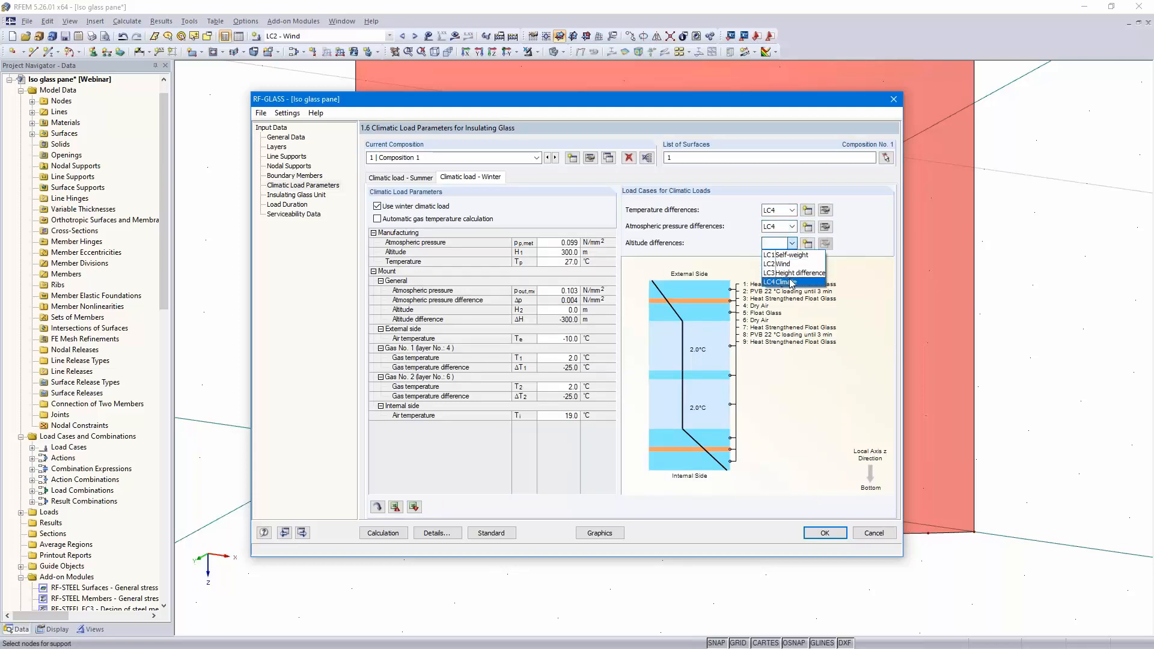
pyautogui.click(794, 273)
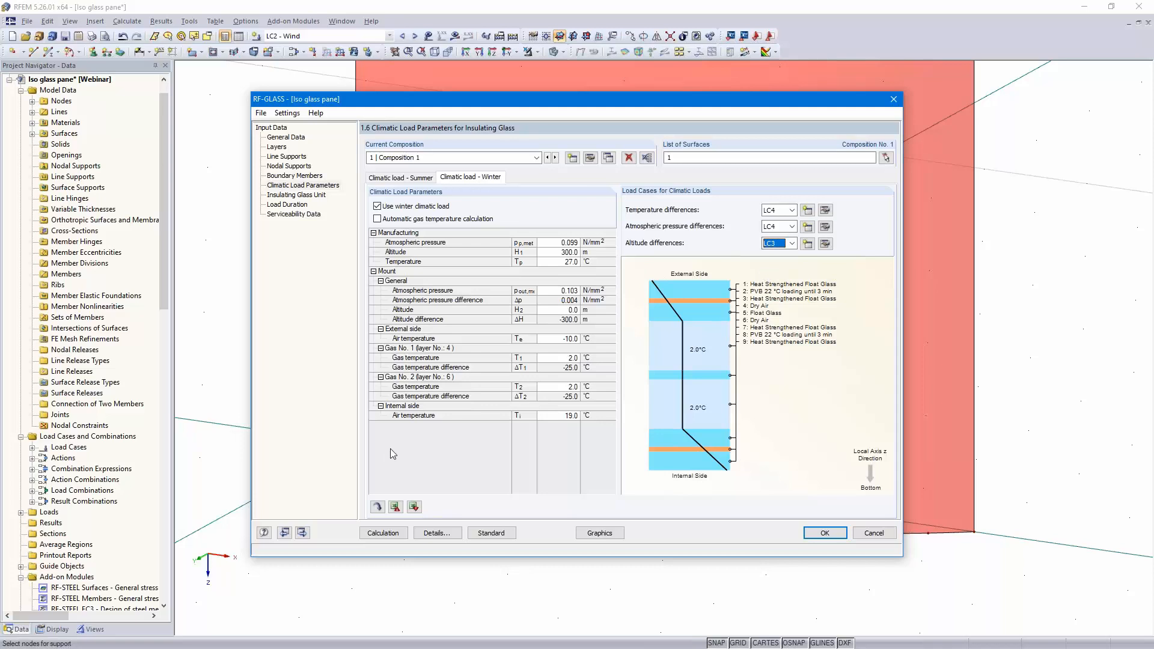
# - Examine the insulating glass unit's secondary seal parameters and the external and internal load parts of the wind load case
pyautogui.click(303, 533)
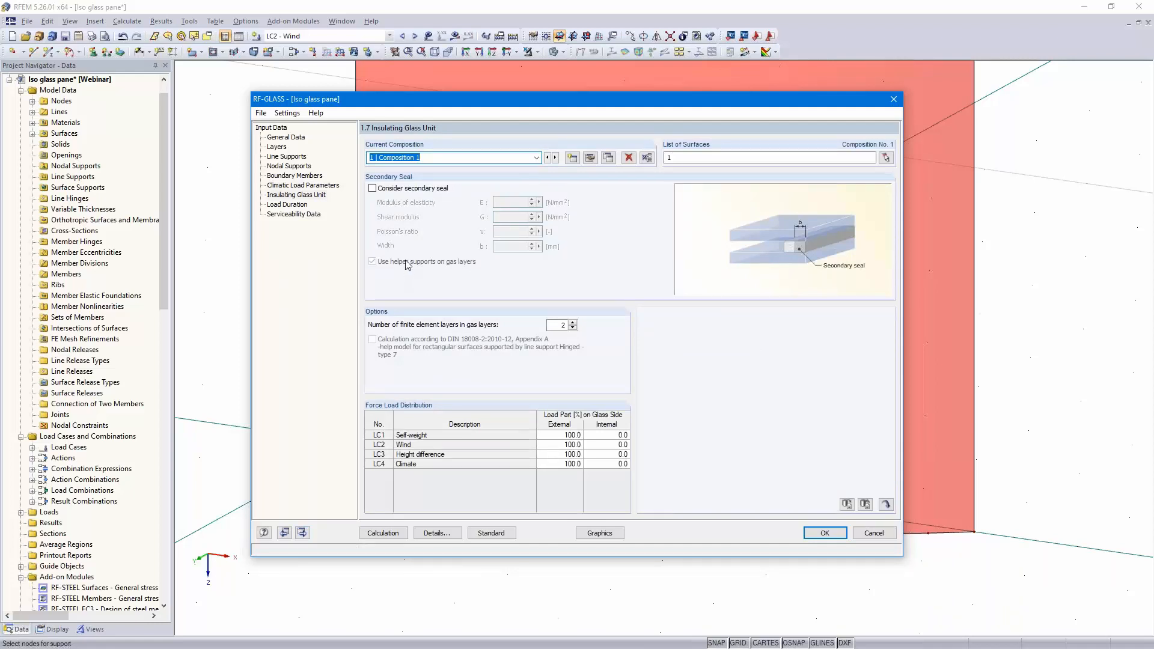
pyautogui.click(372, 188)
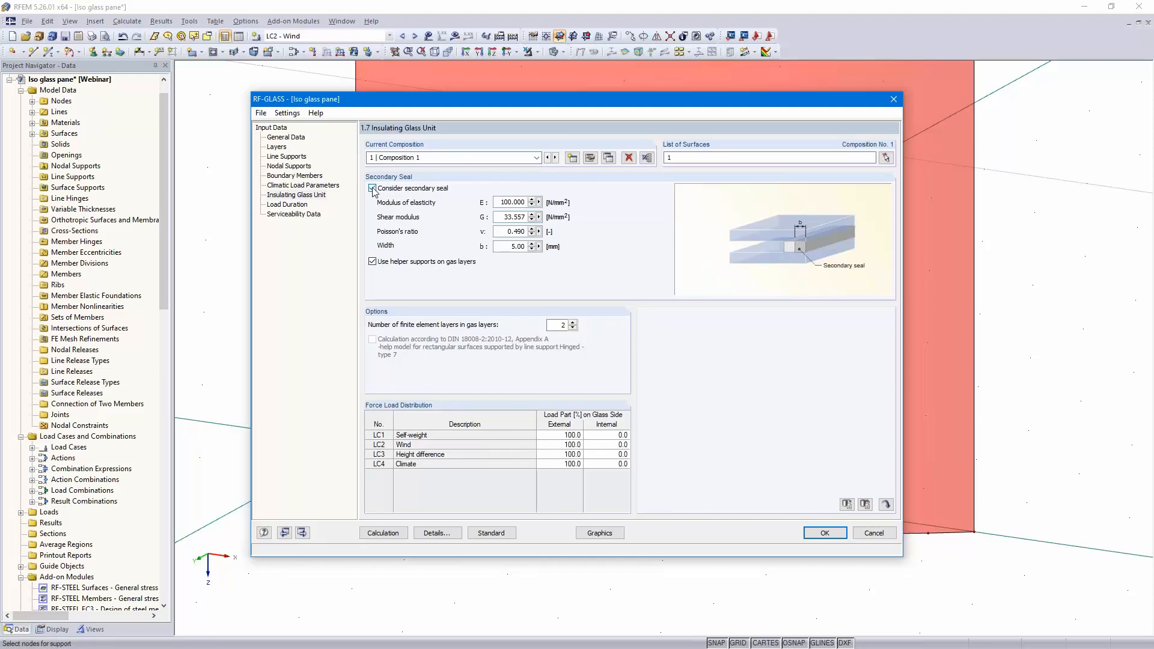
pyautogui.click(372, 188)
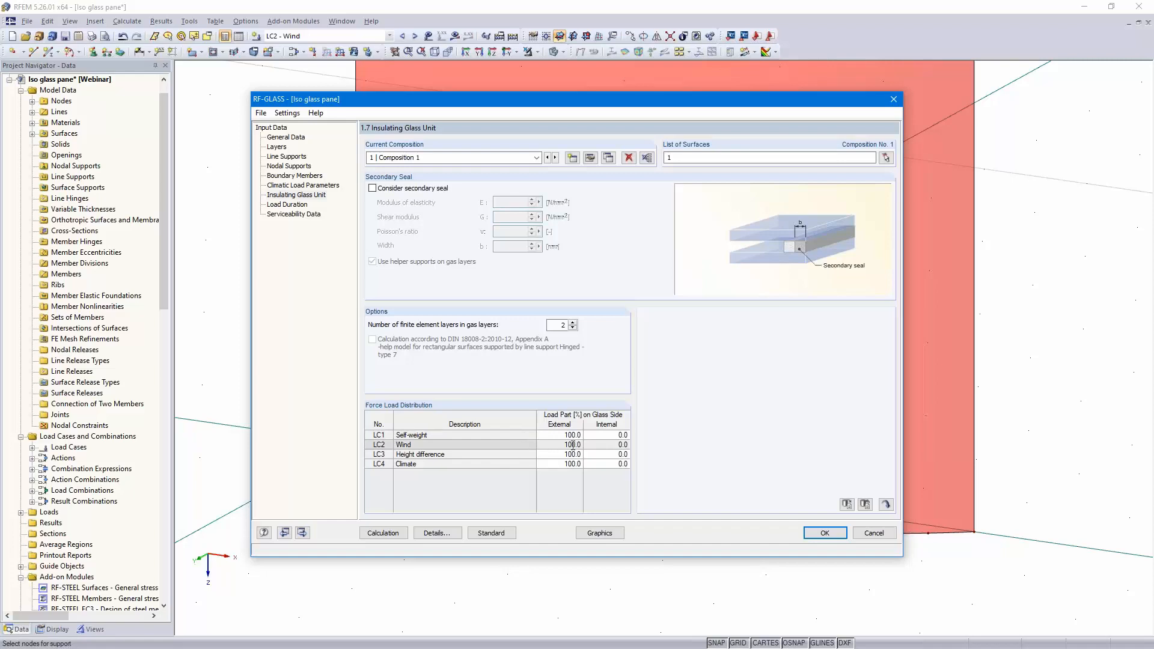
pyautogui.click(618, 445)
pyautogui.click(560, 445)
pyautogui.click(604, 444)
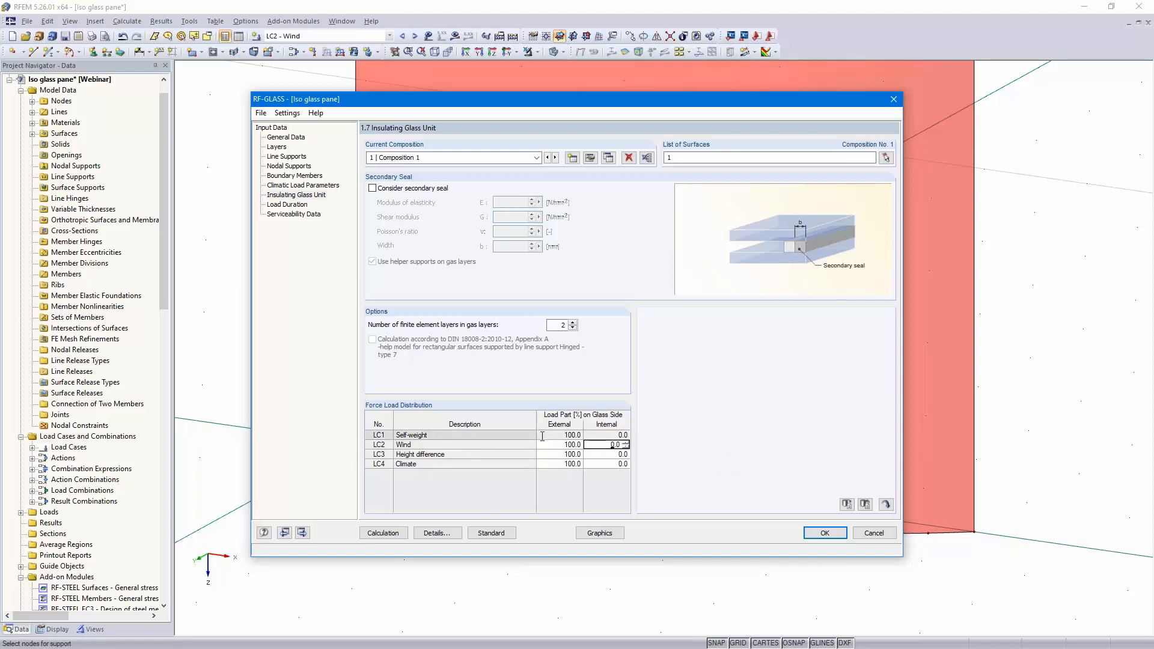
# - Add surface 1 to the serviceability data by selecting the curved pane in the model
pyautogui.click(302, 533)
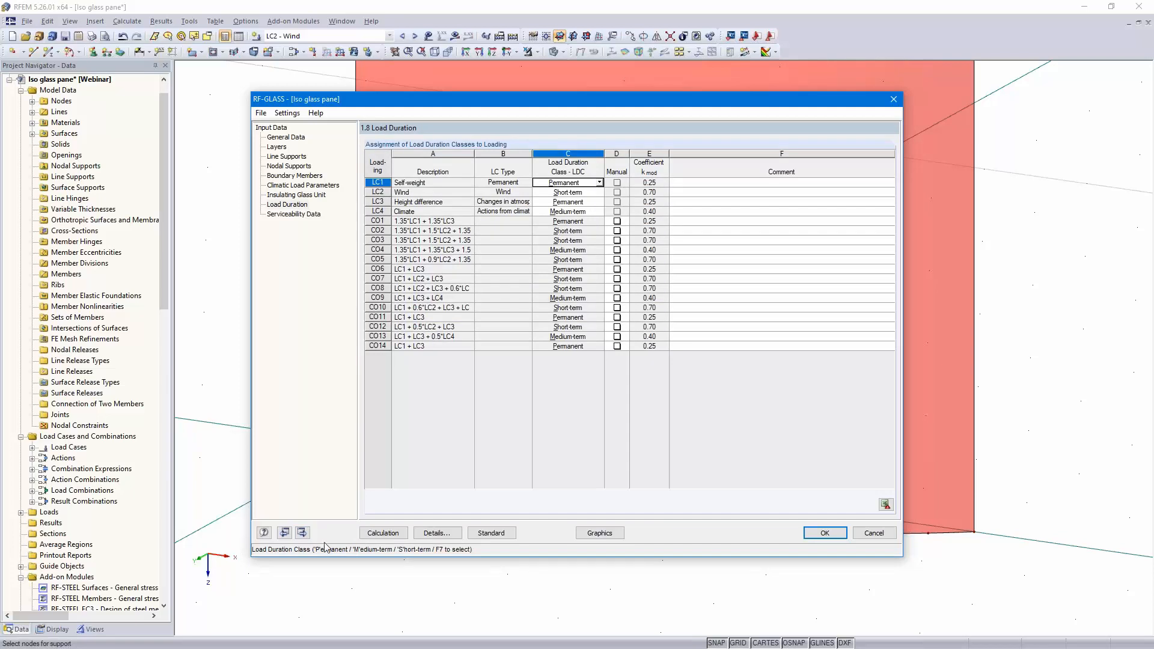
pyautogui.click(303, 532)
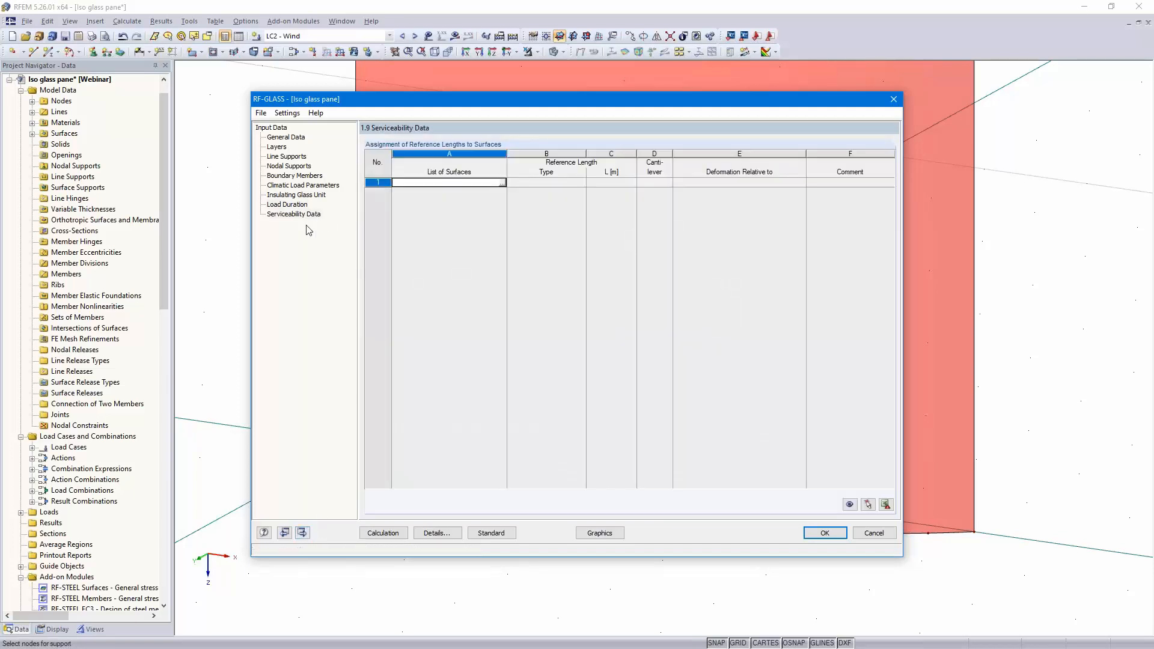
pyautogui.click(499, 182)
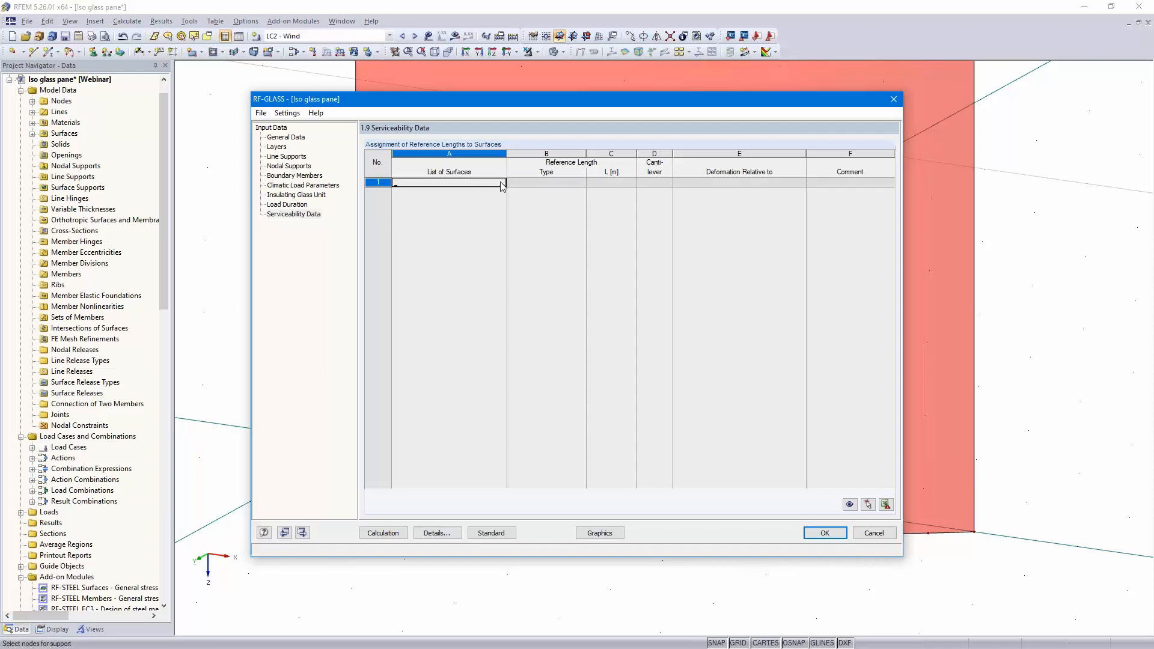
pyautogui.click(502, 183)
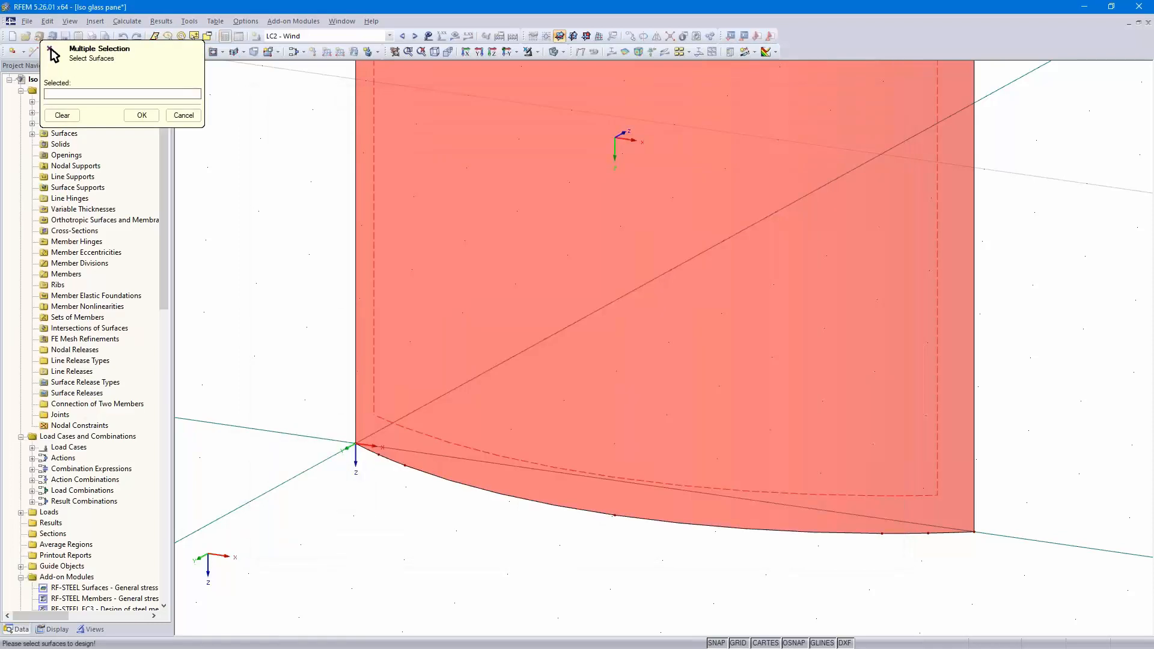
pyautogui.click(498, 454)
pyautogui.click(142, 114)
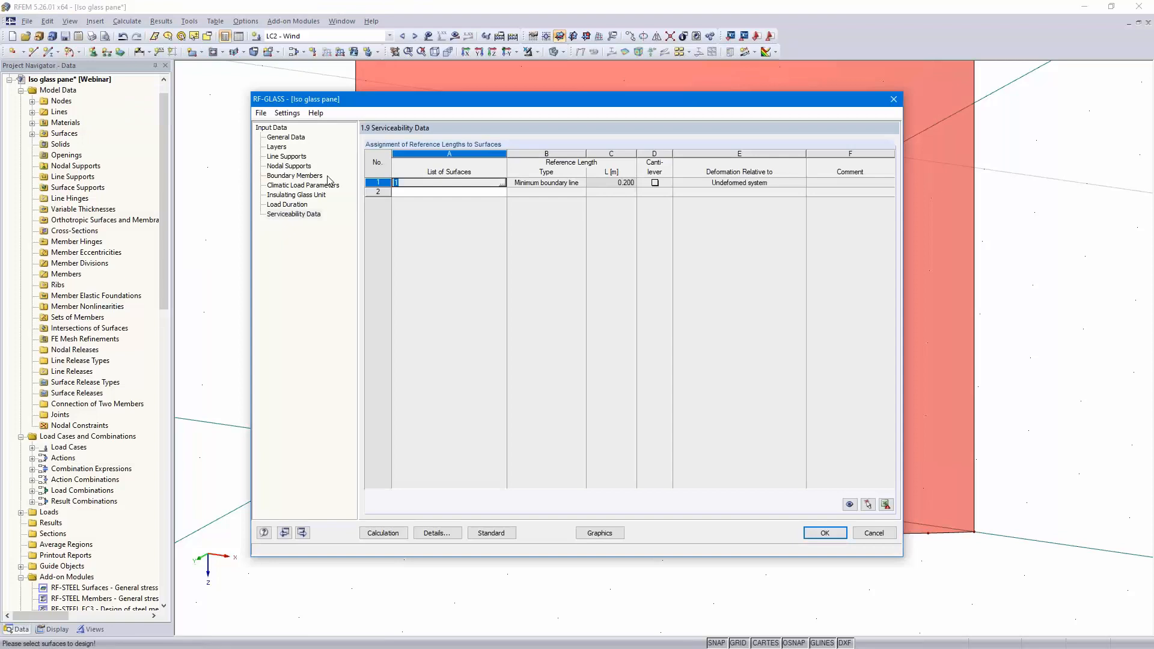
# - Set surface 1's serviceability reference length to user-defined, measured between the two lower corners of the curved pane
pyautogui.click(580, 184)
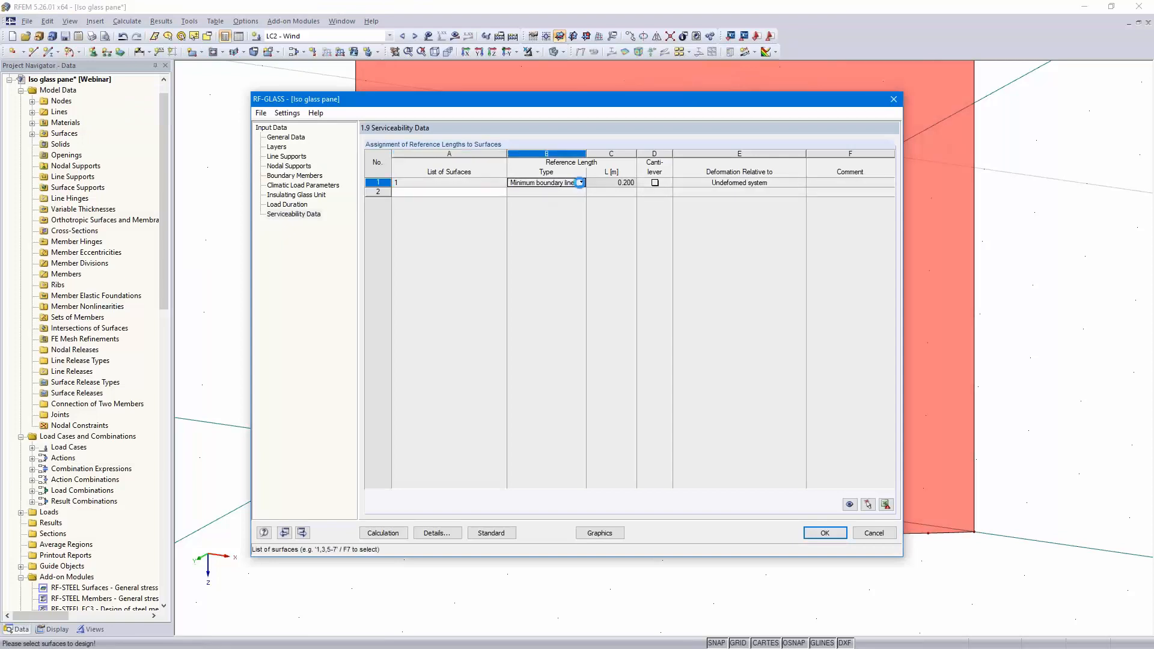
pyautogui.click(582, 184)
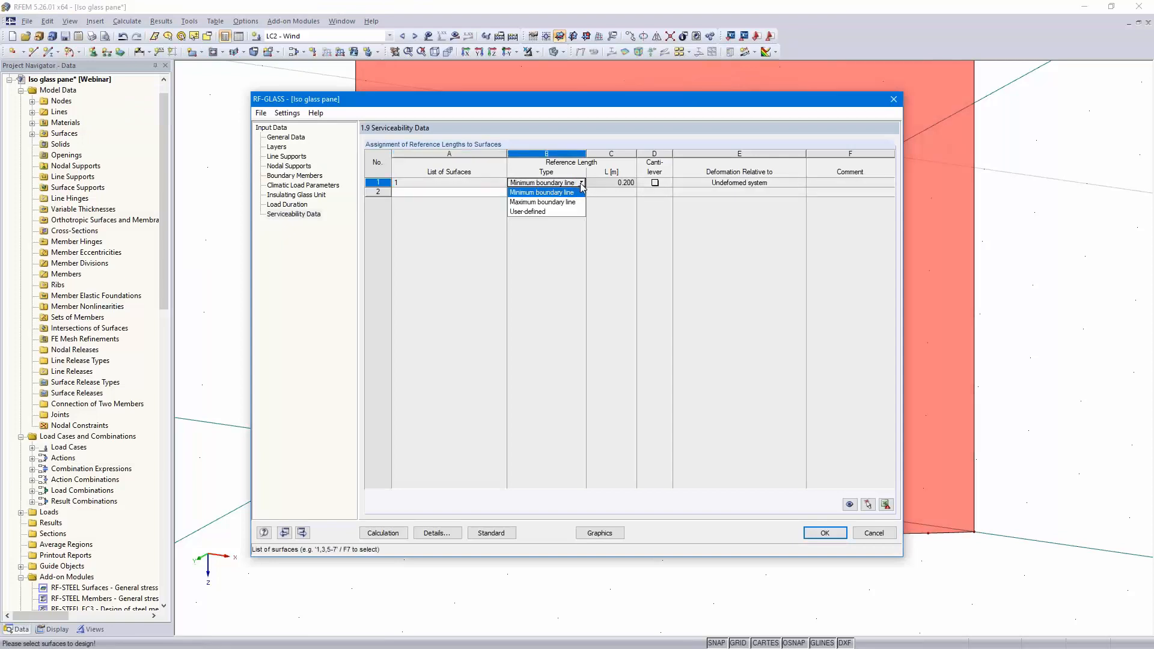
pyautogui.click(568, 213)
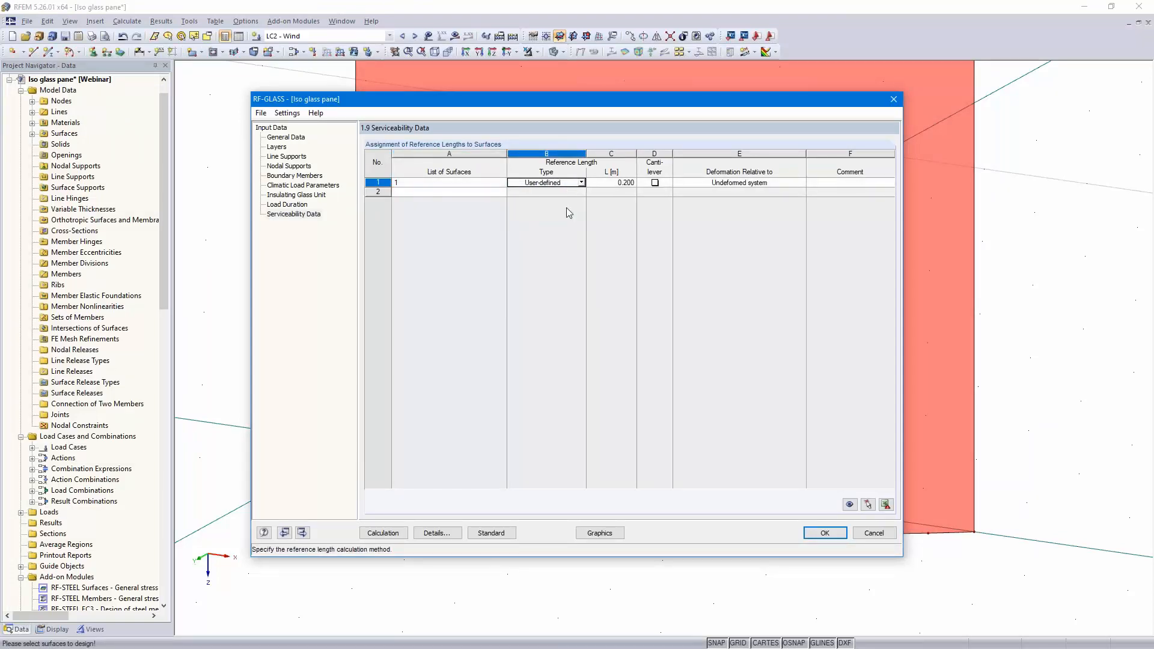
pyautogui.click(631, 180)
pyautogui.click(639, 183)
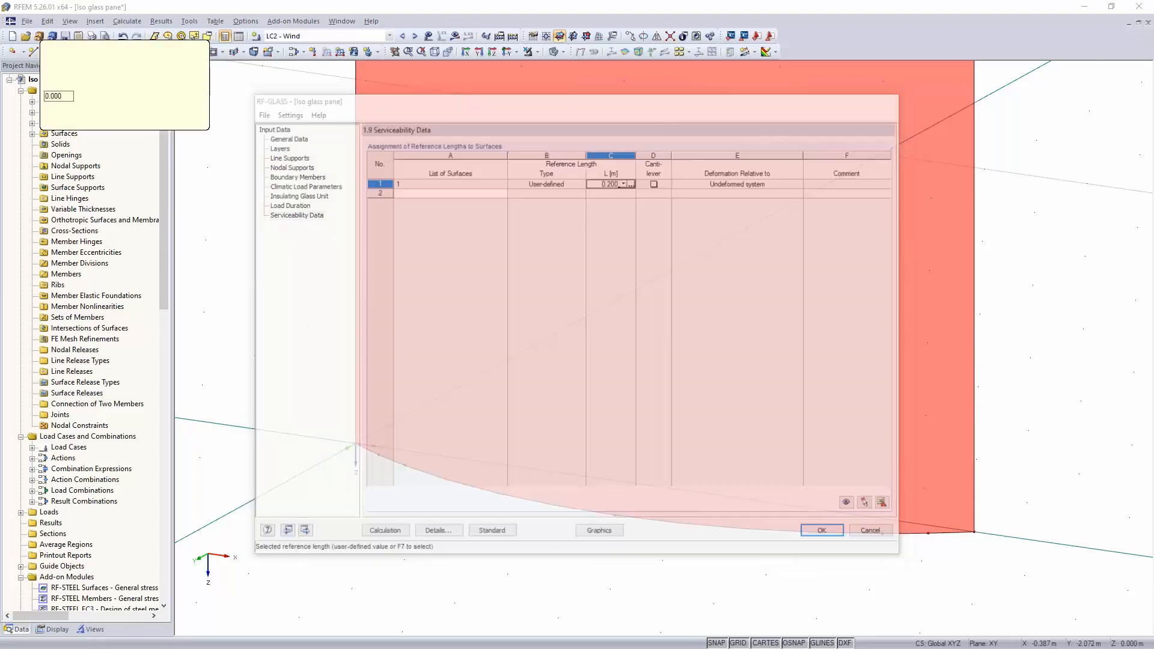
pyautogui.click(356, 444)
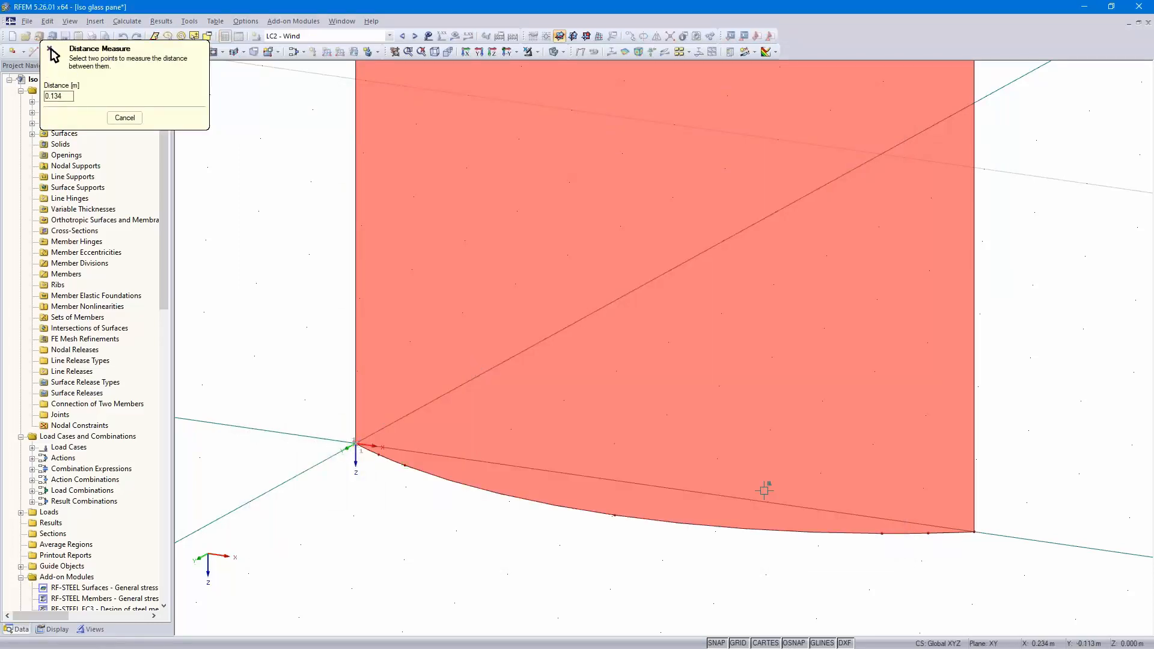
pyautogui.click(974, 525)
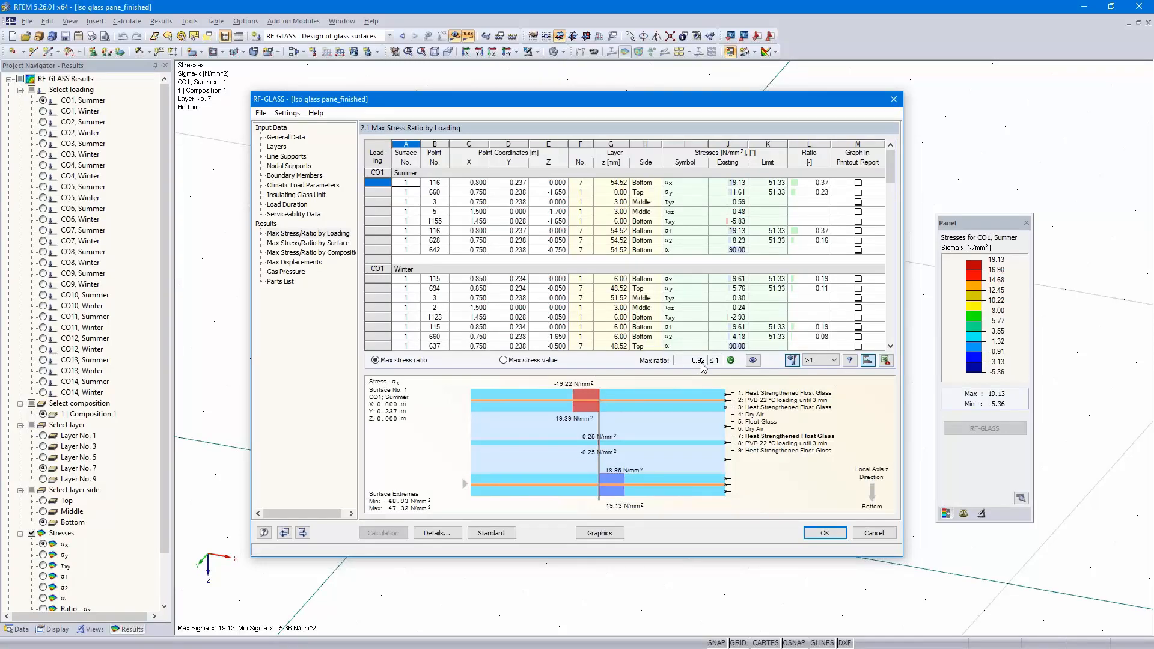
# - Check the maximum displacements, then filter the stress ratios by loading to Max and close the results
pyautogui.click(293, 262)
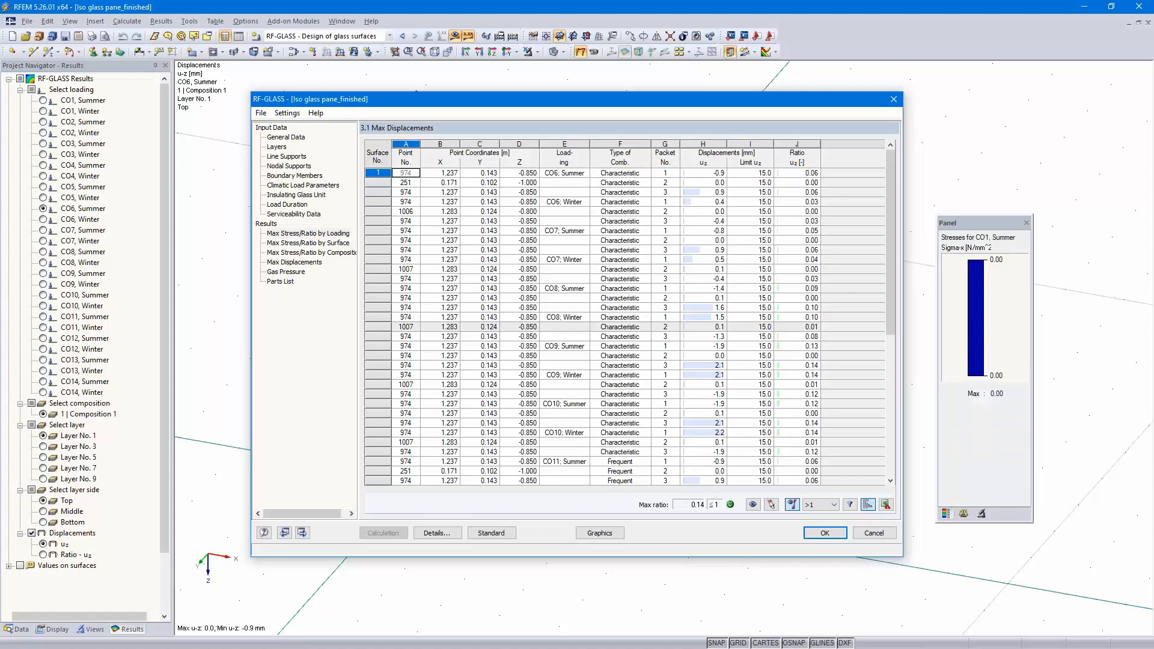
pyautogui.click(319, 235)
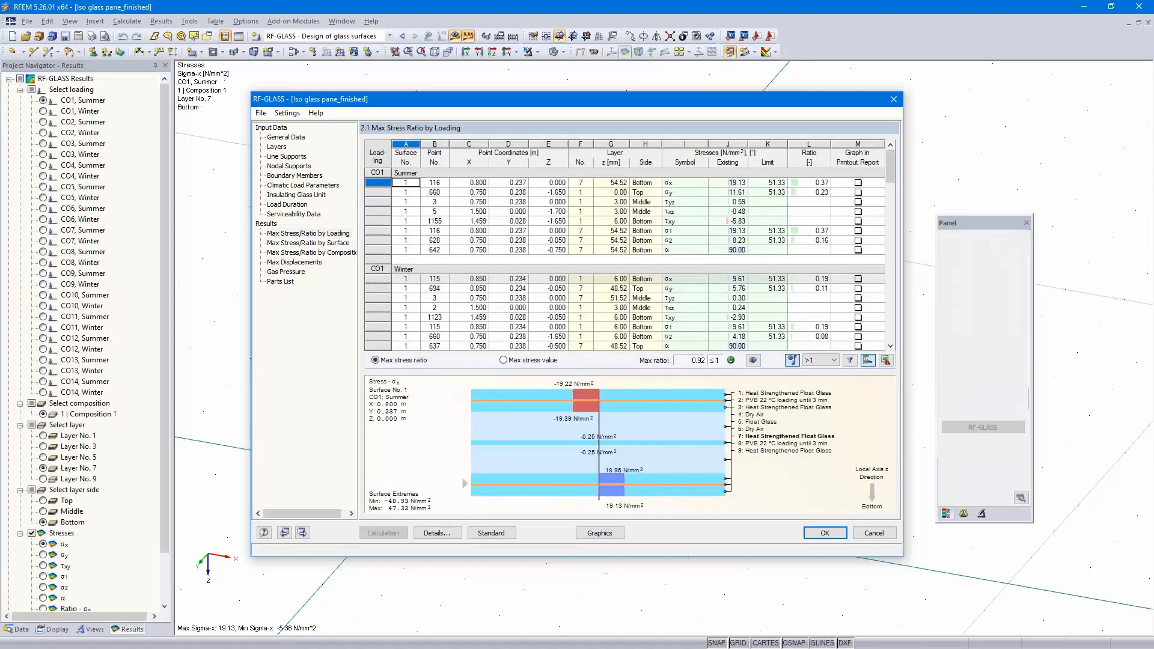
pyautogui.click(826, 360)
pyautogui.click(826, 380)
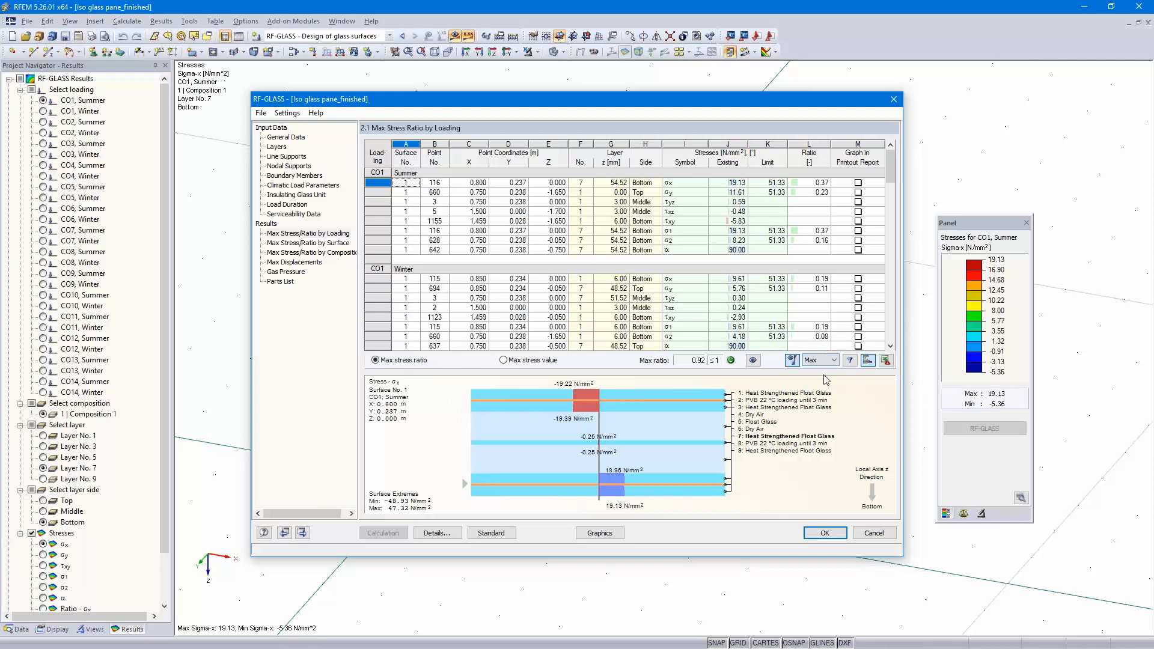
pyautogui.click(850, 361)
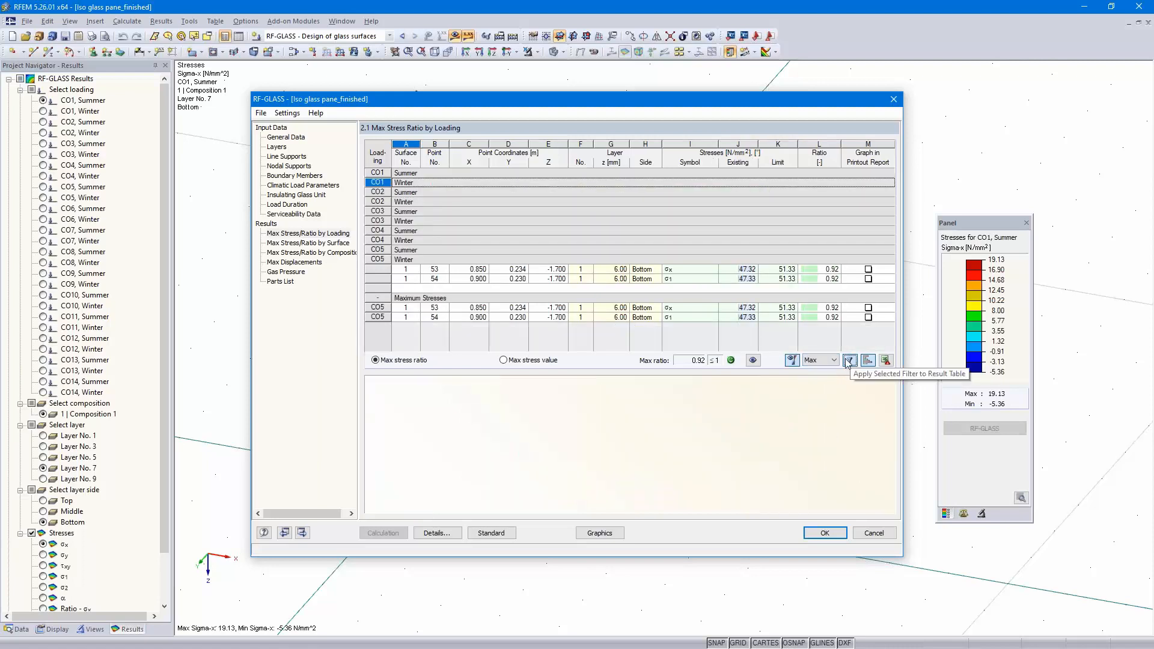
pyautogui.click(819, 269)
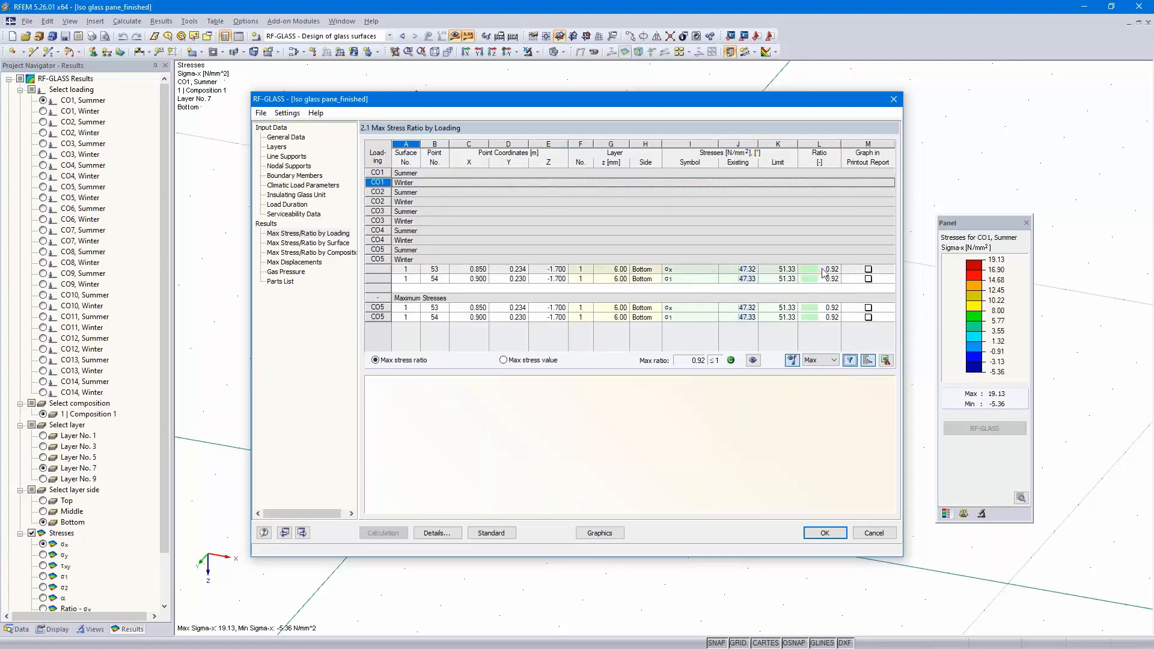
pyautogui.click(825, 534)
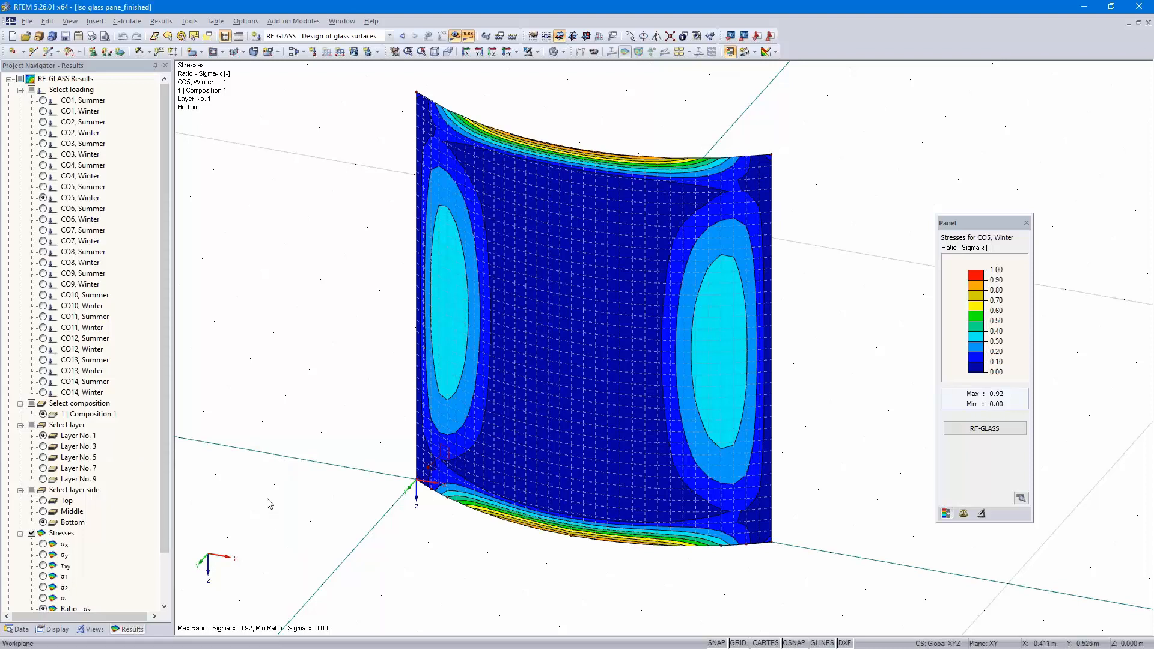
# - Open the printout report at the RF-GLASS 1.1.1 General Data section and fit it to page width
pyautogui.click(105, 36)
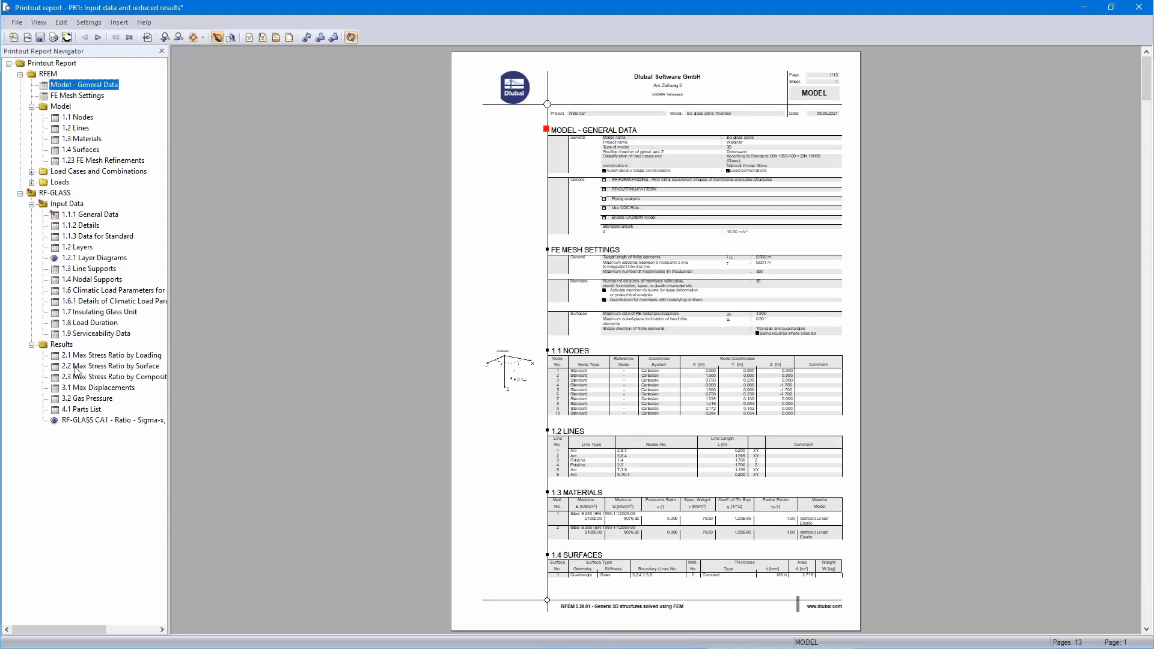
pyautogui.click(96, 216)
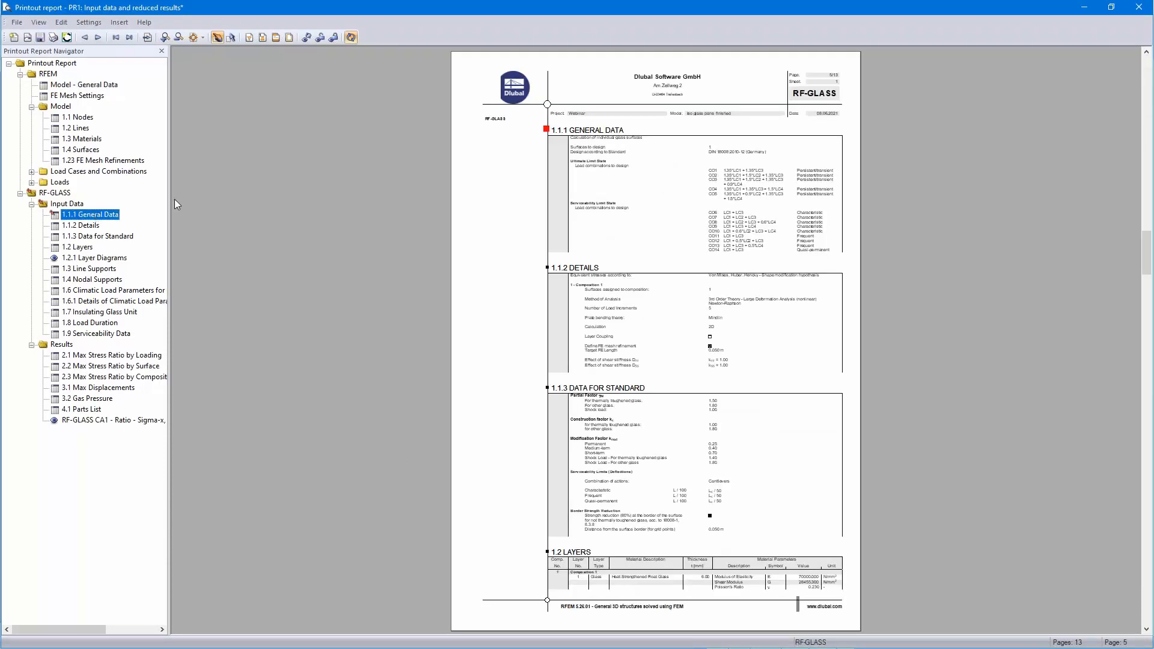
pyautogui.click(202, 38)
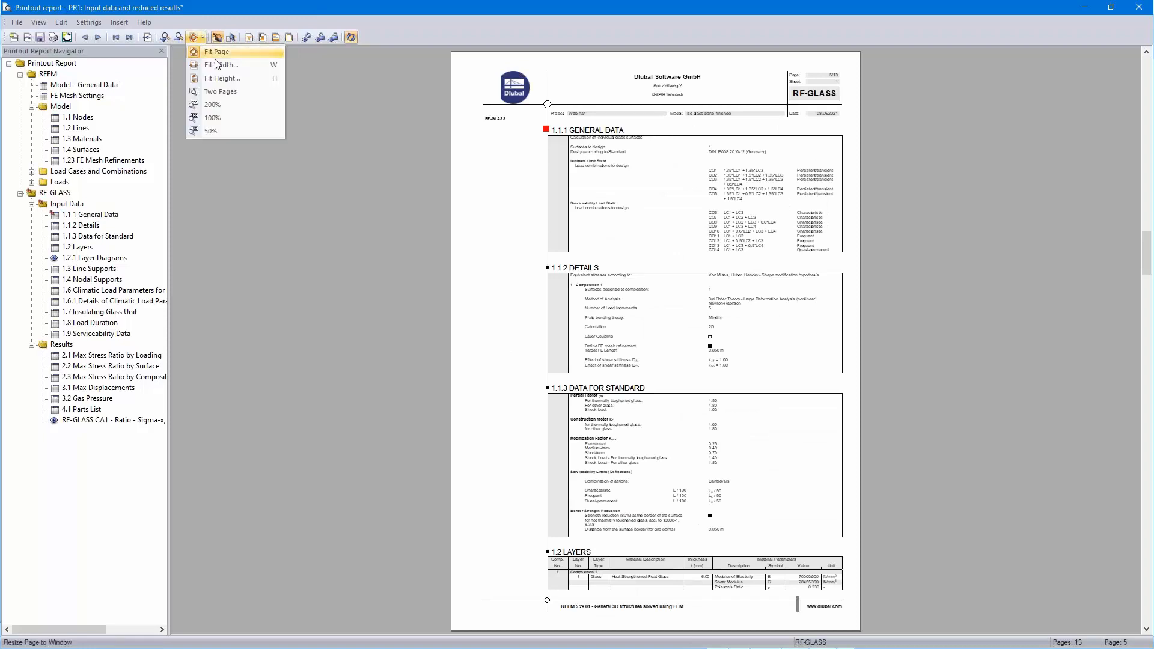
pyautogui.click(230, 67)
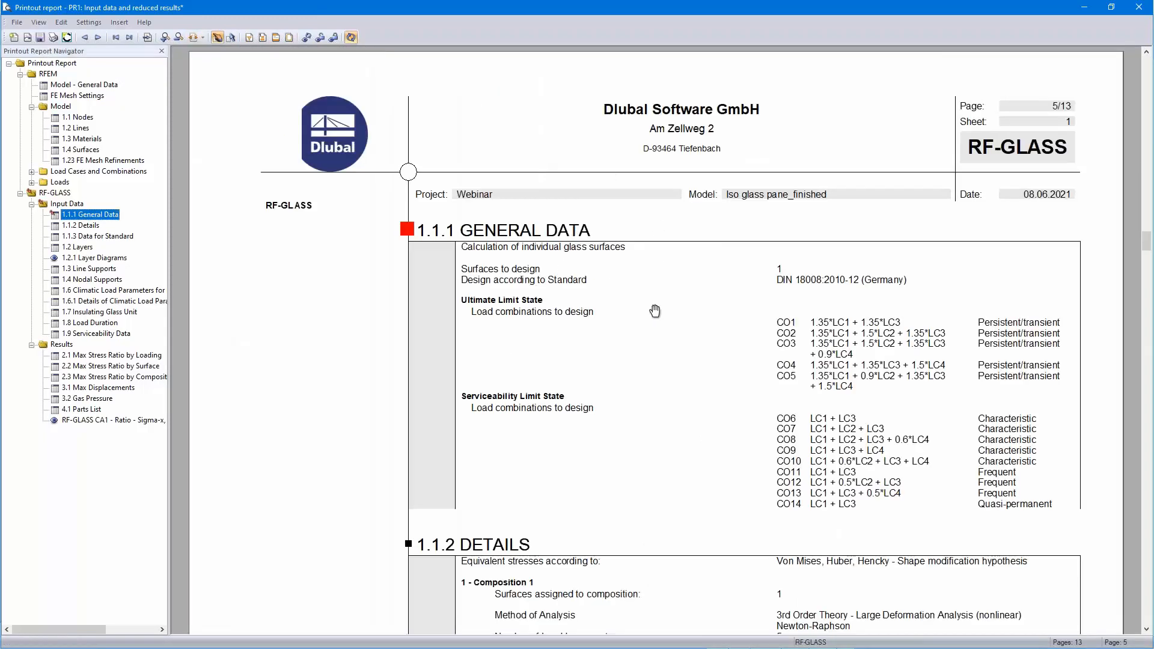
# - Examine the report's RF-GLASS input data, from general data and layers through supports, climatic loads and load duration to serviceability data
pyautogui.scroll(-2, 655, 311)
pyautogui.scroll(-4, 753, 328)
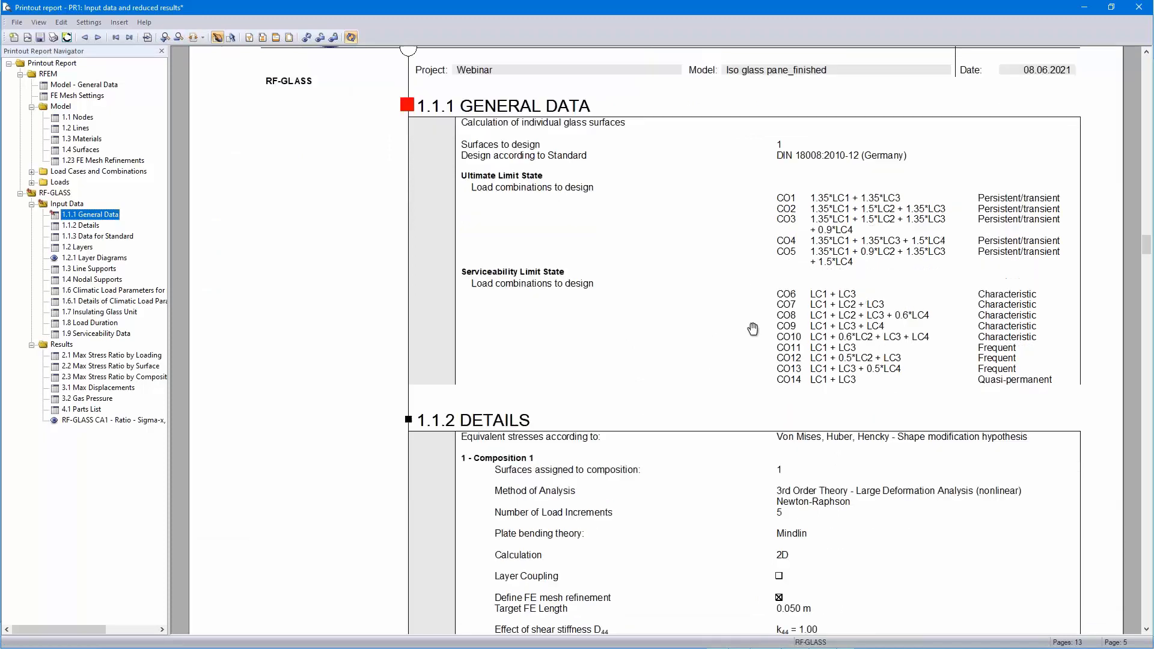
pyautogui.scroll(-11, 708, 391)
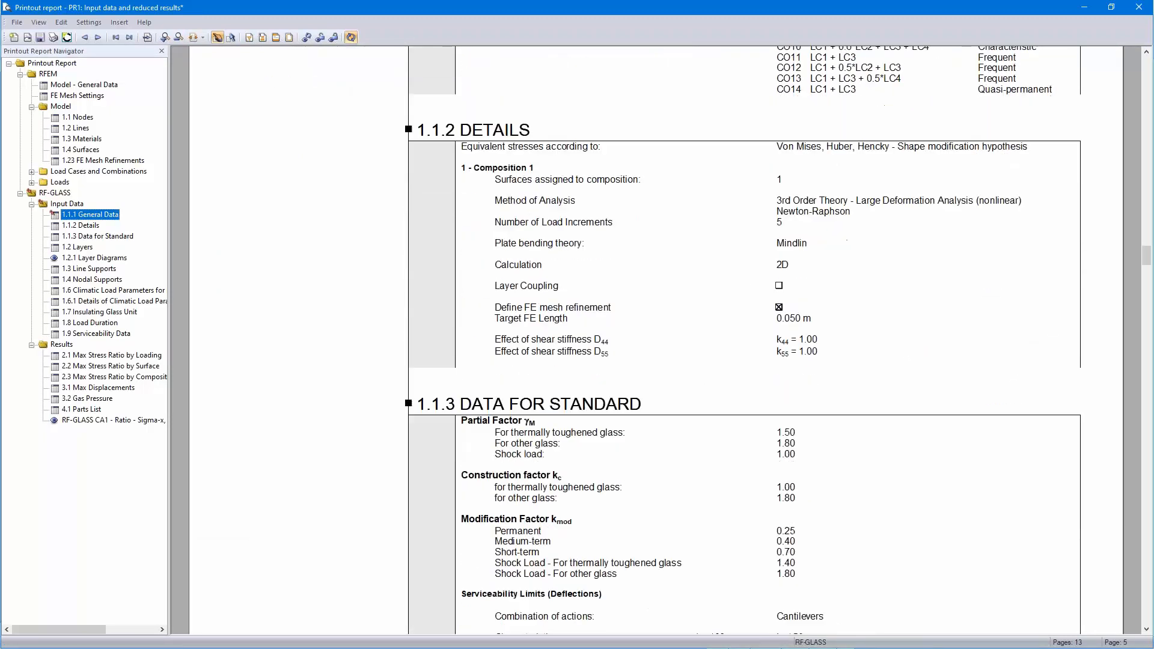
pyautogui.scroll(-7, 709, 316)
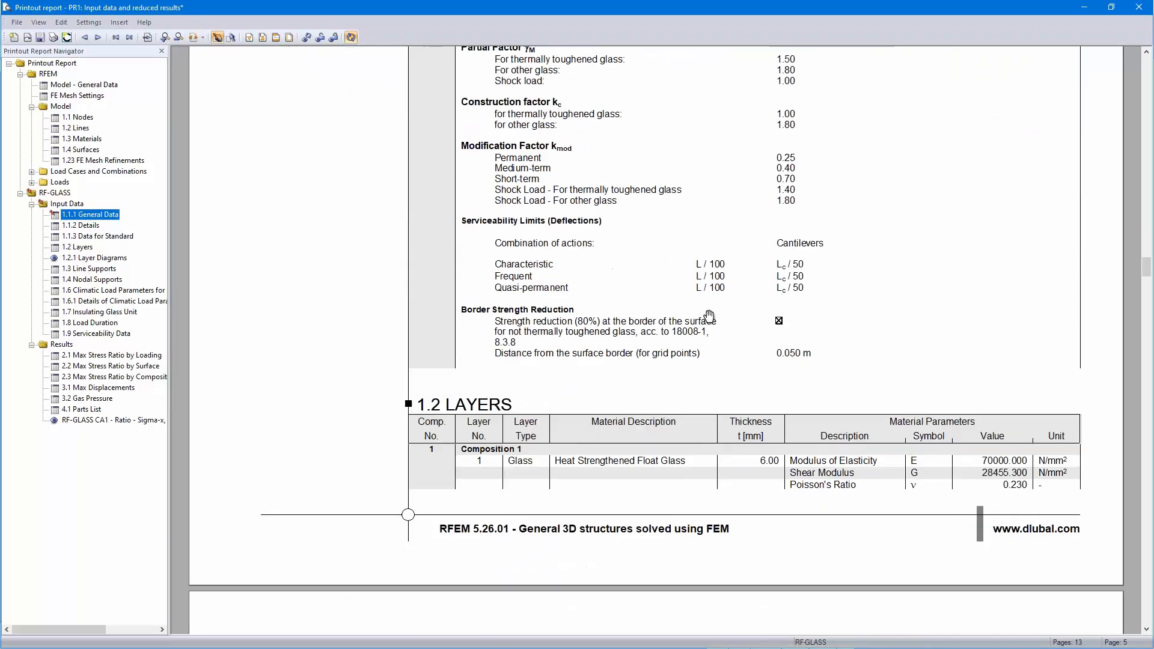
pyautogui.scroll(-12, 711, 311)
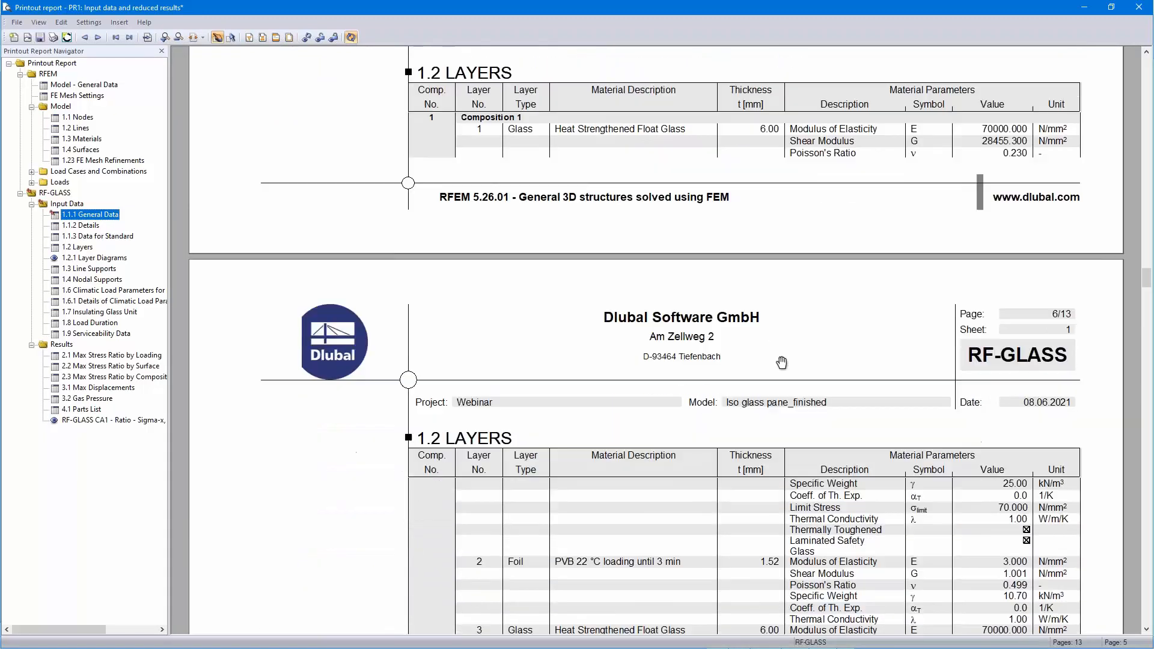
pyautogui.scroll(-13, 795, 371)
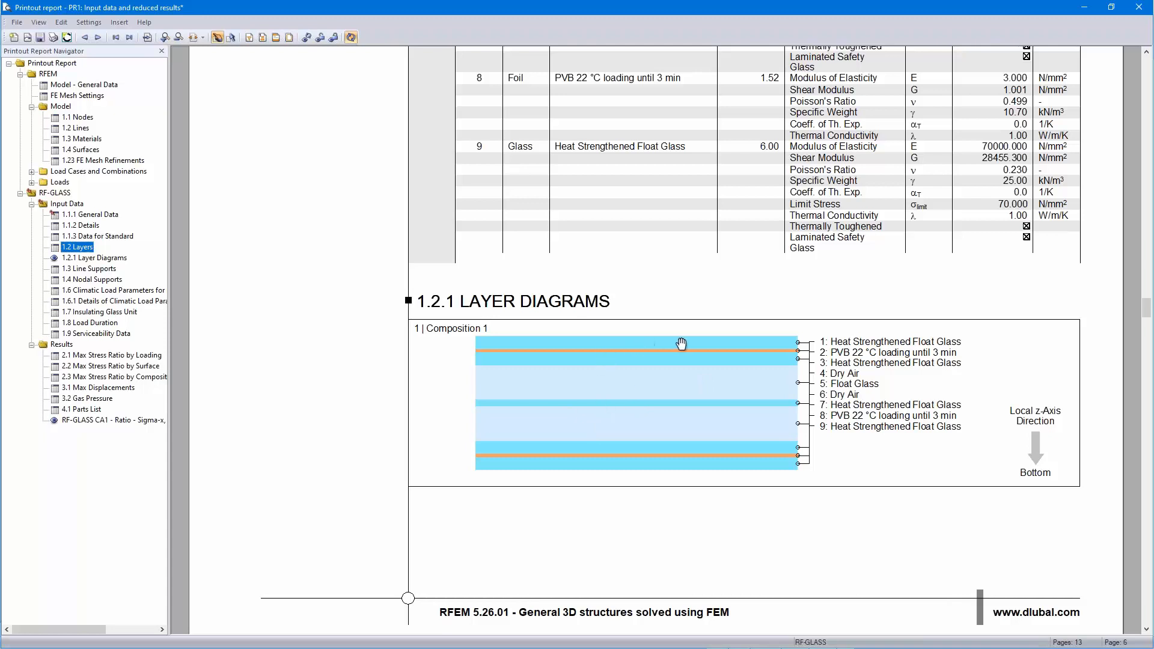
pyautogui.scroll(-9, 680, 340)
pyautogui.scroll(-19, 681, 344)
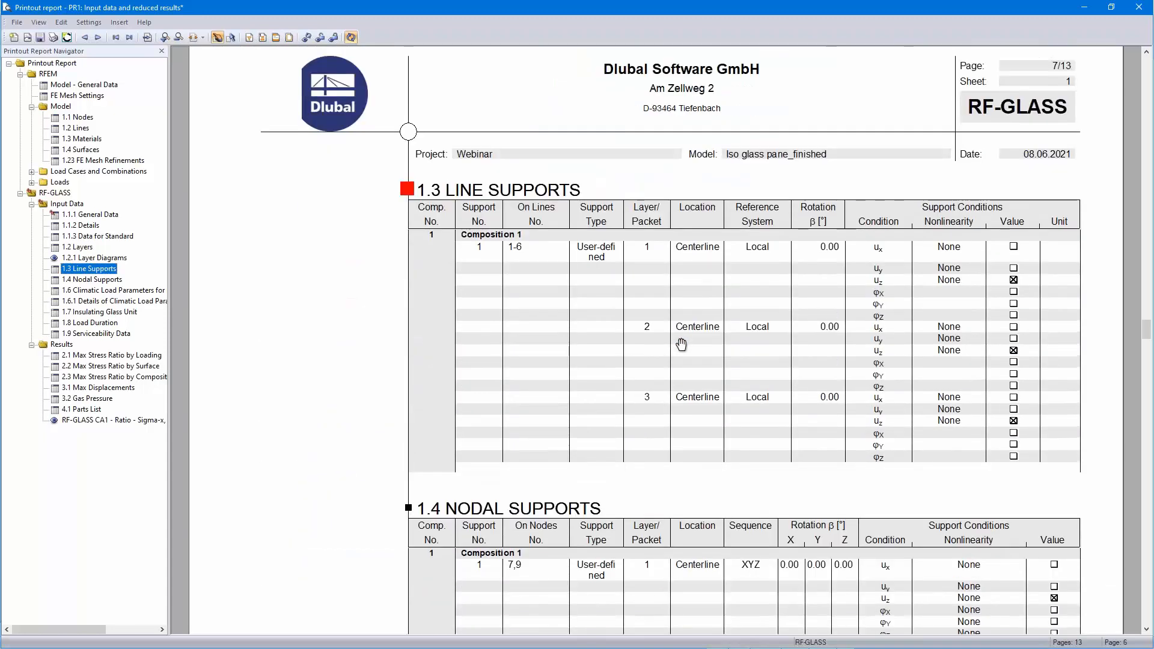
pyautogui.scroll(-13, 681, 344)
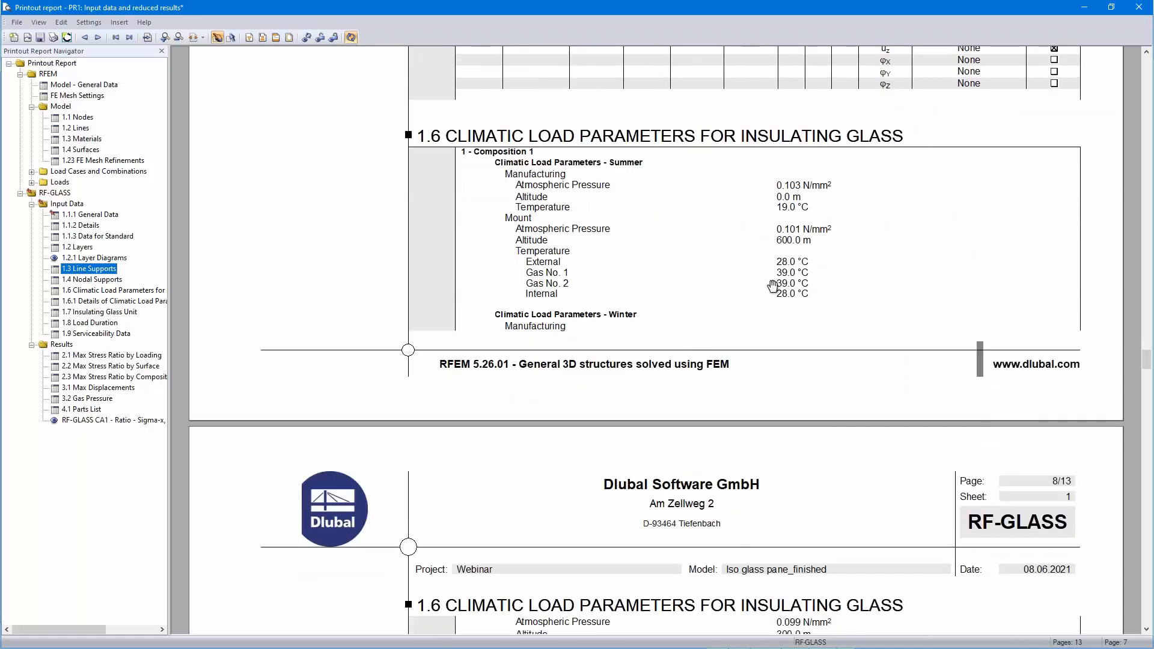
pyautogui.scroll(-10, 773, 287)
pyautogui.scroll(-12, 773, 286)
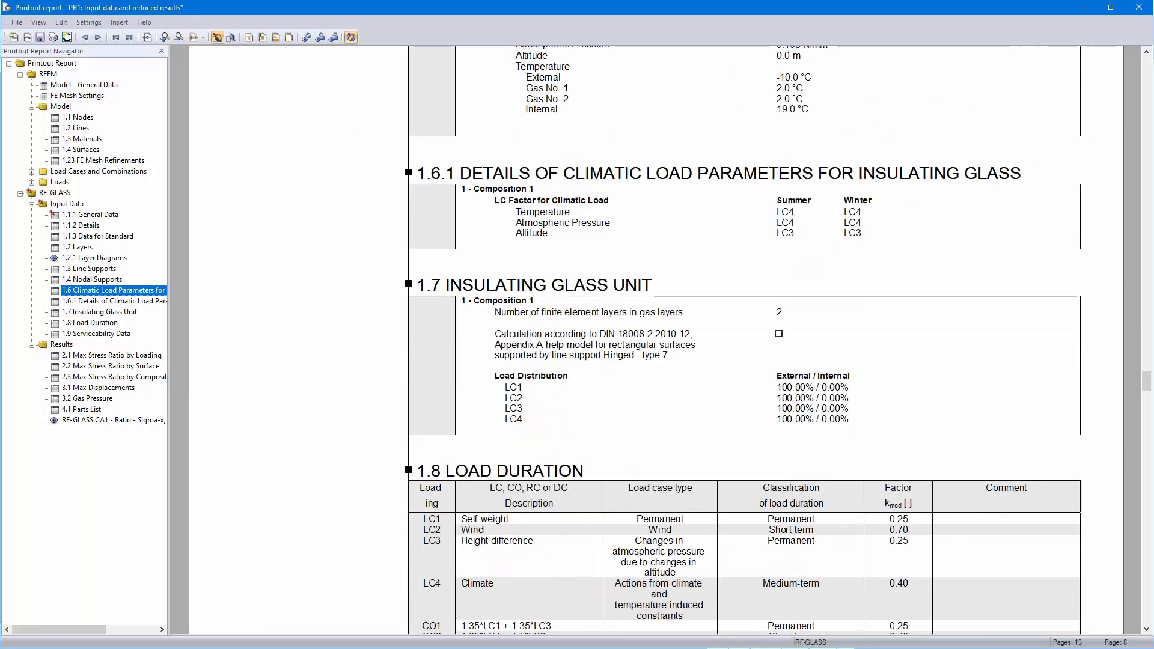
pyautogui.scroll(-12, 768, 305)
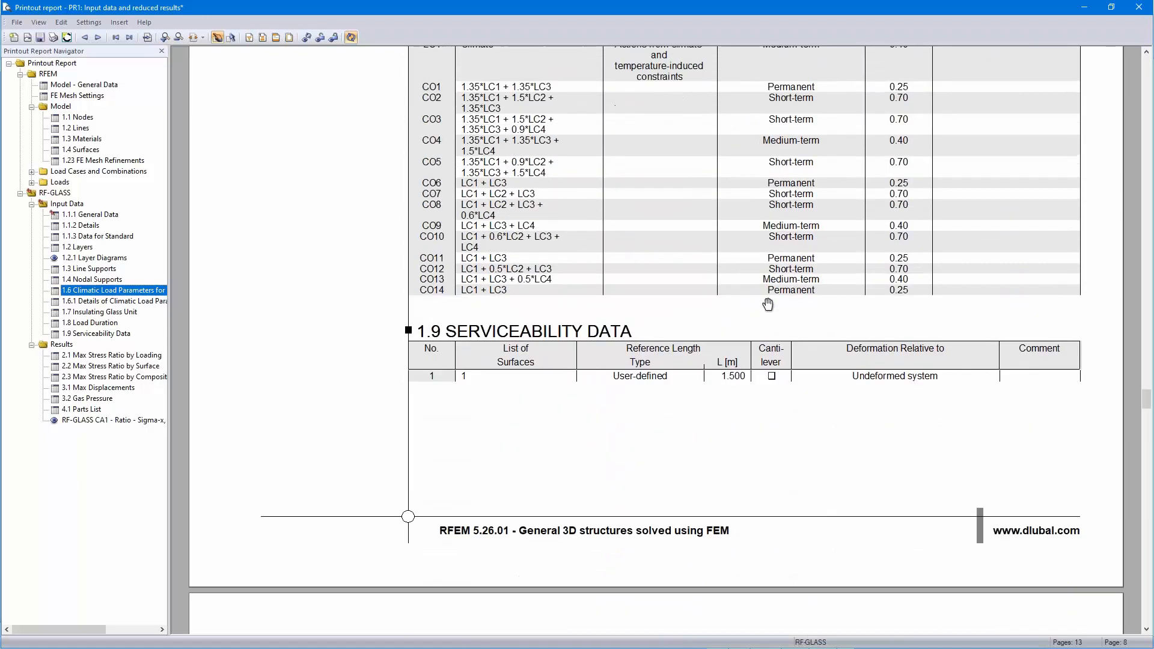
# - Examine the report's stress ratio tables and Ratio - Sigma-x graphic, and close the report without saving
pyautogui.scroll(-6, 764, 317)
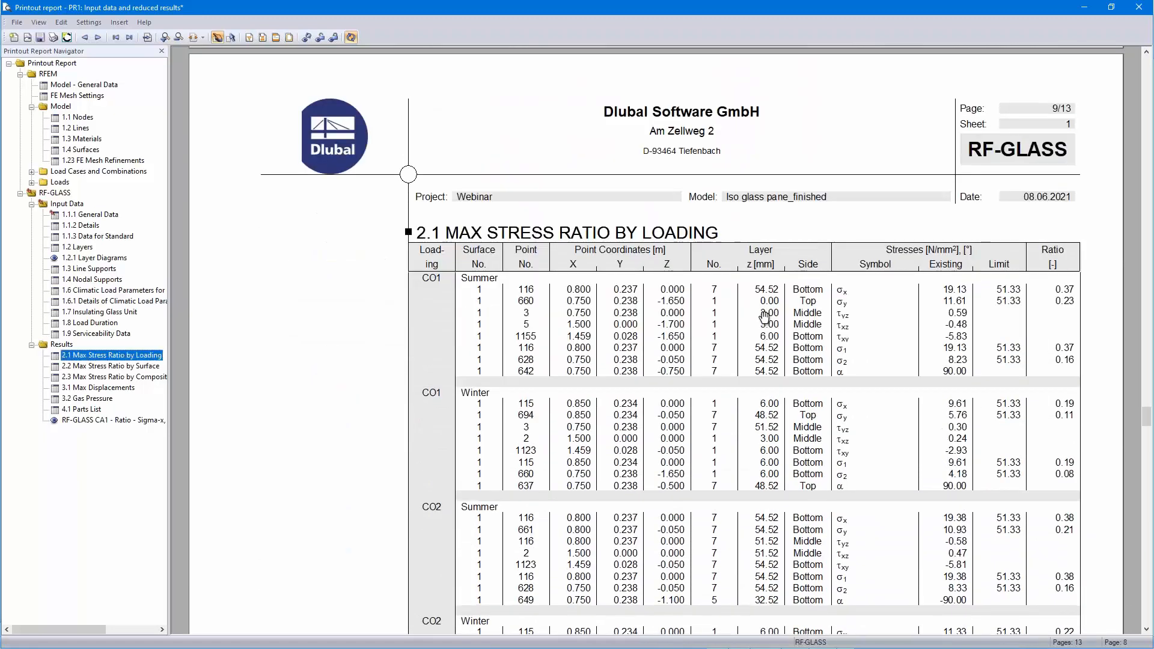
pyautogui.scroll(-12, 234, 384)
pyautogui.click(99, 422)
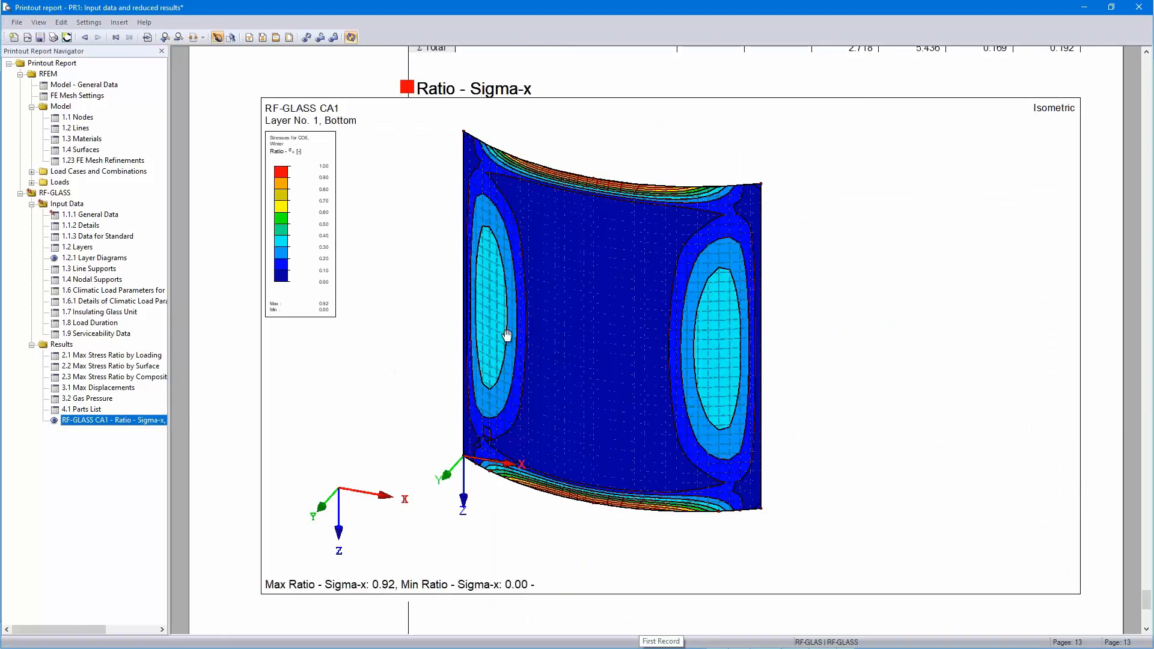
pyautogui.click(1139, 8)
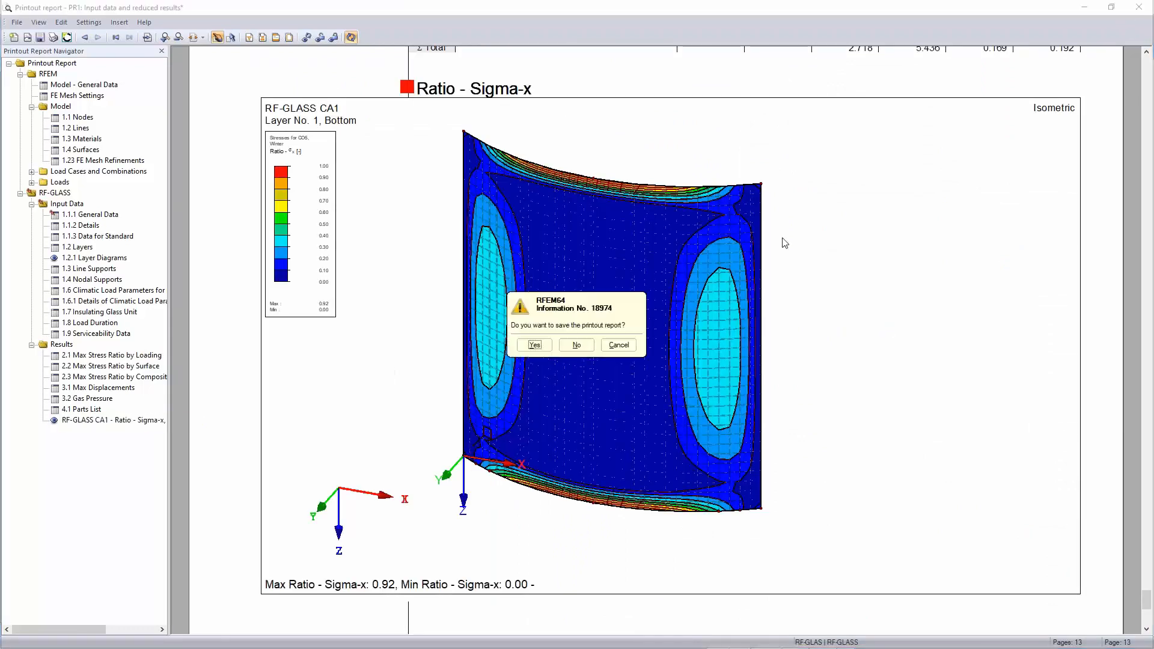
pyautogui.click(576, 345)
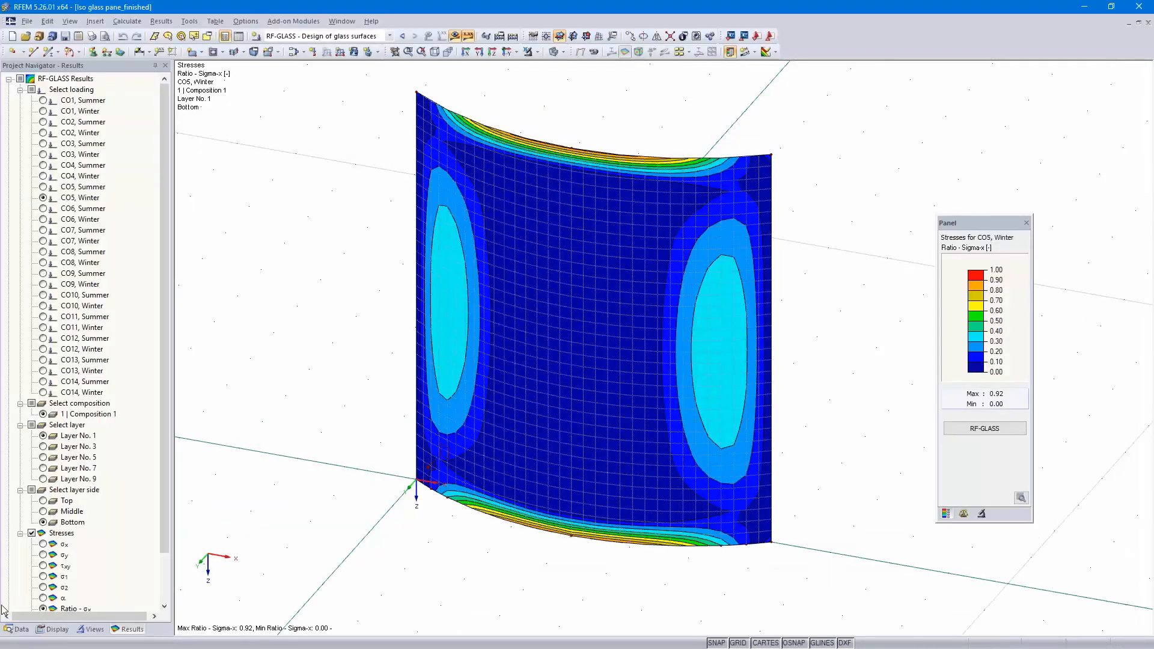
# - Switch to the generated model Iso glass pane_finished_RF_GLAS_S_S_1 and expand its model data
pyautogui.click(18, 629)
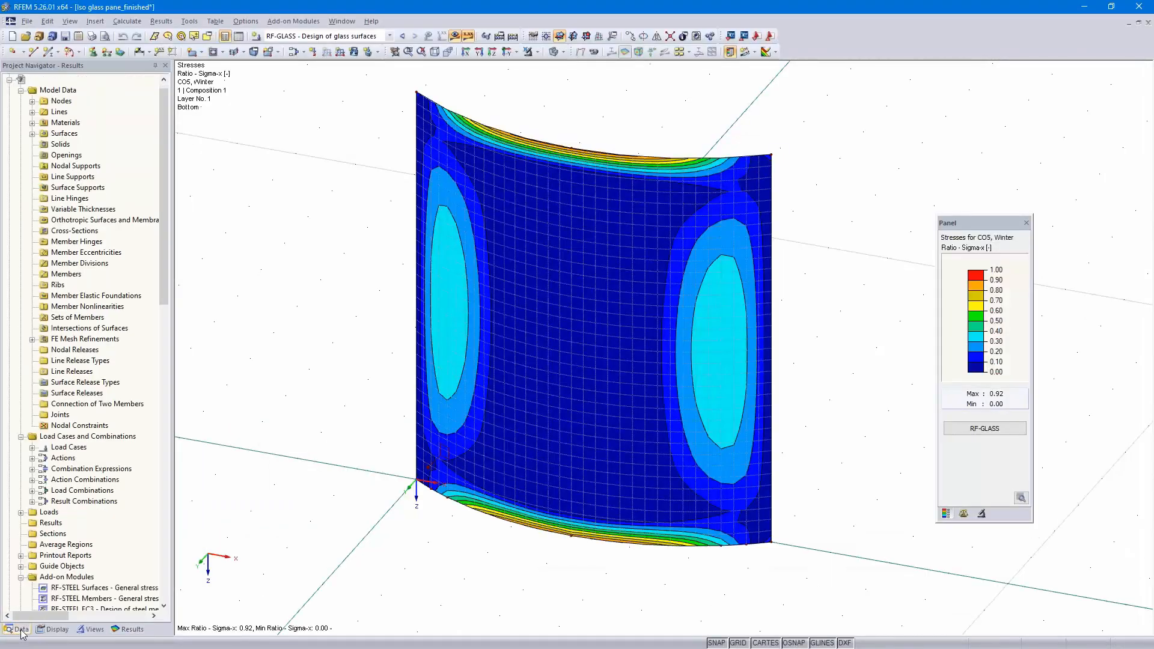
pyautogui.click(9, 79)
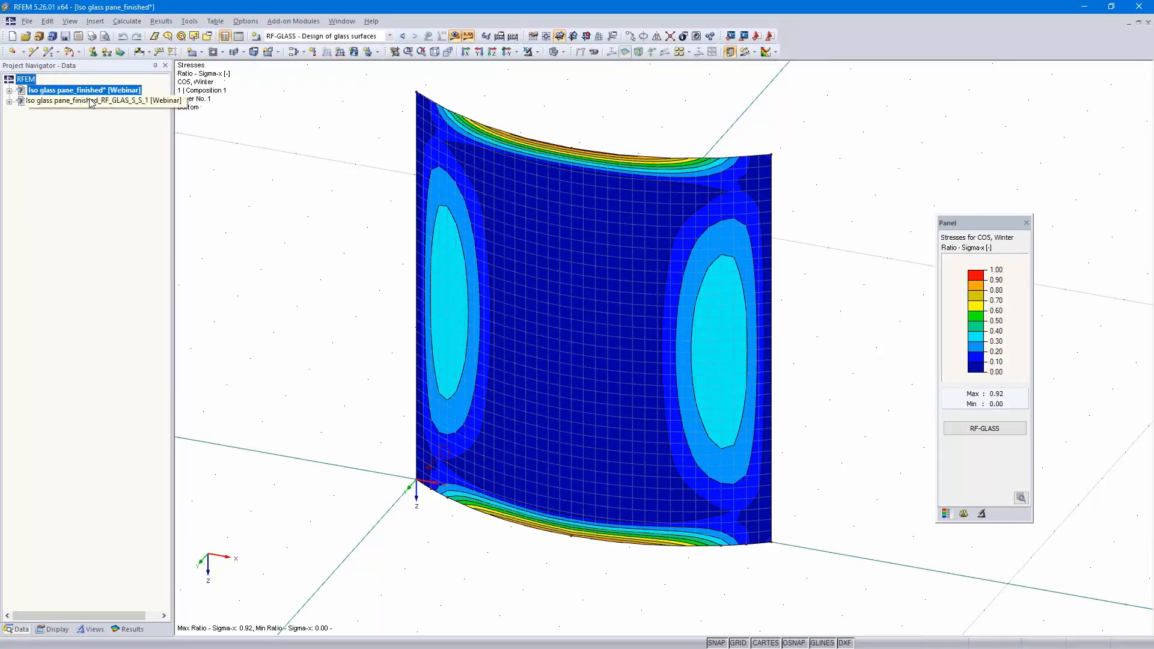
pyautogui.doubleClick(105, 101)
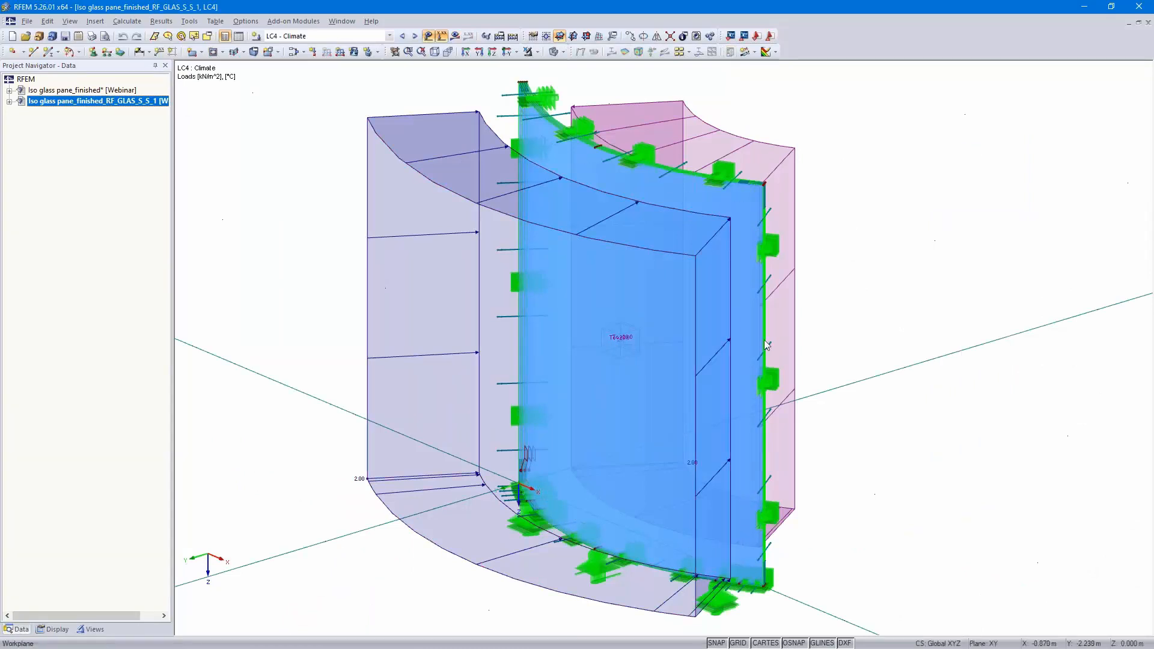
pyautogui.click(9, 102)
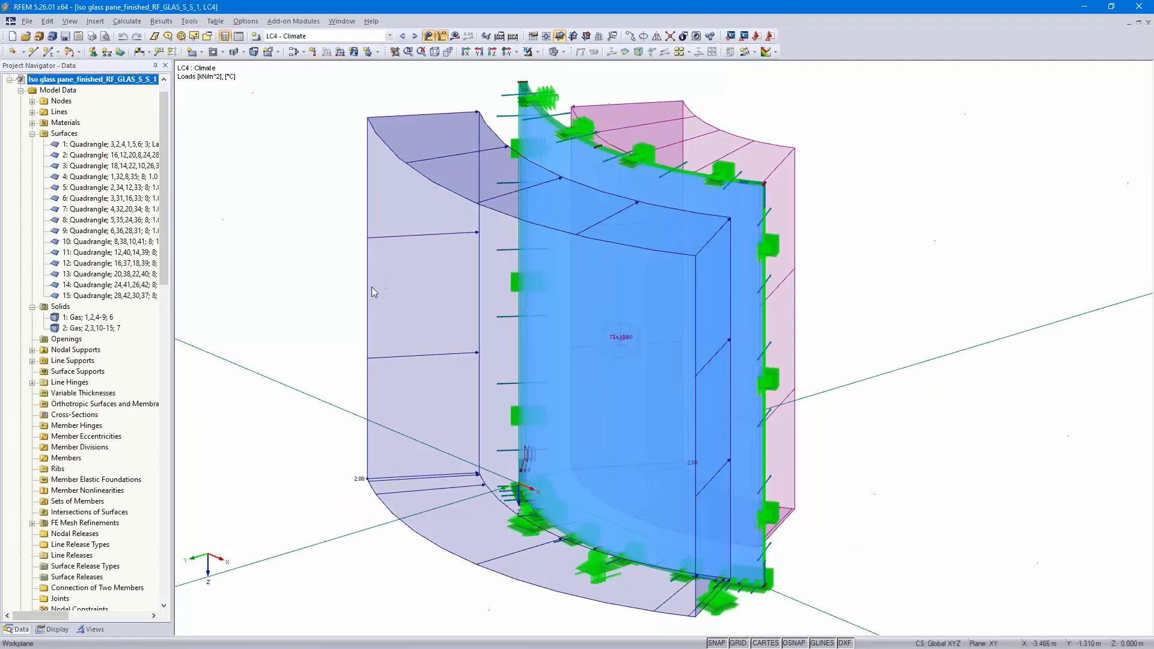
# - Highlight glass surfaces 1, 2 and 3 and the gas solids 1 and 2 one by one in the generated model
pyautogui.click(93, 145)
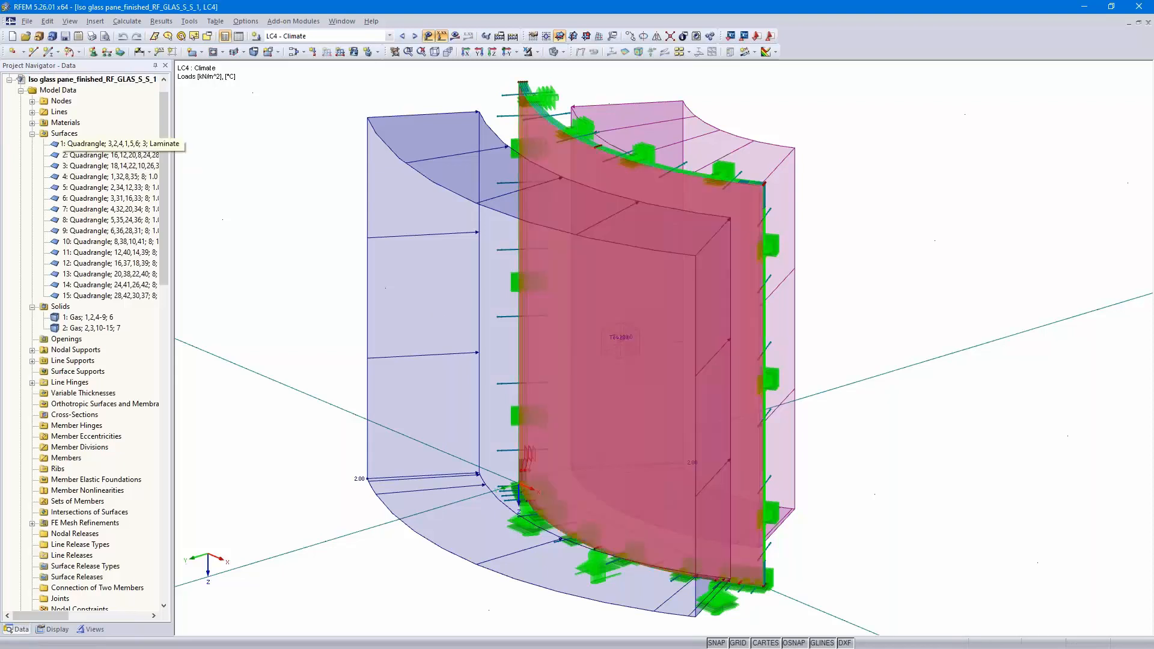
pyautogui.click(88, 156)
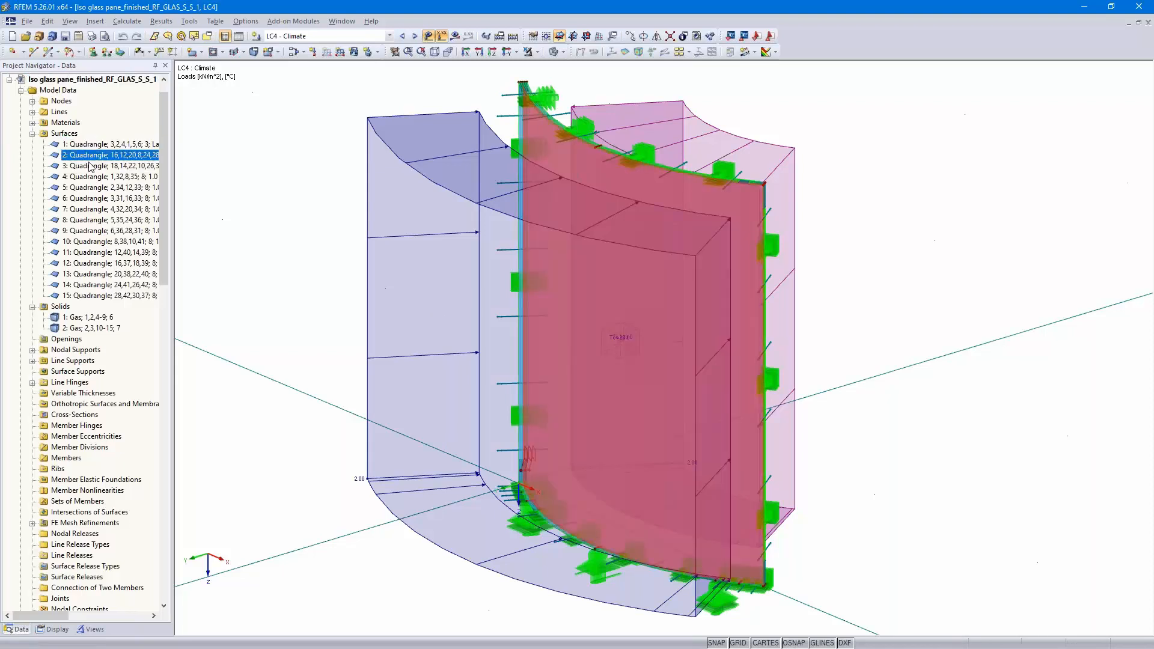
pyautogui.click(90, 166)
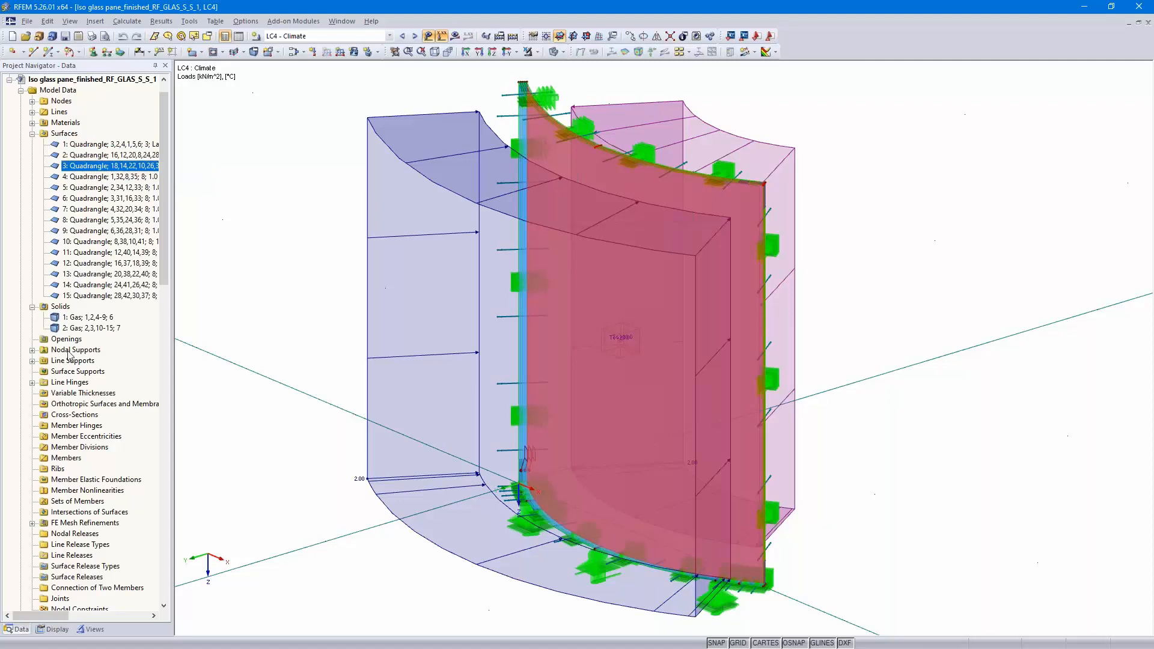
pyautogui.click(78, 319)
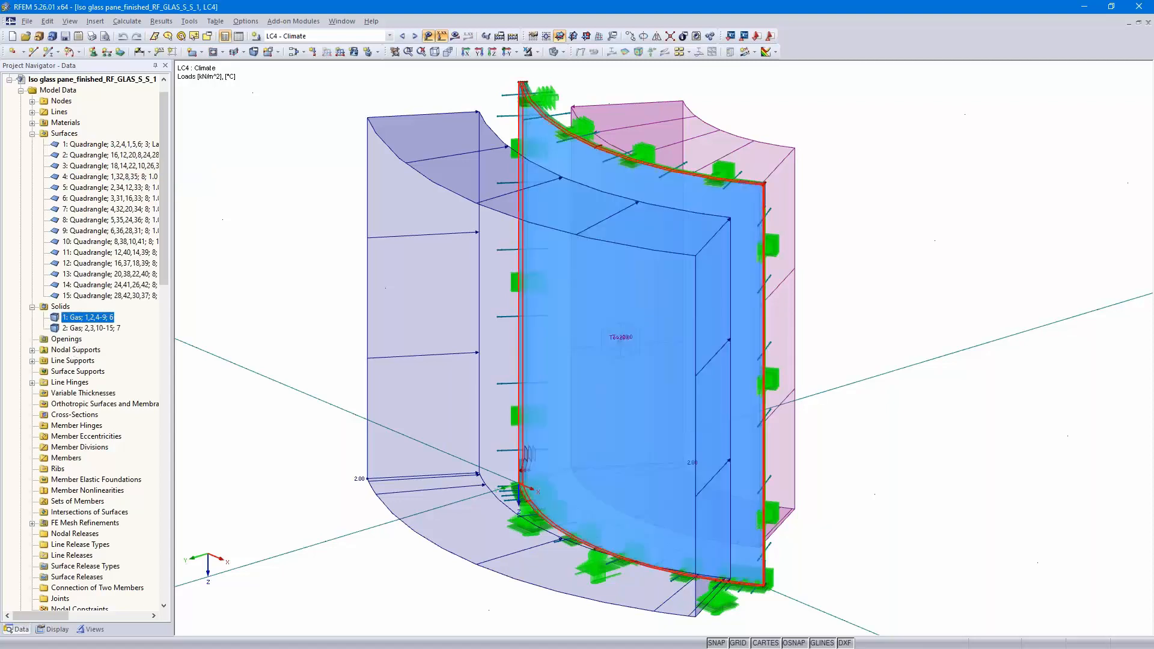
pyautogui.click(81, 328)
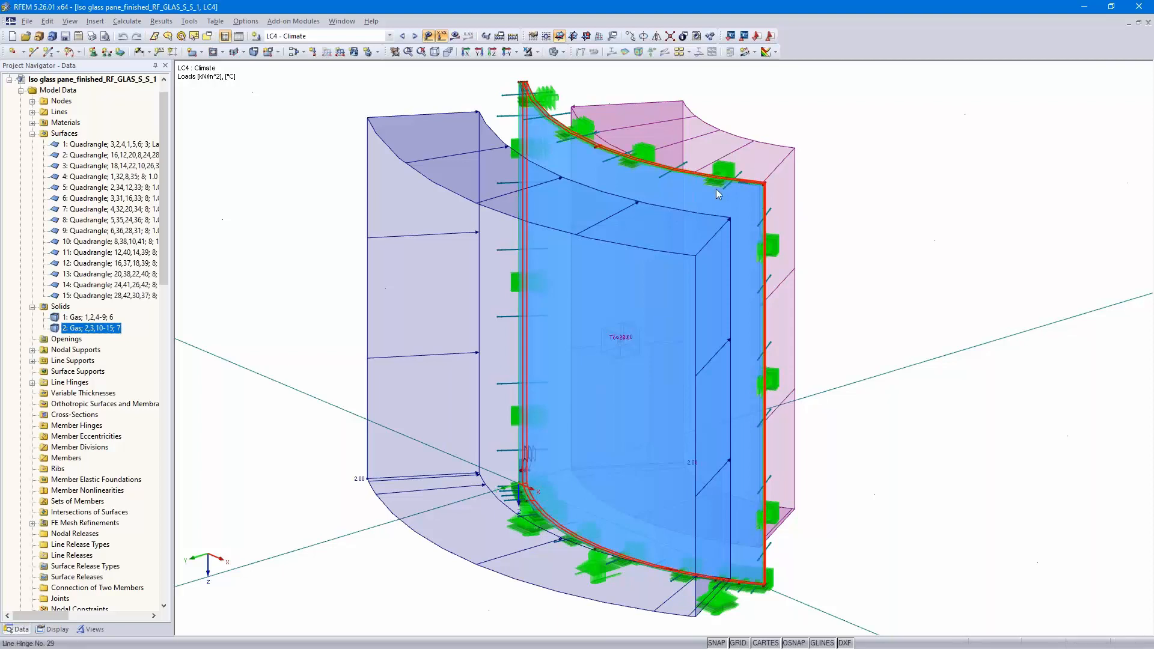
# - Examine the generated model's edges, the nodal supports at the pane's lower edge and the line hinges along its vertical edge
pyautogui.scroll(4, 716, 189)
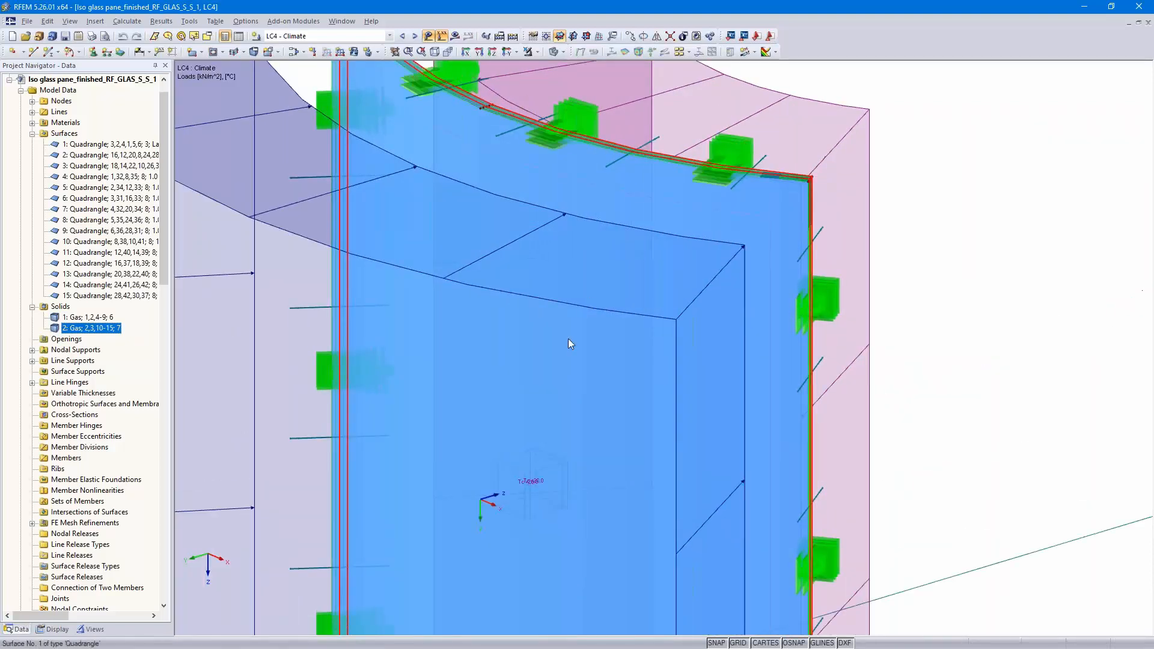
pyautogui.scroll(-5, 568, 338)
pyautogui.scroll(8, 580, 420)
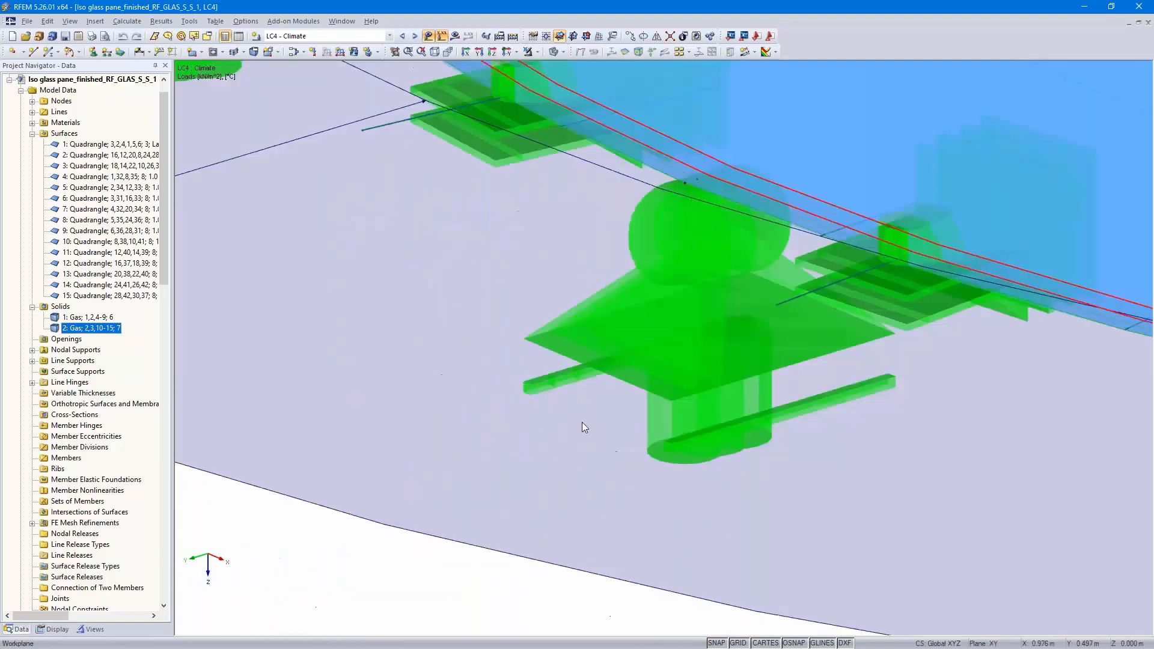
pyautogui.scroll(-8, 743, 311)
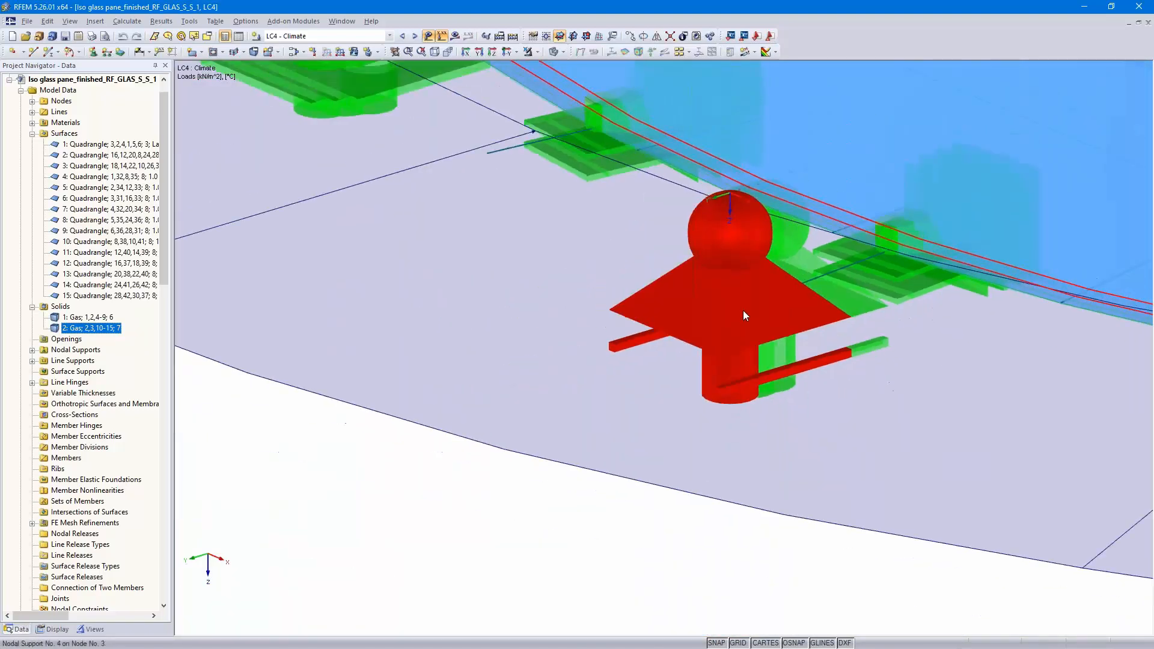
pyautogui.moveTo(667, 345); pyautogui.dragTo(545, 544, button='middle')
pyautogui.scroll(-2, 562, 505)
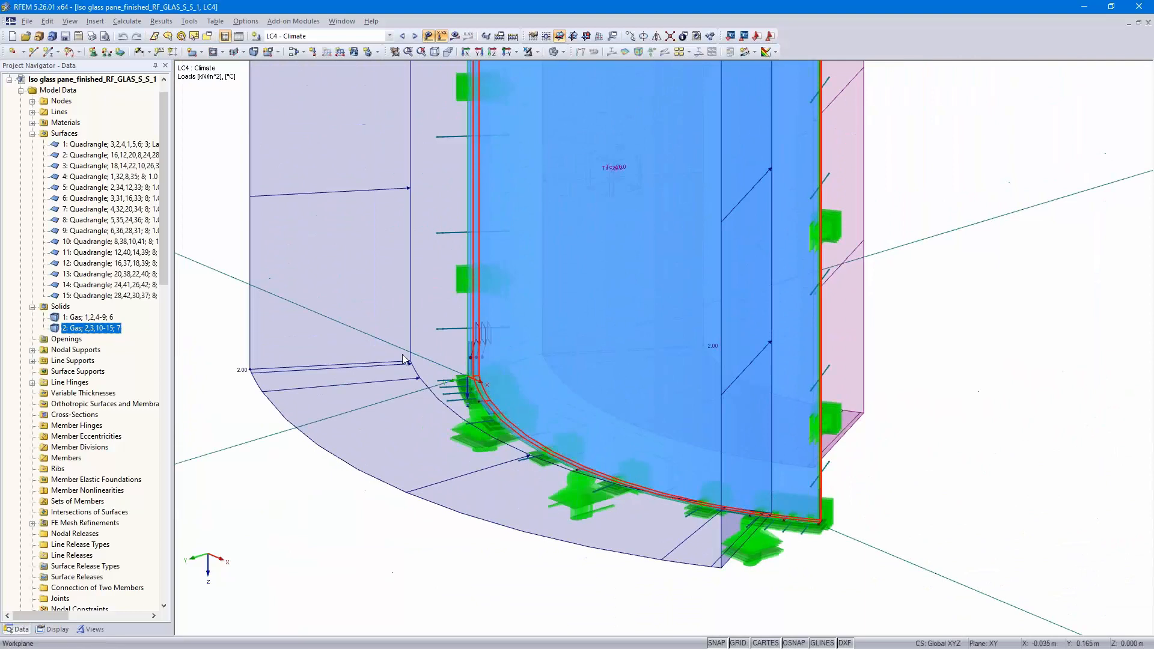
pyautogui.moveTo(457, 333)
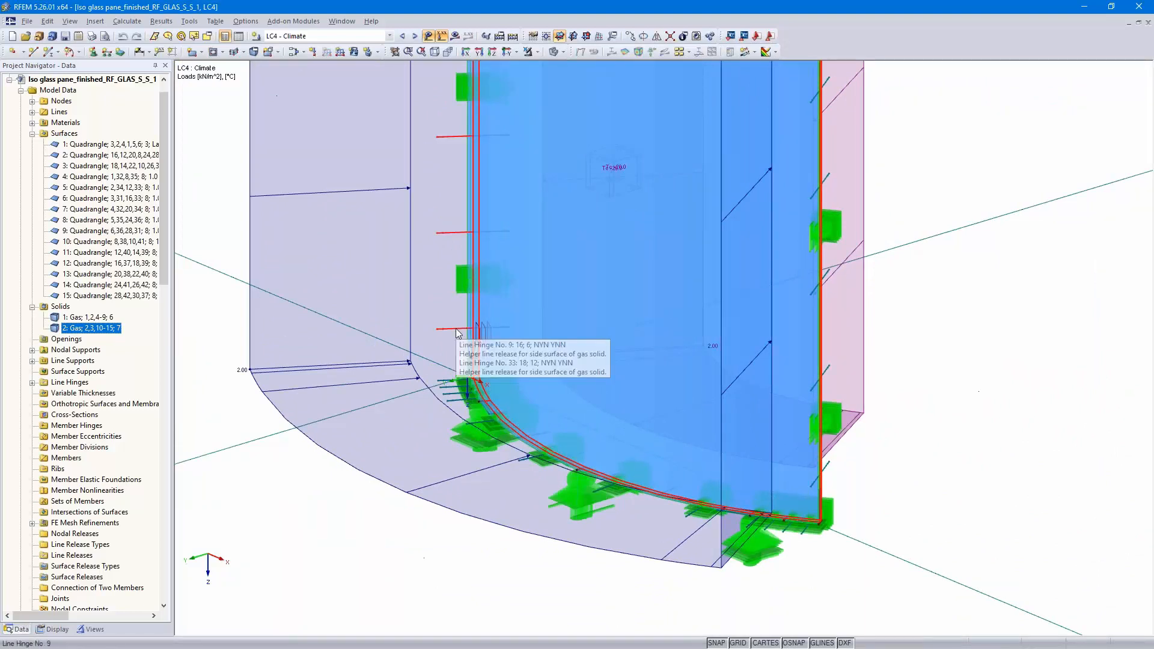
pyautogui.scroll(-5, 457, 333)
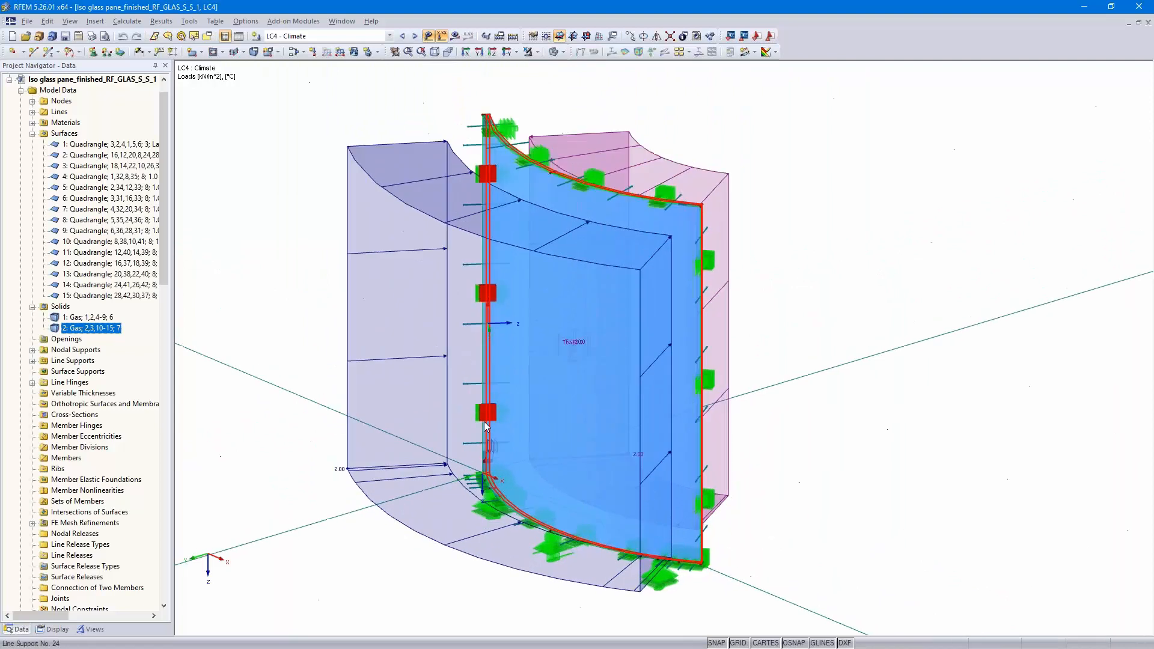
# - Review the loads of load case LC3 - Height difference, and return to LC4 - Climate
pyautogui.click(402, 37)
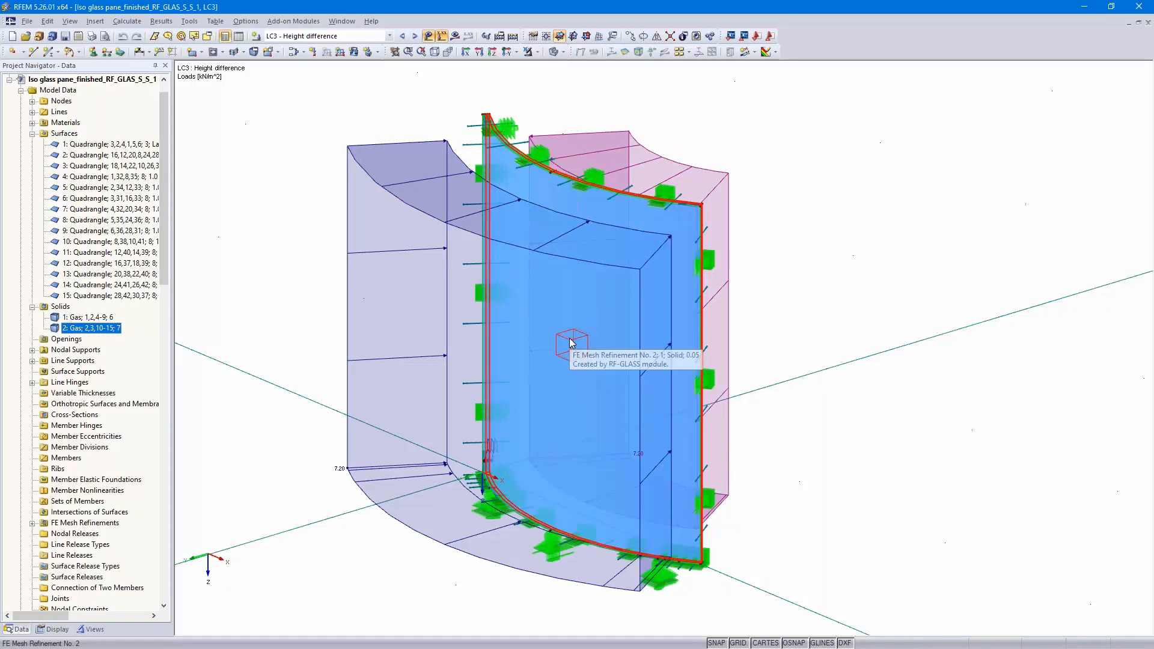
pyautogui.click(415, 36)
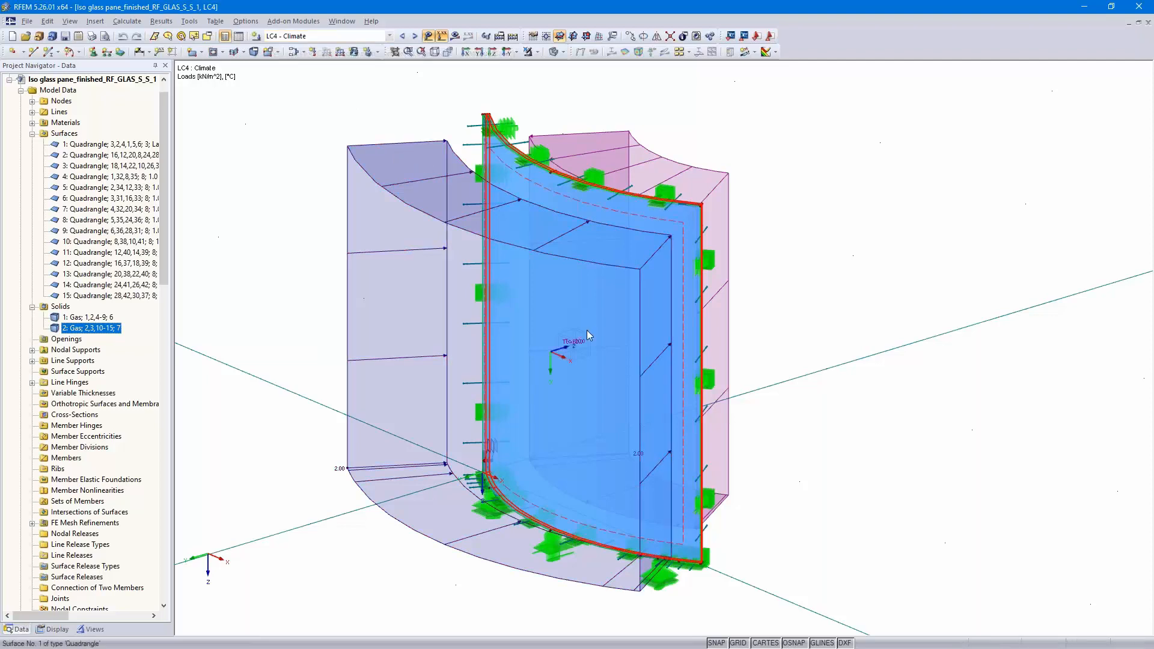
pyautogui.moveTo(575, 344)
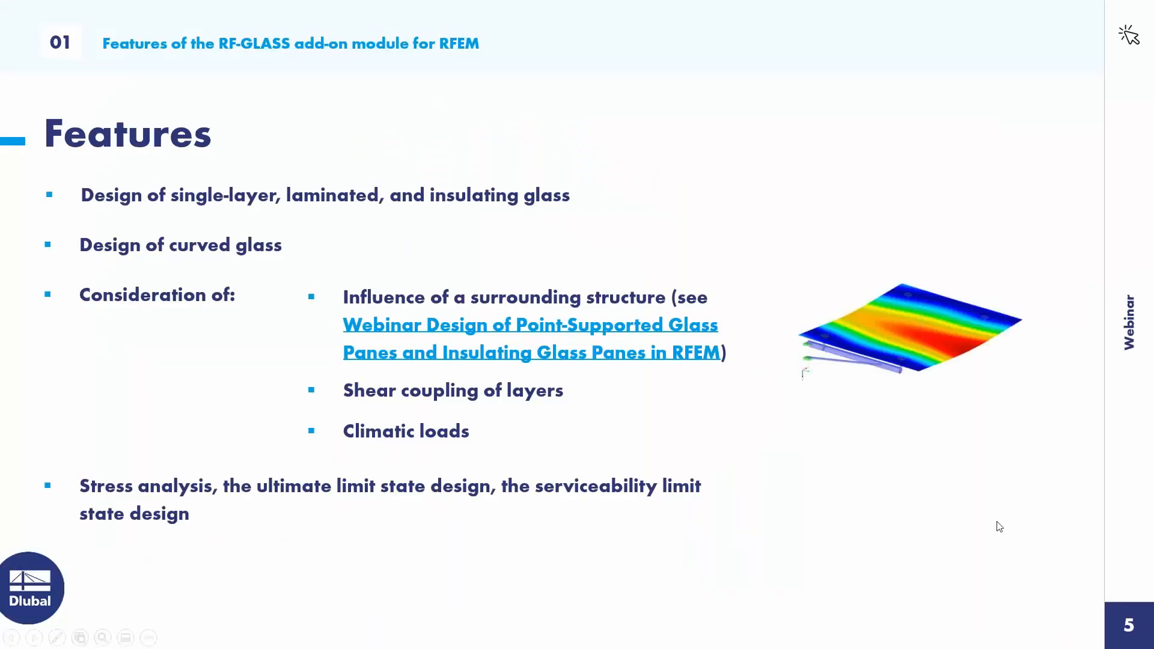
pyautogui.click(987, 490)
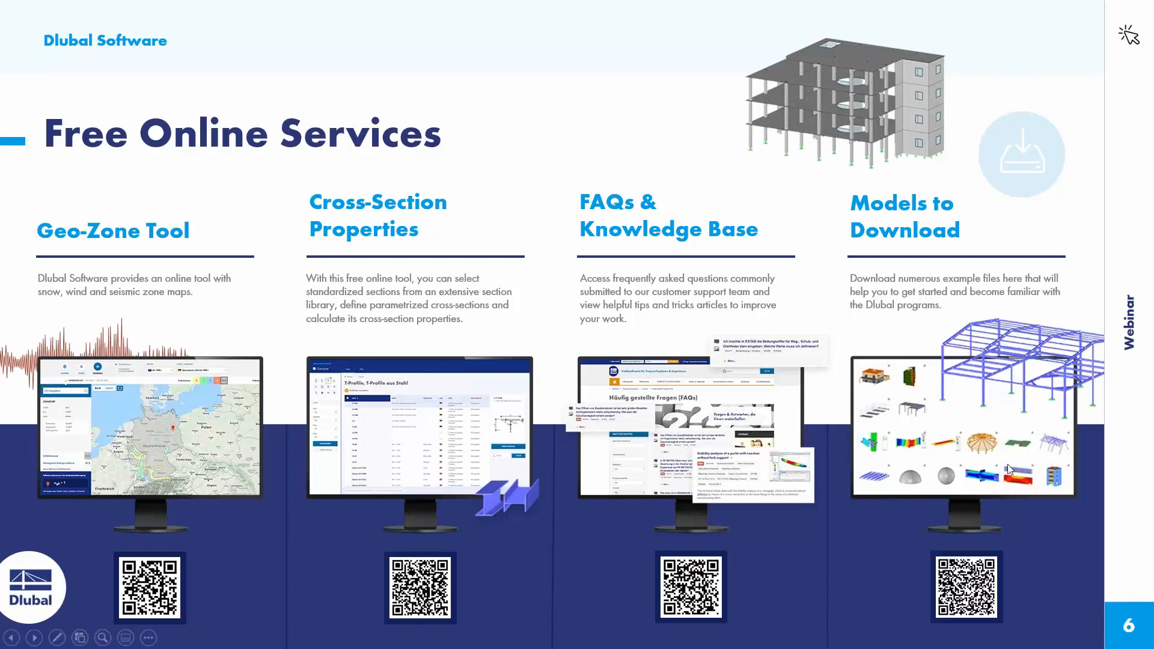
pyautogui.click(1083, 470)
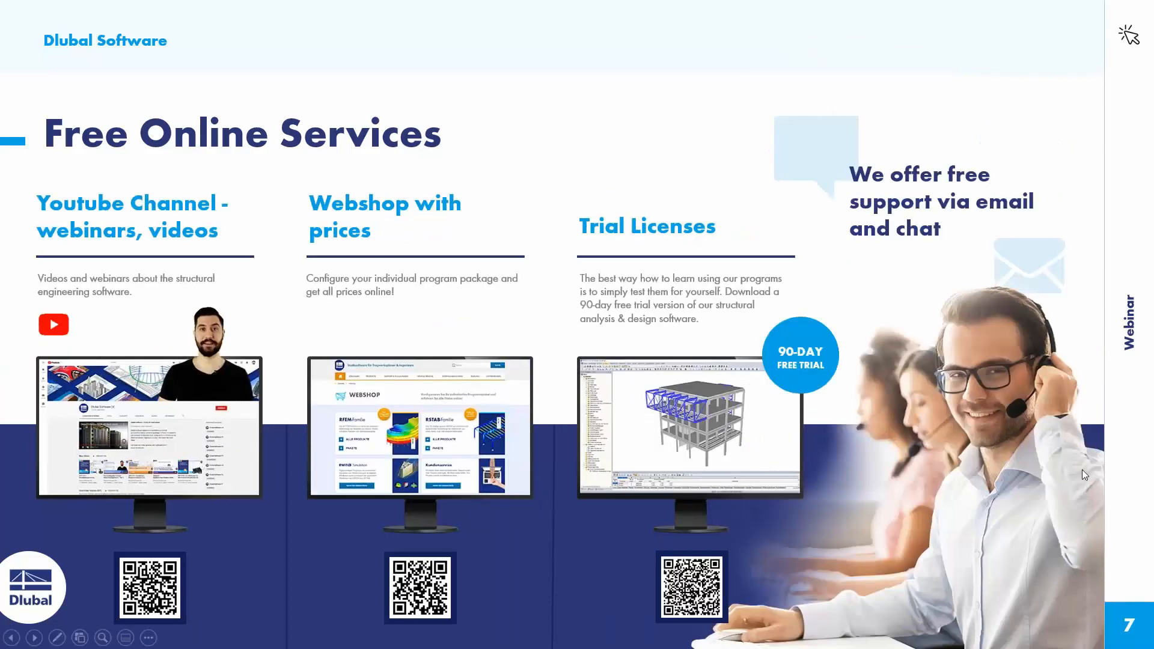